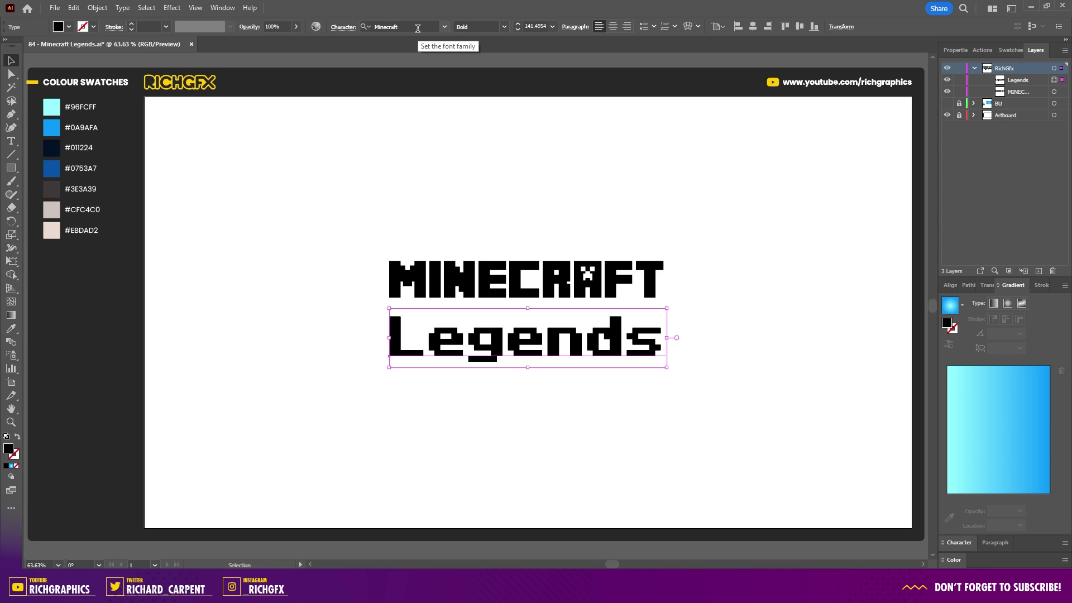
Convert the MINECRAFT text and the Legends text to outlines.
left_click(381, 455)
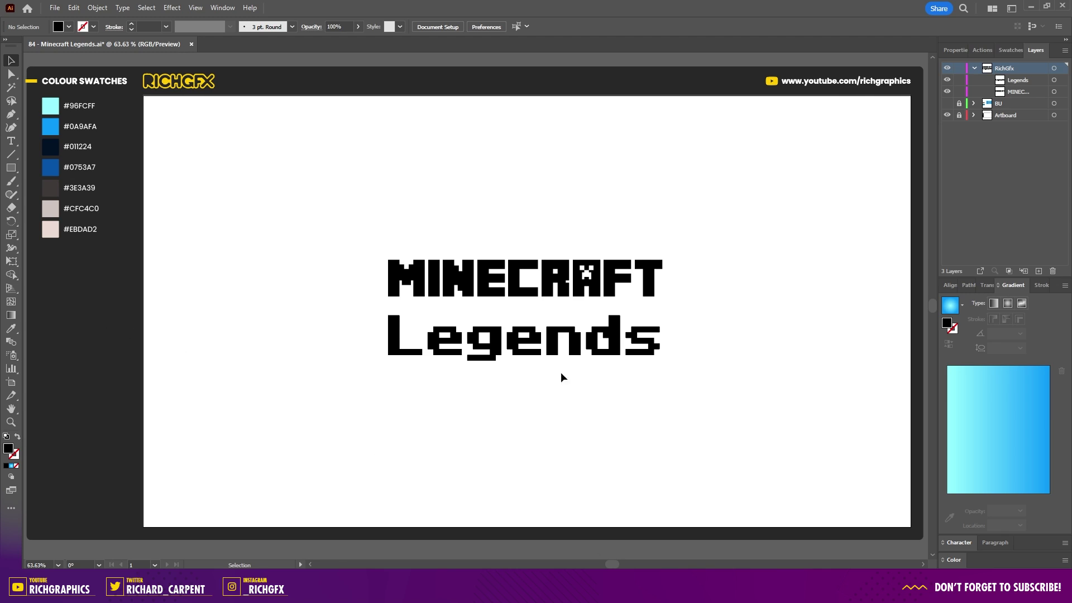
left_click(517, 291)
right_click(517, 292)
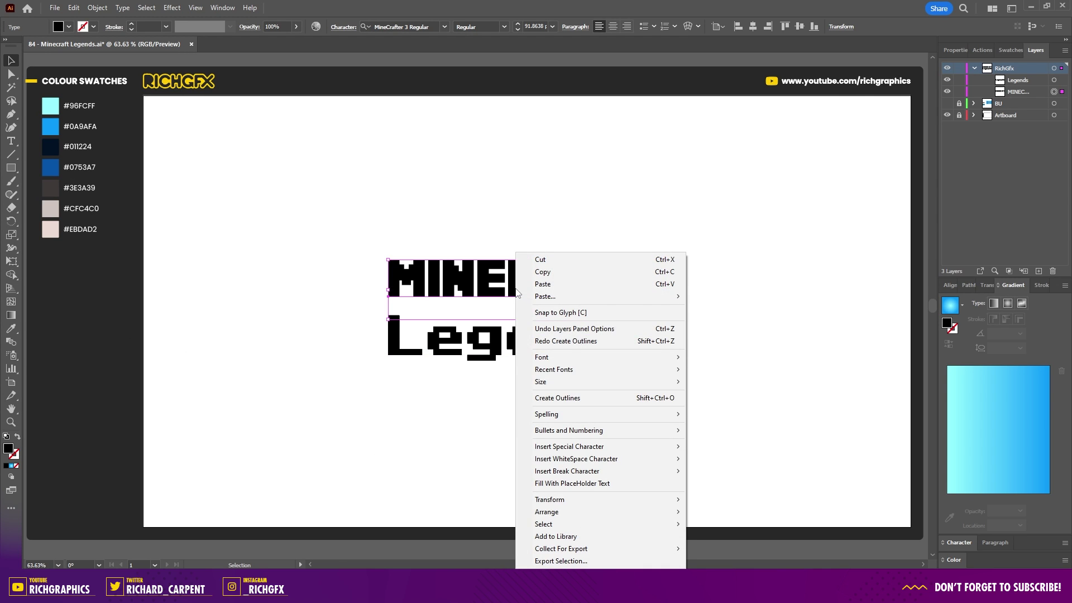
left_click(603, 401)
left_click(519, 349)
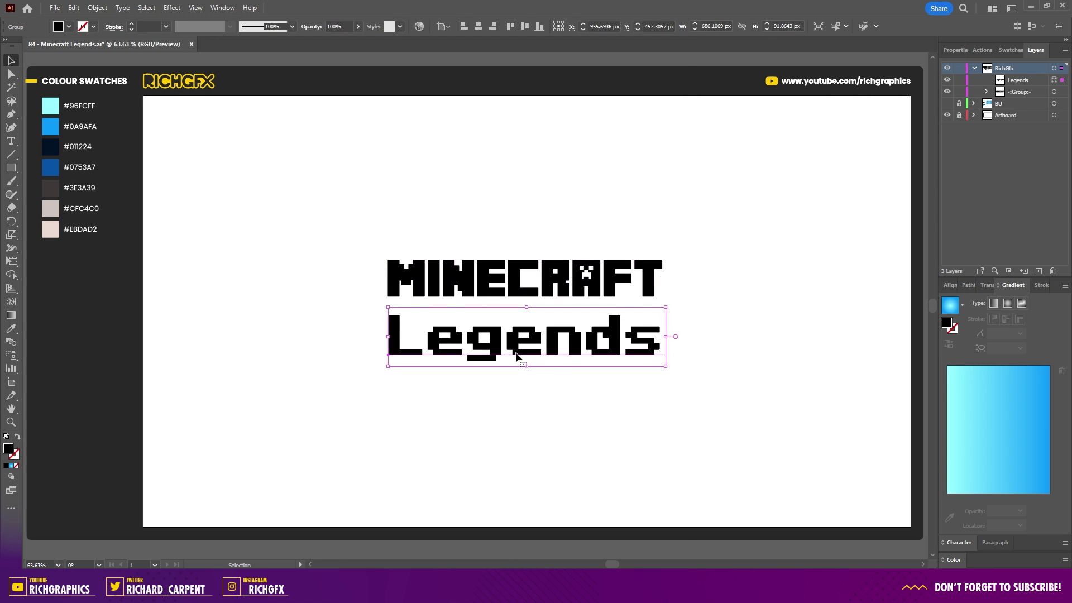
right_click(520, 349)
left_click(564, 177)
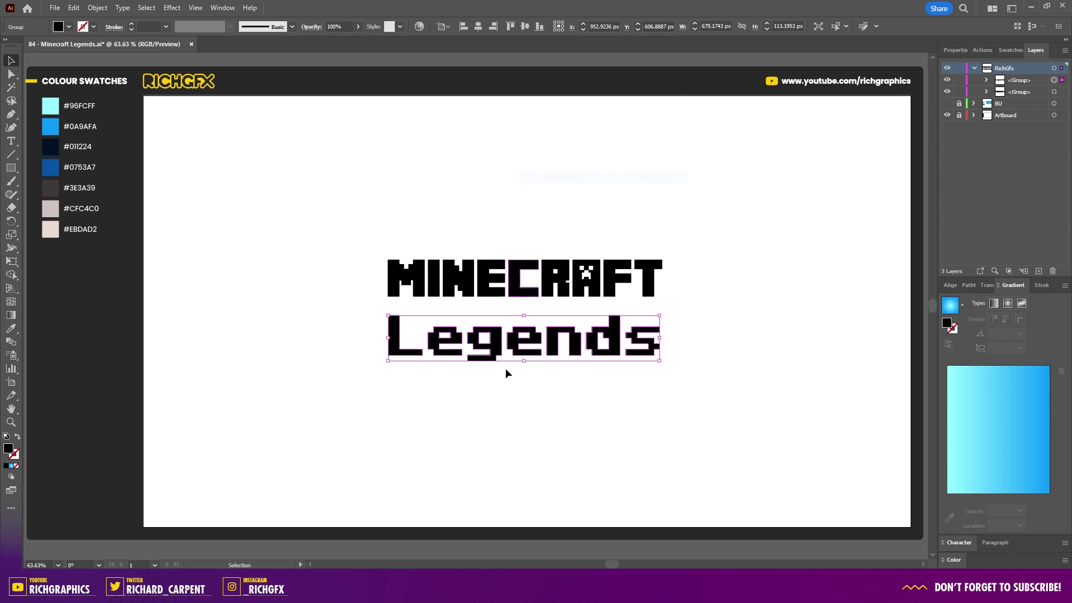
Move the outlined MINECRAFT group to the artboard's upper-left corner and ungroup the outlined Legends word into separate letters.
left_click(504, 425)
left_click_drag(526, 295, 304, 155)
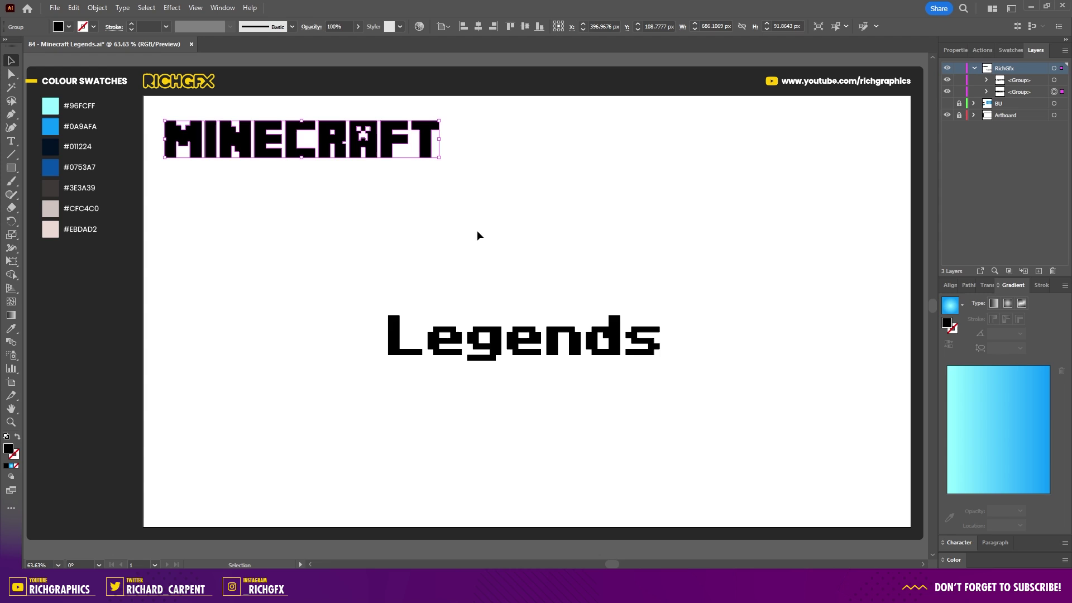
left_click_drag(370, 278, 576, 391)
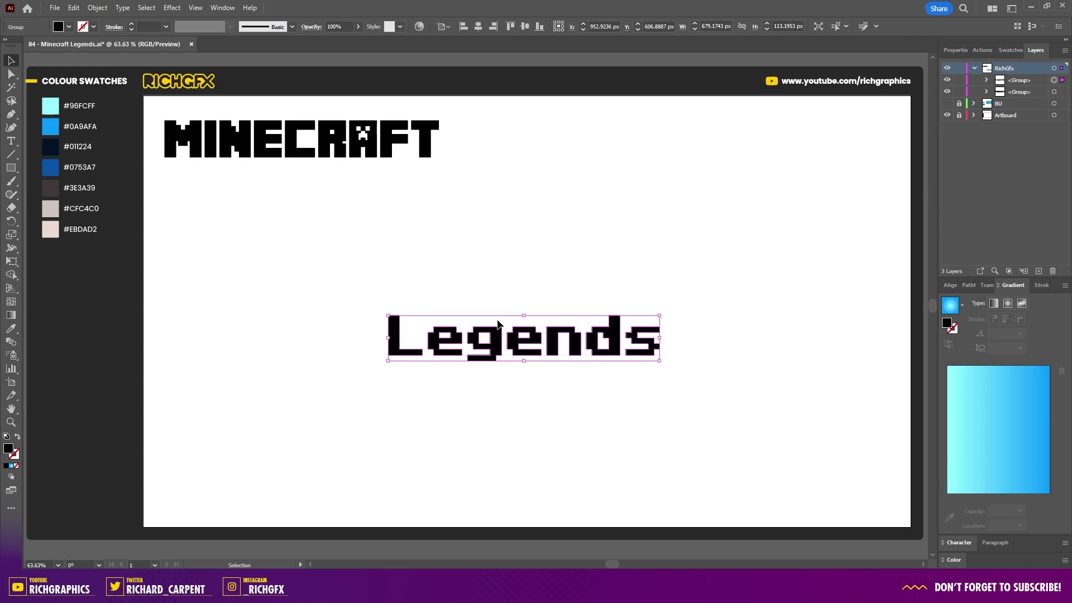
left_click(98, 8)
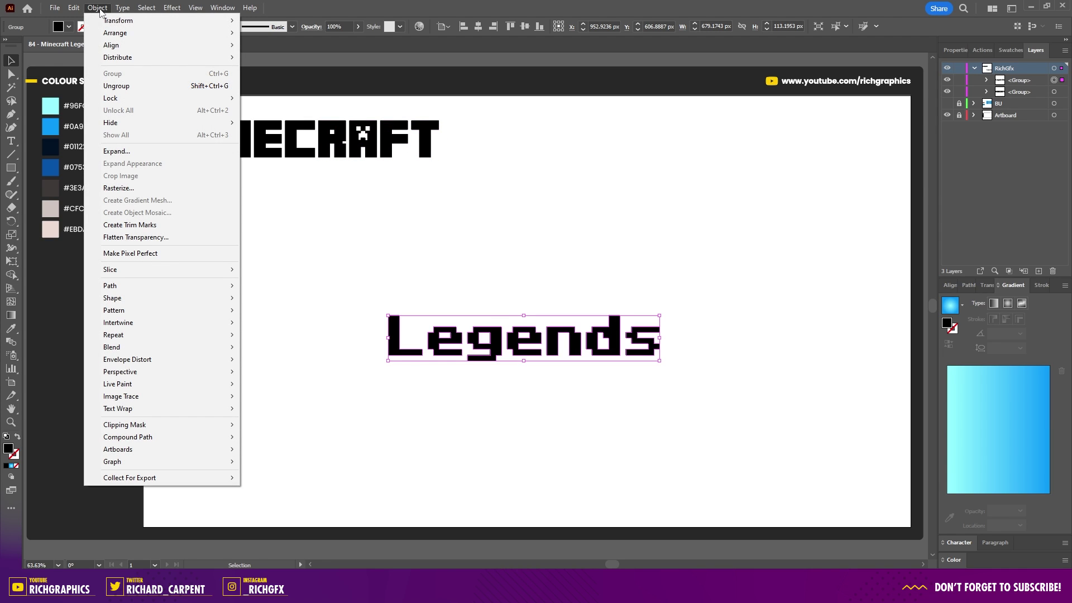
left_click(116, 86)
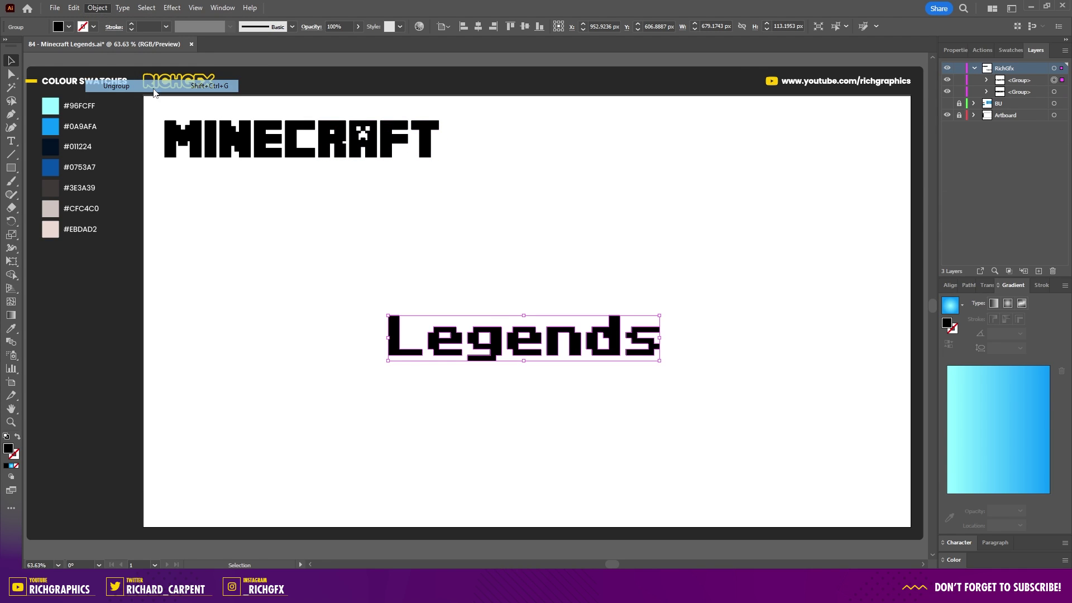
left_click(624, 444)
mouse_move(645, 346)
left_mouse_down()
mouse_move(691, 364)
mouse_move(652, 347)
left_mouse_up()
key("ctrl+z")
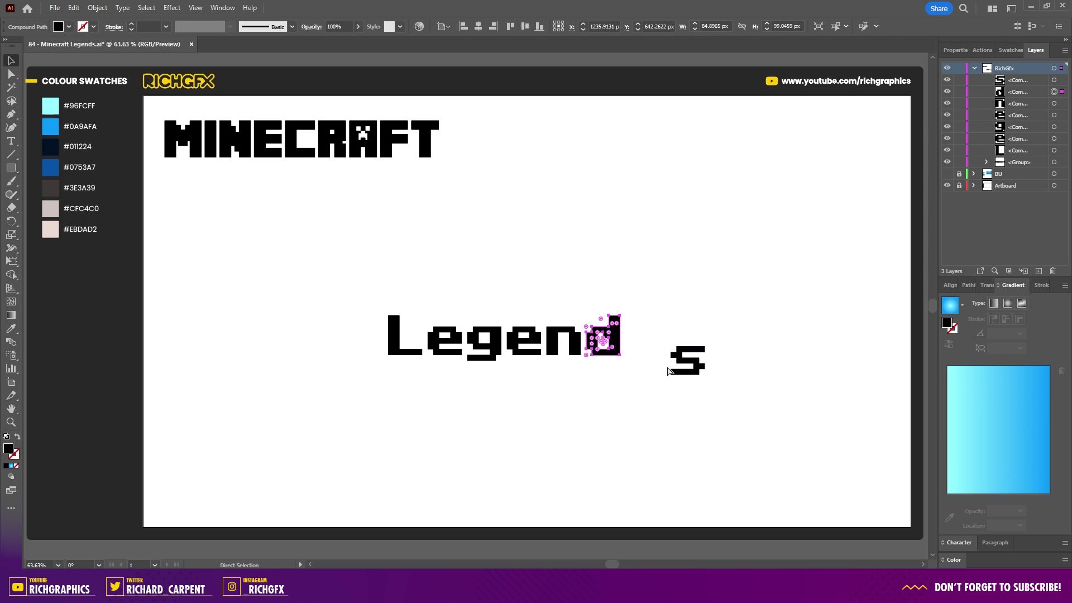
key("ctrl+z")
left_click(609, 370)
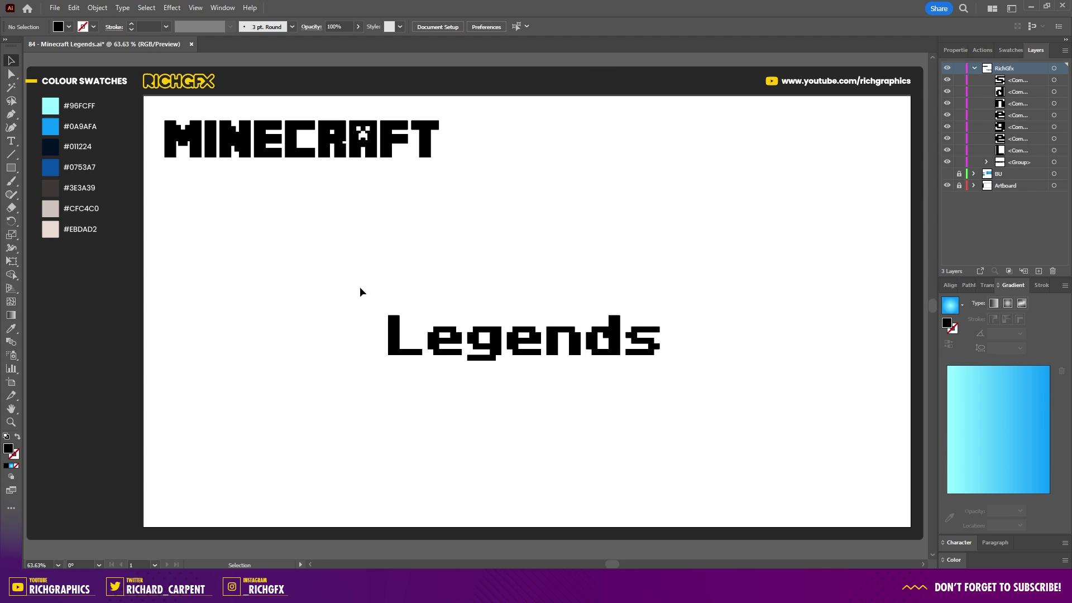
Spread the word Legends apart, moving "Leg" to the left and "nds" to the right of the second e.
left_click_drag(374, 292, 505, 379)
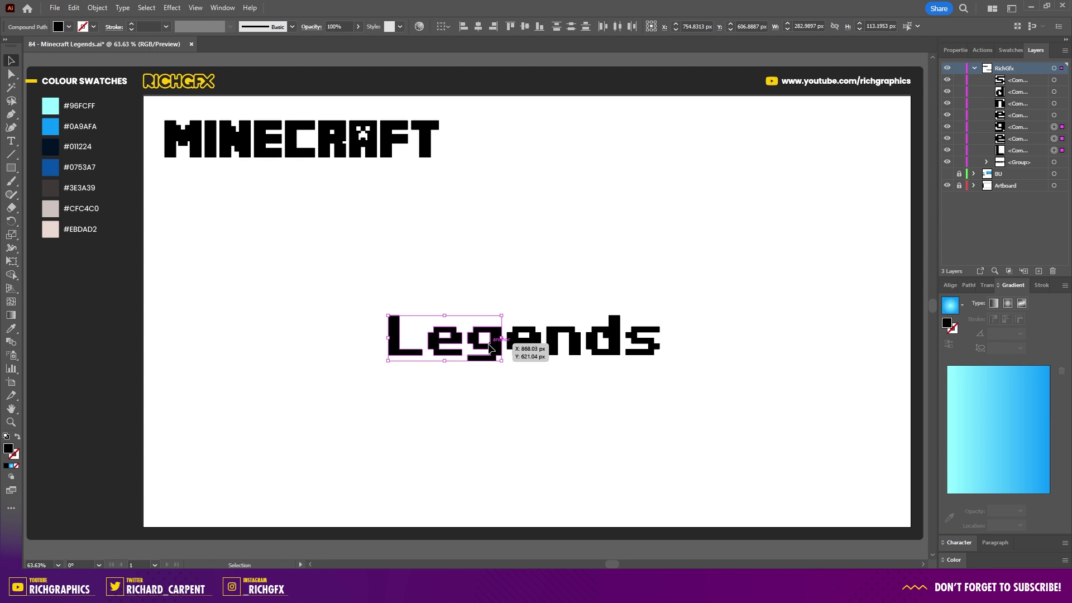
left_click_drag(489, 348, 411, 354)
left_click_drag(707, 365, 547, 301)
left_click_drag(584, 335, 654, 350)
left_click(619, 373)
Align the n with the right side of the second e, leaving a 10 px gap between them.
scroll(564, 344, "up", 2)
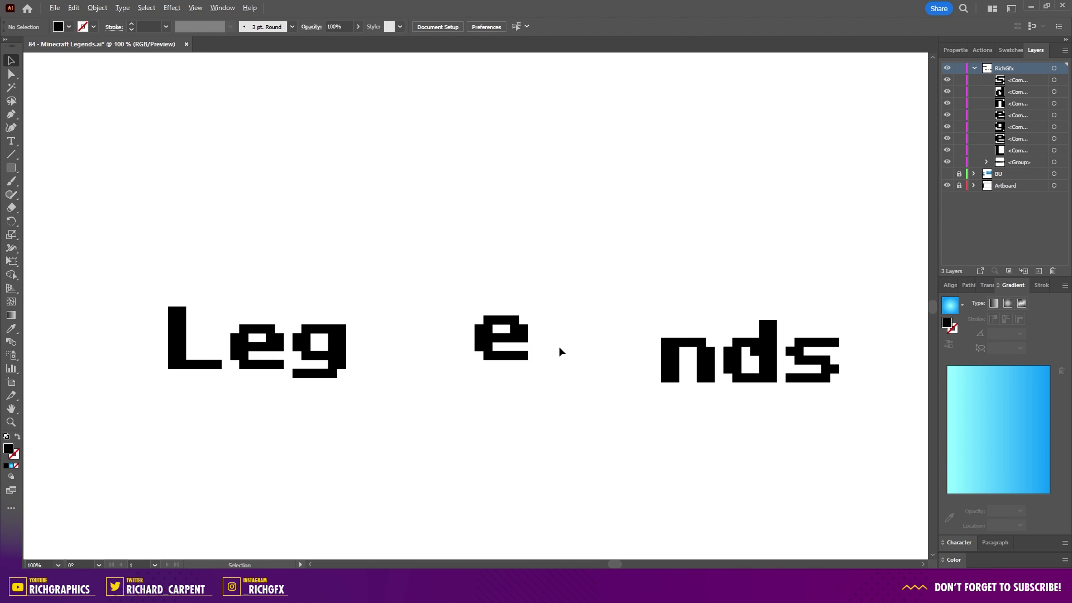
left_click_drag(727, 369, 527, 336)
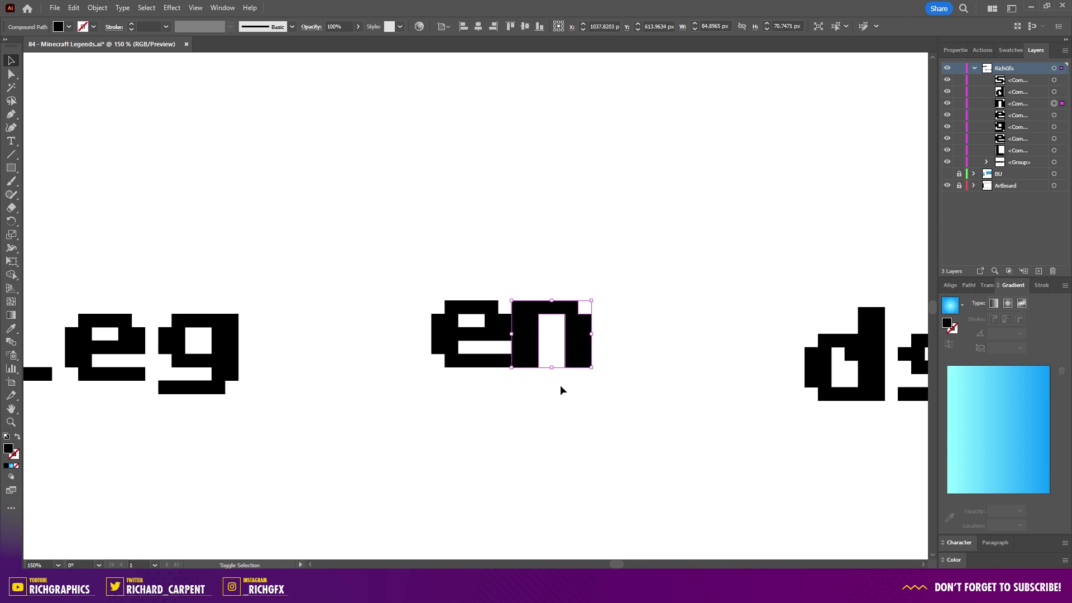
key("shift+Right")
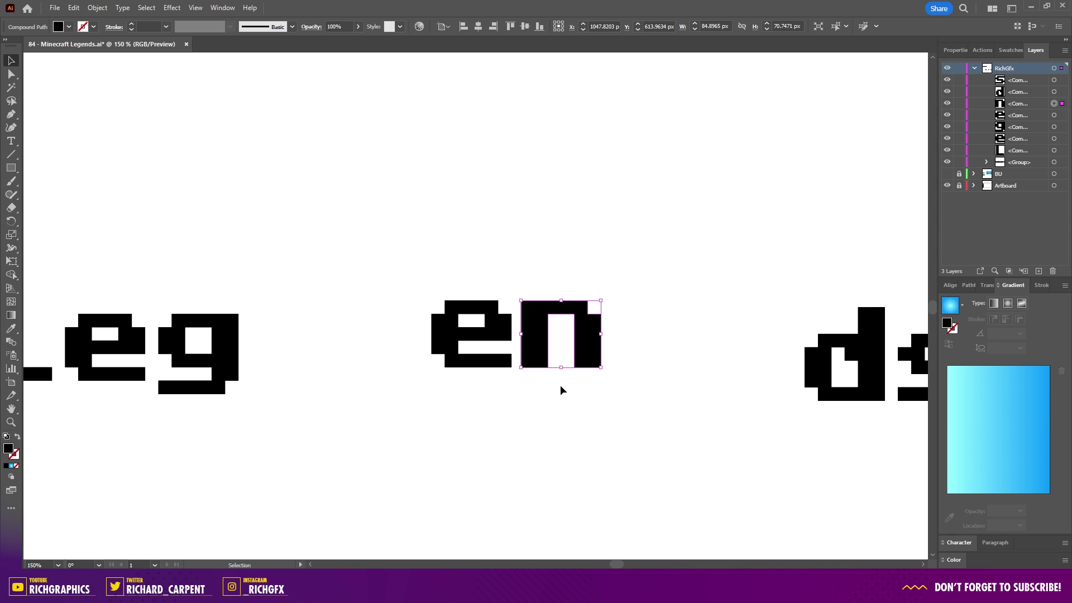
left_click(533, 399)
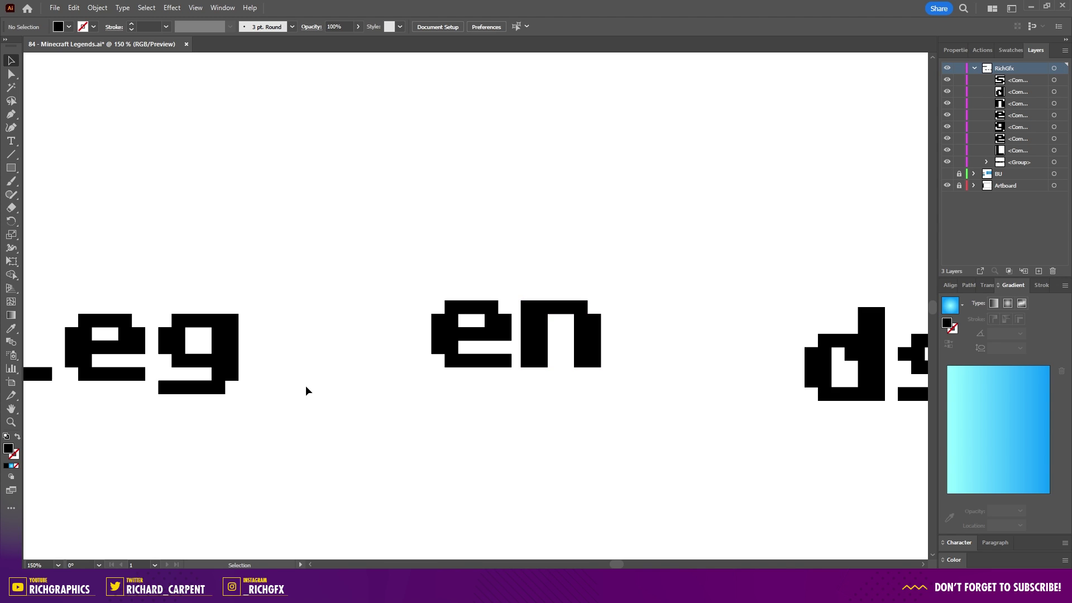
Align the g with the left side of the second e at the same top edge, leaving a 10 px gap.
left_click_drag(221, 360, 412, 347)
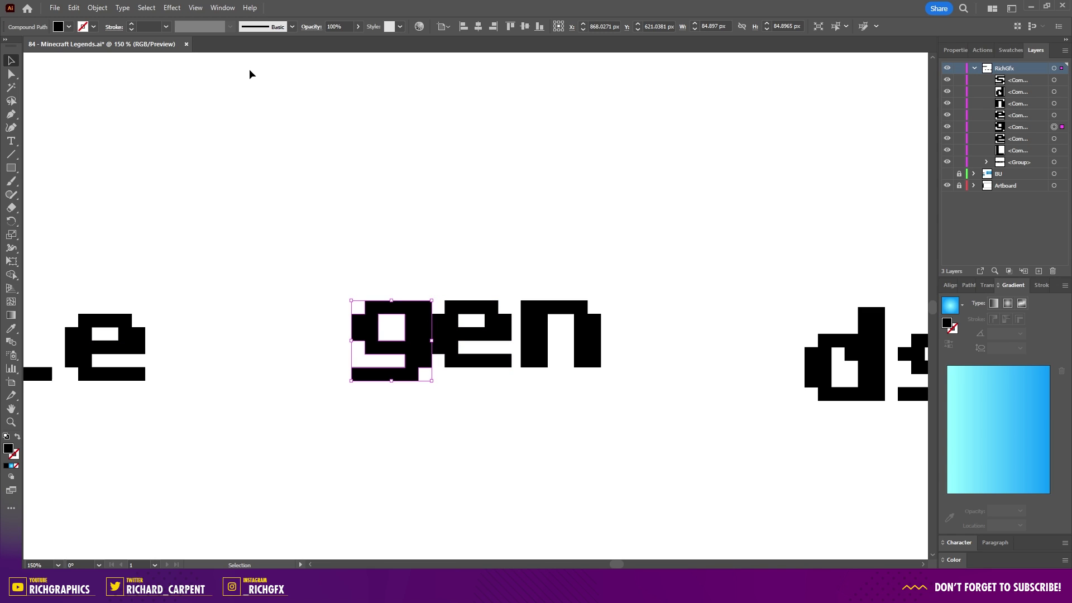
left_click(200, 10)
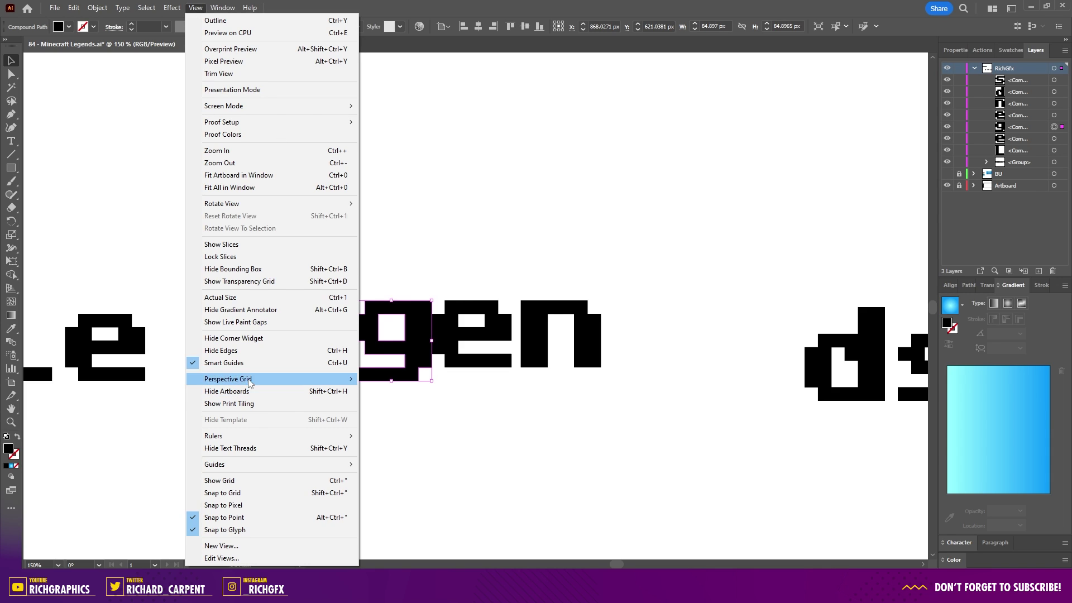
left_click(273, 364)
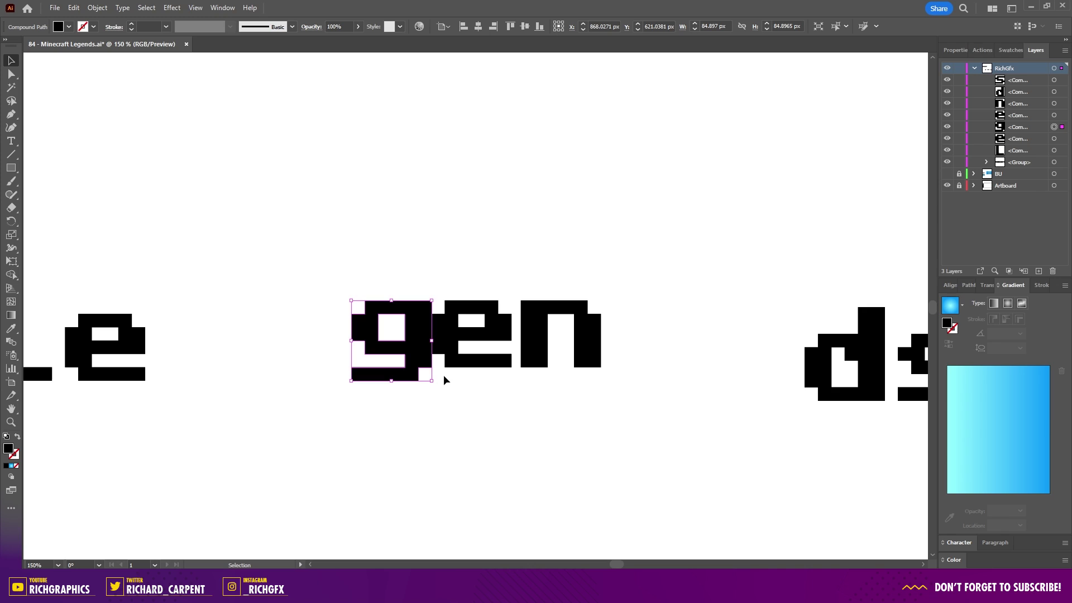
key("shift")
key("shift+Left")
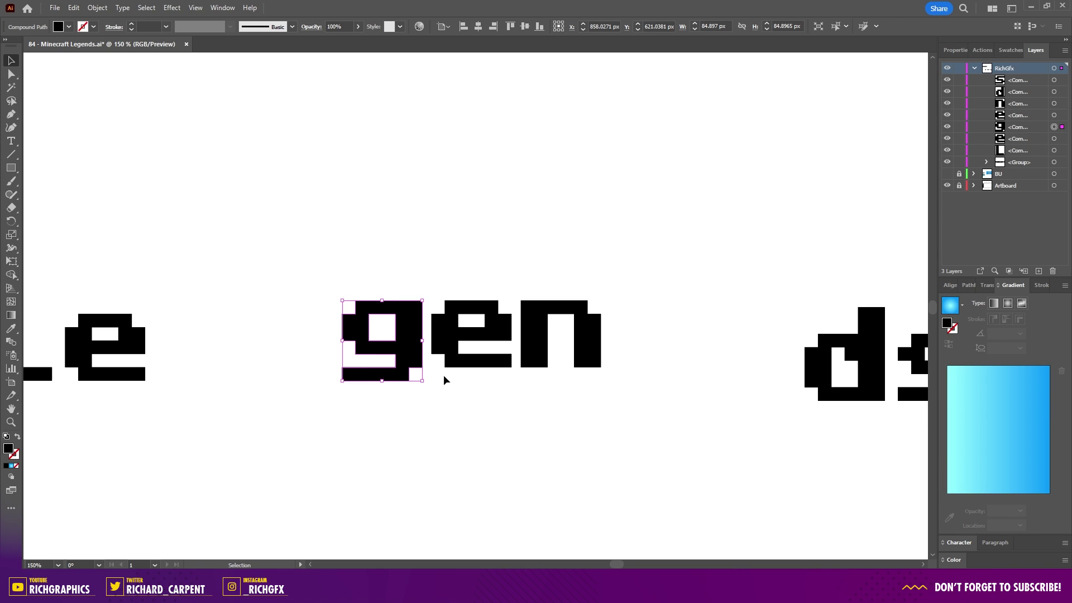
left_click(573, 402)
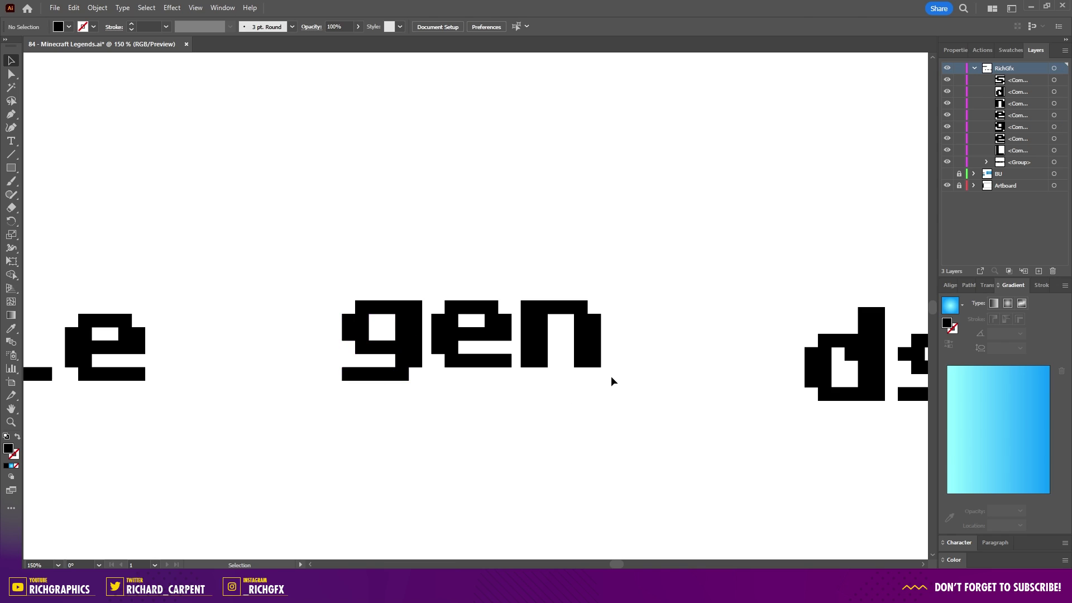
Extend both legs of the n downward by 14.15 px, level with the bottom of the g.
key("a")
left_click_drag(619, 377, 517, 359)
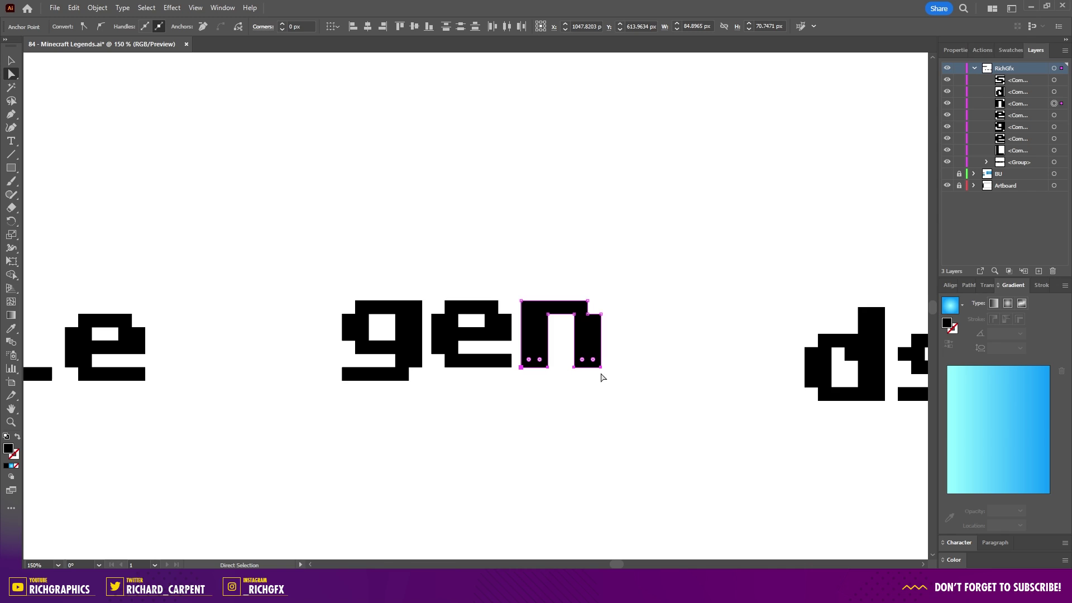
left_click(600, 368)
left_click_drag(600, 369, 601, 382)
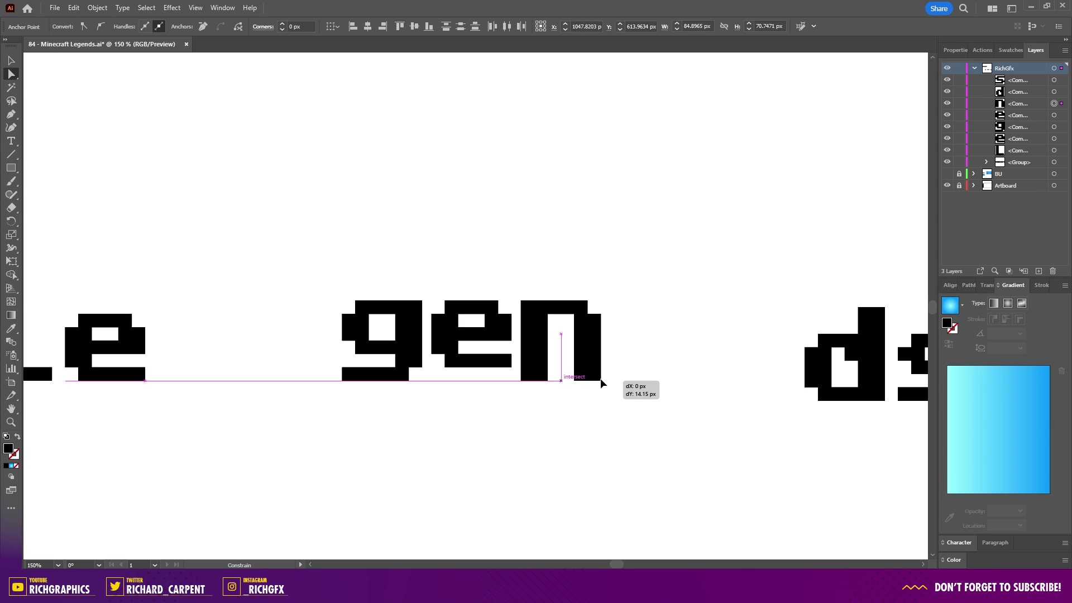
left_click_drag(601, 382, 601, 382)
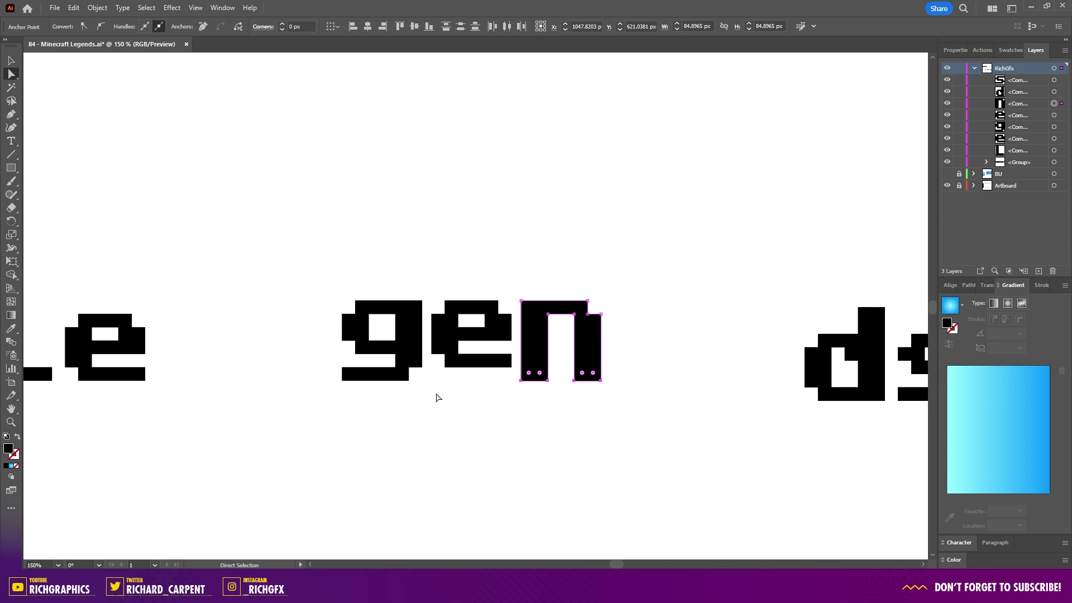
key("v")
left_click(435, 388)
Place the d to the right of the n with a 10 px gap and matching bottom edges.
left_click_drag(807, 373, 616, 357)
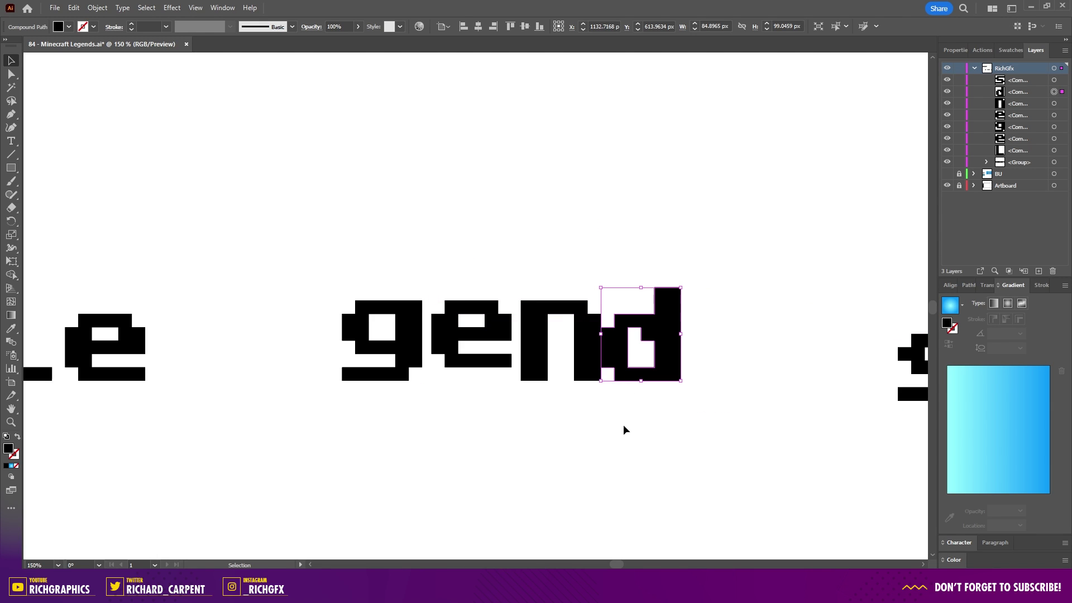
key("shift+Right")
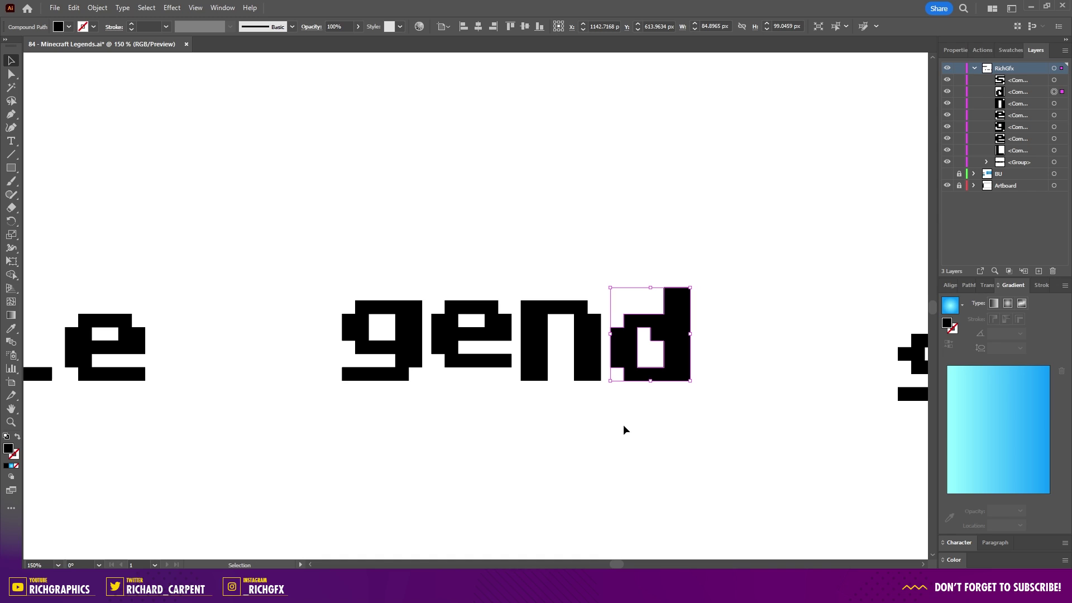
left_click(711, 390)
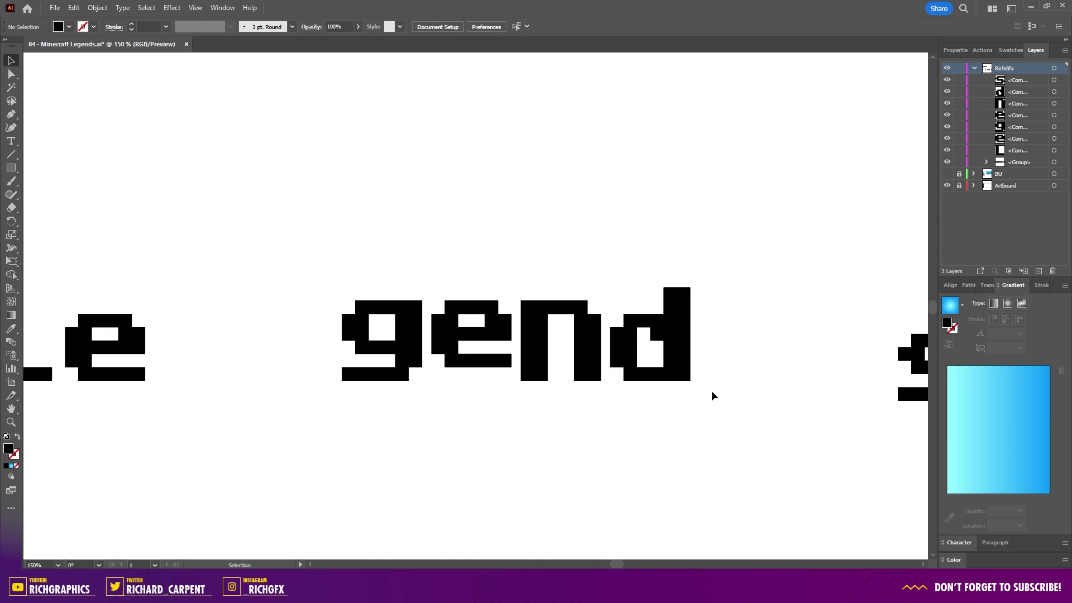
Stretch the lower anchor points of the d downward by 10 px so its base extends below the n.
key("a")
left_click_drag(714, 393, 607, 359)
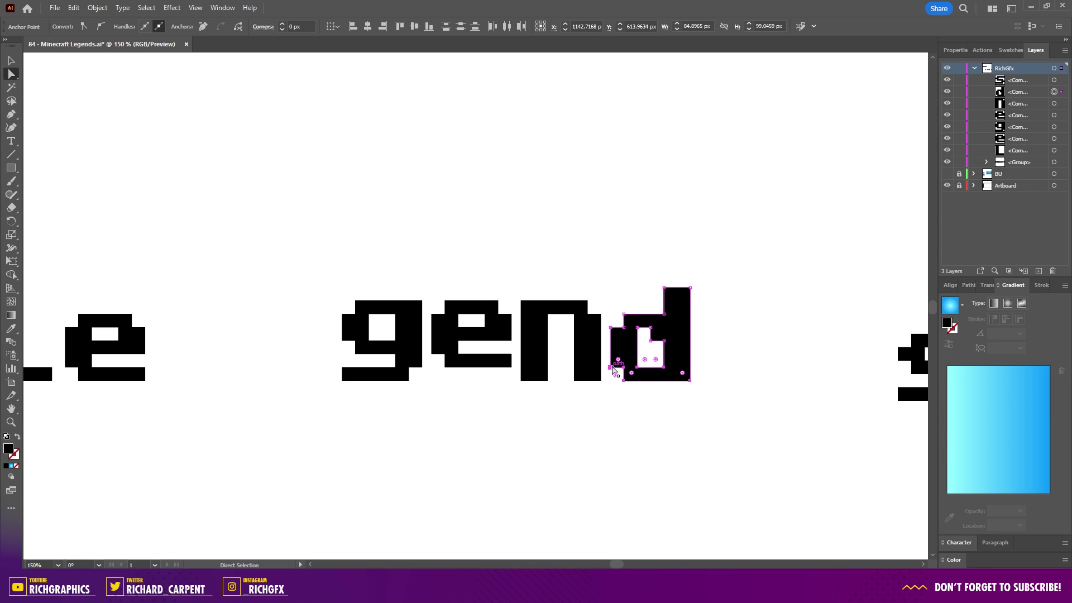
left_click(691, 381)
key("ctrl")
key("shift+Down")
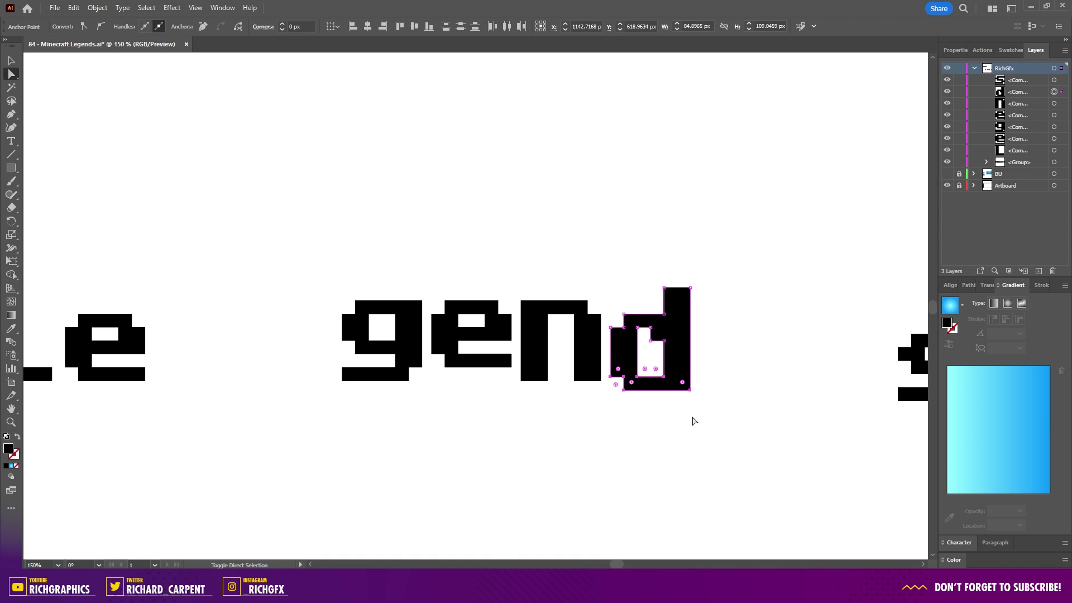
left_click(736, 397)
Place the first e to the left of the g with a 10 px gap and aligned top edges.
key("v")
left_click_drag(137, 348, 330, 336)
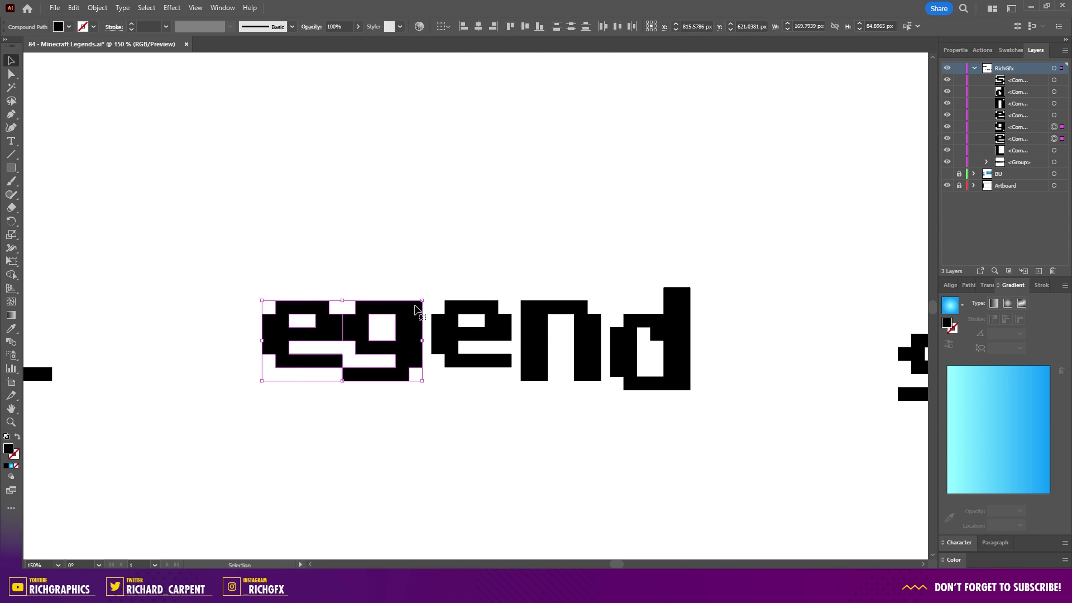
key("shift+Left")
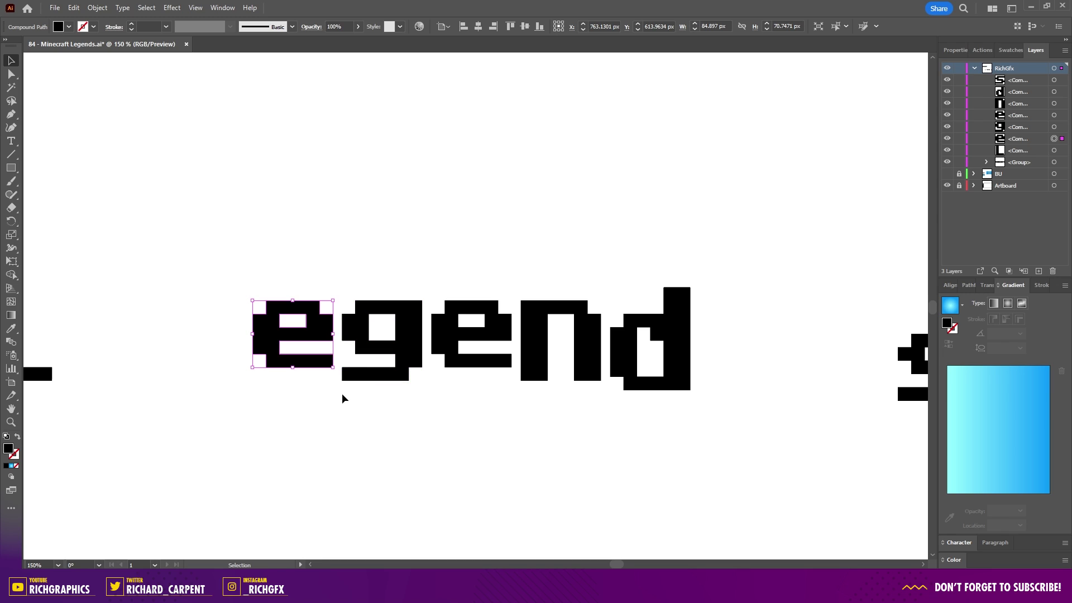
left_click(324, 399)
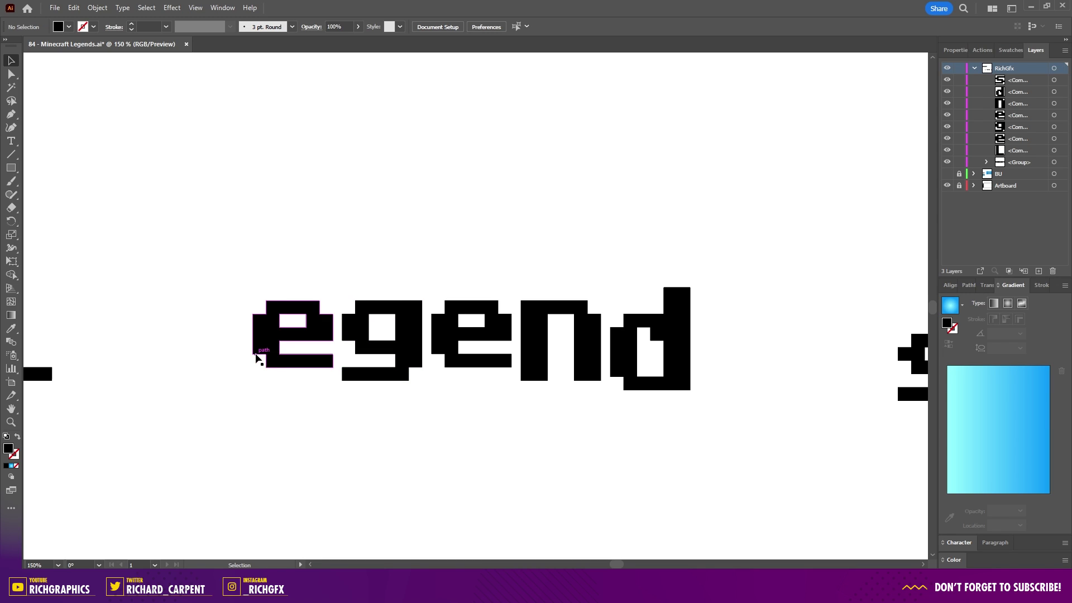
Stretch the lower anchor points of the first e downward to a letter height of about 94.9 px, level with the d's base.
key("a")
left_click_drag(244, 324, 339, 374)
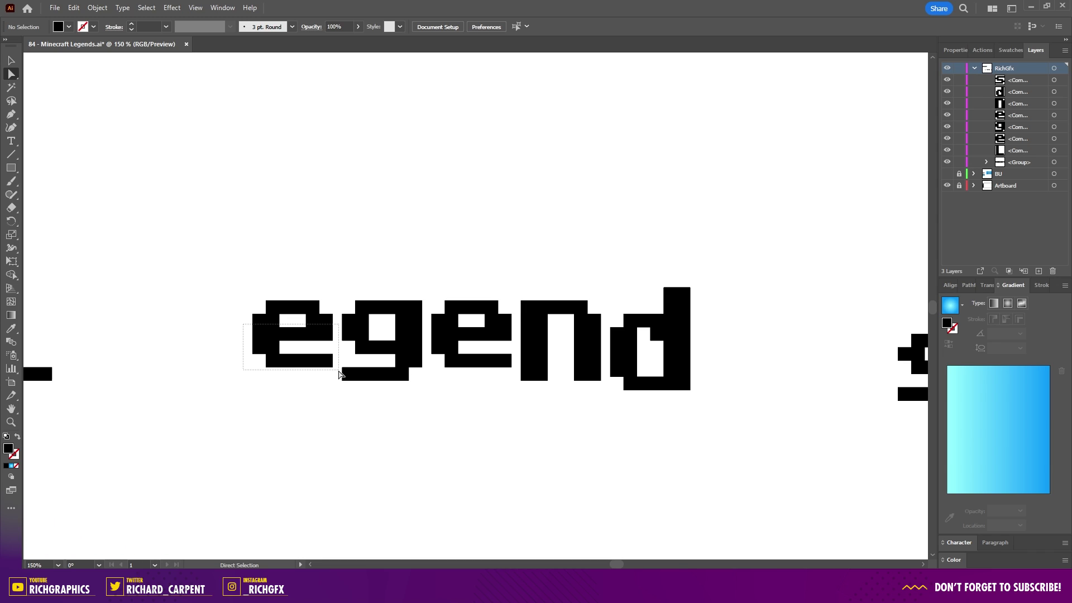
left_click_drag(338, 371, 333, 380)
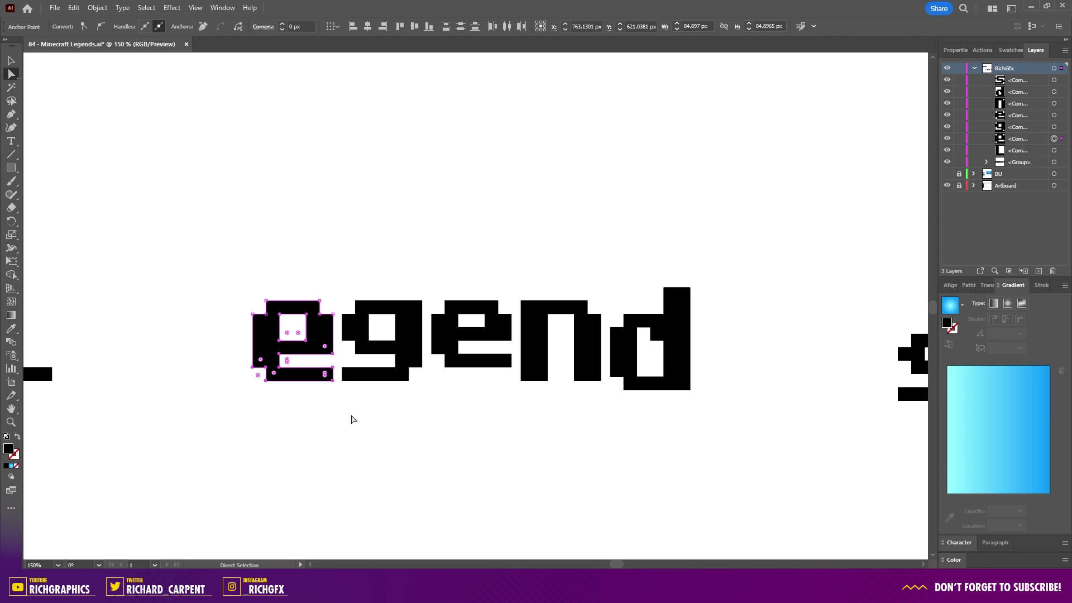
key("ctrl")
key("shift+Down")
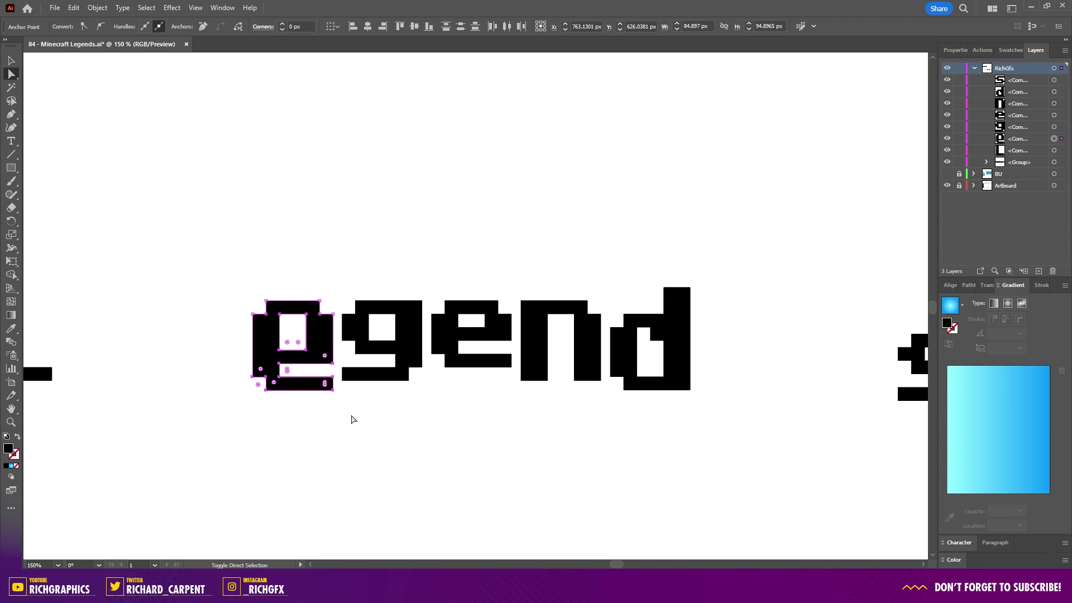
left_click(351, 419)
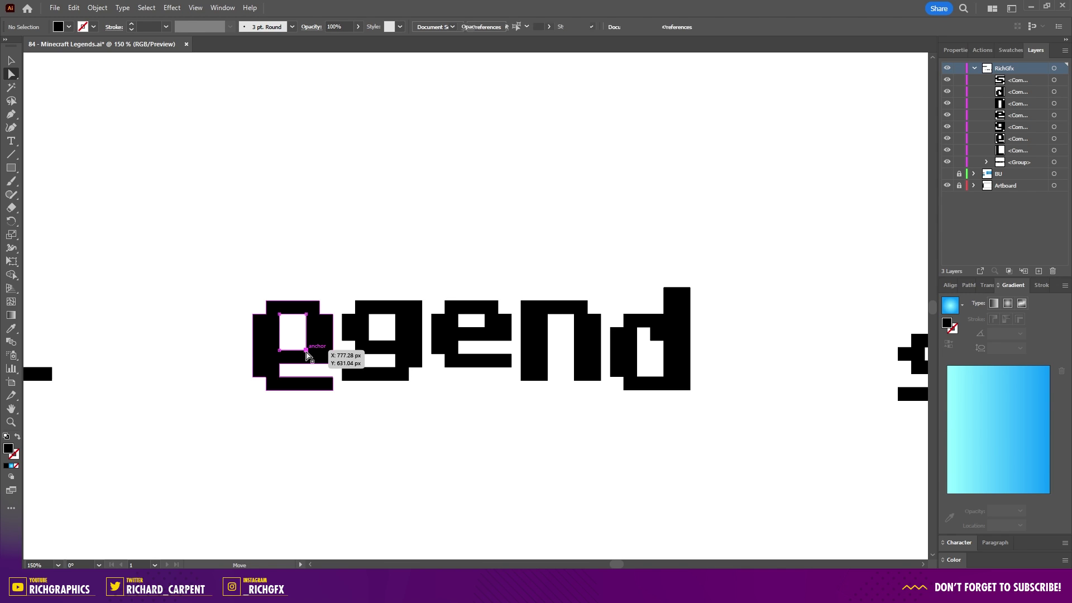
Raise the two lower anchor points of the first e's inner counter by 10 px.
left_click(306, 350)
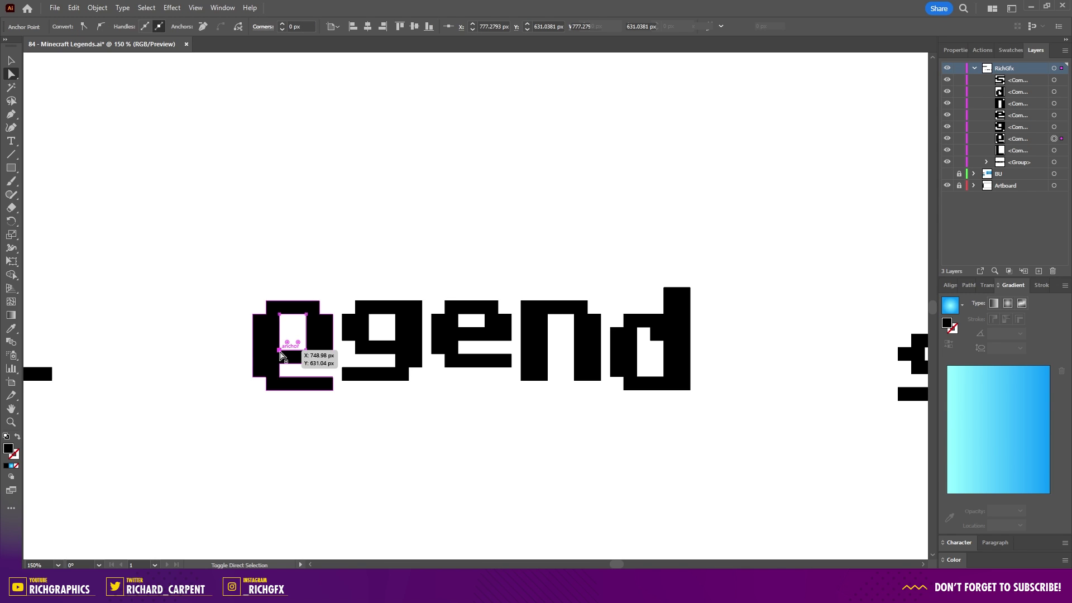
left_click(286, 351, "alt")
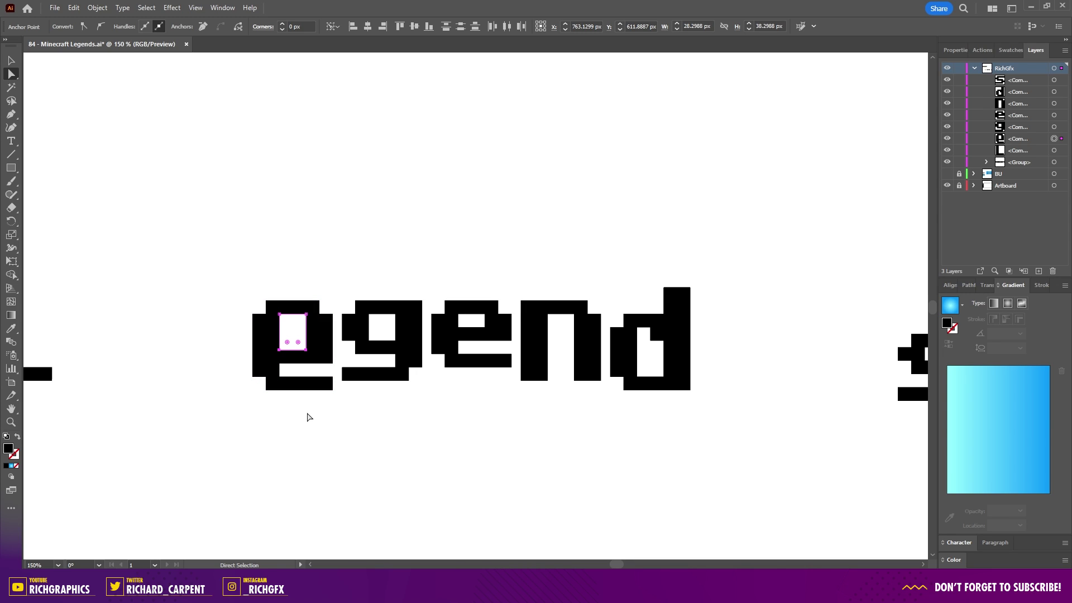
key("shift+Up")
left_click(347, 415)
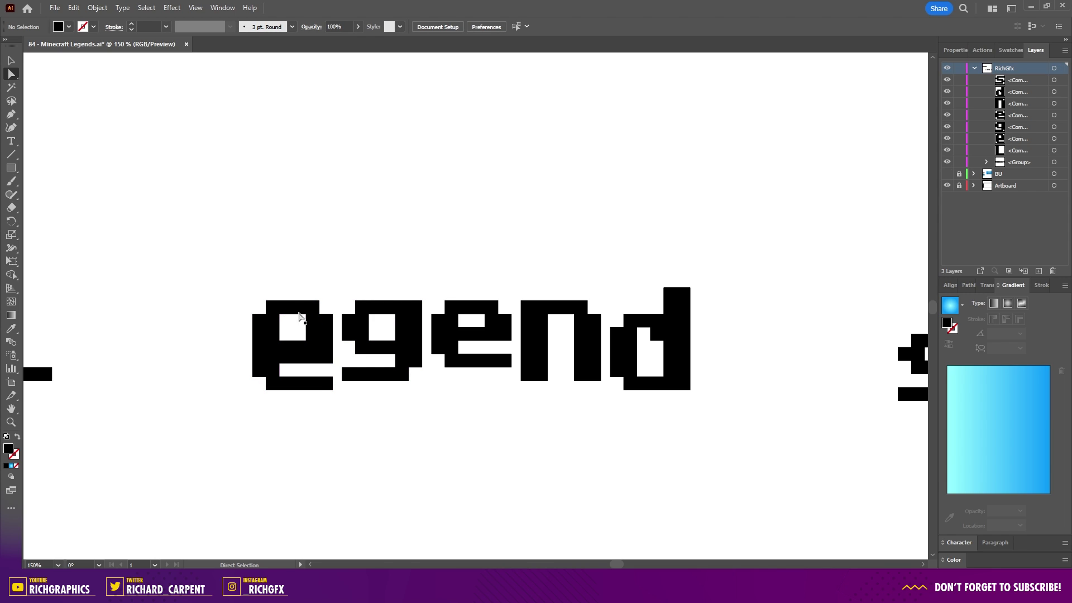
Bring the L and s near the other letters and place the s after the d with a 10 px gap, top-aligned with the n.
left_click(11, 59)
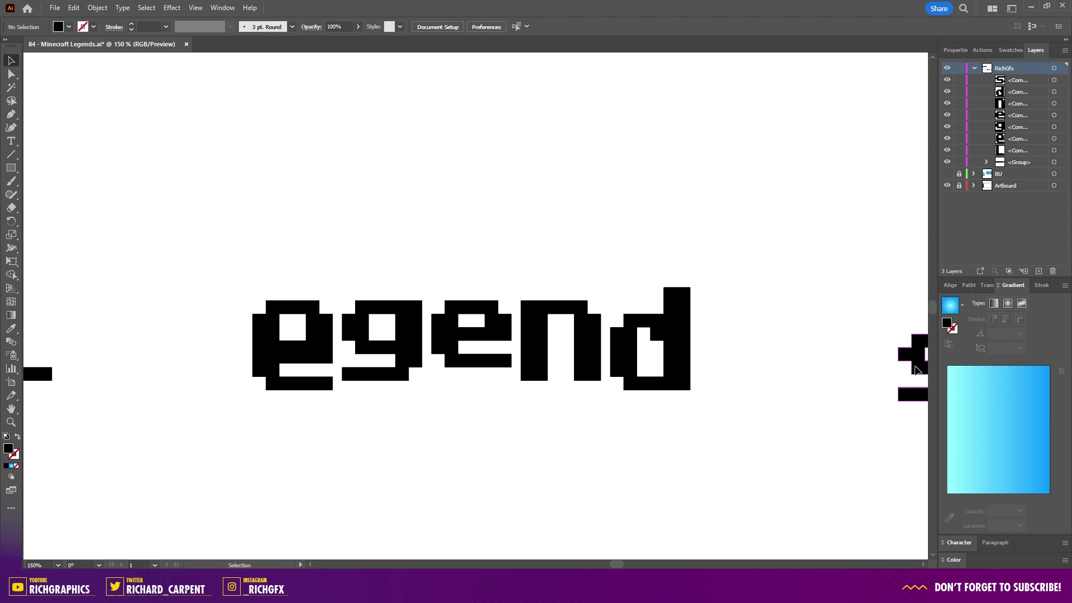
left_click_drag(916, 369, 726, 360)
left_click_drag(33, 373, 202, 387)
left_click(744, 367)
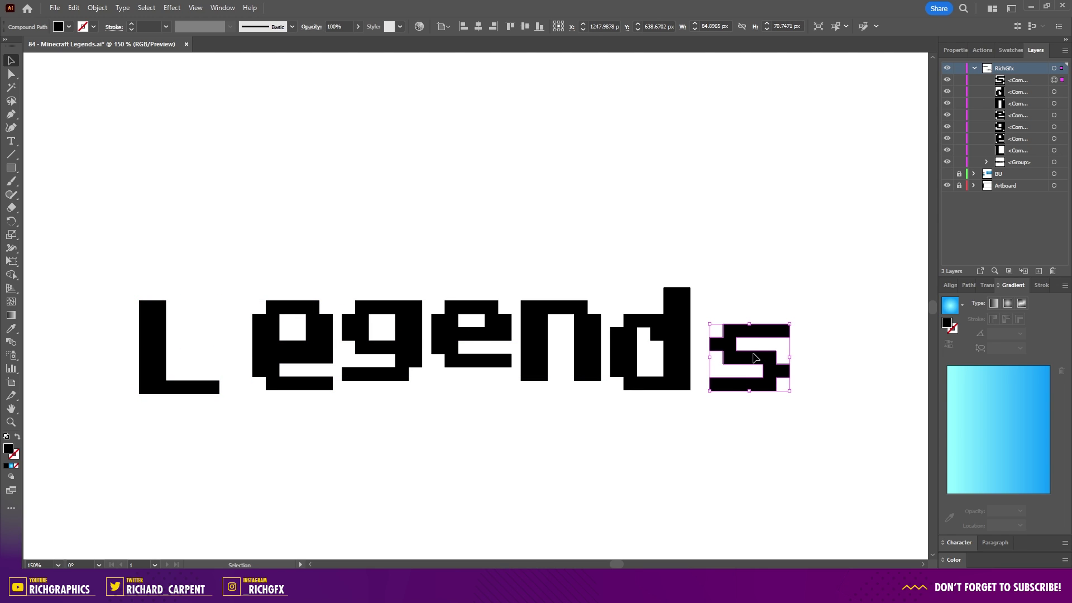
left_click_drag(753, 362, 750, 309)
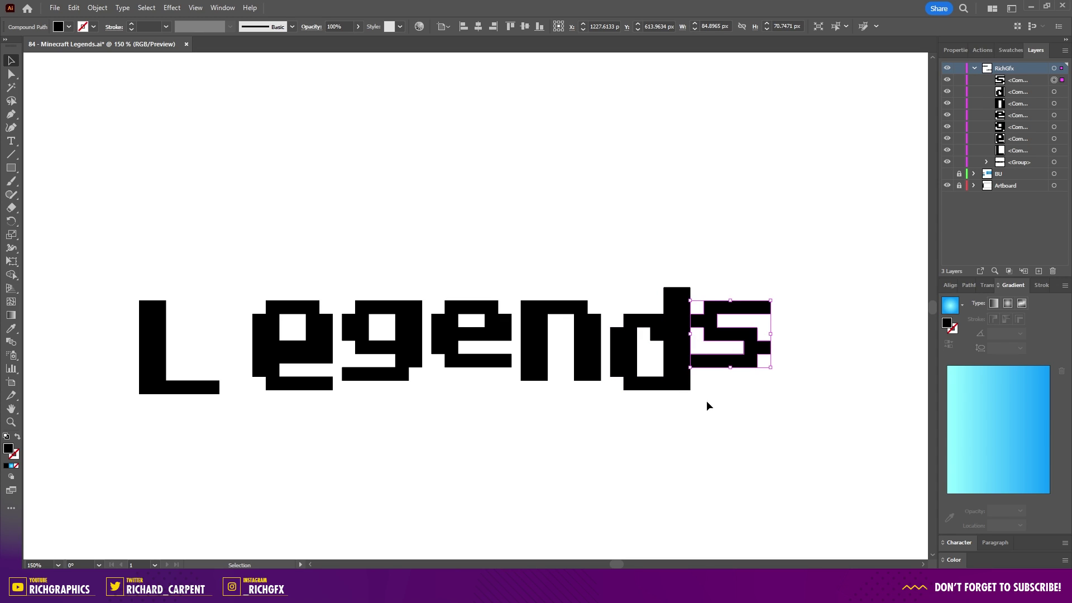
key("shift+Right")
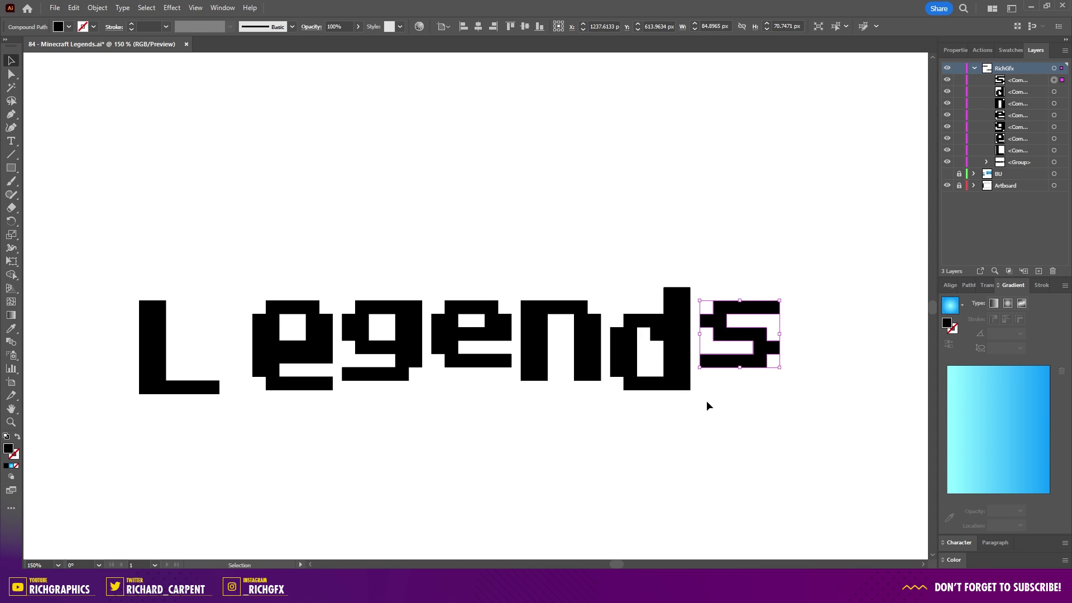
left_click(735, 394)
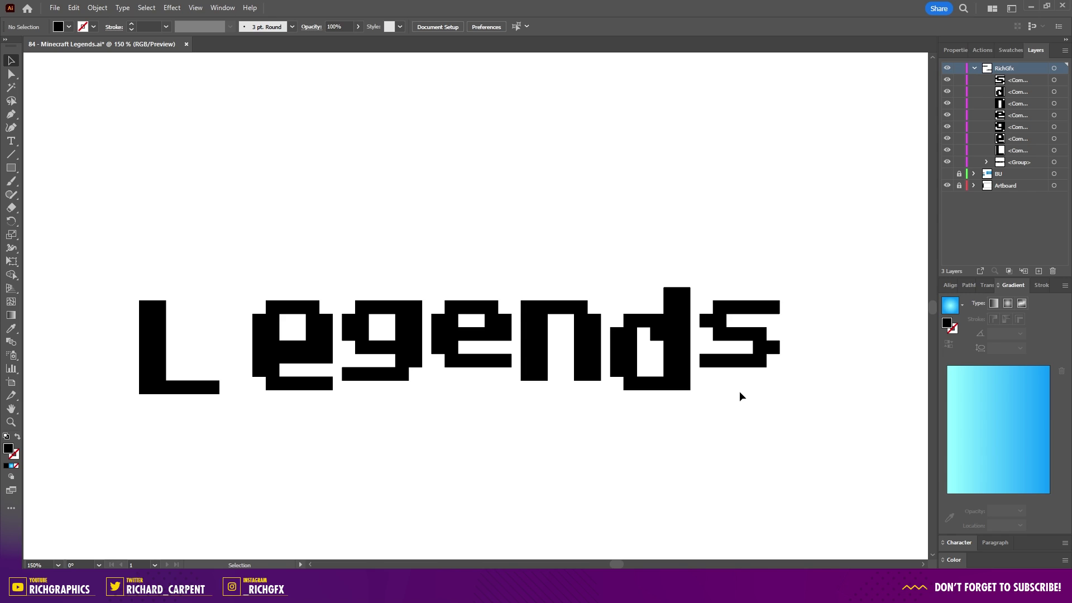
Stretch the lower anchor points of the s downward past the d's base, to a letter height of about 104.9 px.
key("a")
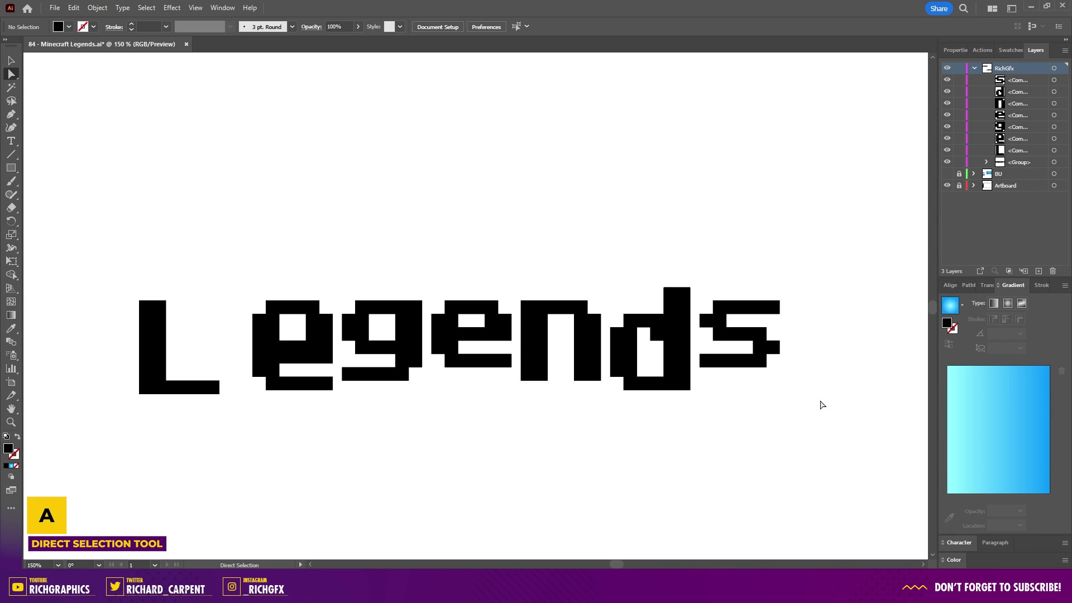
left_click_drag(821, 402, 695, 347)
left_click_drag(773, 376, 766, 393)
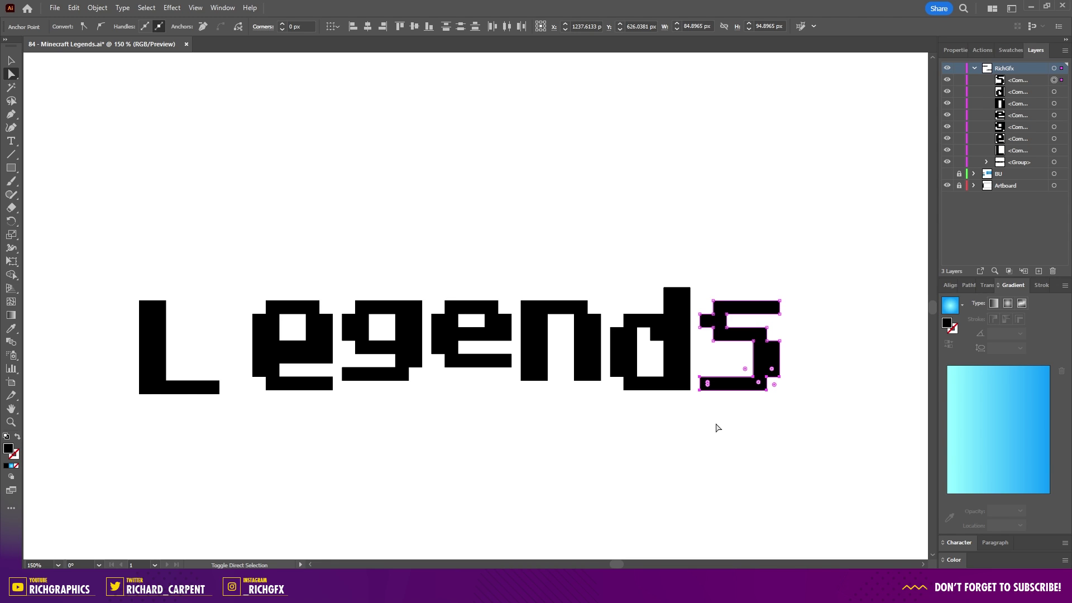
key("shift+Down")
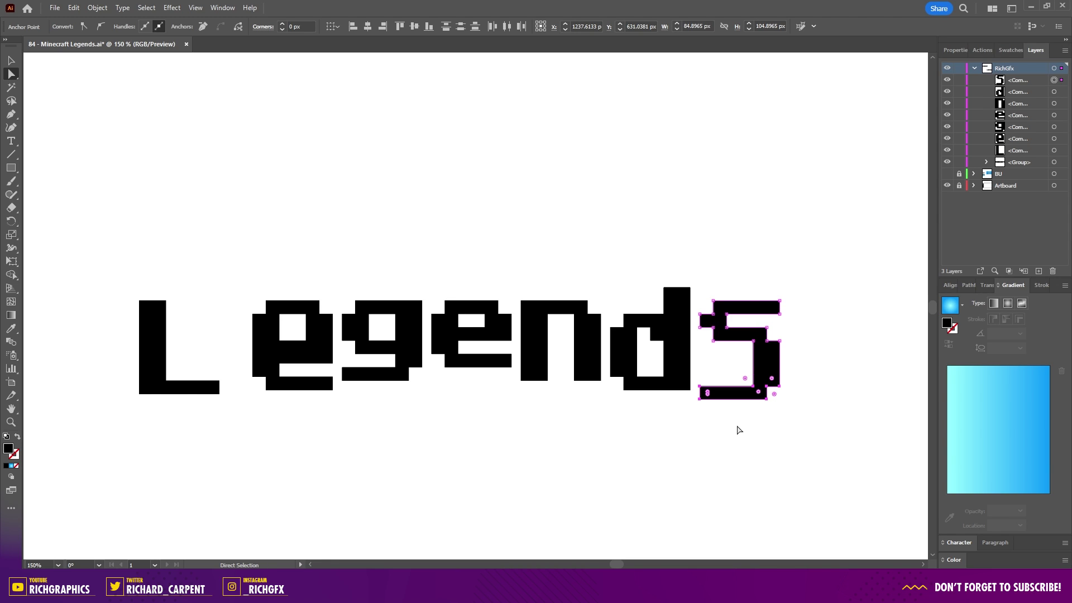
left_click(756, 422)
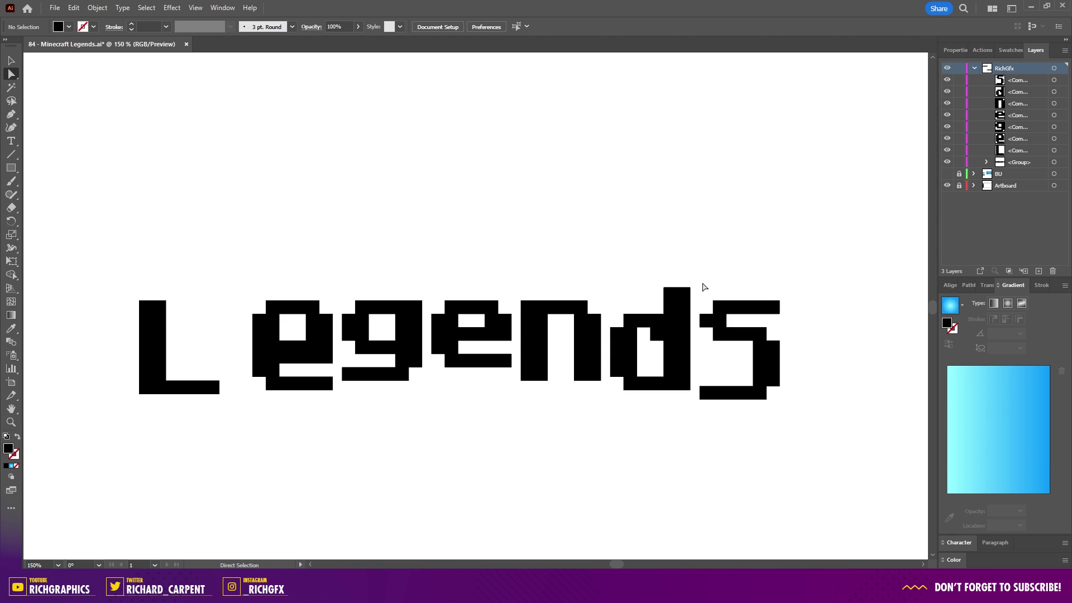
Raise the upper anchor points of the s by 10 px, to a letter height of about 114.9 px.
left_click_drag(697, 284, 766, 311)
left_click_drag(797, 320, 797, 324)
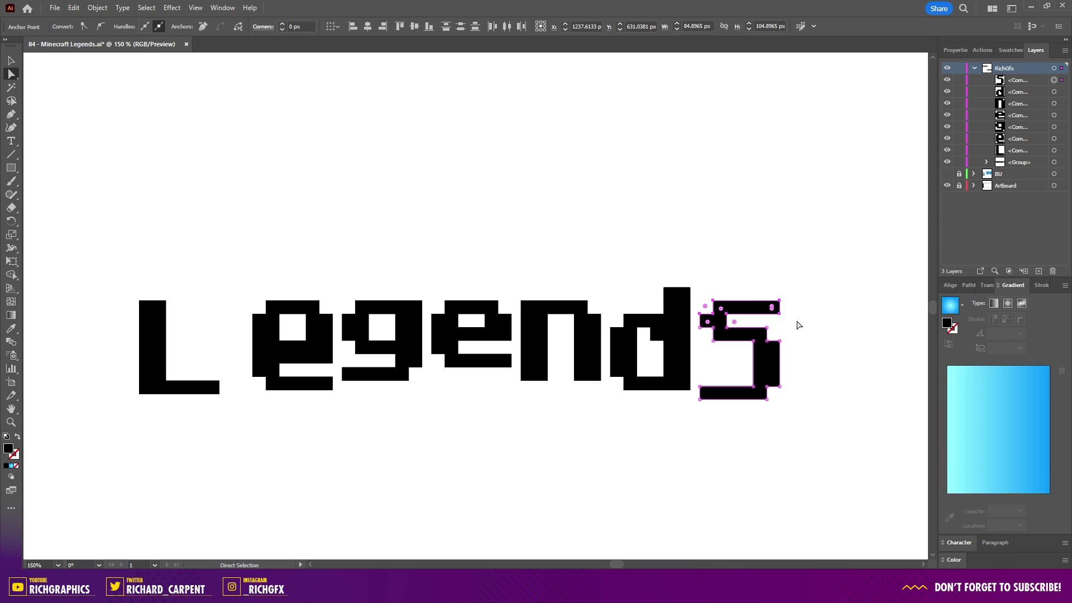
key("ctrl")
key("shift+Up")
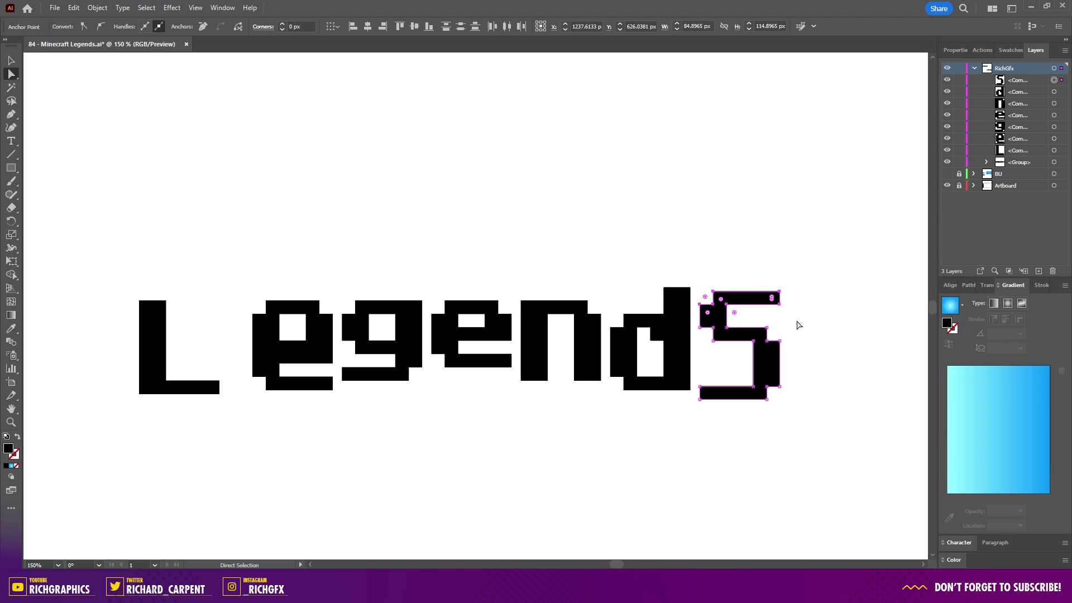
left_click(811, 321)
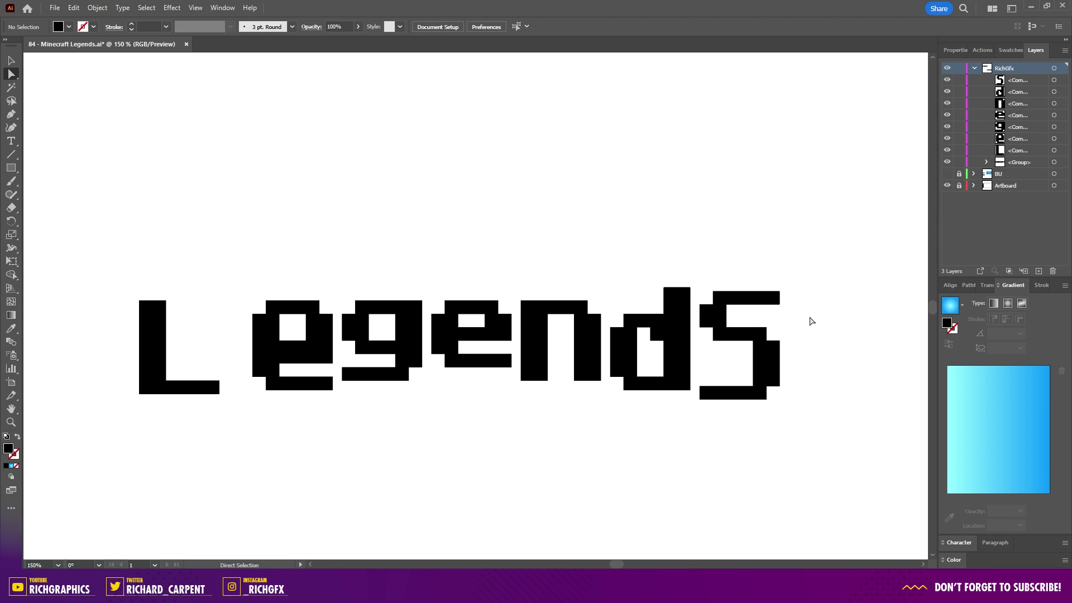
Draw a black square of about 14.06 px over the left end of the s's bottom bar.
left_click(10, 167)
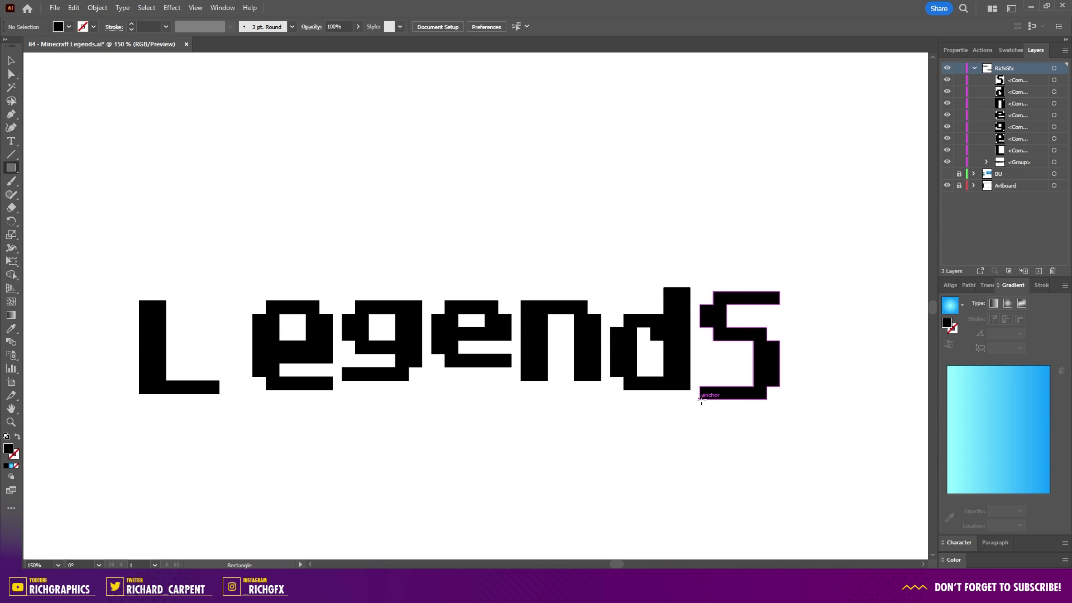
key("m")
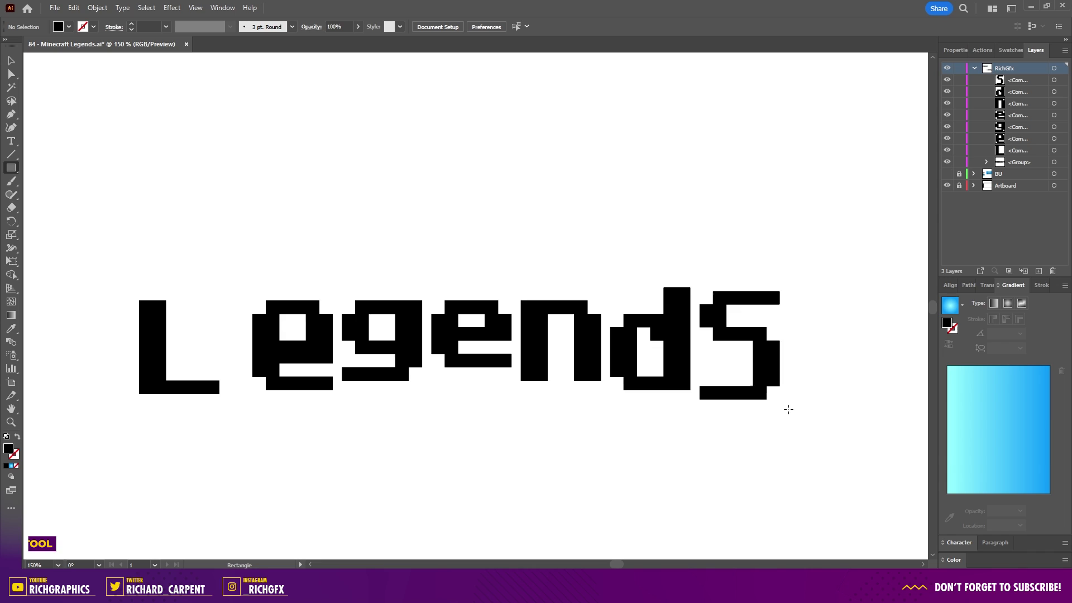
scroll(786, 409, "up", 3)
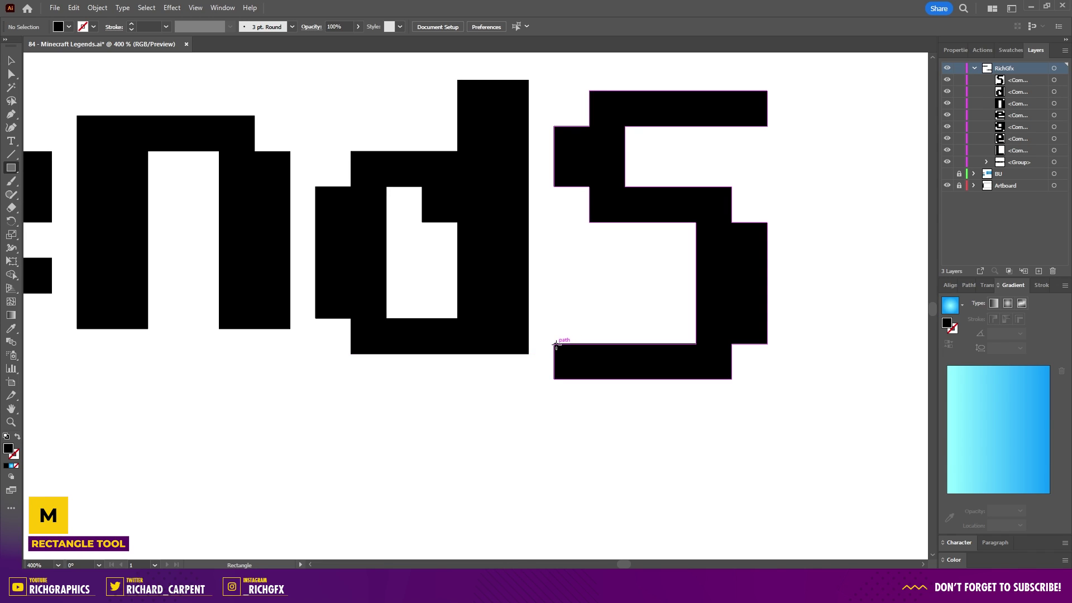
left_click_drag(554, 344, 589, 376)
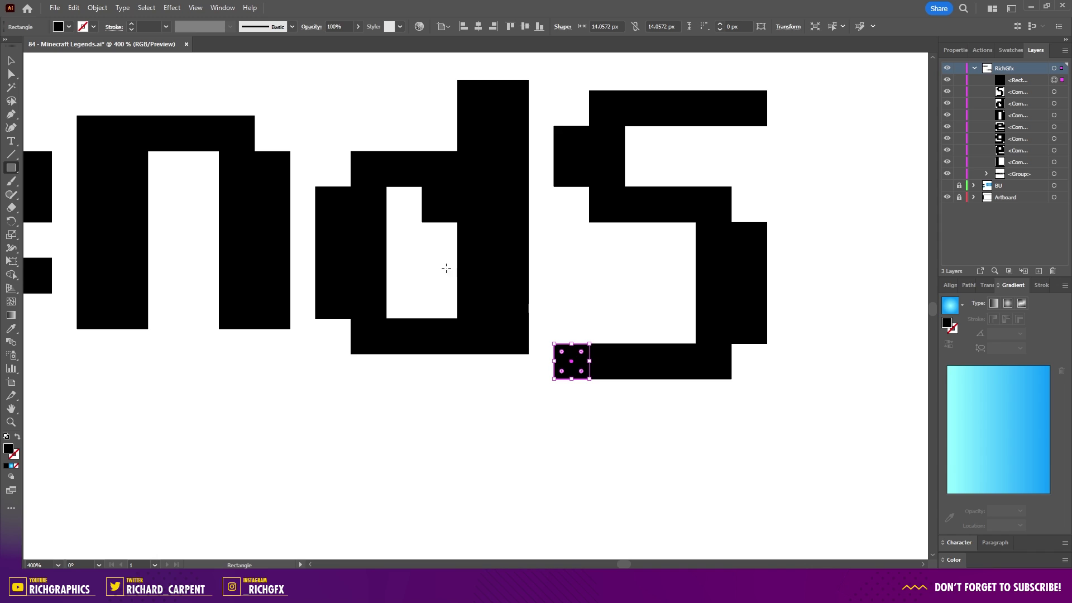
key("v")
left_click(633, 430)
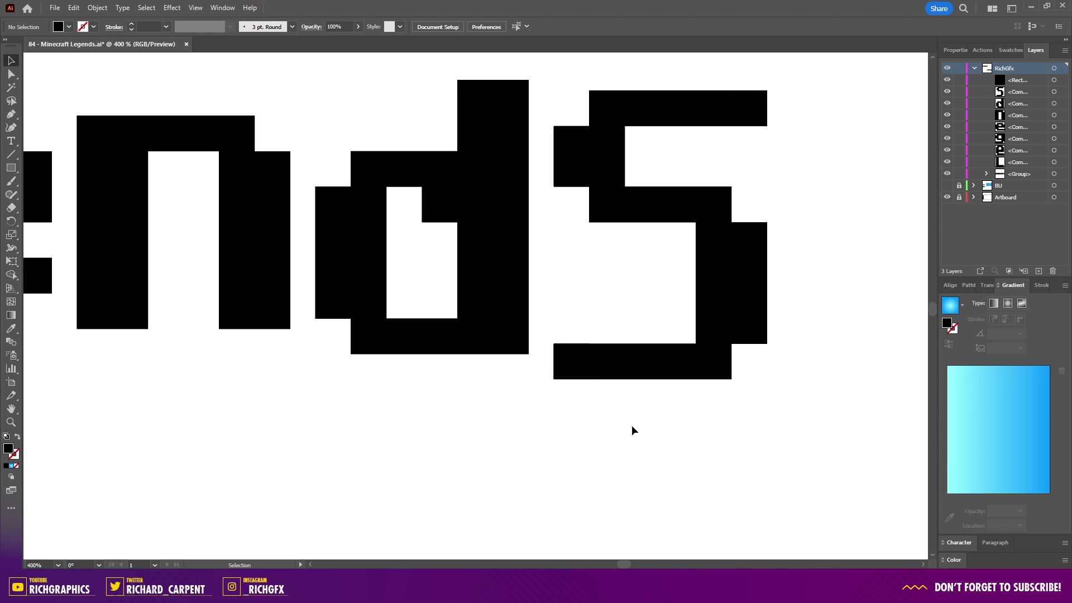
Stretch the square on the s's bottom bar upward into a vertical serif about 45.5 px tall.
left_click(572, 349)
left_click_drag(572, 346, 593, 263)
left_click(598, 279)
Duplicate the serif to the right end of the s's top bar and shorten it from below to clear the middle bar.
scroll(581, 318, "up", 3)
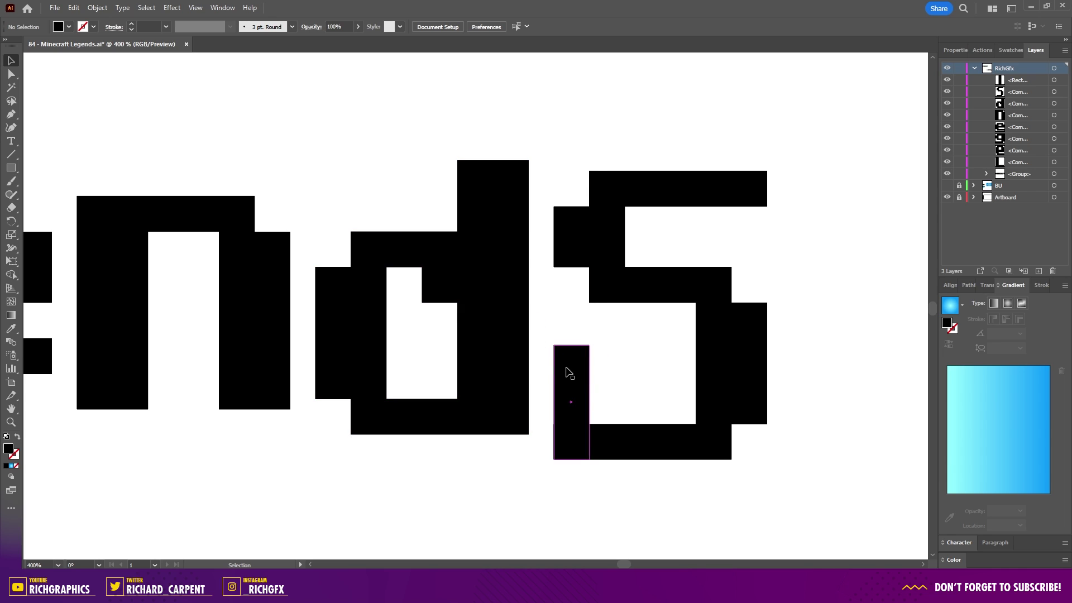
left_click_drag(567, 371, 745, 175)
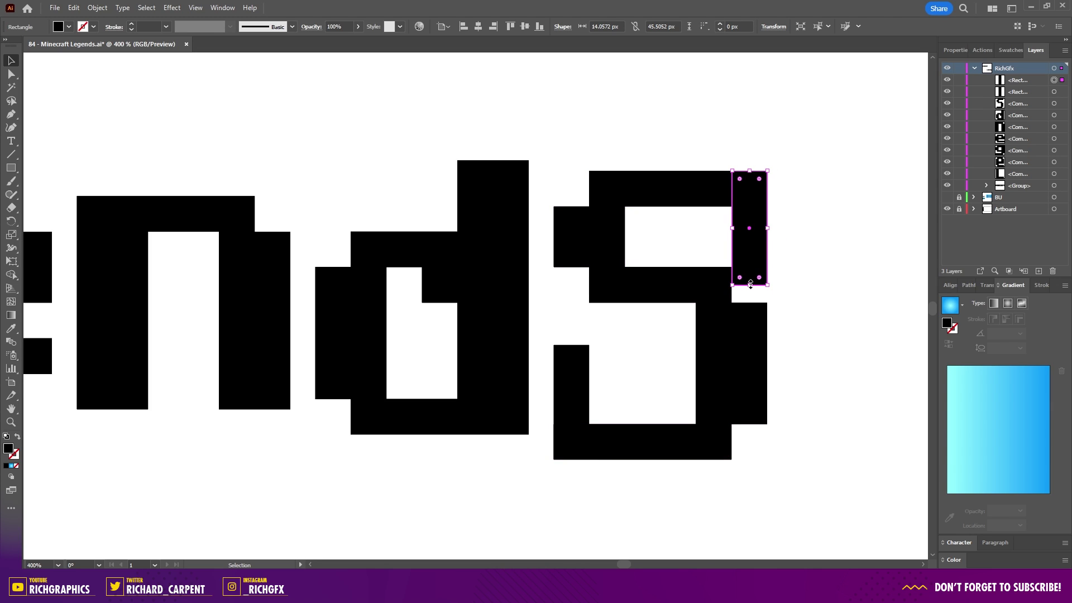
left_click_drag(750, 283, 759, 246)
Place the L to the left of the first e with aligned bottom edges and a 10 px gap.
key("ctrl+1")
left_click(288, 362)
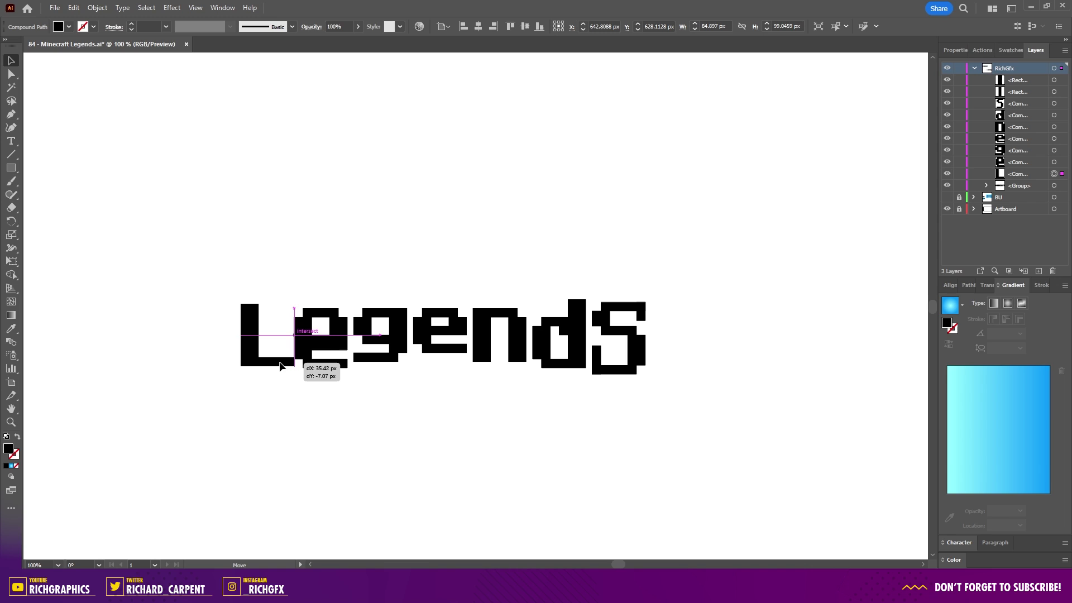
left_click(304, 351, "shift")
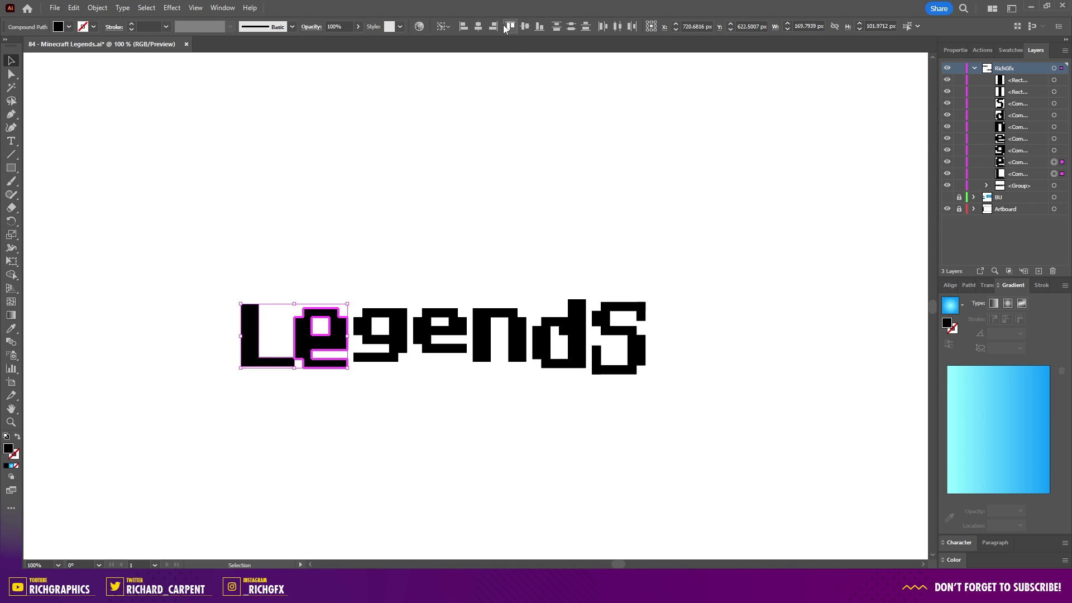
left_click(538, 28)
left_click(345, 335, "shift")
key("shift+Left")
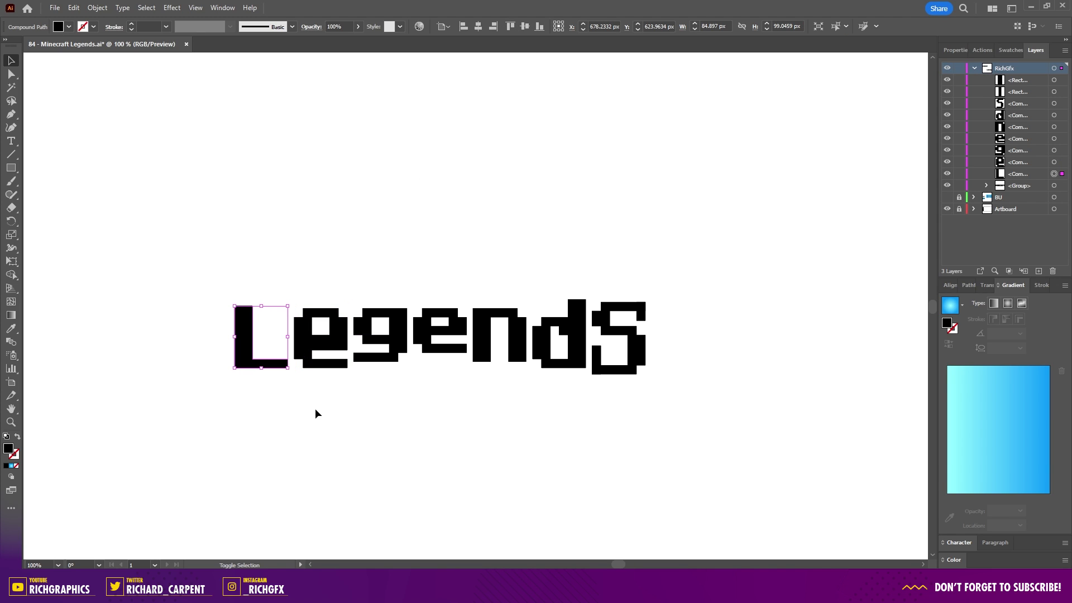
left_click(316, 400)
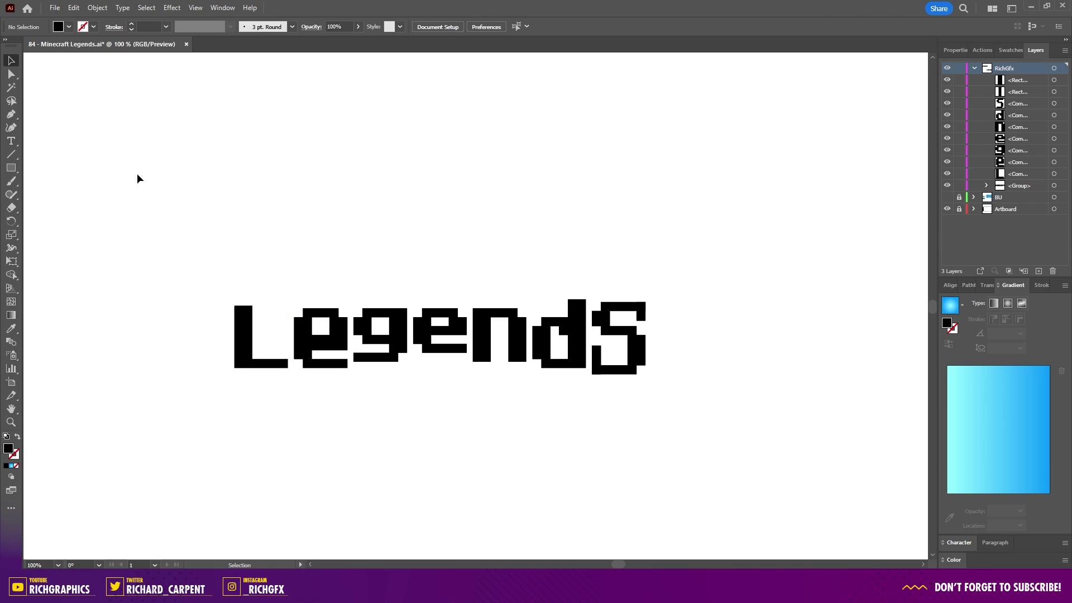
Shift the L's stem anchor points rightward to narrow the letter to a width of about 54.9 px.
left_click(11, 74)
left_click_drag(186, 229, 248, 367)
key("shift+Right")
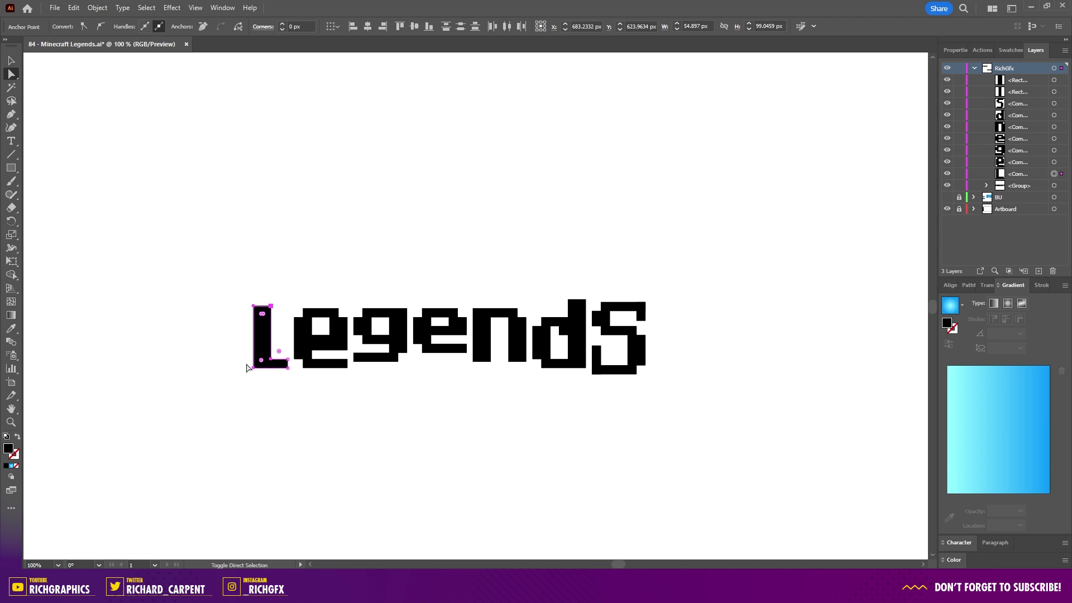
left_click(246, 368)
Align the L's upper anchor points with the first e's top edge, and raise them 10 px above it.
key("a")
left_click(270, 307)
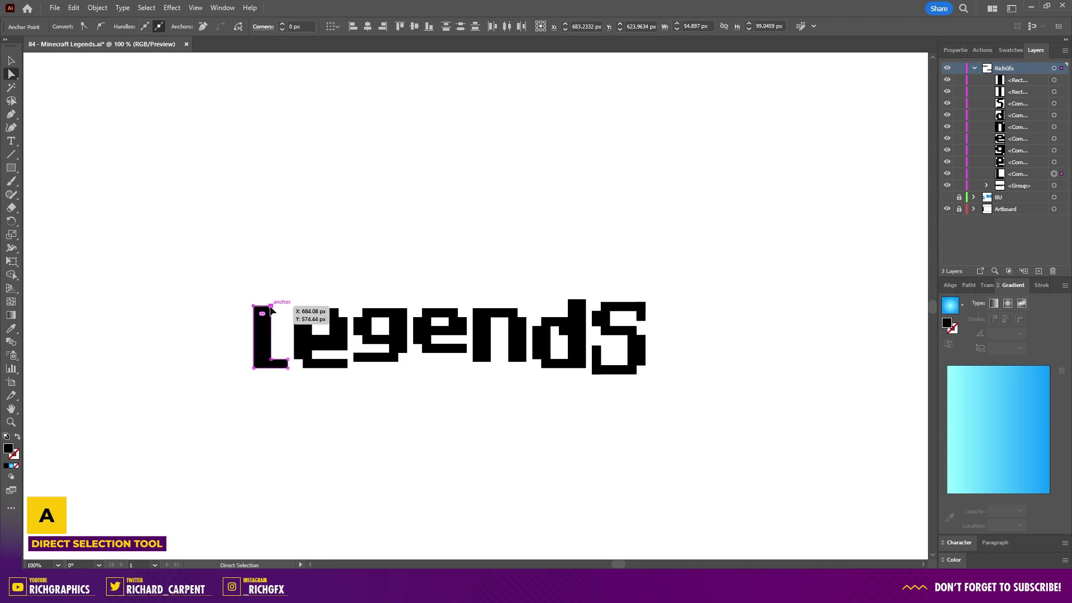
left_click_drag(271, 307, 269, 312)
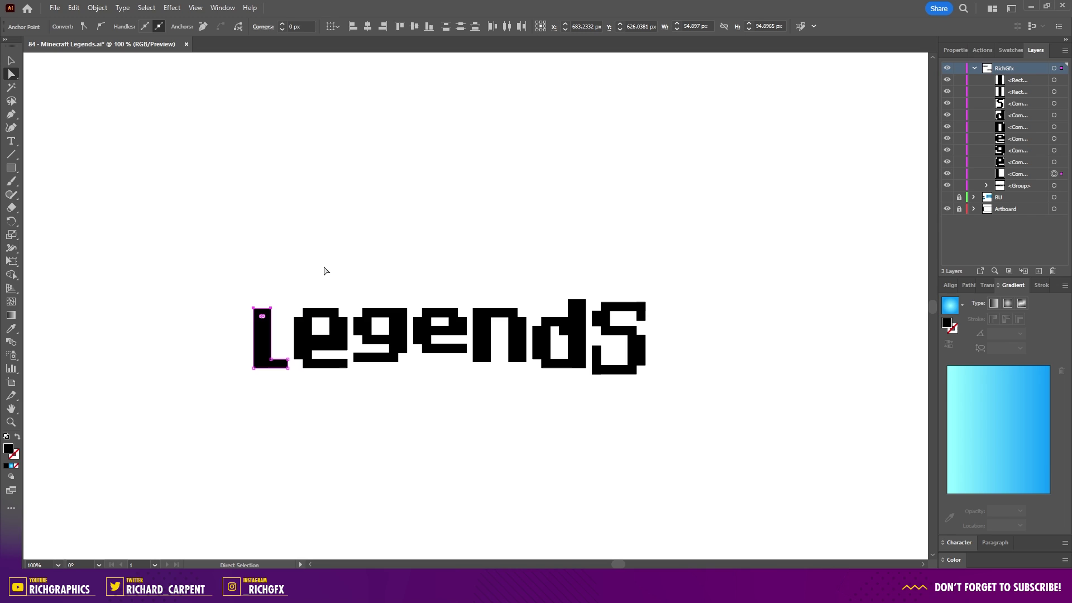
key("ctrl")
key("shift+Up")
Stretch the lower anchor points of the L downward by 10 px, to a letter height of about 114.9 px.
left_click_drag(246, 354, 294, 375)
key("shift+Down")
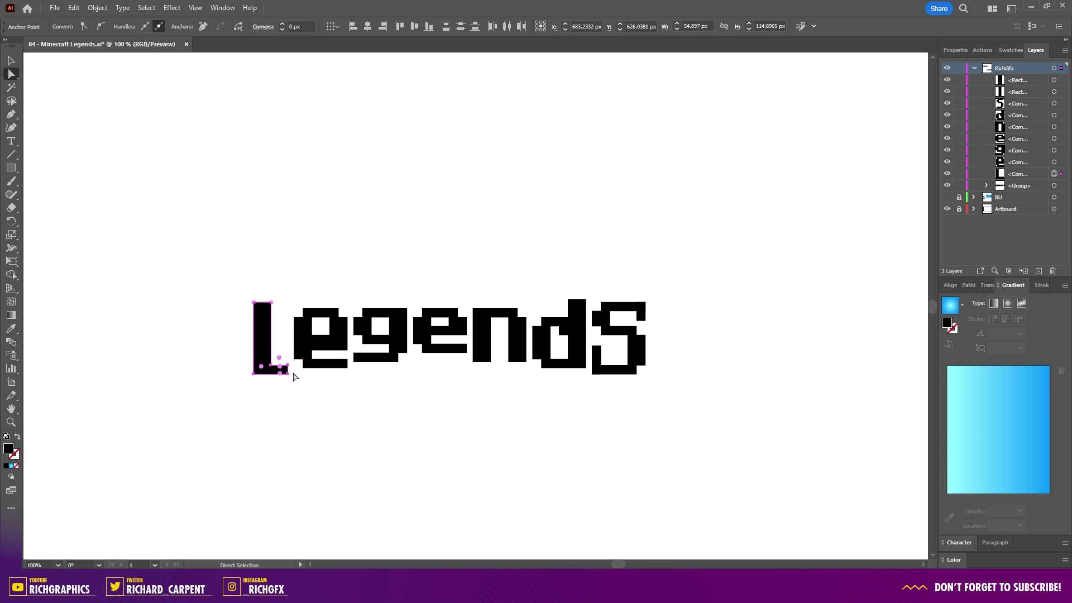
left_click(315, 390)
Snap the L's lower-right corner to the first e's base corner, and offset the L 10 px down and 10 px left.
key("v")
mouse_move(263, 330)
left_mouse_down()
mouse_move(275, 326)
mouse_move(269, 335)
left_mouse_up()
scroll(270, 347, "up", 3)
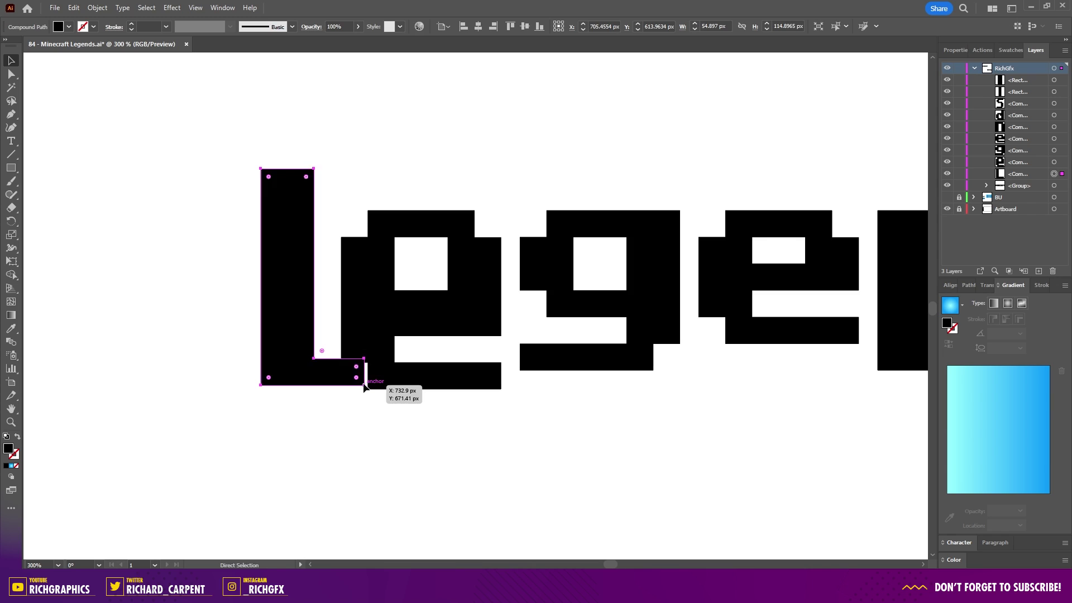
left_click_drag(366, 387, 368, 390)
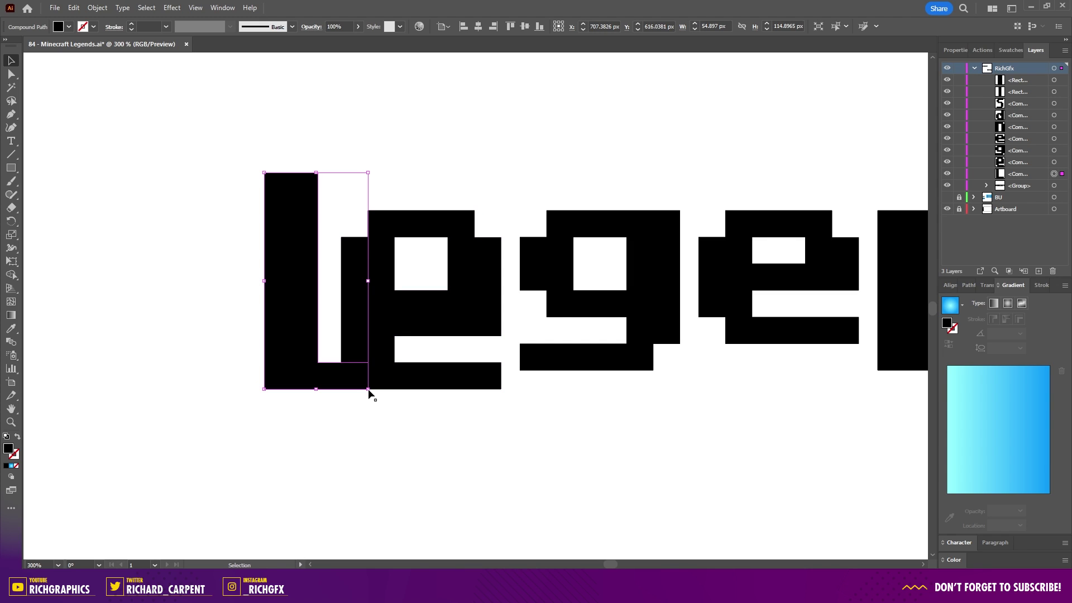
key("shift+Down")
key("shift+Left")
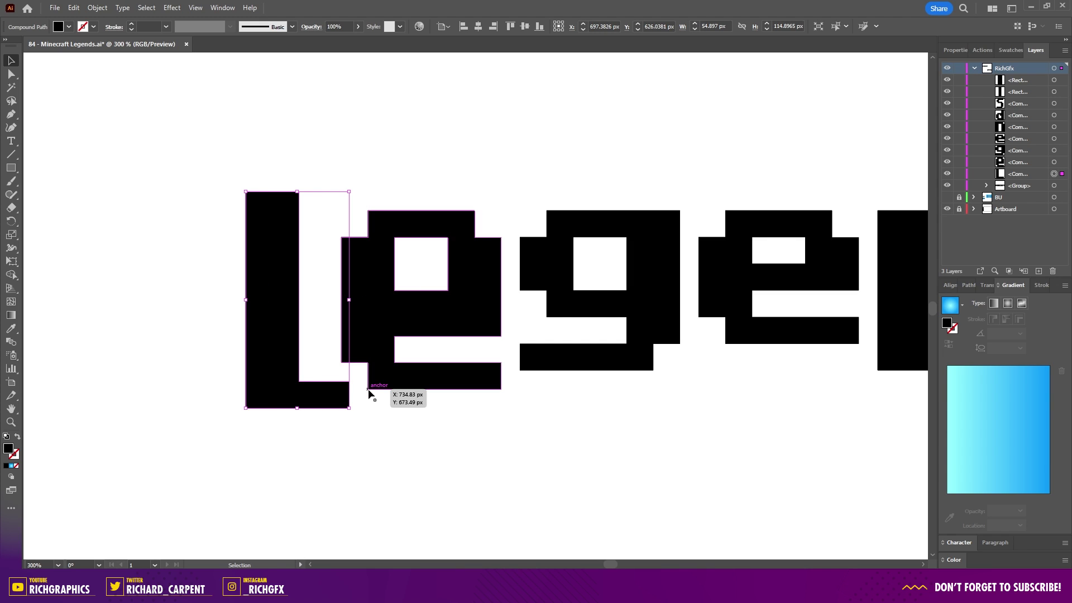
left_click(489, 434)
Move the L's stem anchor points 10 px to the left to lengthen its foot.
scroll(593, 433, "down", 4)
left_click_drag(604, 432, 497, 416)
scroll(497, 417, "up", 2)
key("a")
left_click_drag(246, 225, 339, 389)
key("shift+Left")
left_click(357, 394)
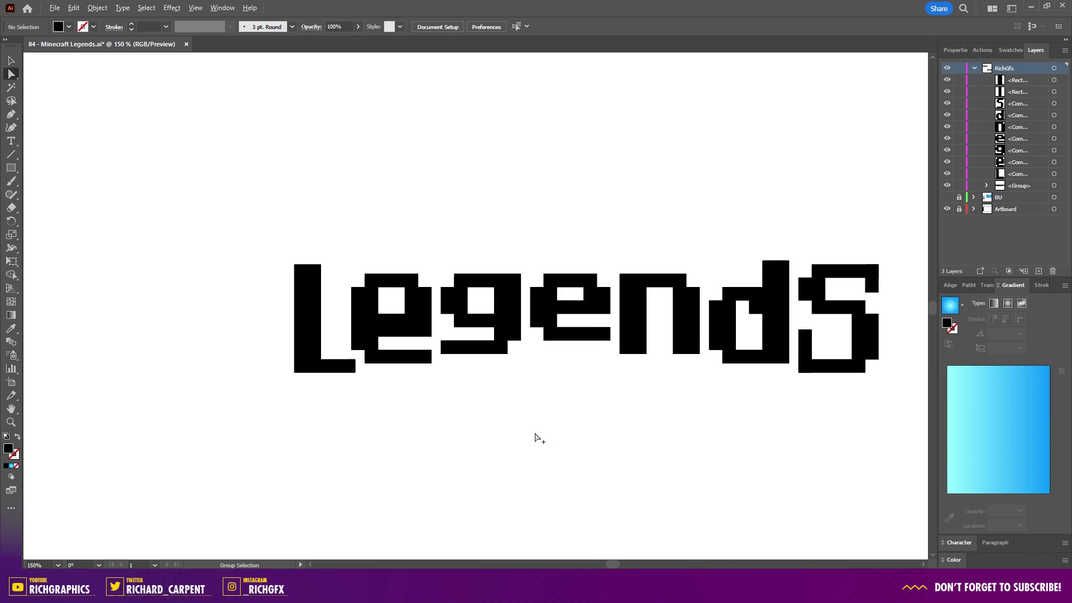
scroll(547, 436, "down", 1)
scroll(579, 434, "down", 1)
left_click_drag(670, 445, 546, 402)
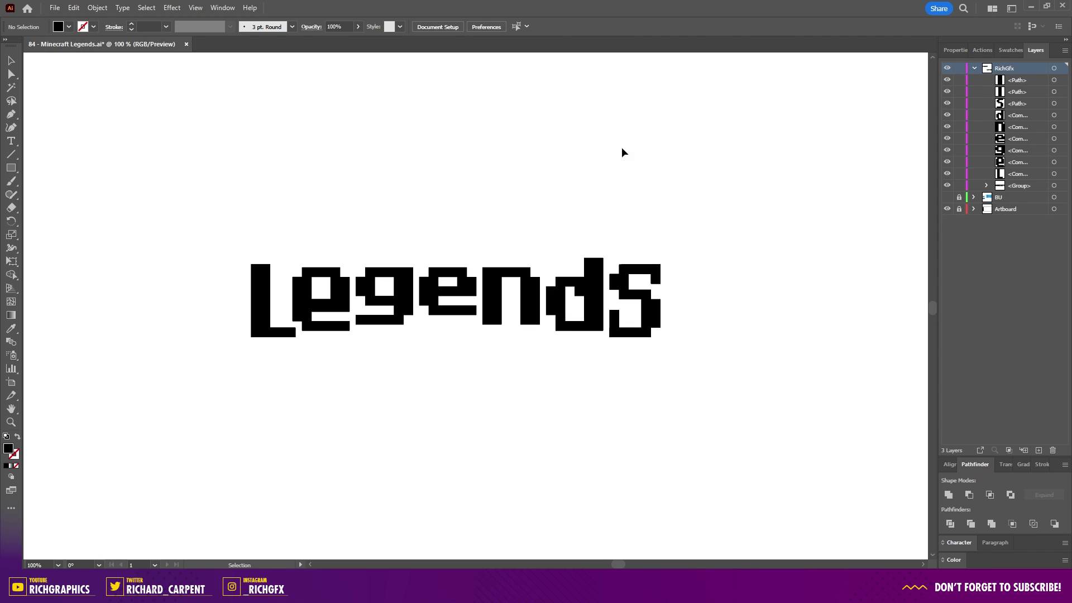
Unite the S body and its two serif pieces into a single shape.
scroll(677, 302, "up", 3)
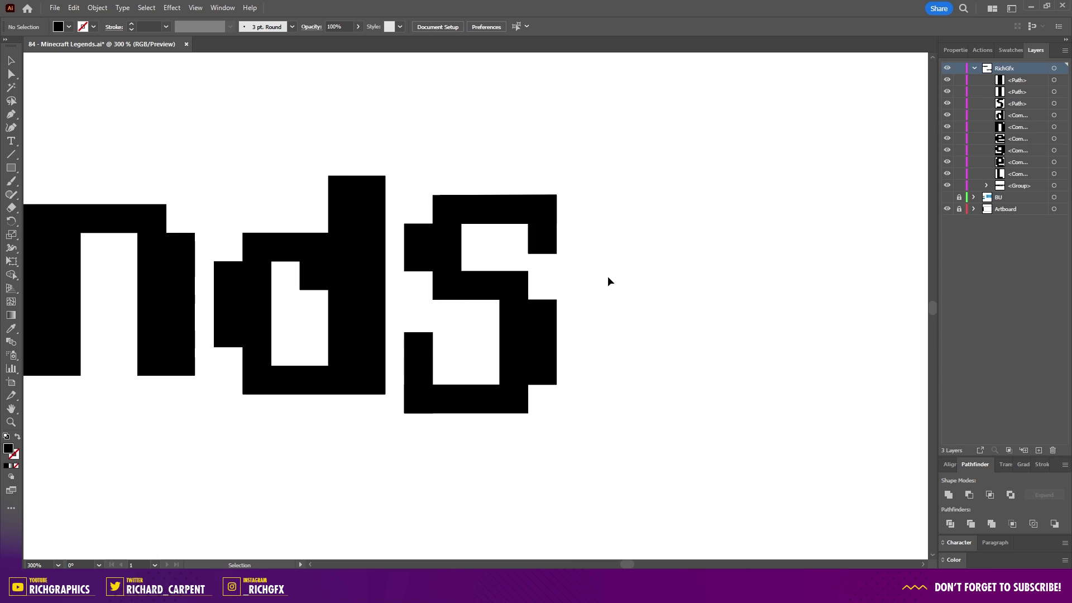
left_click(533, 321)
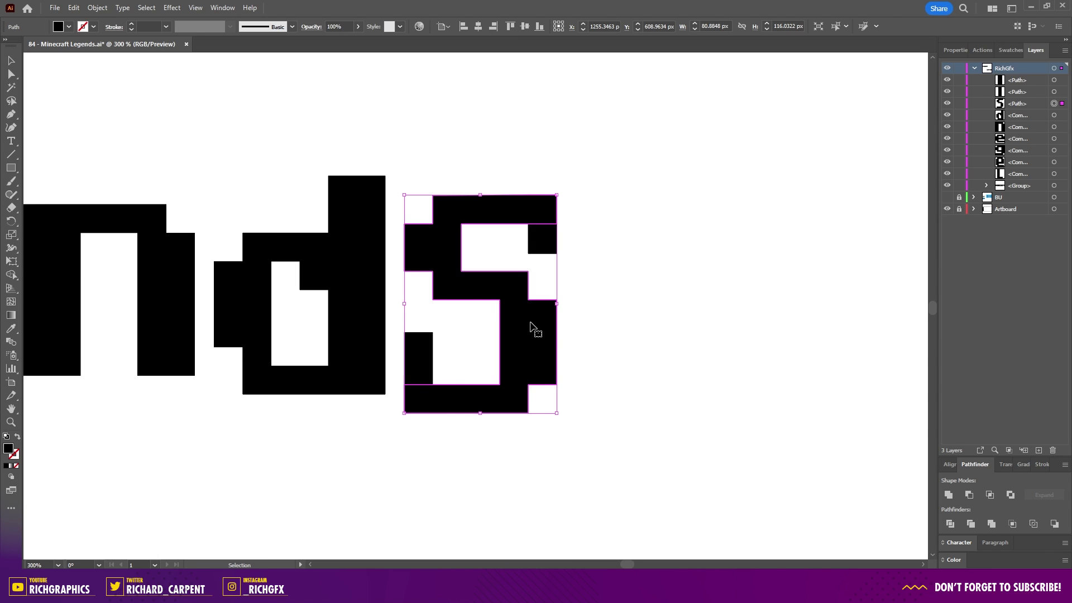
left_click(542, 210, "shift")
left_click(419, 353, "shift")
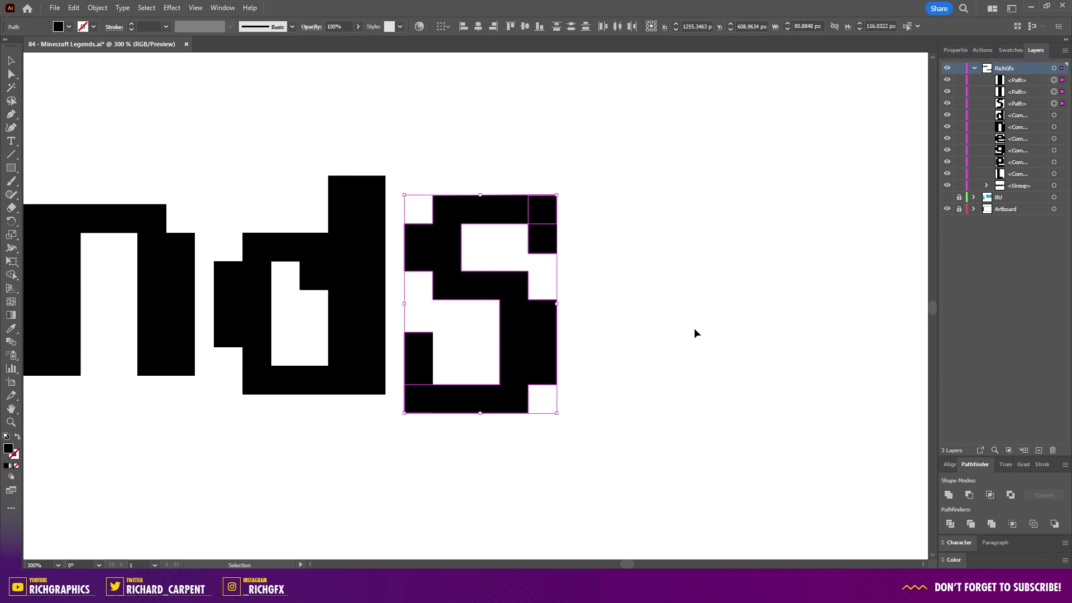
left_click(948, 496)
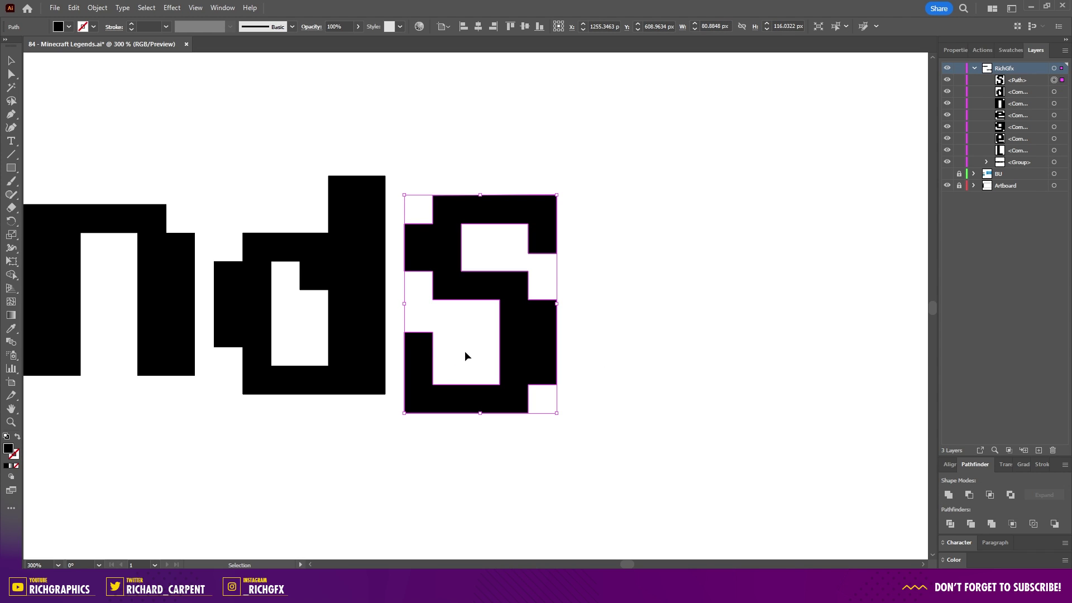
Delete the redundant anchor points along the straight outer edges of the merged S.
key("a")
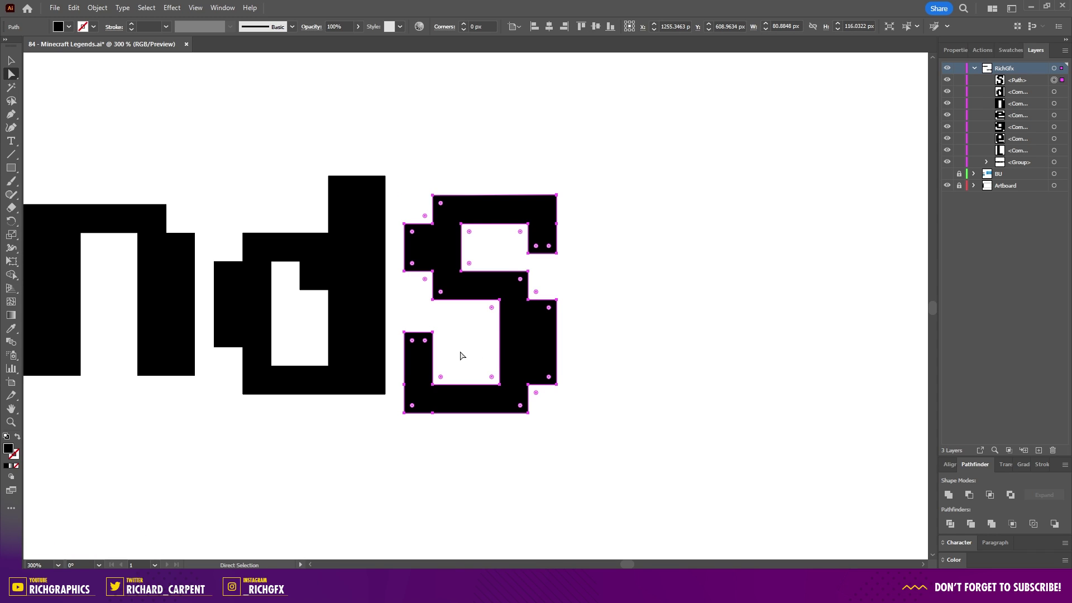
left_click(500, 300)
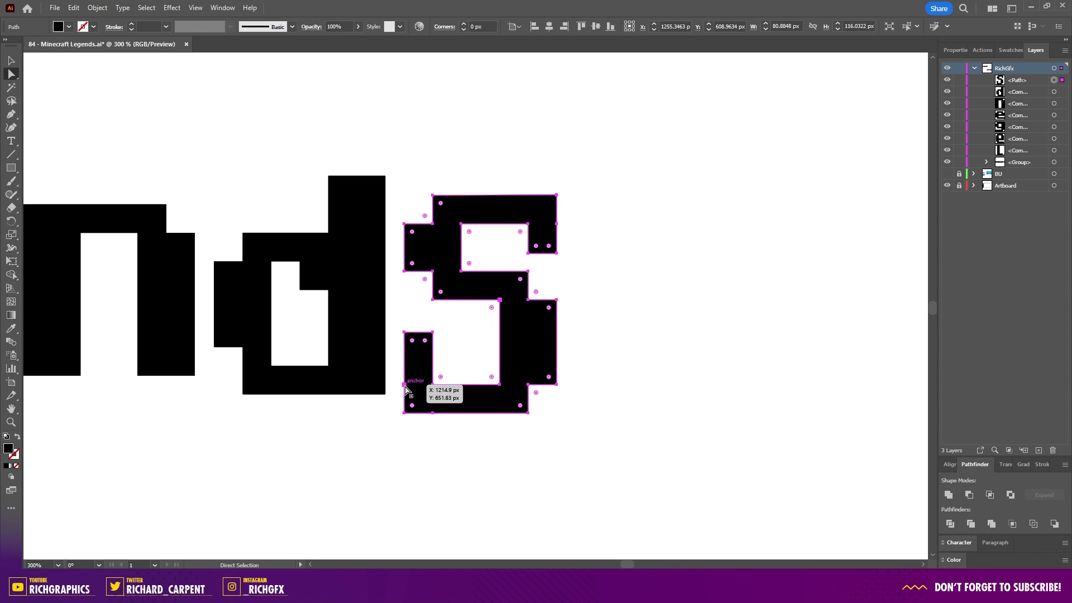
left_click(559, 240)
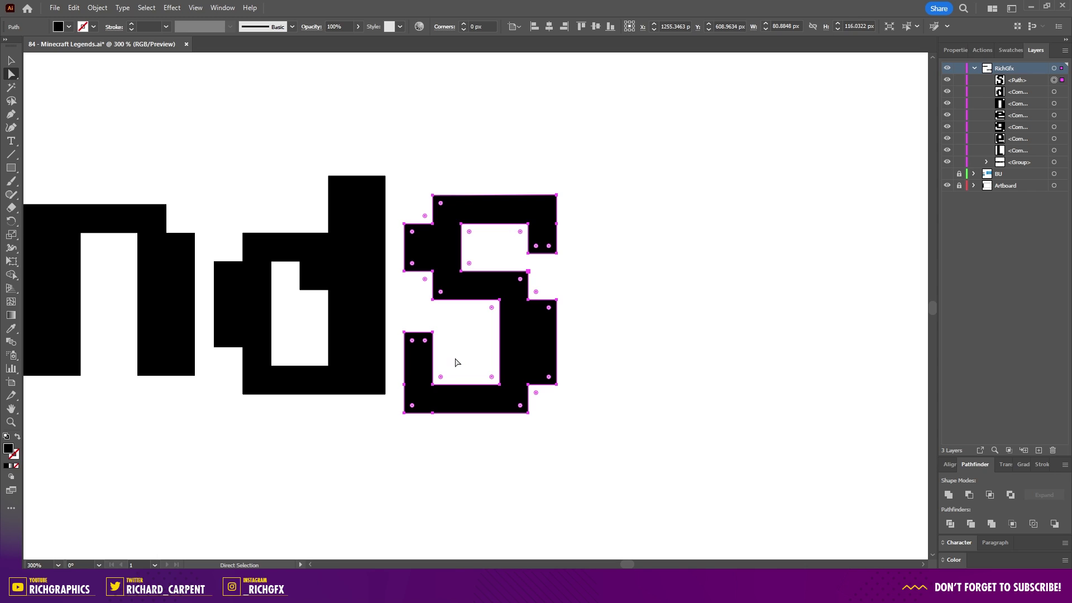
key("minus")
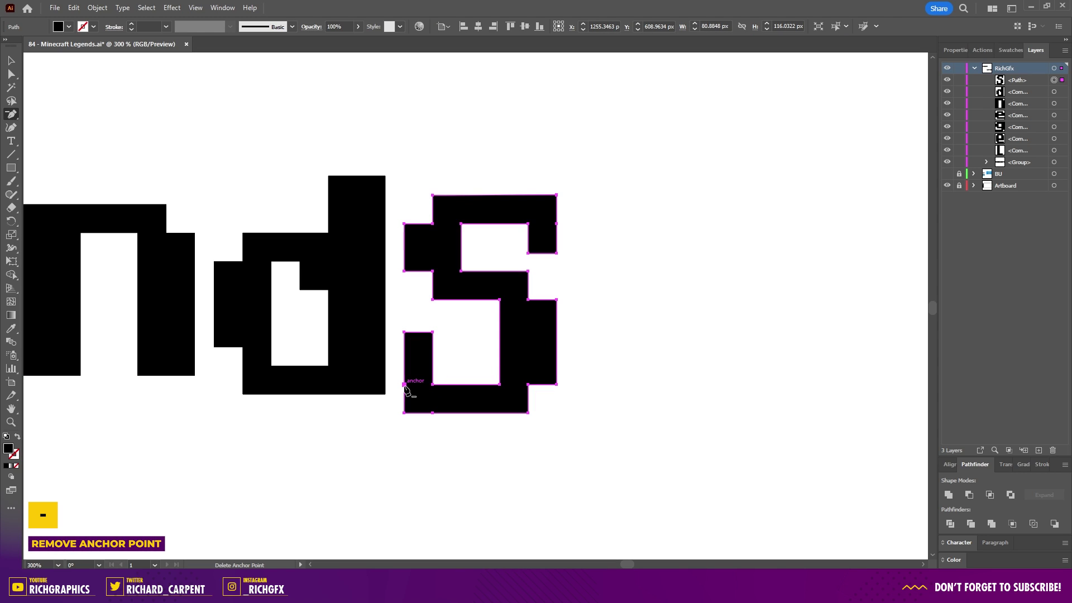
left_click(405, 385)
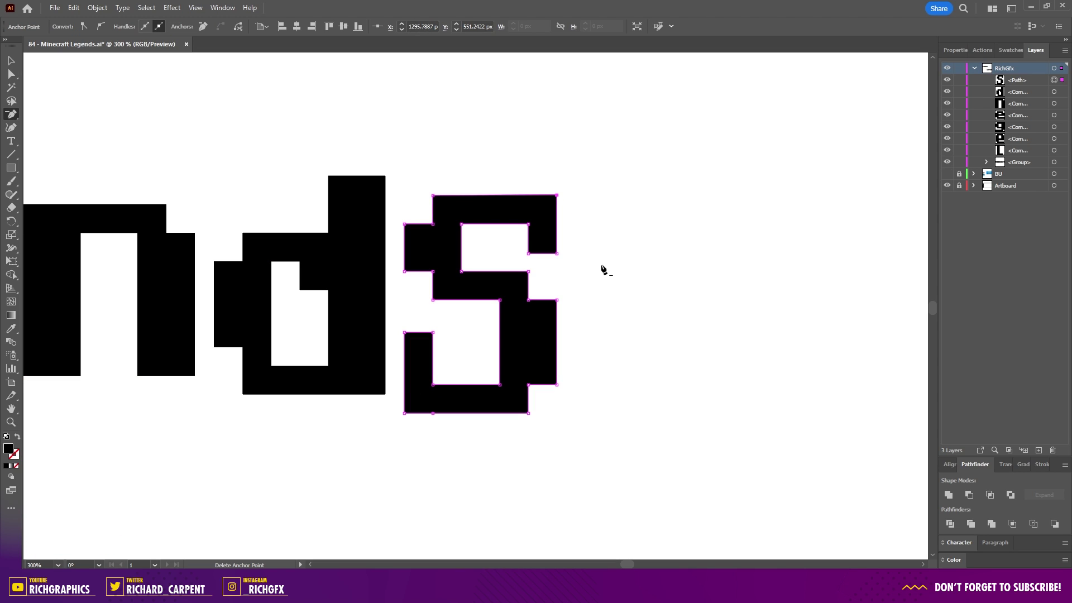
left_click(434, 413)
left_click(12, 61)
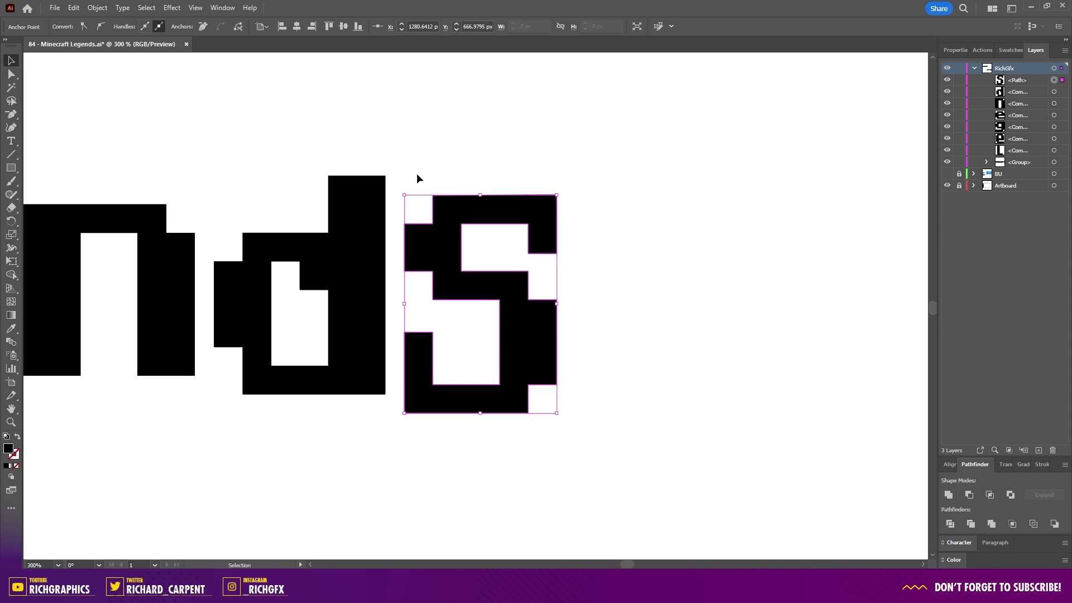
left_click(593, 318)
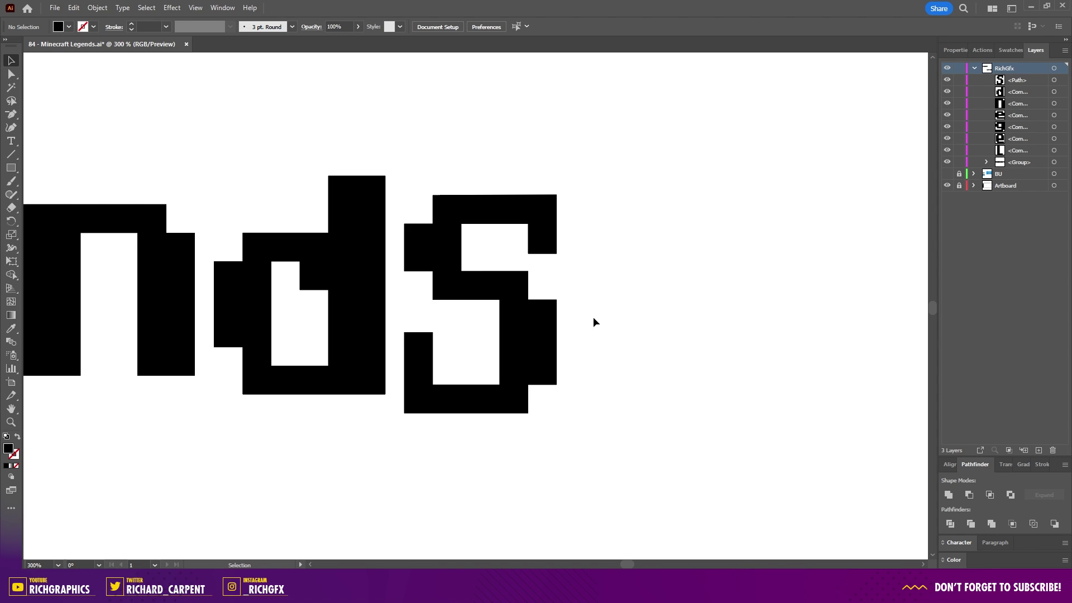
Group all the letters of the word "Legends".
key("ctrl+minus")
key("ctrl+minus")
key("ctrl+minus")
key("ctrl+minus")
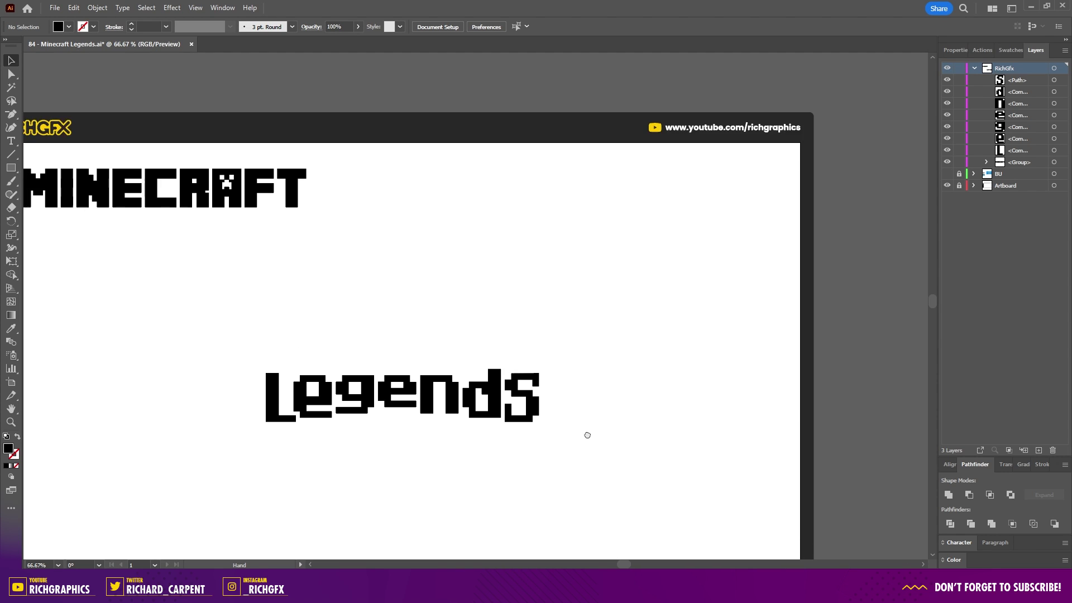
left_click_drag(688, 414, 316, 254)
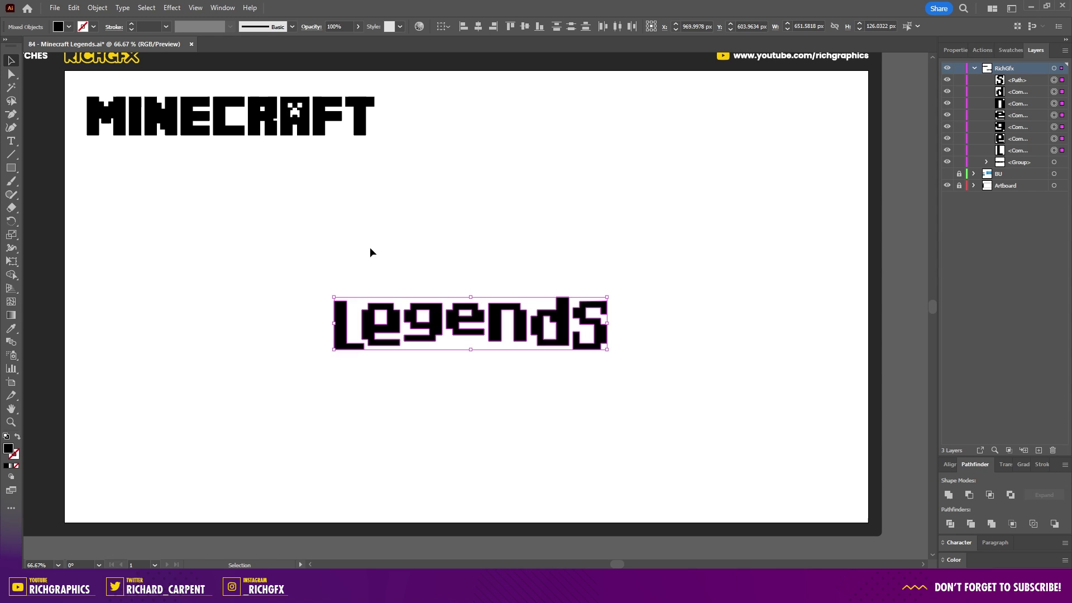
left_click(97, 8)
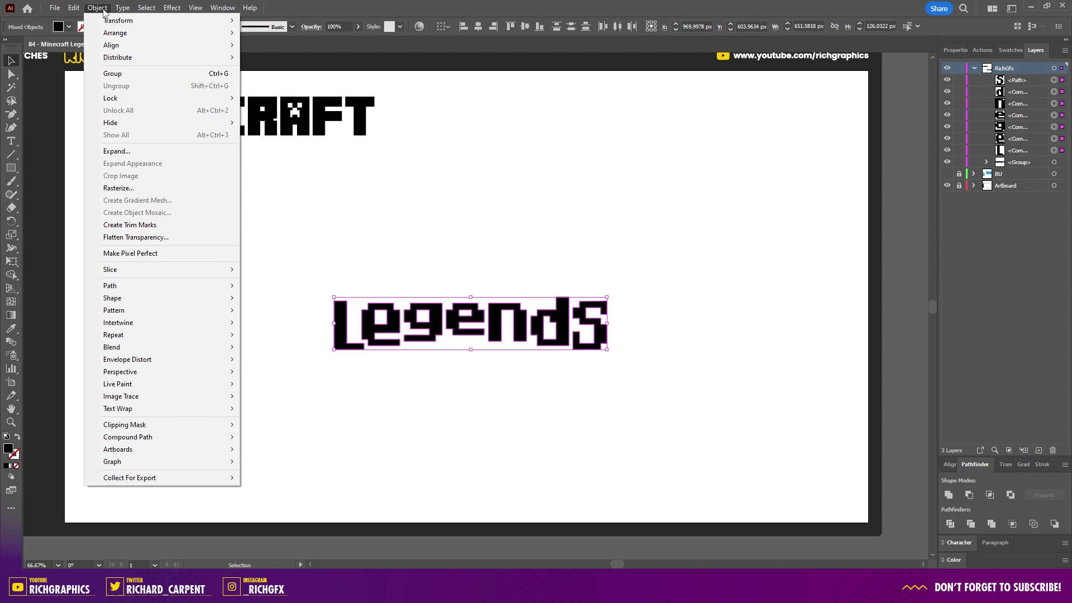
left_click(120, 75)
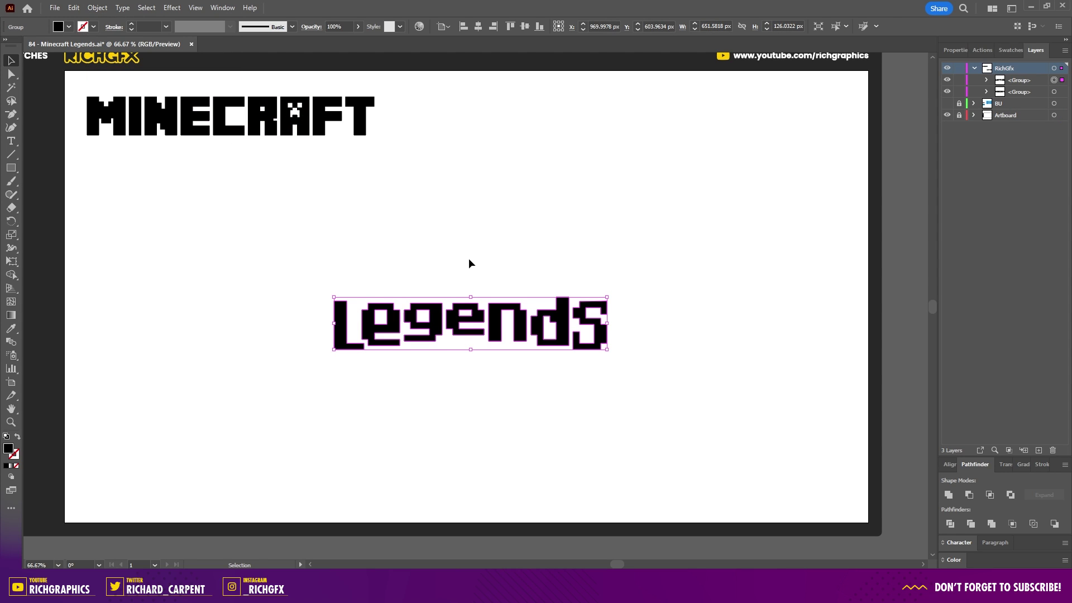
Fill the "Legends" group with the bright blue swatch.
left_click(1005, 50)
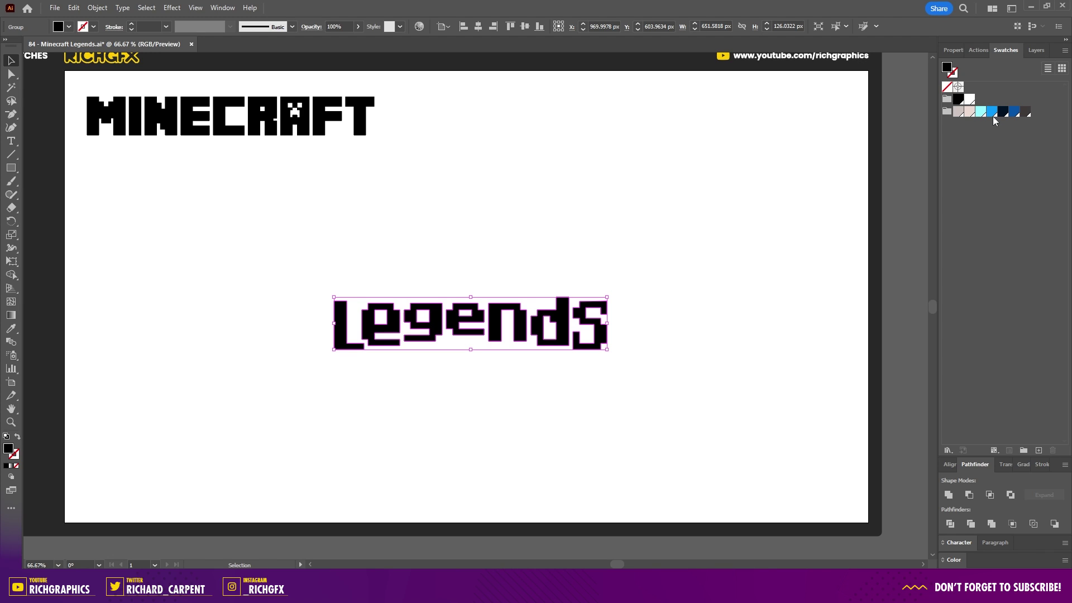
left_click(993, 112)
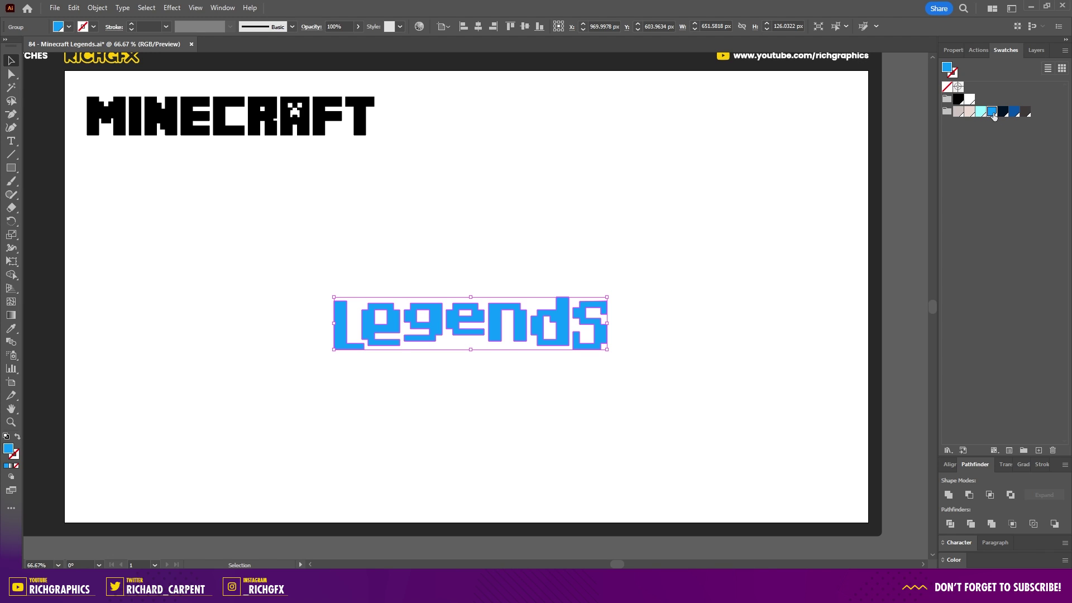
left_click(566, 212)
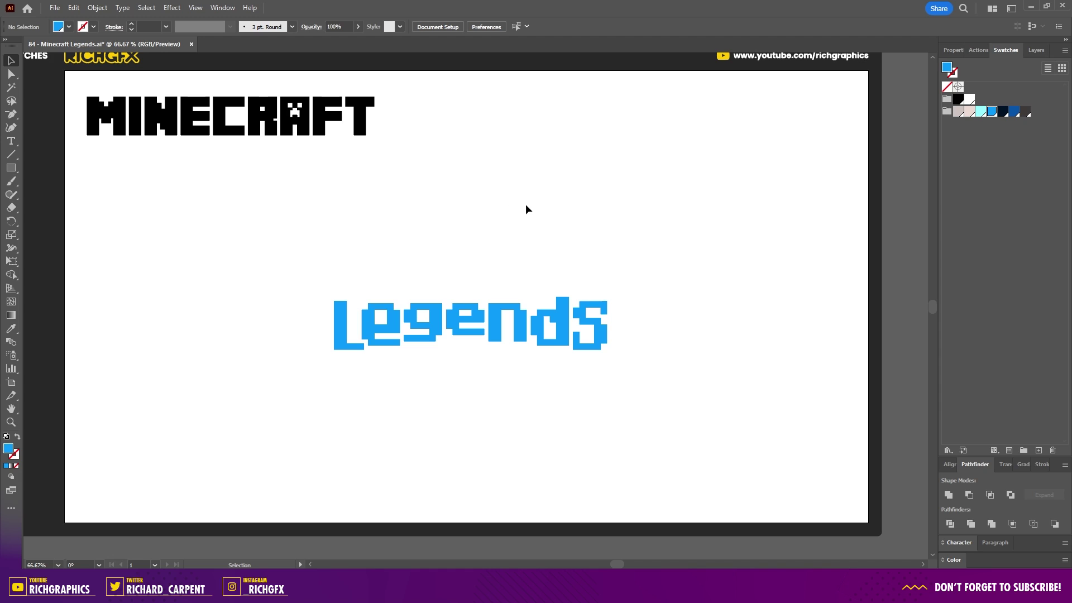
Apply the 3D (Classic) Extrude & Bevel effect to the "Legends" group with X, Y and Z rotations of 30°, 1° and 0°.
left_click(424, 323)
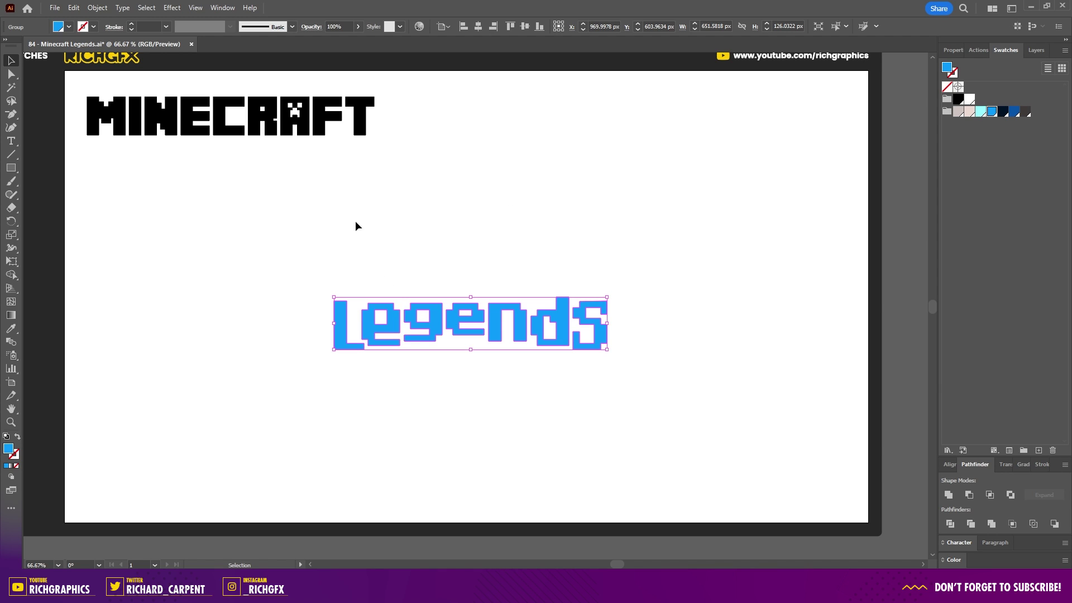
left_click(173, 8)
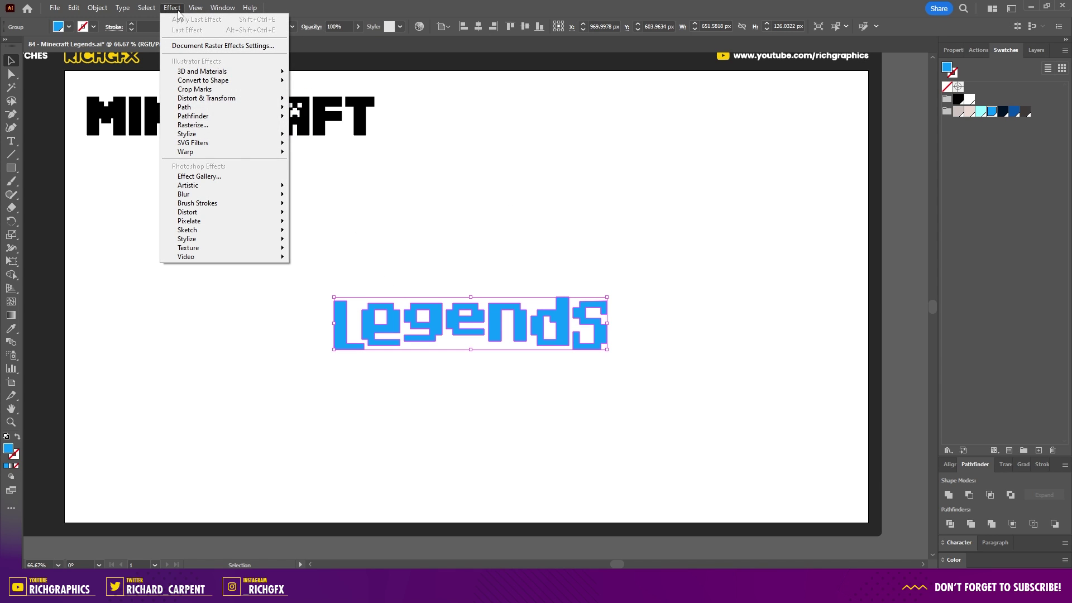
mouse_move(248, 75)
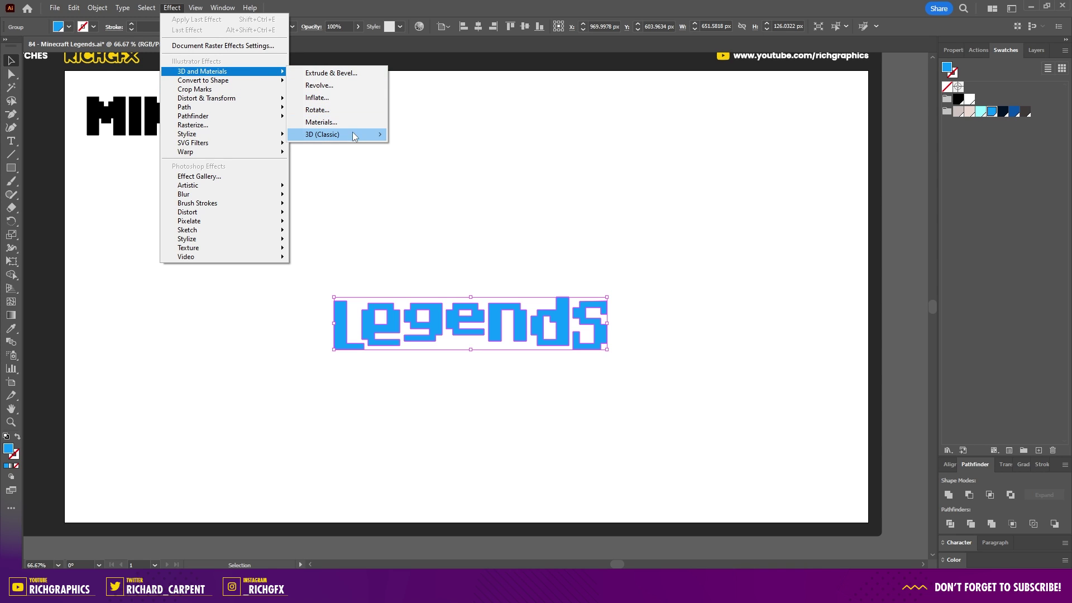
mouse_move(316, 140)
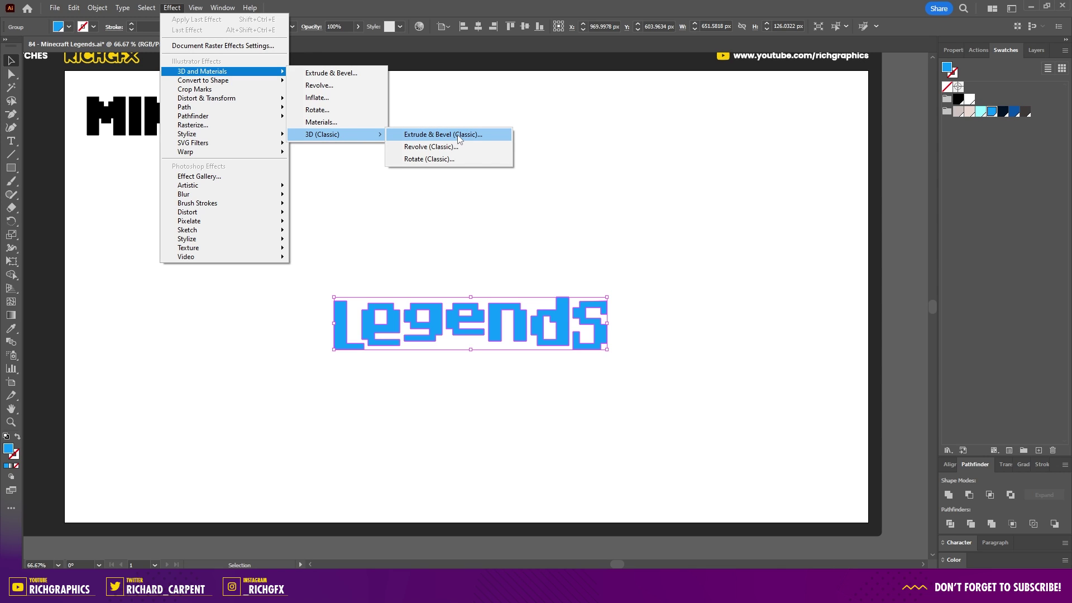
left_click(487, 134)
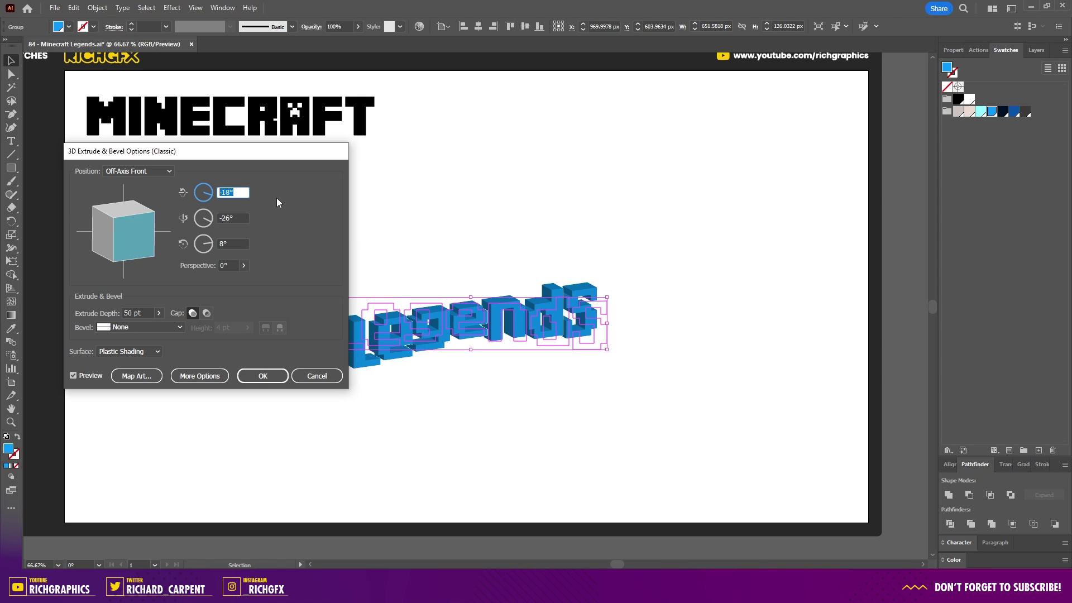
type("30")
left_click(229, 218)
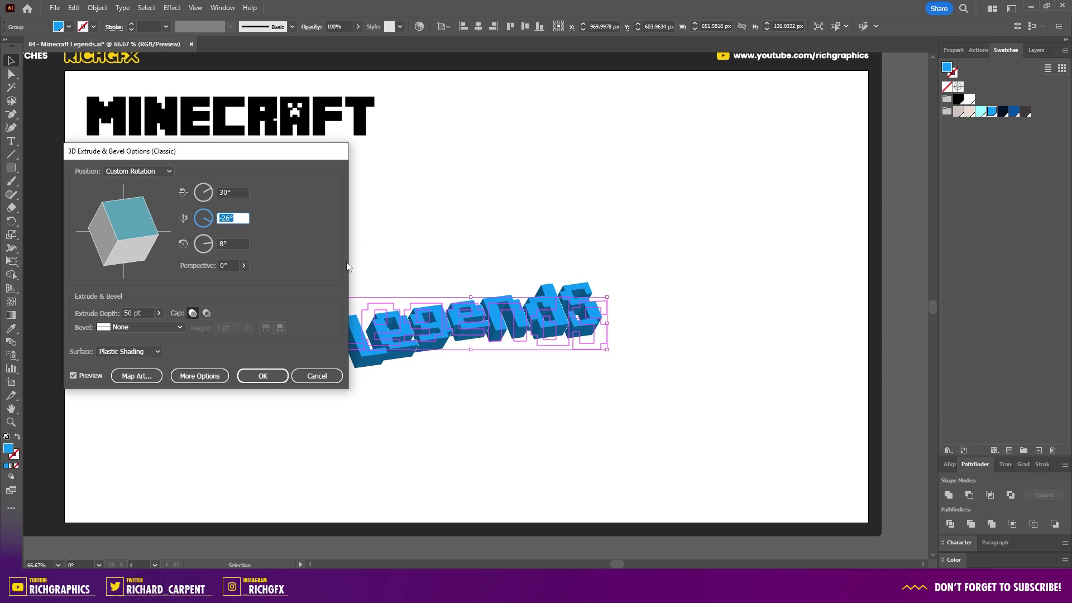
type("1")
key("Tab")
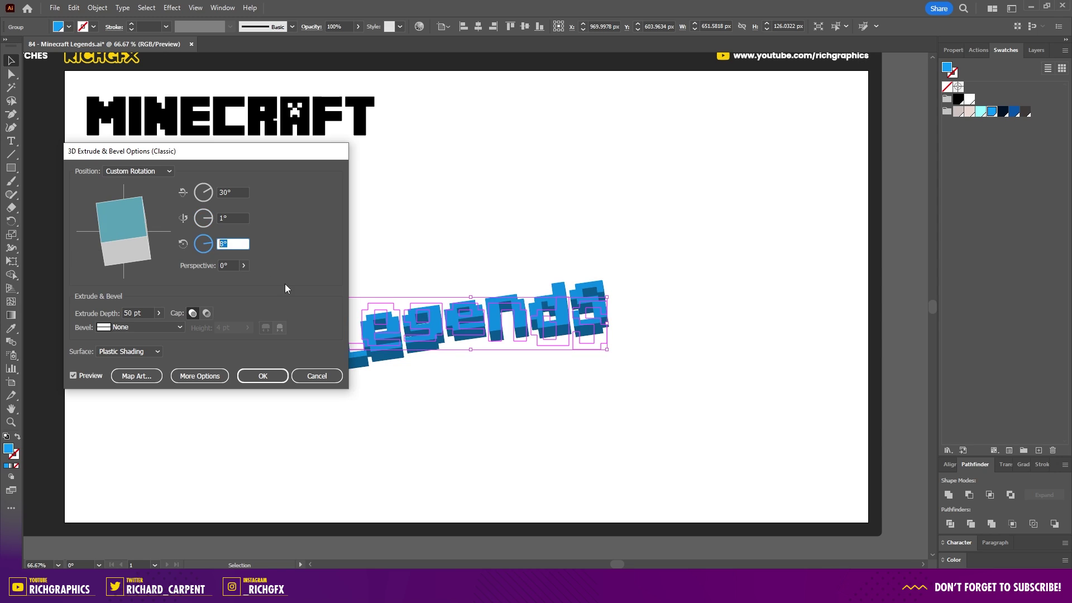
type("0")
Set the extrusion's perspective to 100° and its depth to 70 pt, and apply the effect.
key("Tab")
type("100")
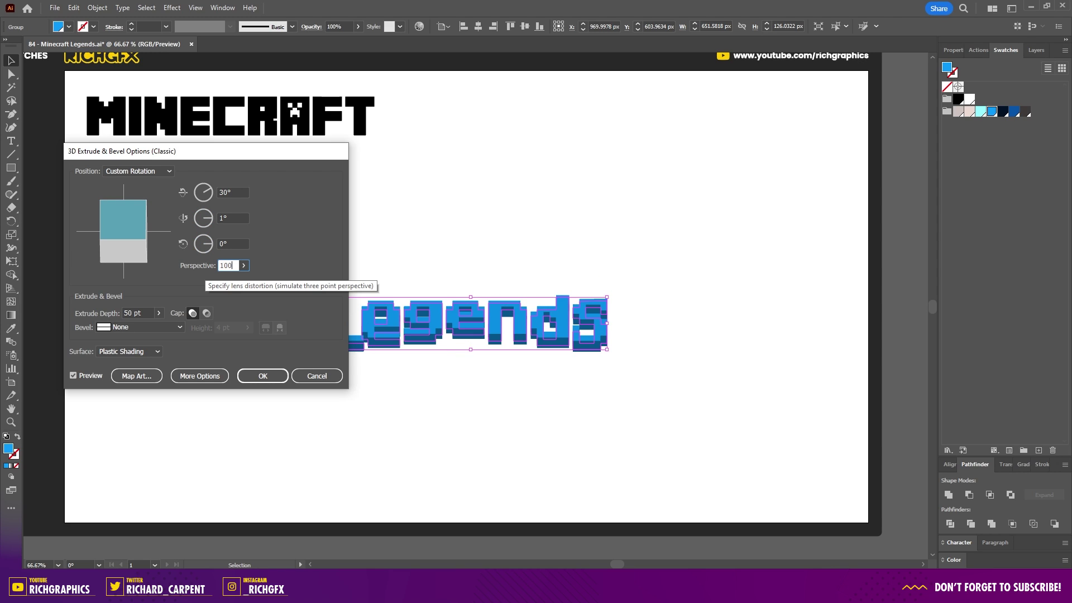
key("Tab")
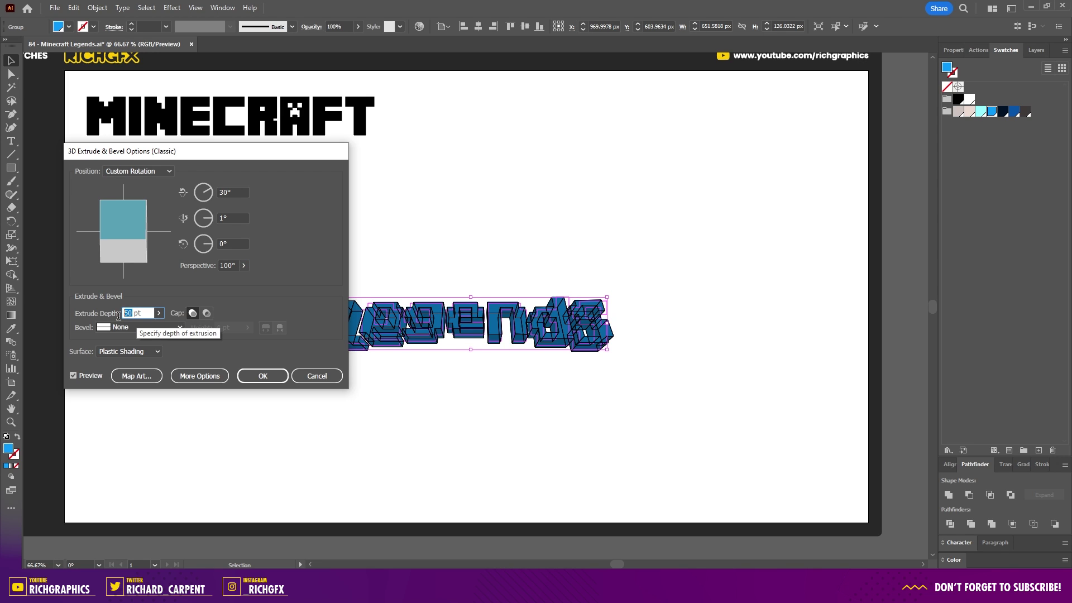
type("7")
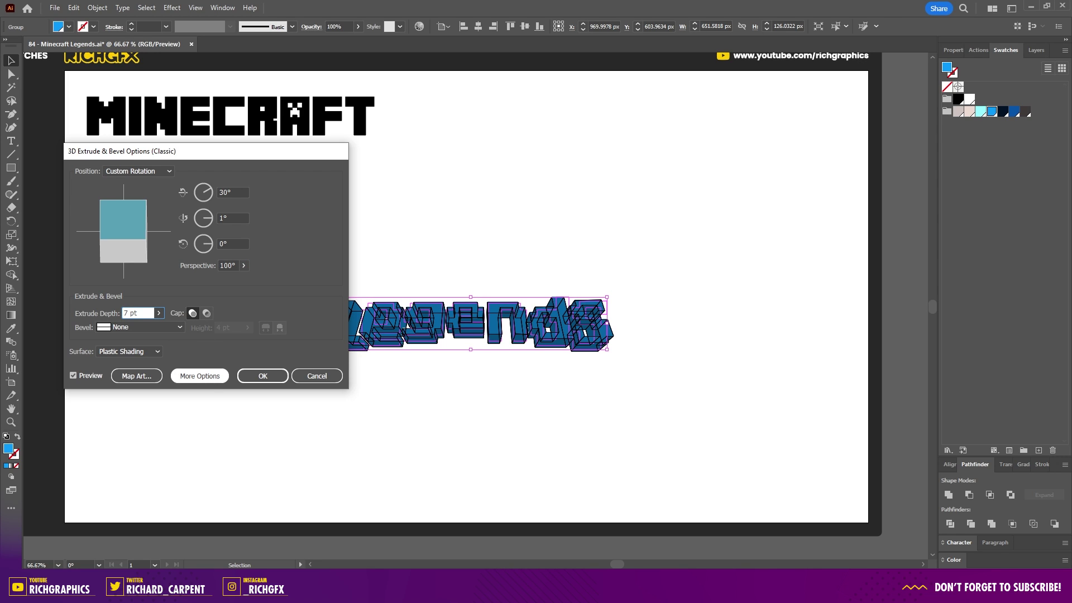
type("0")
left_click(262, 375)
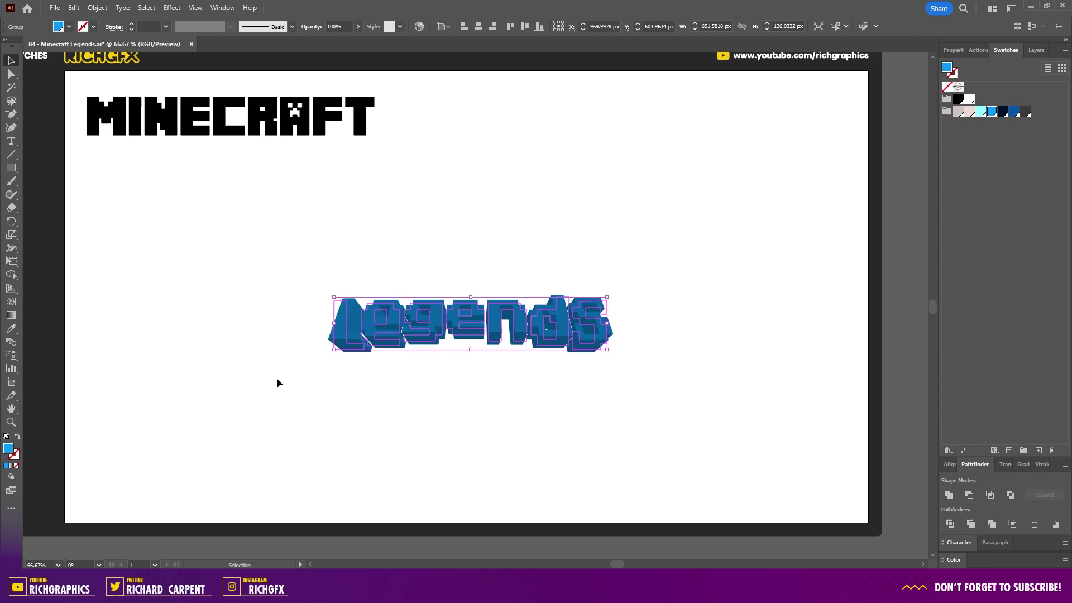
Expand the appearance of the extruded "Legends" lettering and trim its overlapping shapes with Pathfinder Trim.
key("F7")
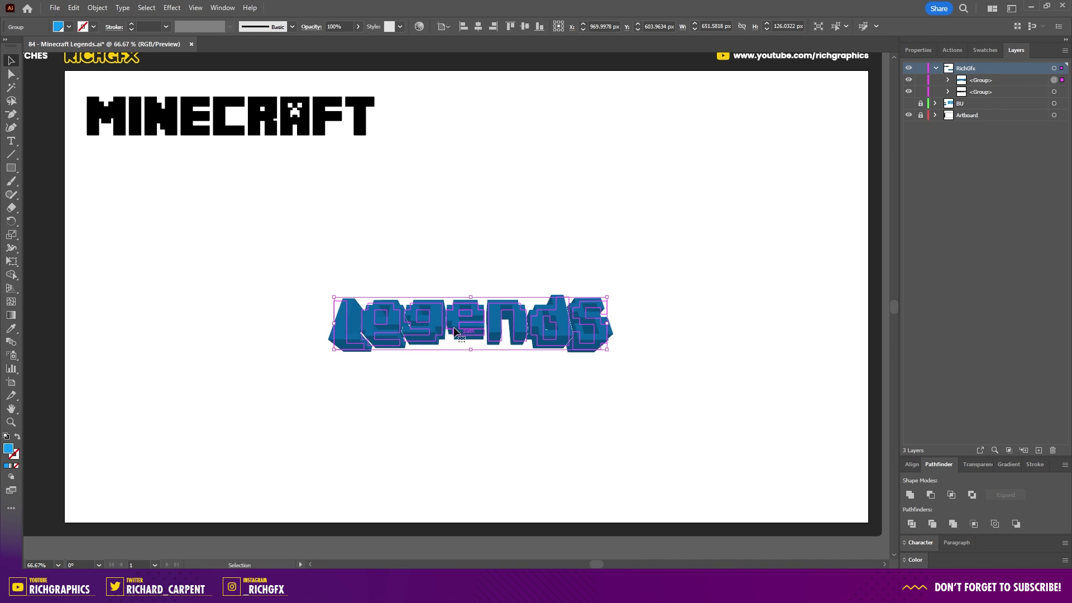
left_click(105, 11)
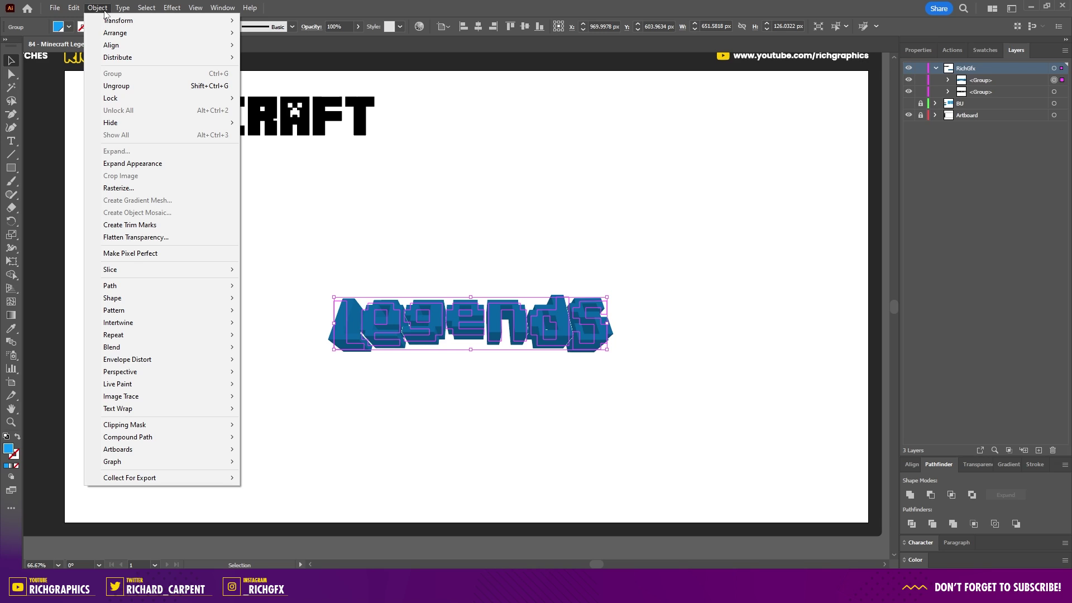
left_click(154, 160)
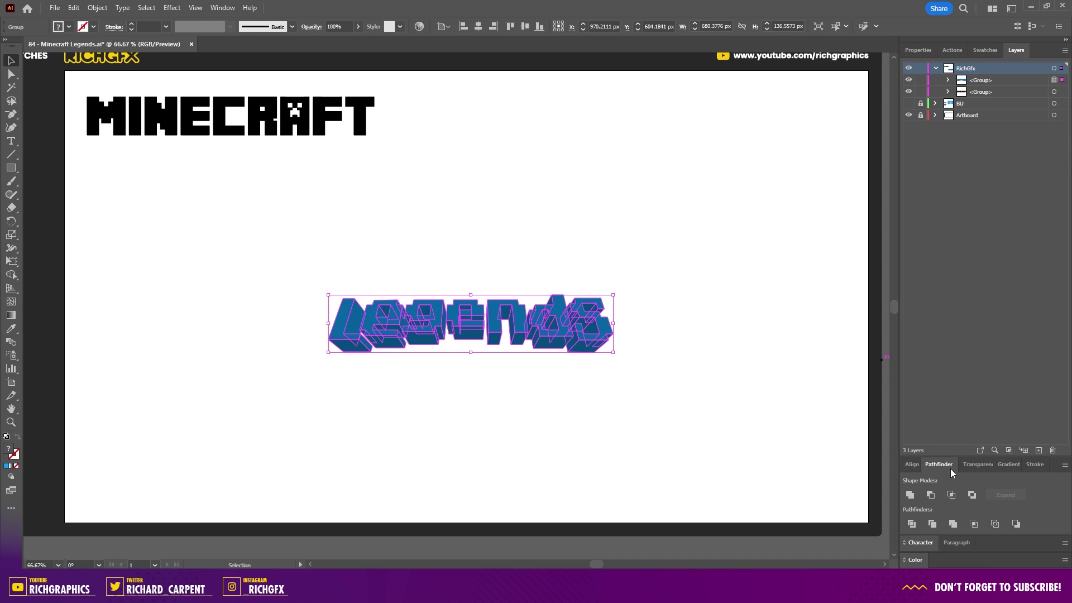
left_click(933, 526)
Ungroup the trimmed 3D "Legends" lettering into separate paths.
left_click(97, 8)
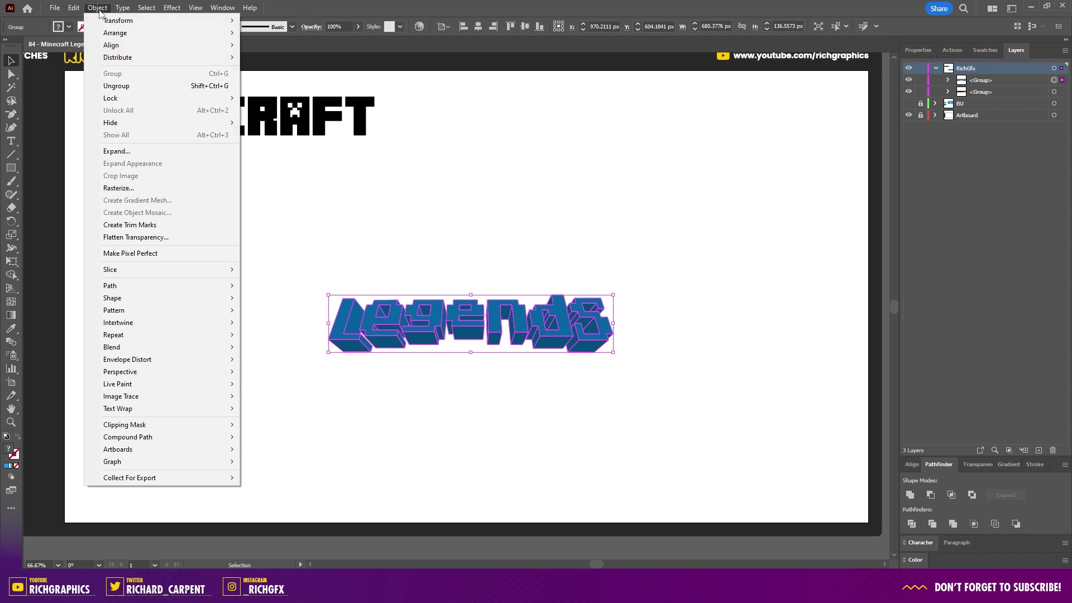
left_click(149, 85)
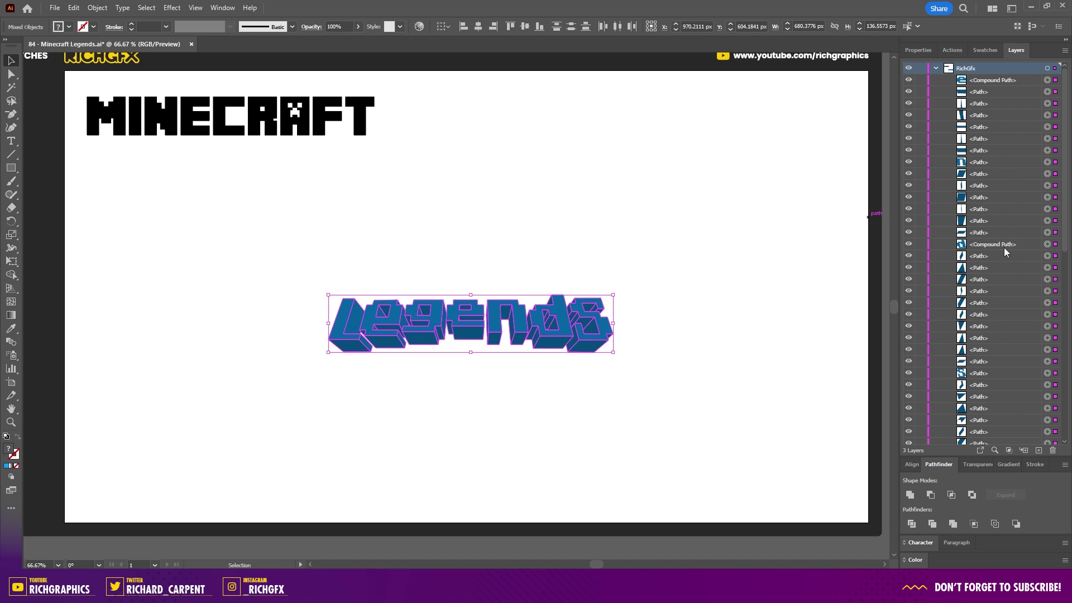
scroll(481, 389, "up", 4)
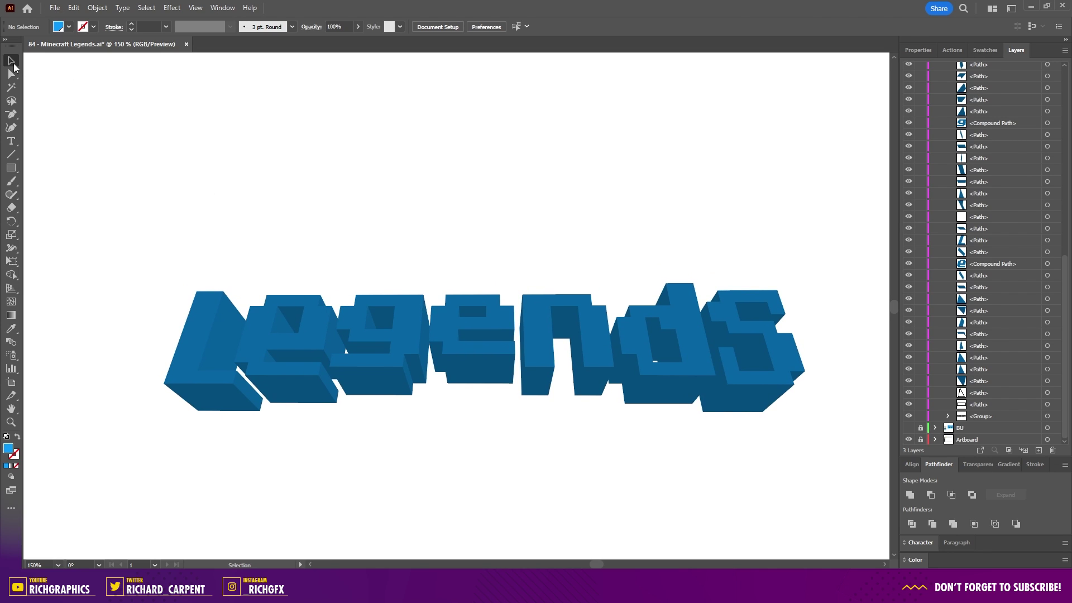
Select the front faces of all seven "Legends" letters and group them.
key("v")
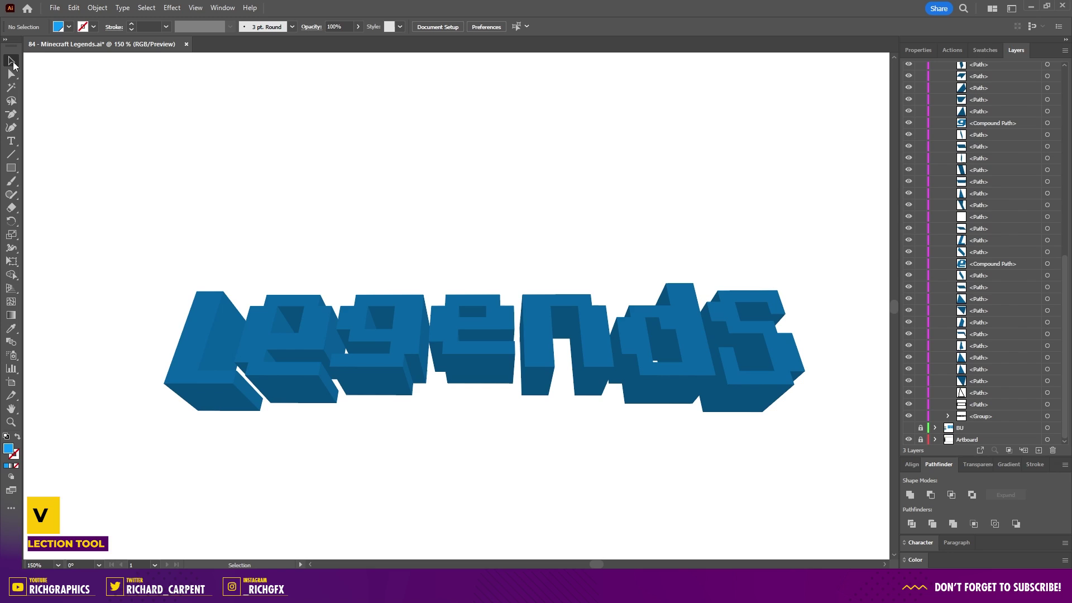
left_click(201, 312)
left_click(267, 330, "shift")
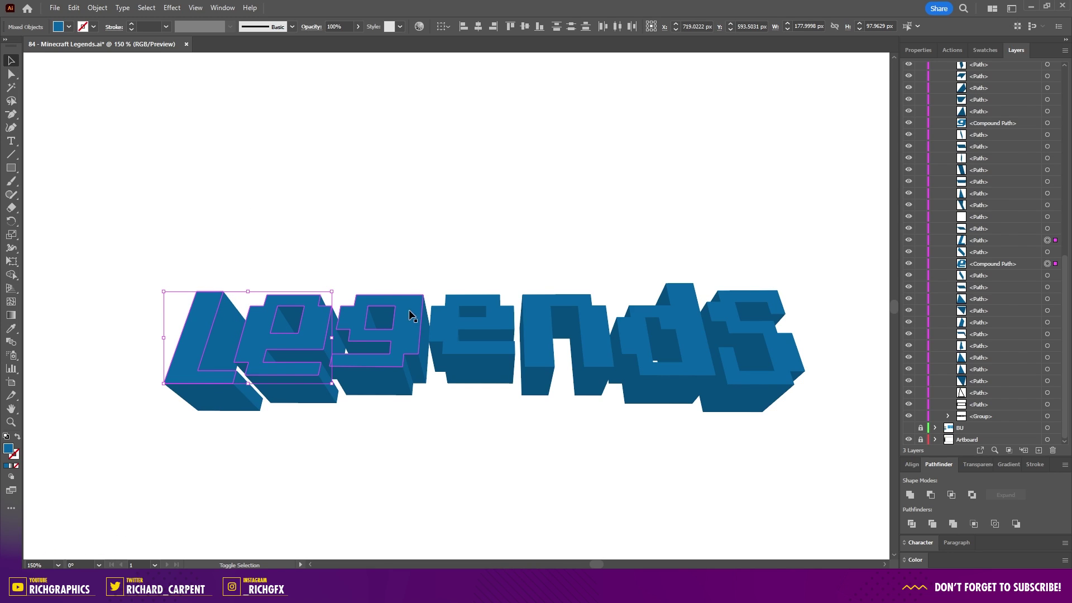
left_click(414, 328, "shift")
left_click(444, 319, "shift")
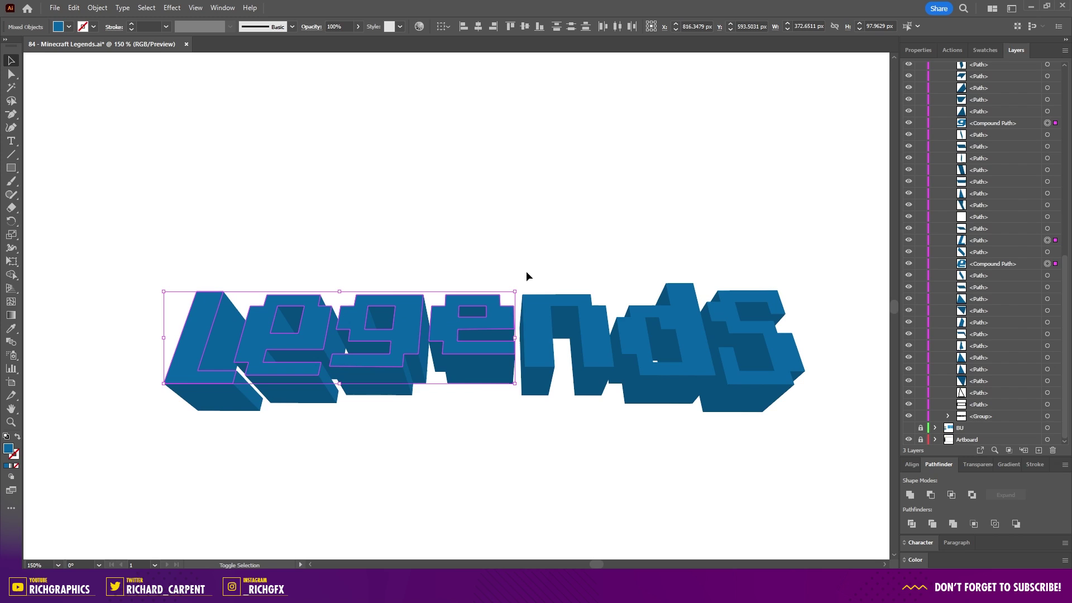
left_click(537, 318, "shift")
left_click(669, 322, "shift")
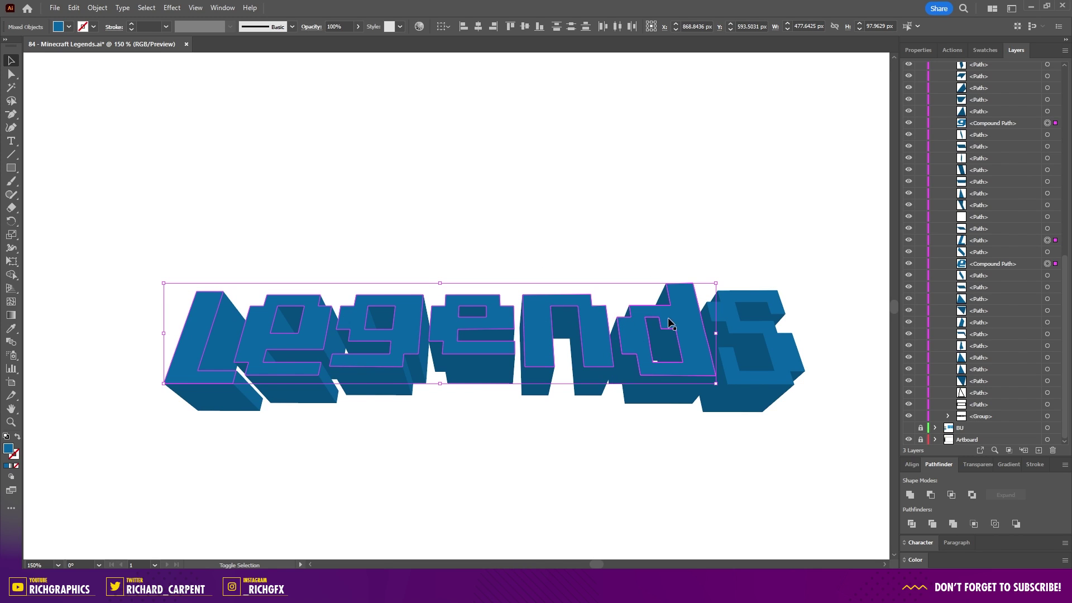
left_click(749, 316, "shift")
left_click(96, 8)
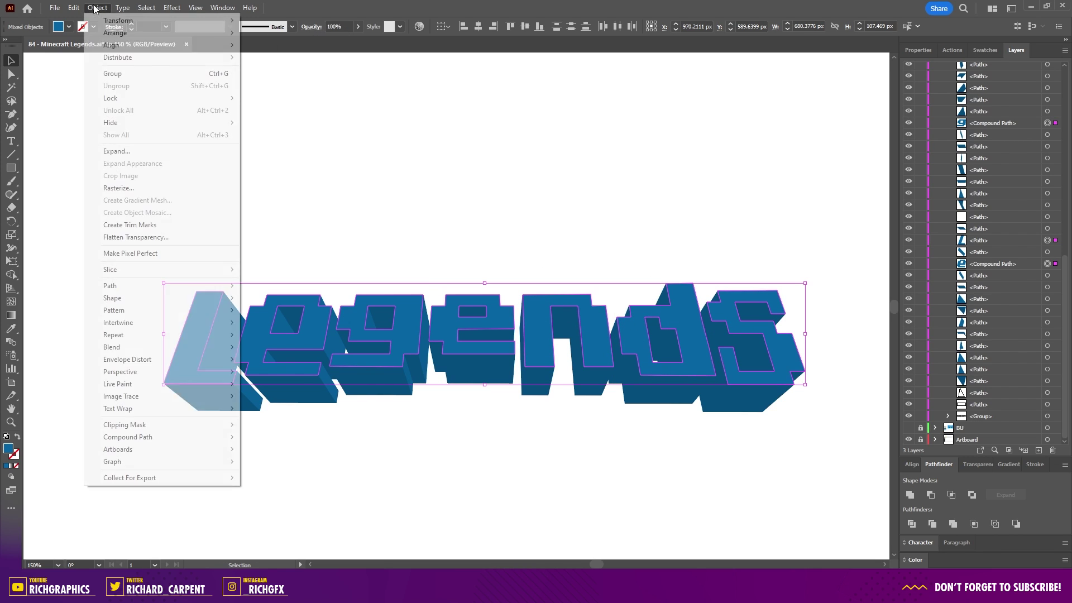
left_click(143, 76)
Fill the grouped front faces of the "Legends" letters with magenta #a30856.
left_click(70, 31)
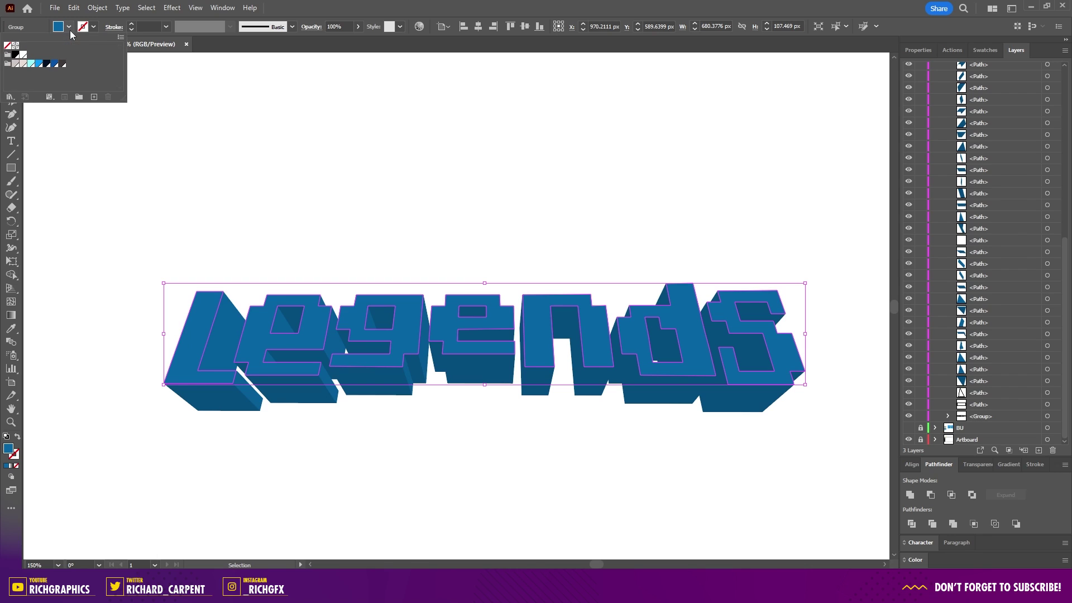
double_click(9, 450)
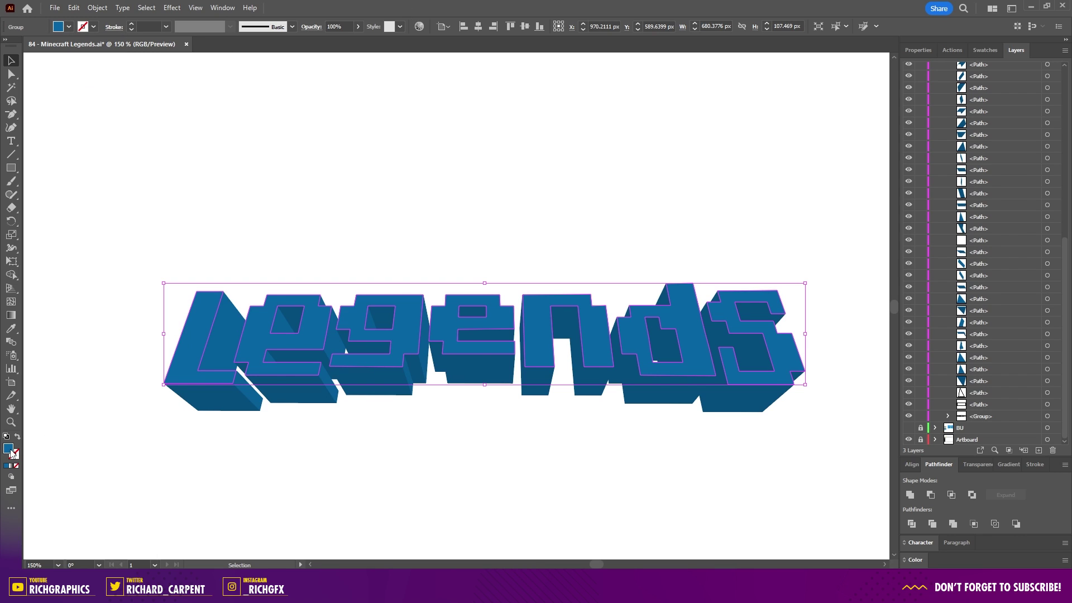
left_click_drag(555, 273, 558, 252)
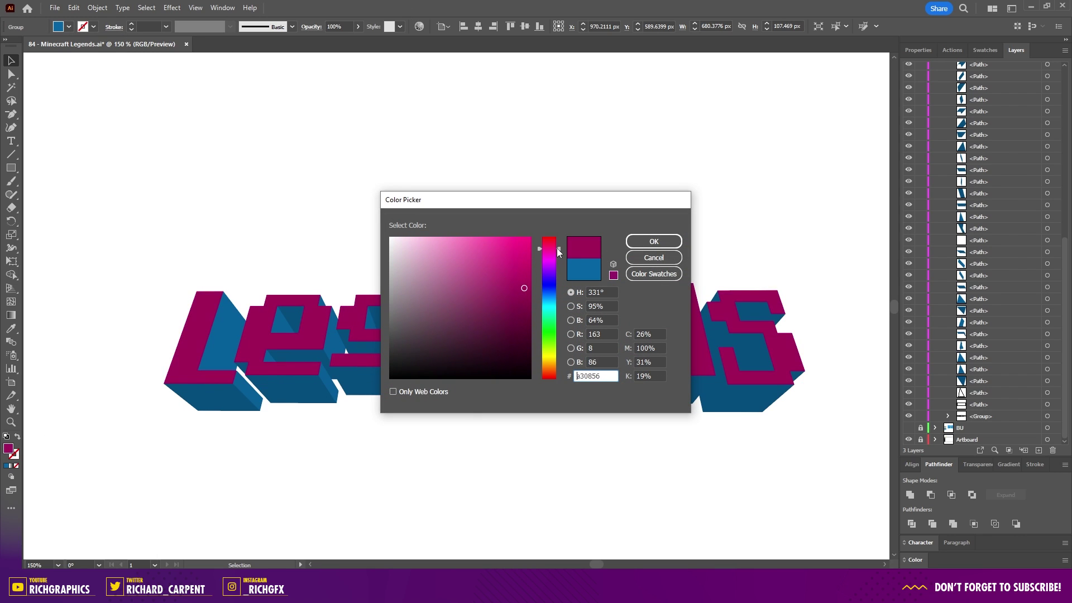
left_click(654, 241)
left_click(320, 233)
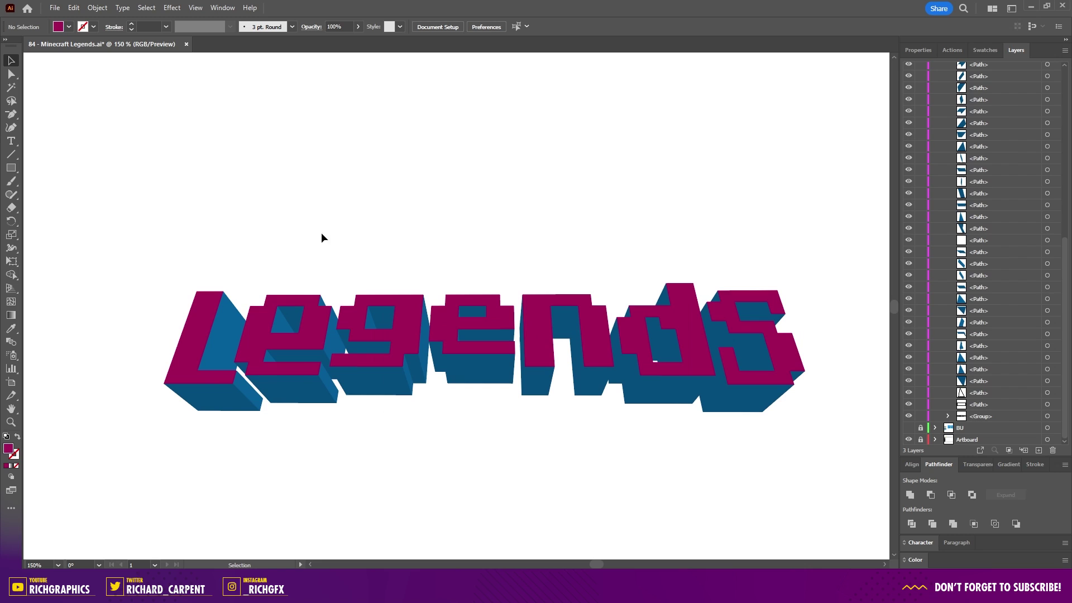
Select all the sideways-facing extrusion faces across the "Legends" letters, including those inside the letter openings, and group them.
left_click(224, 335)
scroll(224, 329, "up", 2)
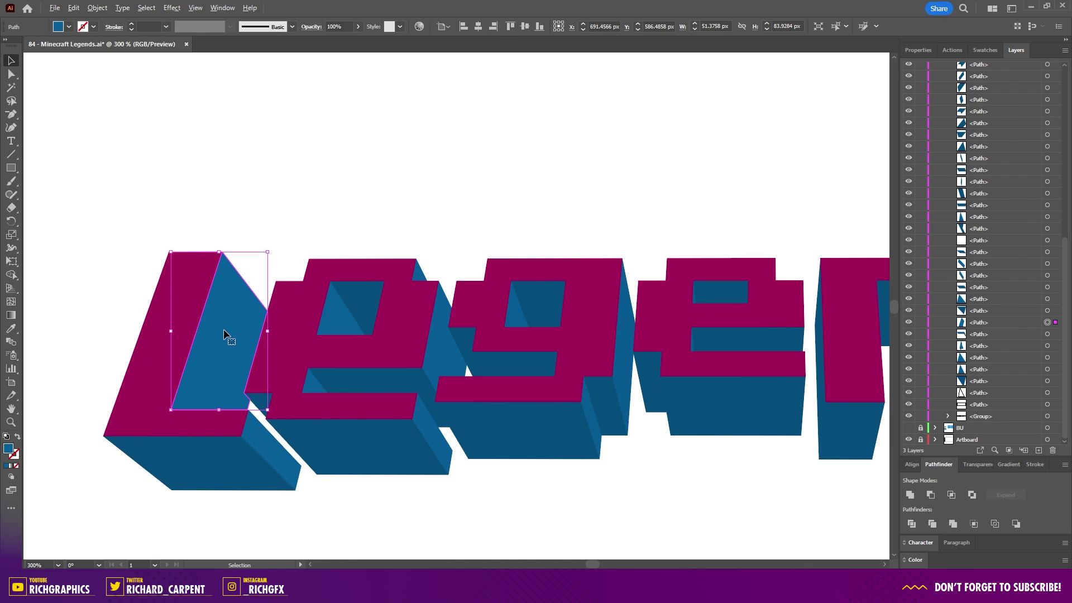
left_click(341, 313, "shift")
left_click(438, 354, "shift")
left_click(431, 435, "shift")
left_click(315, 384, "shift")
left_click(514, 319, "shift")
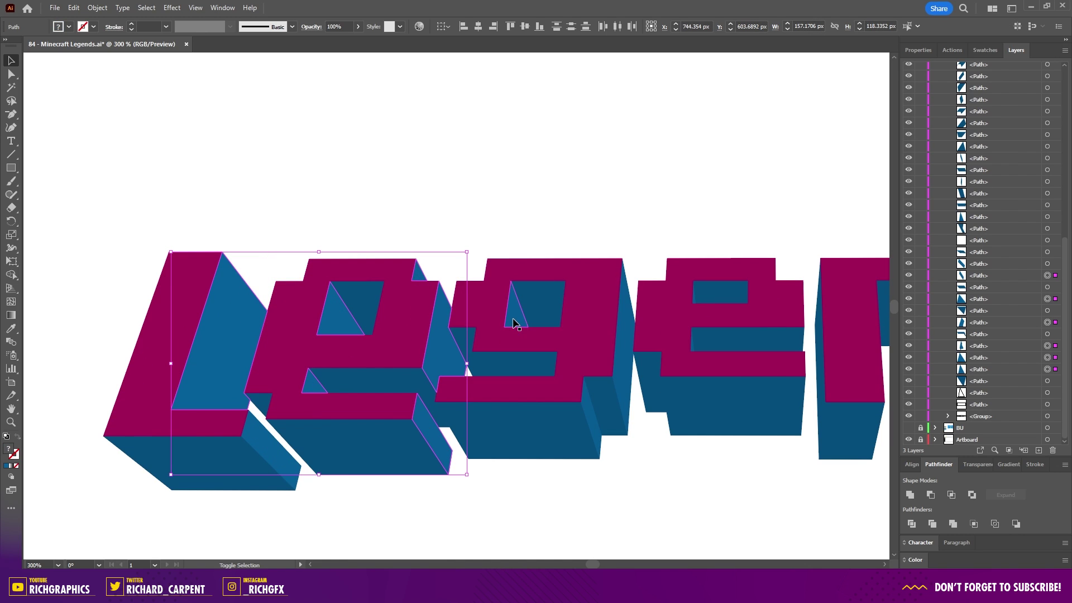
left_click(624, 347, "shift")
left_click(596, 422, "shift")
scroll(380, 447, "right", 5)
scroll(694, 290, "up", 4)
left_click(694, 290, "shift")
scroll(694, 290, "down", 4)
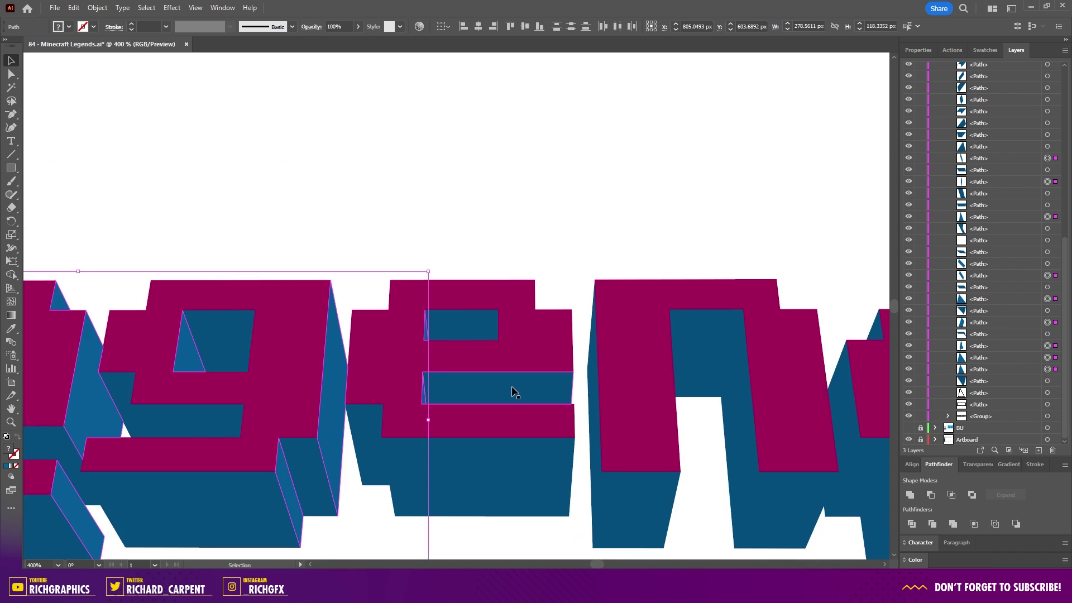
left_click(693, 341, "shift")
scroll(726, 357, "up", 1)
left_click(458, 358, "shift")
left_click(561, 357, "shift")
left_click(713, 383, "shift")
left_click(665, 324, "shift")
left_click(687, 223, "shift")
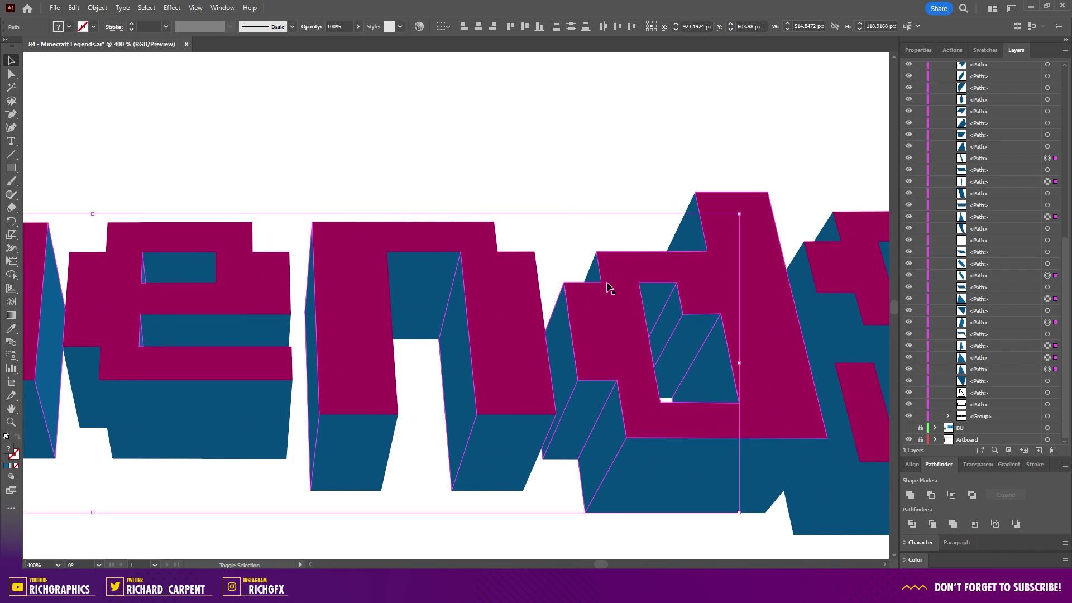
left_click_drag(722, 301, 426, 345)
left_click(534, 385, "shift")
left_click(642, 424, "shift")
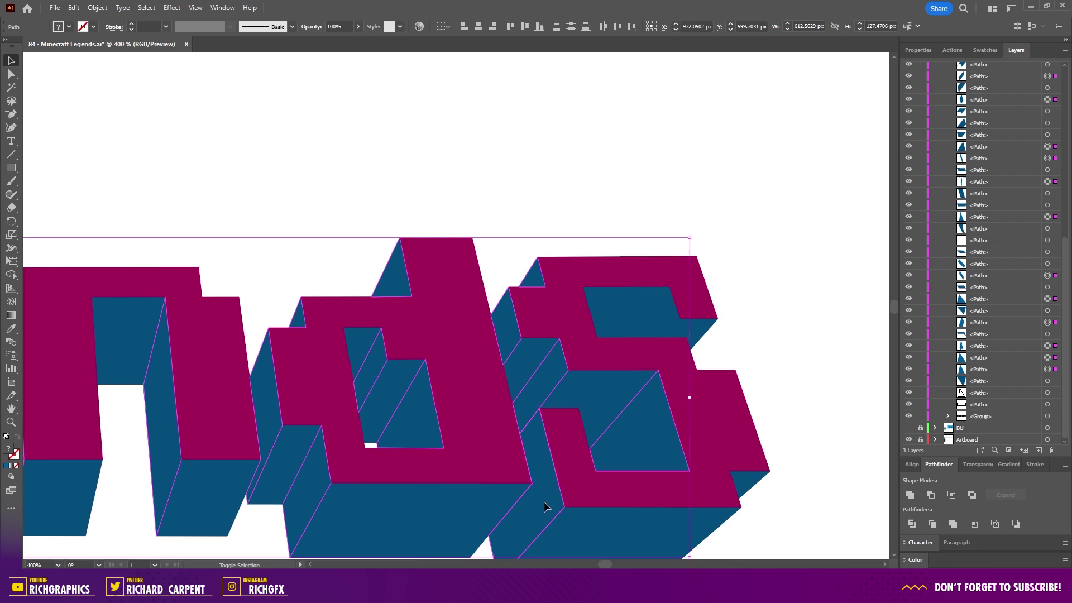
key("ctrl+minus")
key("ctrl+minus")
key("ctrl+minus")
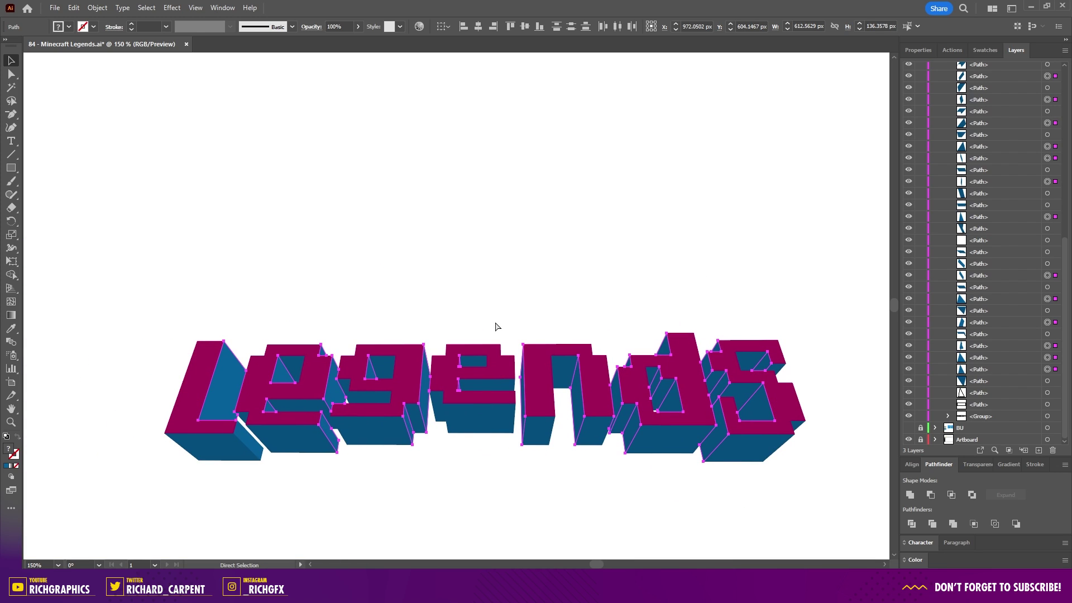
key("ctrl+g")
key("v")
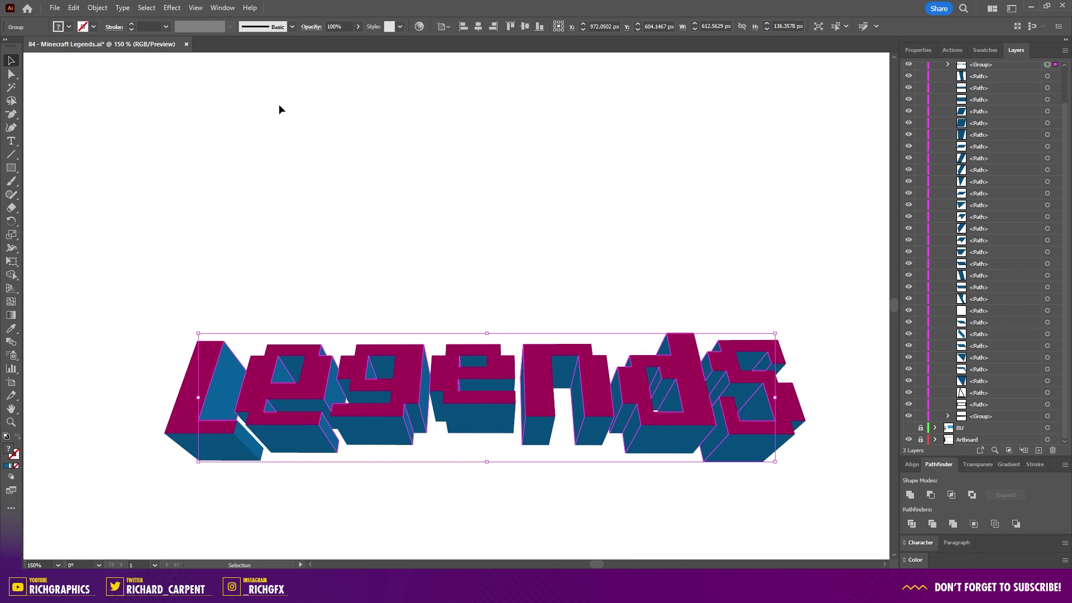
Fill the grouped side faces with yellow-green #cad809.
double_click(8, 450)
left_click_drag(555, 294, 556, 353)
left_click(531, 260)
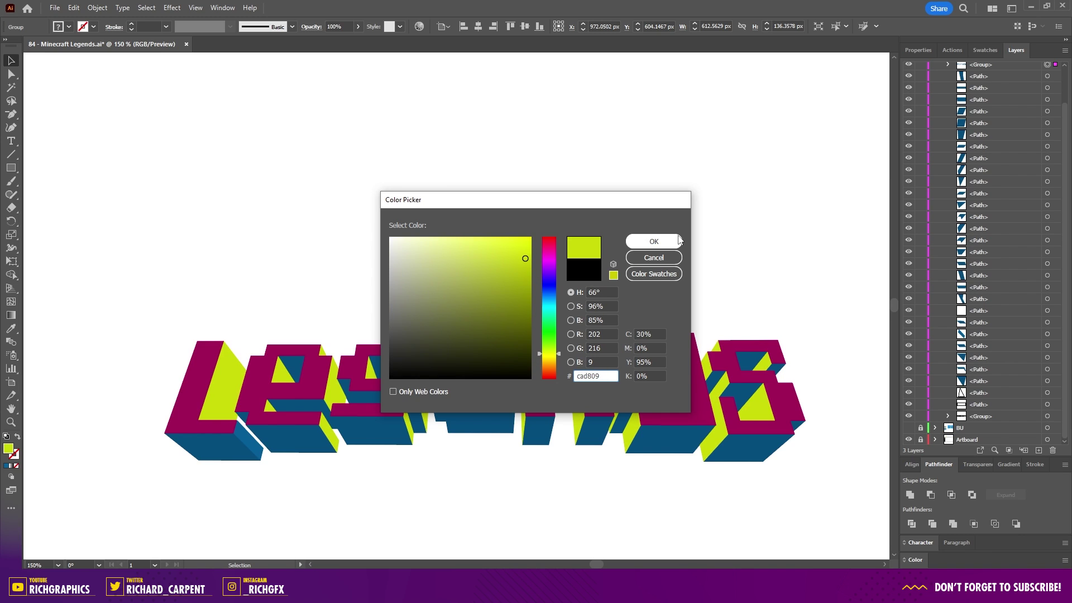
left_click(654, 241)
left_click(674, 219)
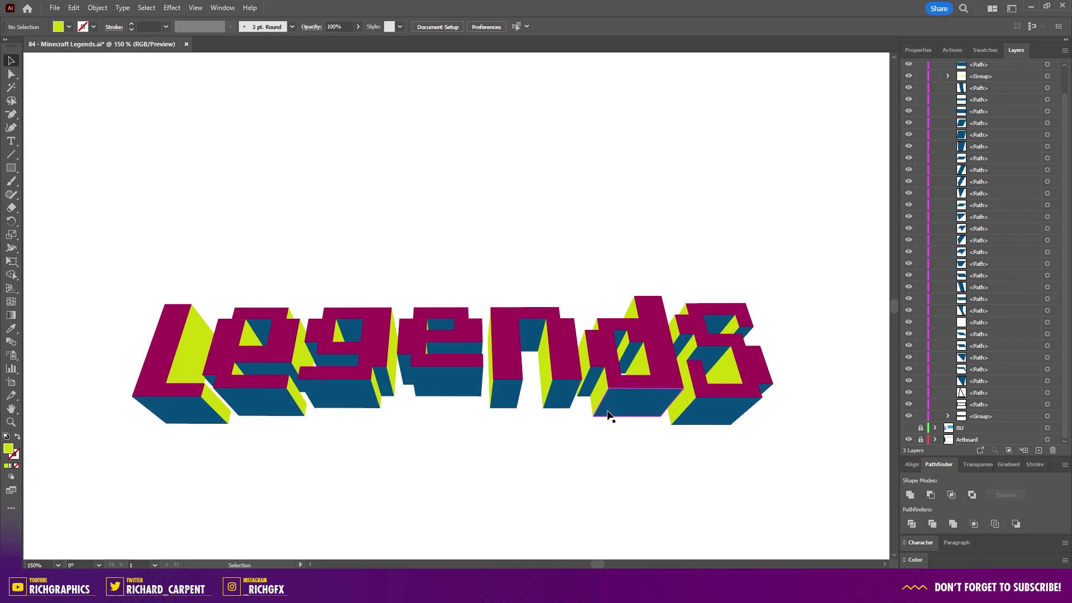
Select all paths sharing the dark blue fill of the L's underside and group them.
key("a")
left_click(186, 414)
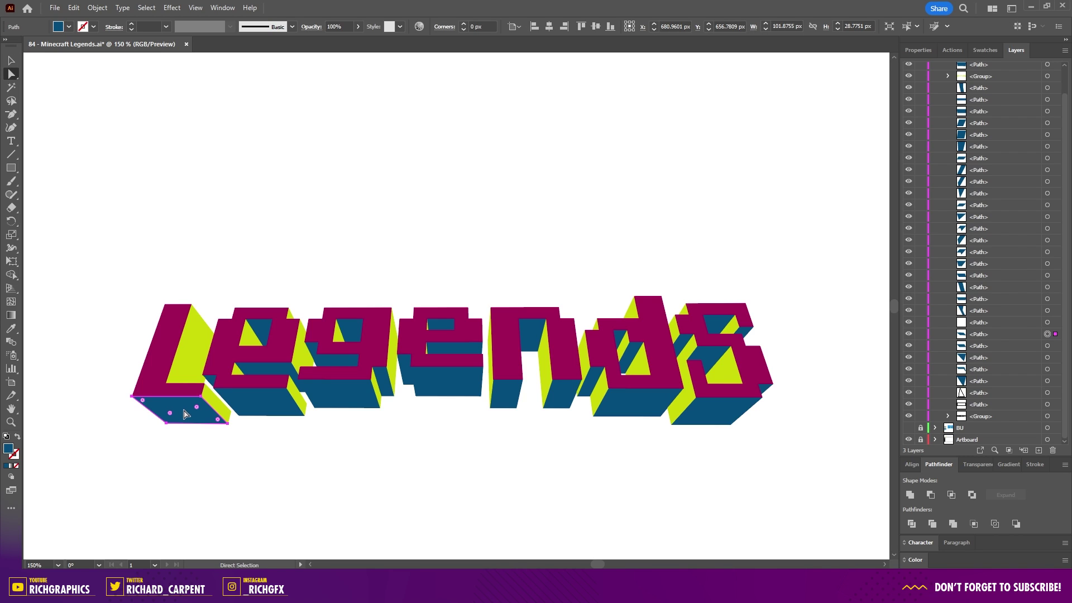
left_click(146, 7)
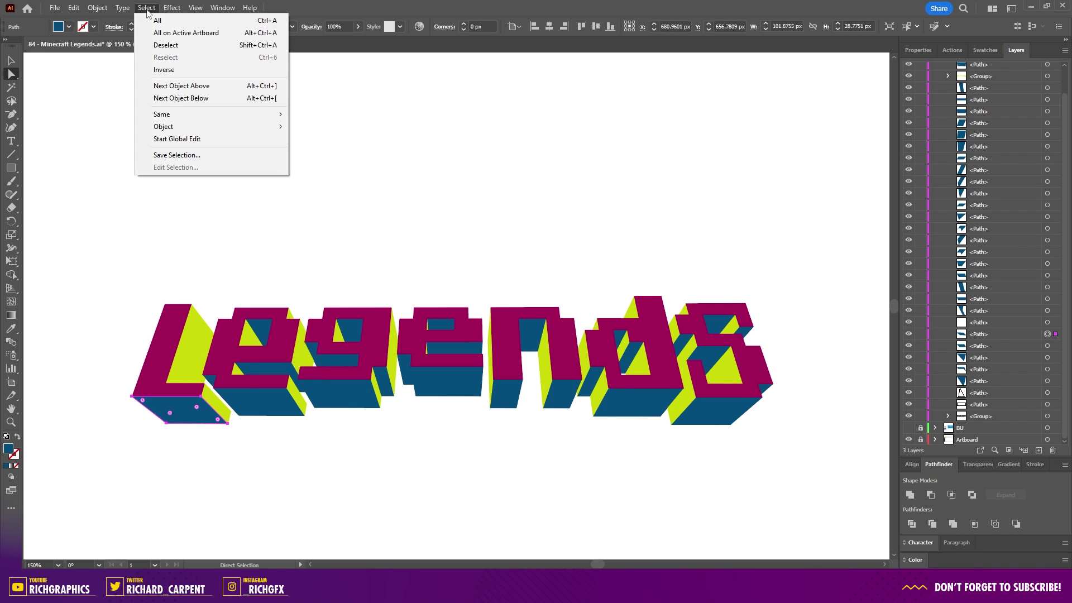
mouse_move(234, 114)
left_click(346, 160)
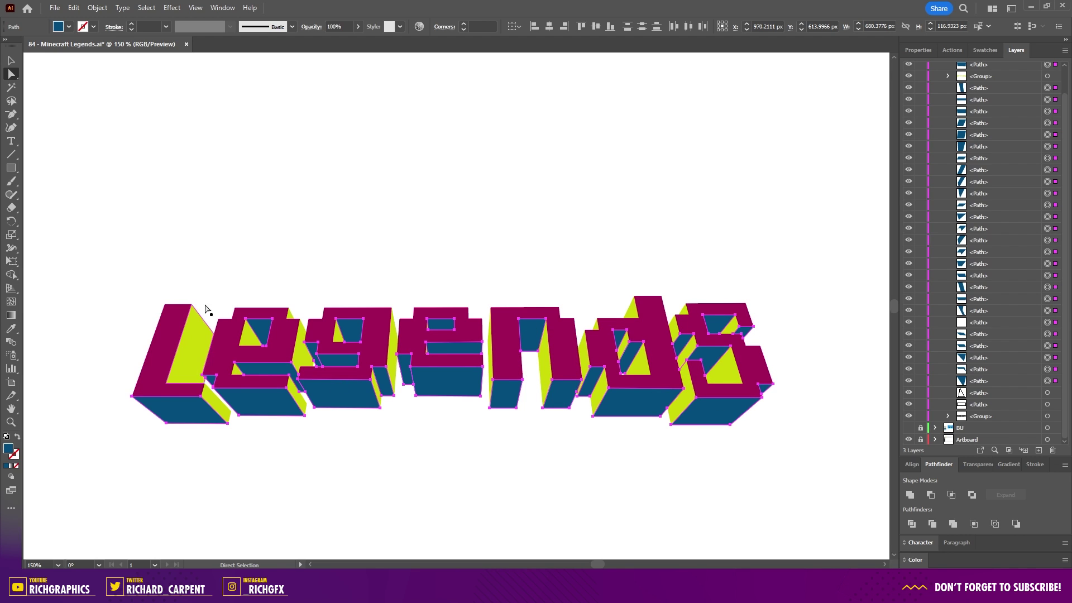
left_click(98, 7)
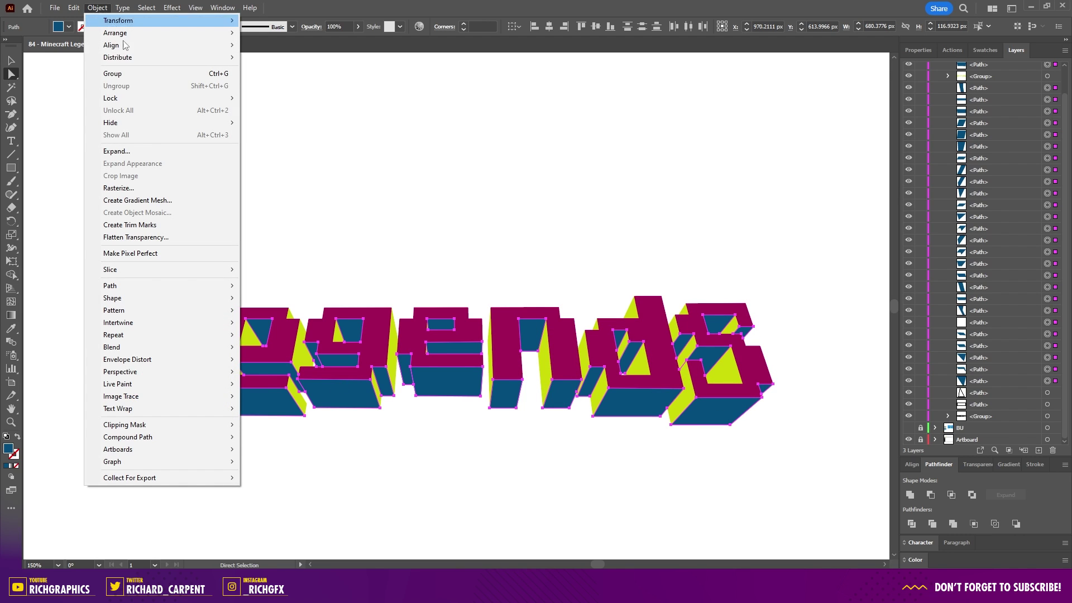
left_click(140, 76)
Fill the grouped underside faces of "Legends" with bright green #20ef0f.
double_click(8, 448)
left_click(549, 334)
left_click_drag(501, 299, 523, 245)
left_click_drag(539, 204, 413, 75)
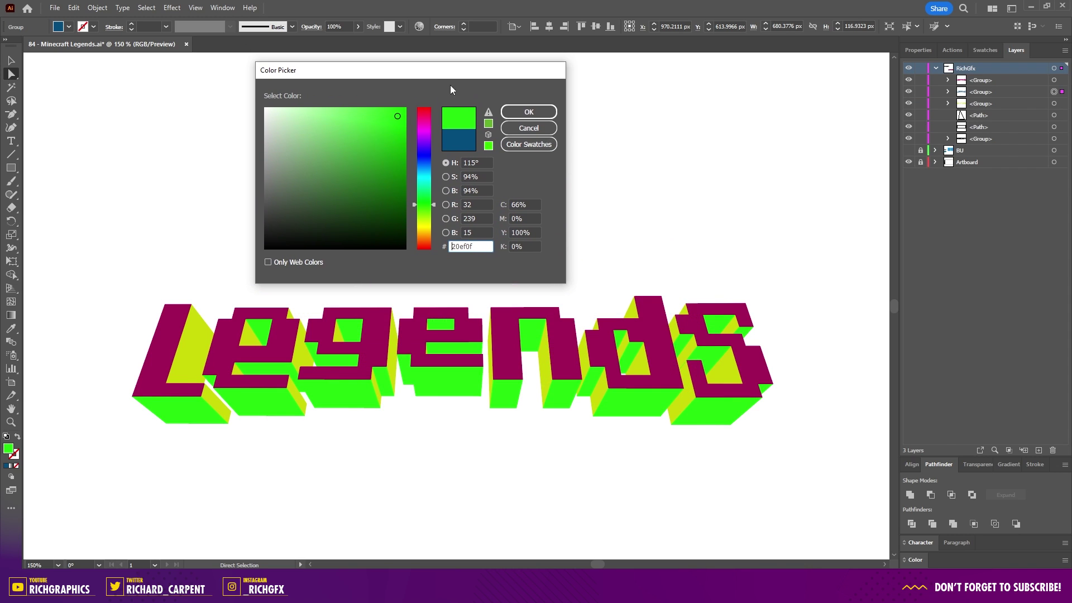
left_click(529, 112)
left_click(639, 483)
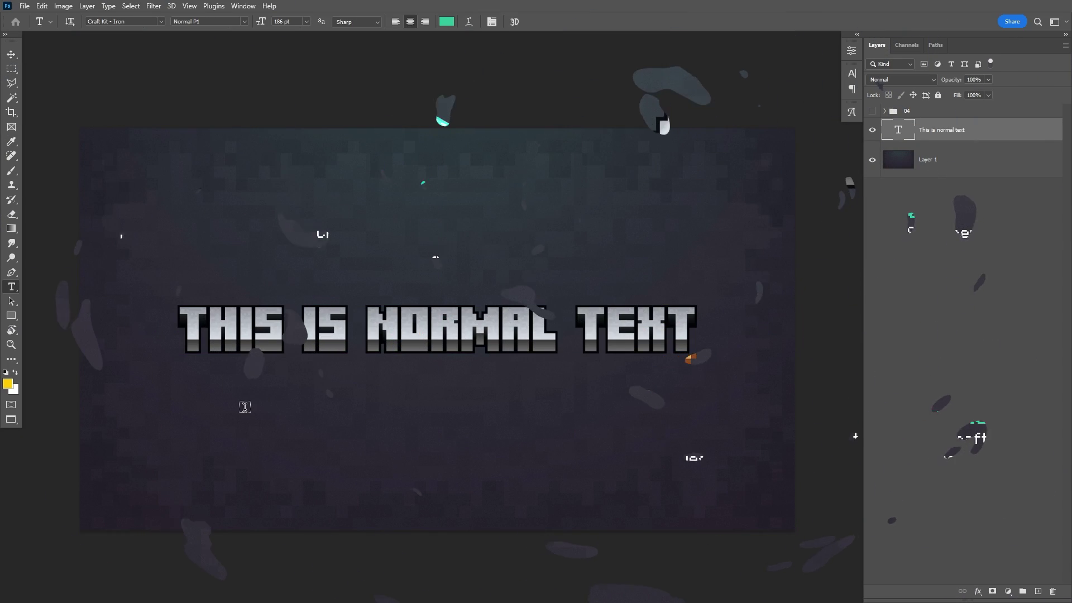
In Photoshop, add the text "Minecraft" below the existing line and set its font to Craft Kit - Diamond Cracked P1.
left_click(242, 407)
type("Minecra")
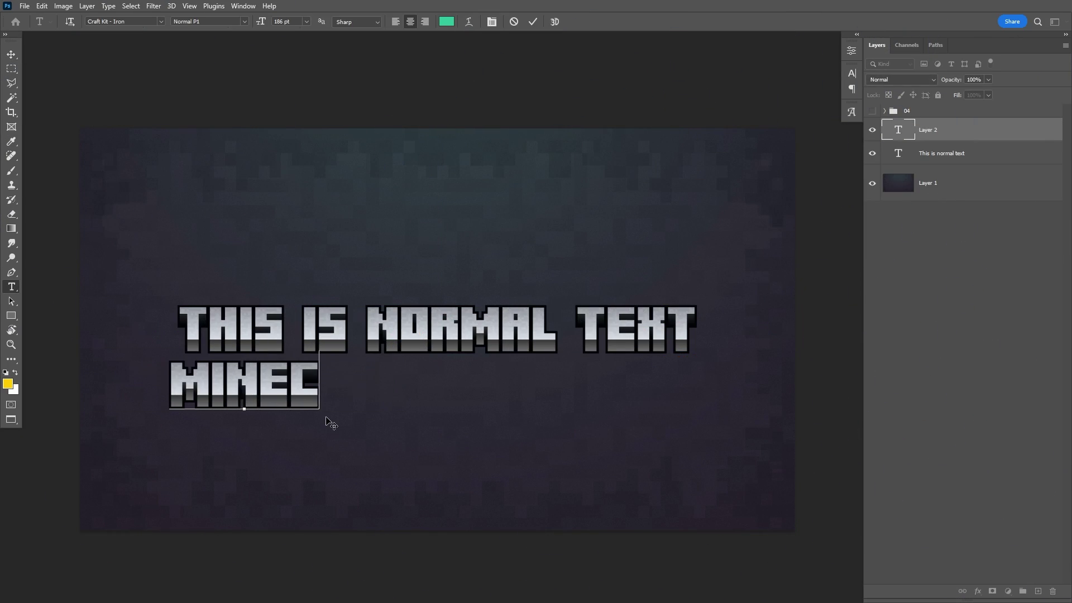
type("ft")
key("ctrl+a")
left_click(120, 21)
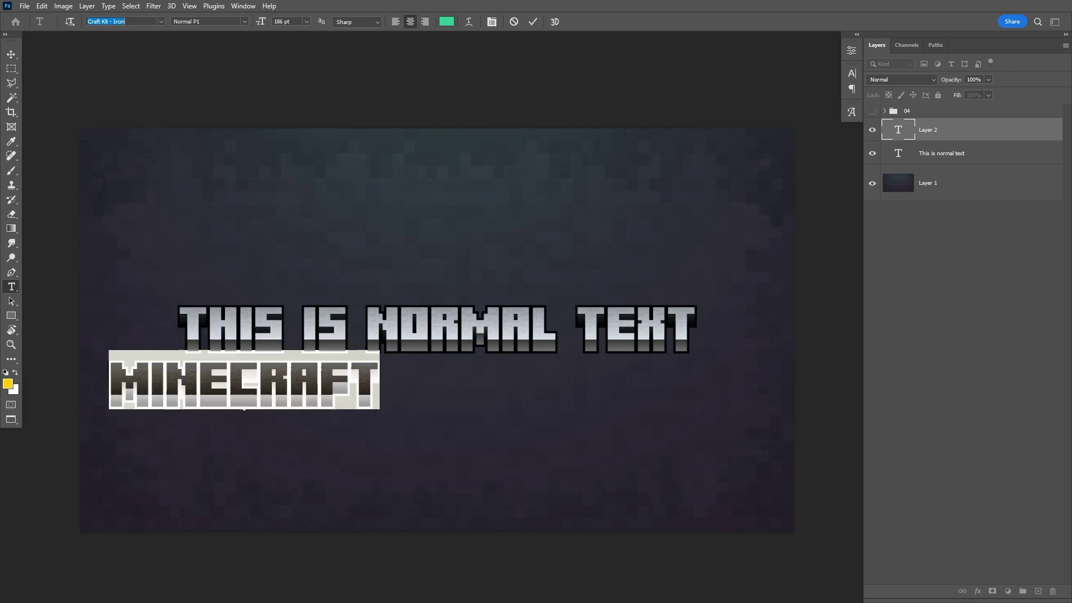
type("craft")
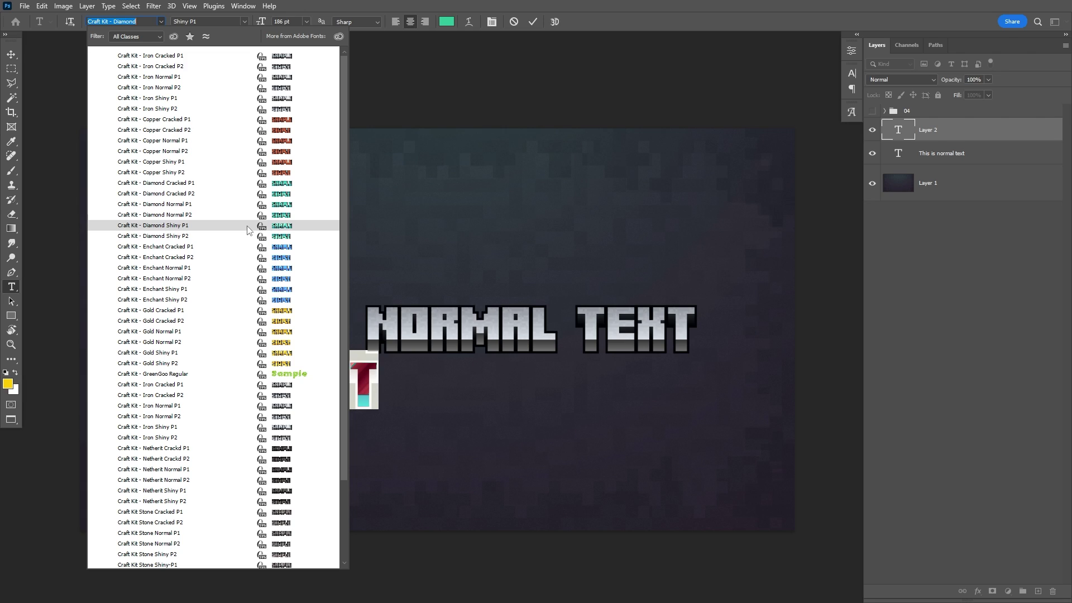
left_click(242, 184)
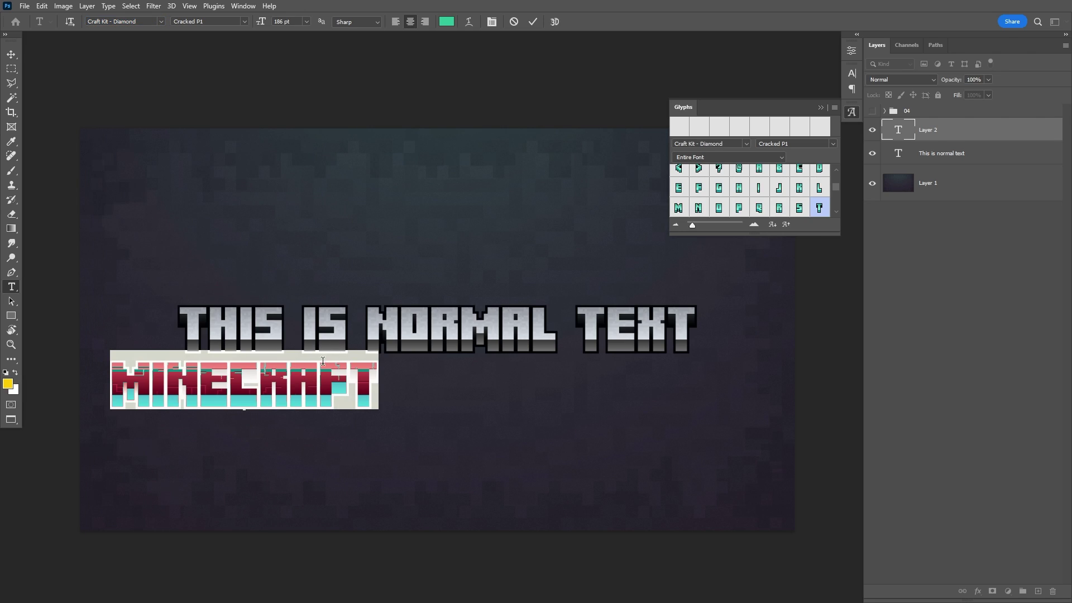
left_click(821, 107)
left_click(11, 54)
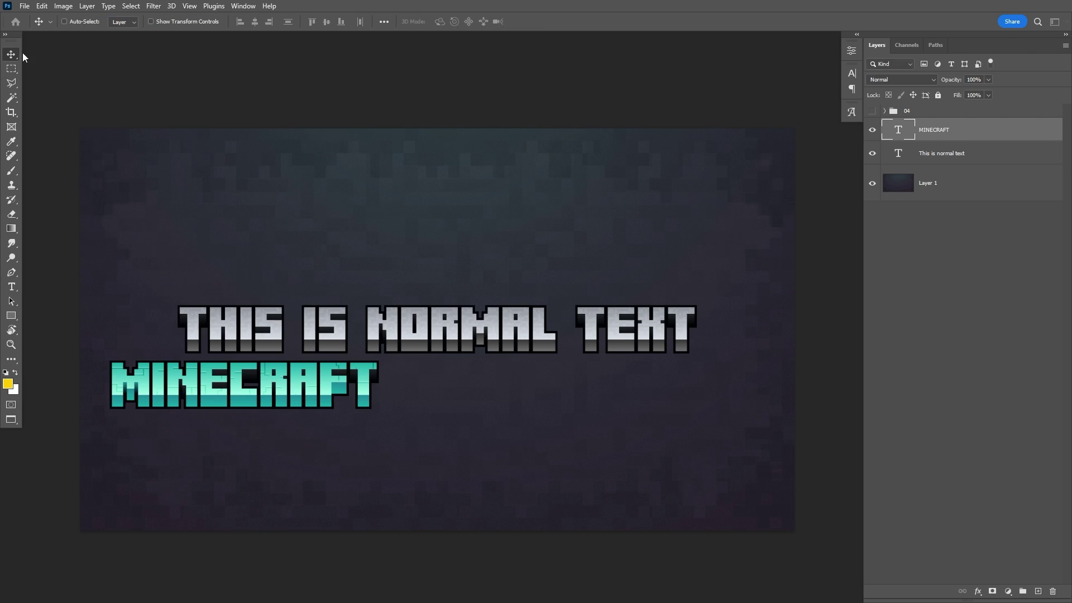
Centre the MINECRAFT text vertically and horizontally on the canvas.
key("ctrl+a")
left_click(326, 21)
left_click(254, 21)
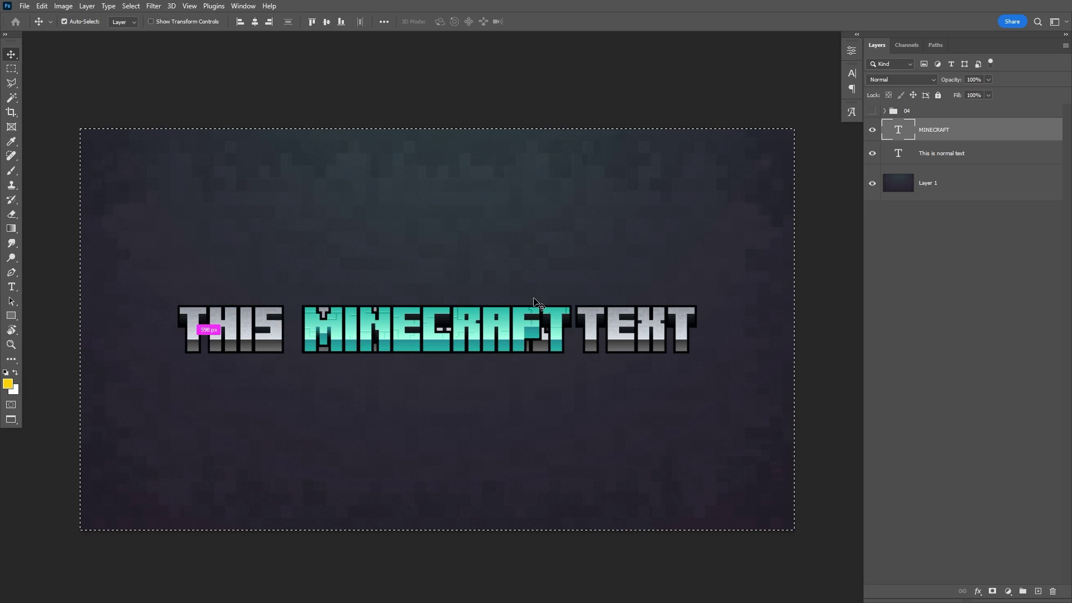
key("ctrl+d")
Move the "This is normal text" layer below MINECRAFT and scale it to about 61%.
left_click_drag(624, 330, 624, 395)
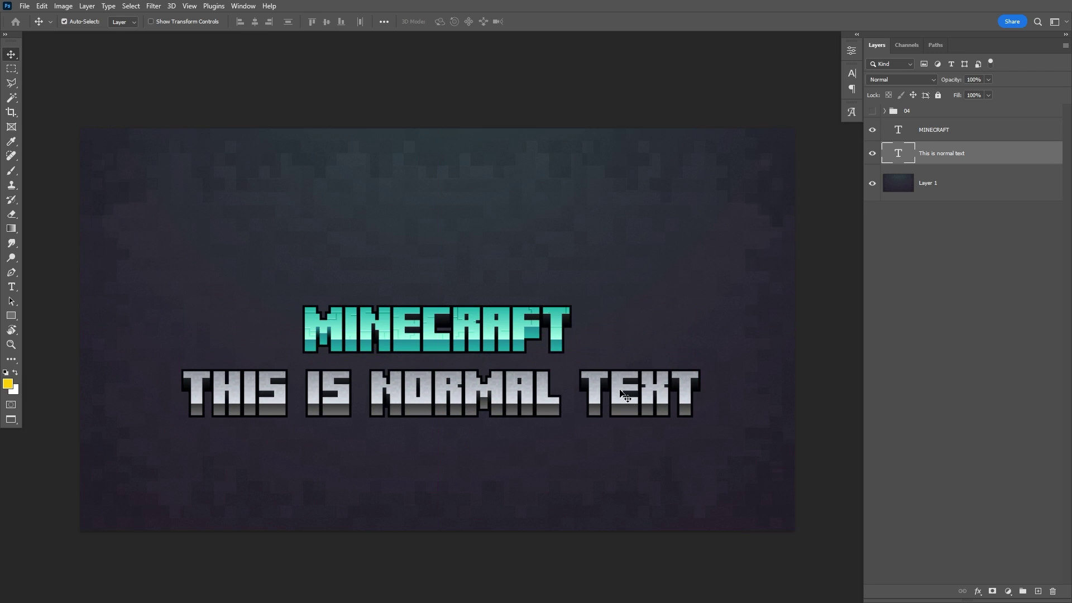
key("ctrl+t")
left_click_drag(701, 418, 602, 408)
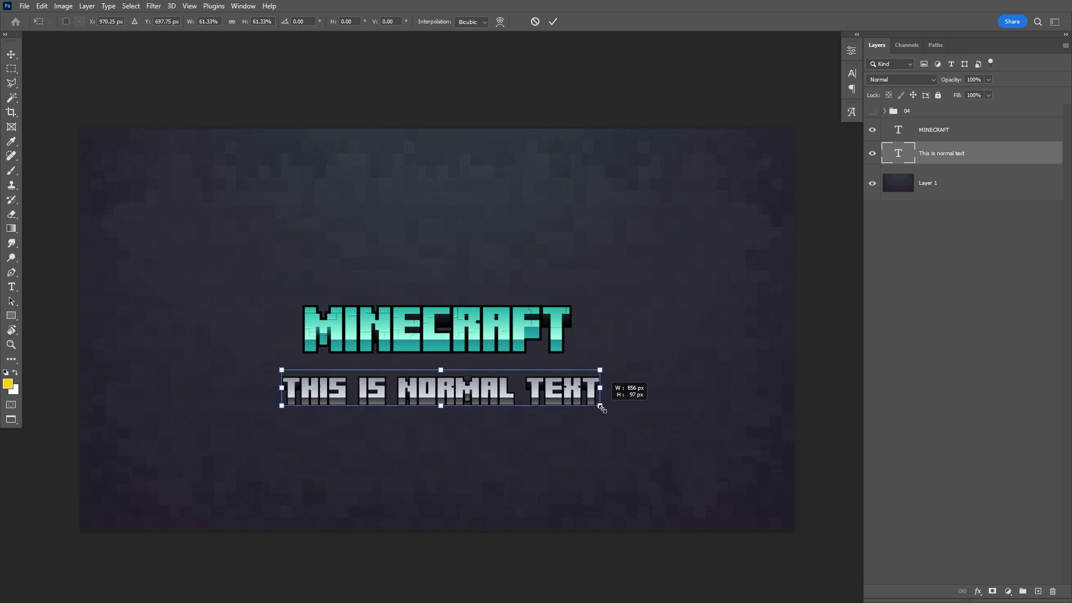
key("Return")
Centre the "This is normal text" layer on the canvas and place it directly beneath MINECRAFT.
key("ctrl+a")
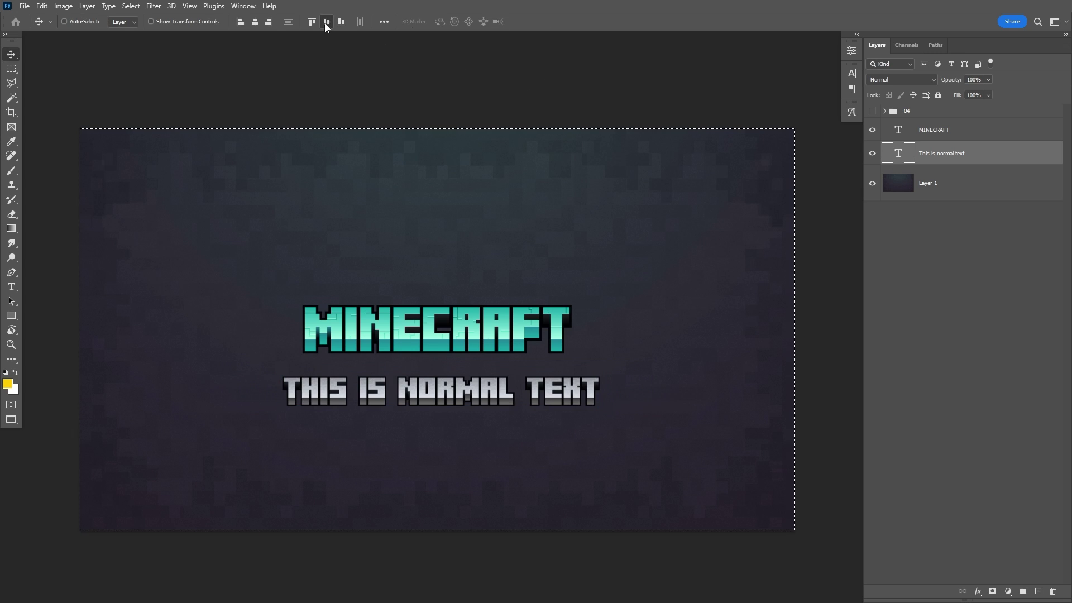
left_click(327, 26)
key("ctrl+d")
left_click_drag(586, 332, 593, 366)
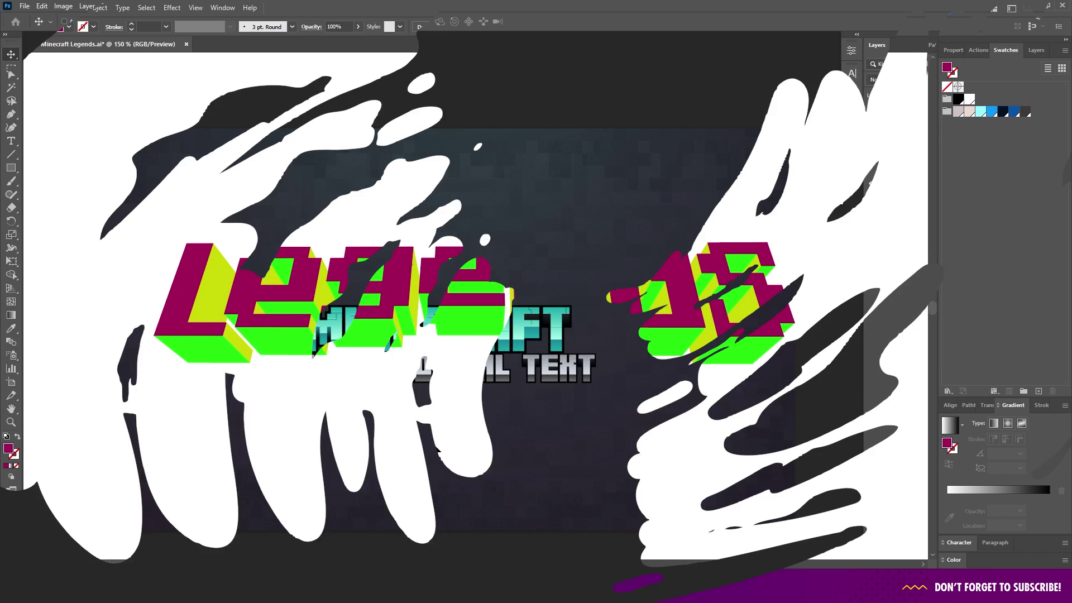
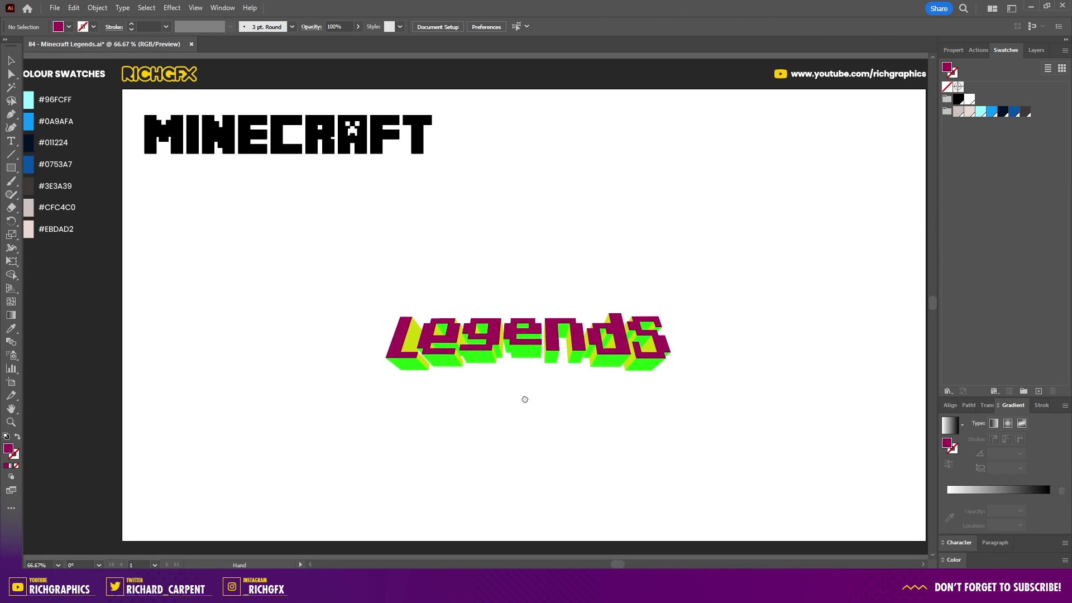
Fill the magenta front faces of Legends with a linear gradient at a 90° angle.
left_click(415, 350)
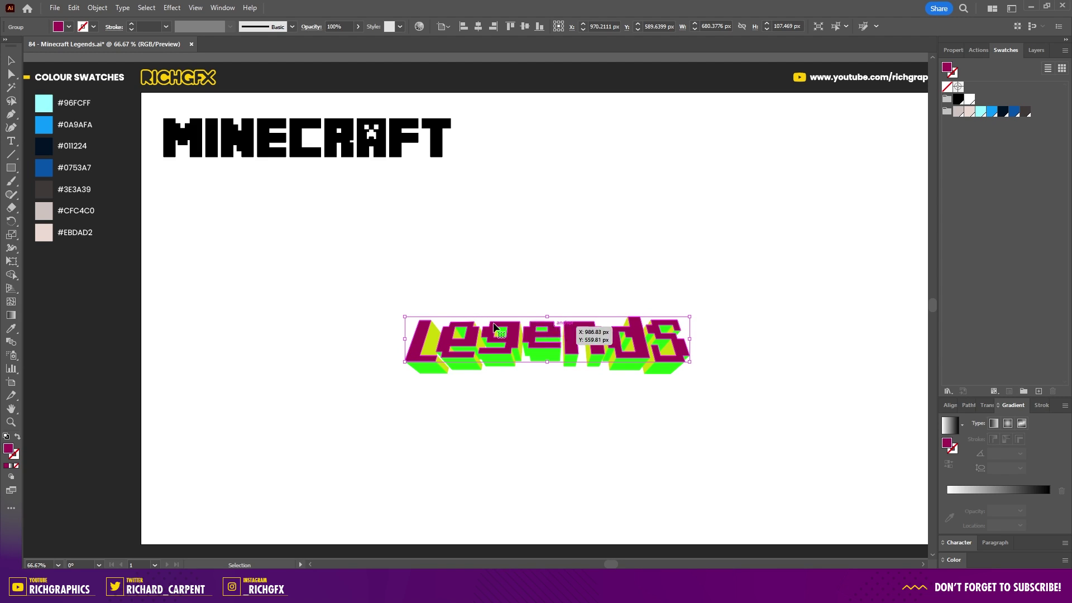
left_click(11, 466)
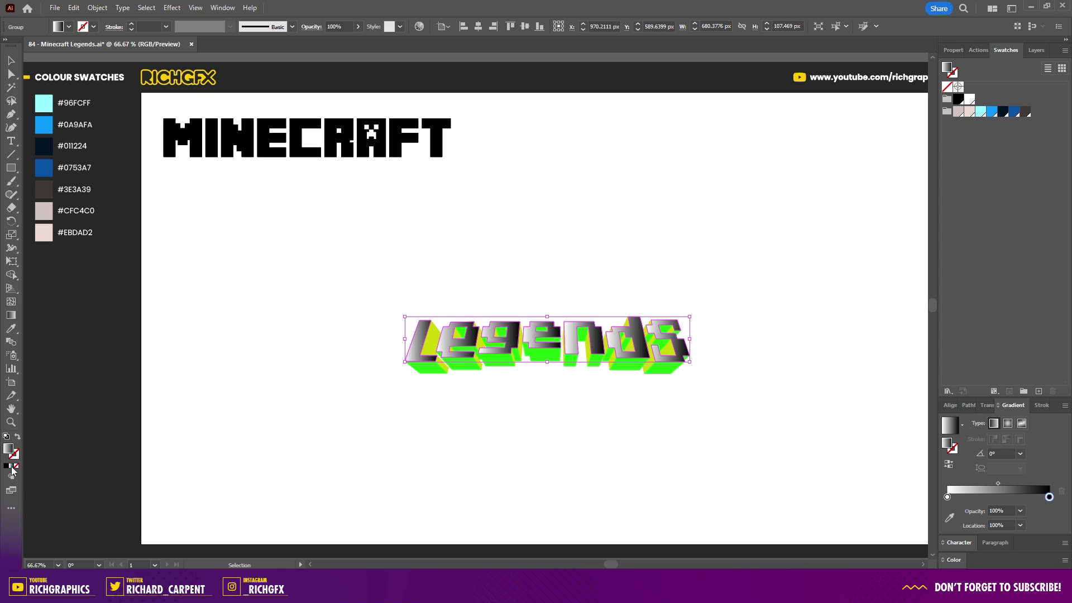
left_click(998, 453)
type("90")
key("Return")
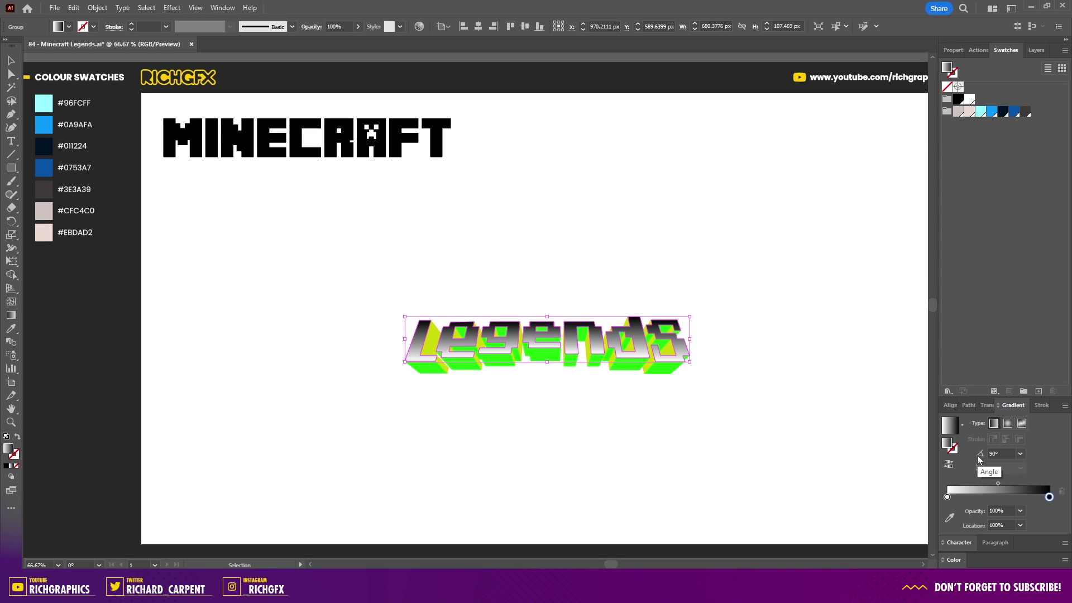
Set the front-face gradient's end stop to #0A9AFA and its start stop to #96FCFF, sampling the colour swatches on the canvas.
double_click(1049, 497)
left_click(906, 416)
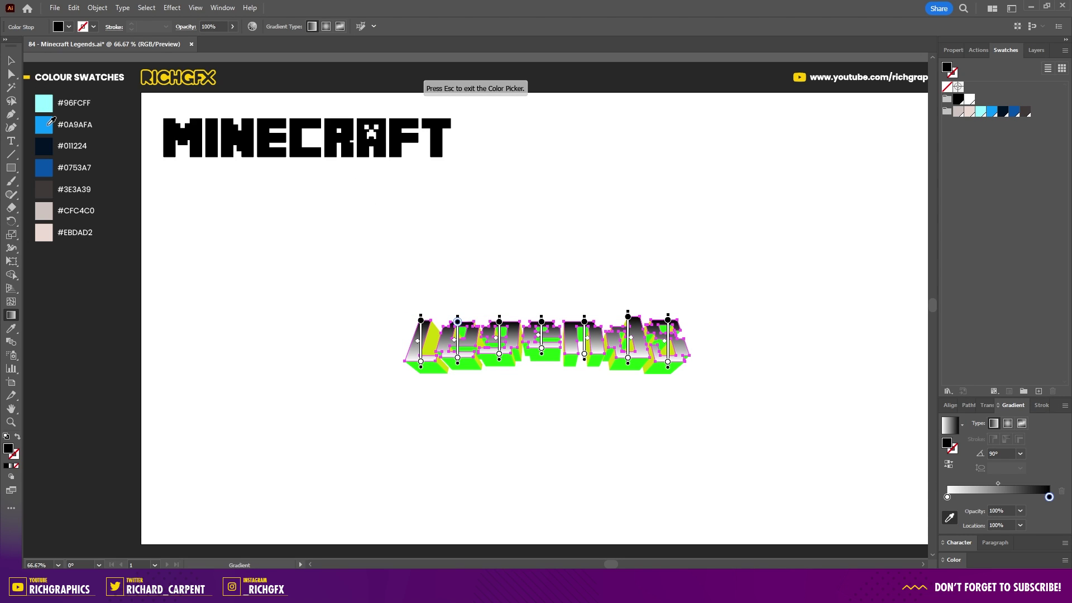
left_click(49, 123)
double_click(948, 497)
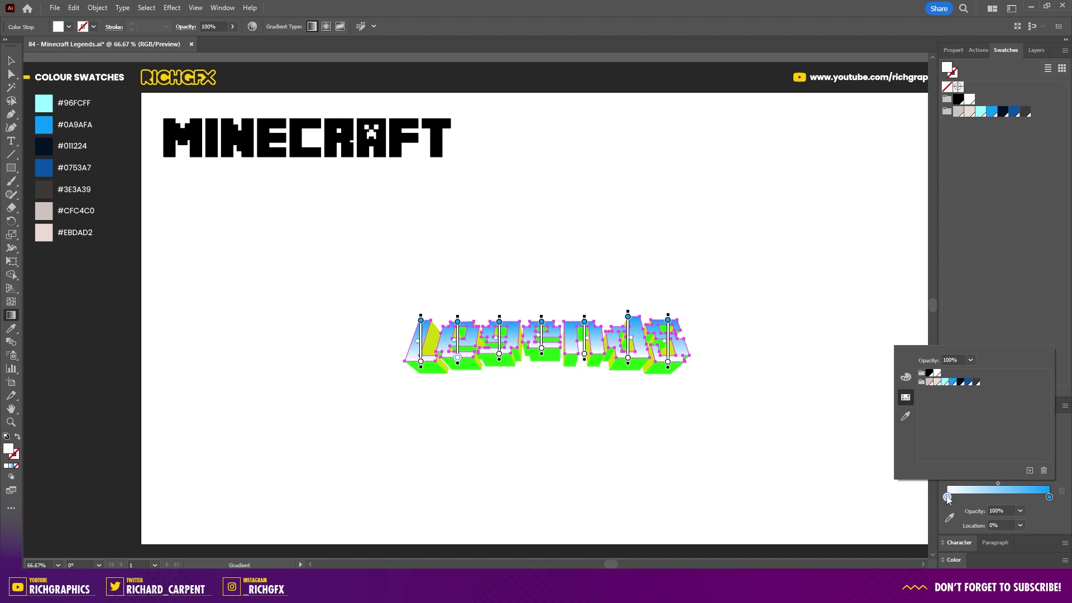
left_click(909, 420)
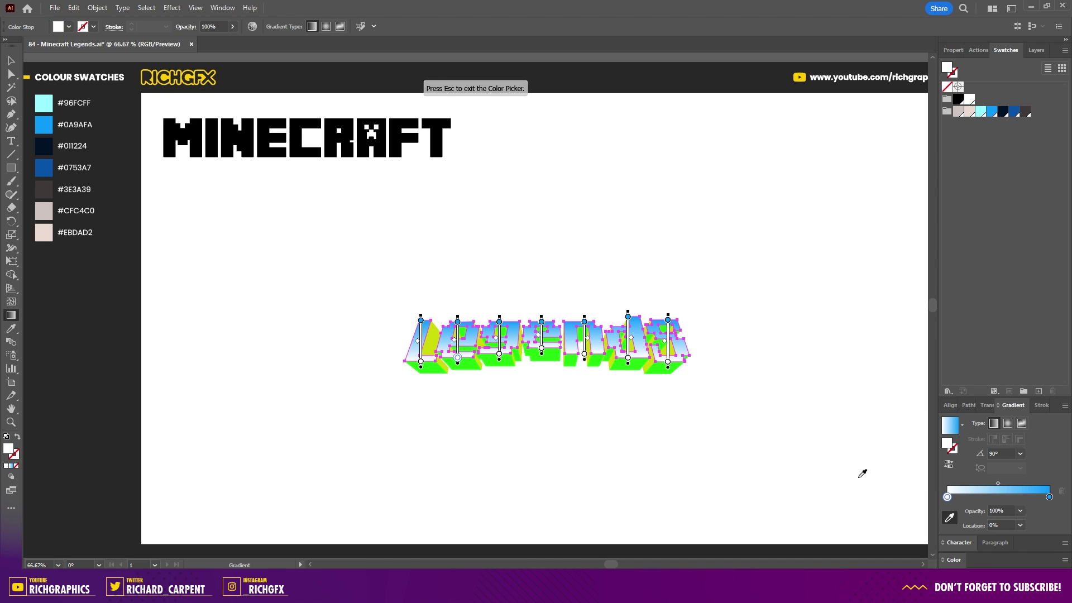
left_click(48, 102)
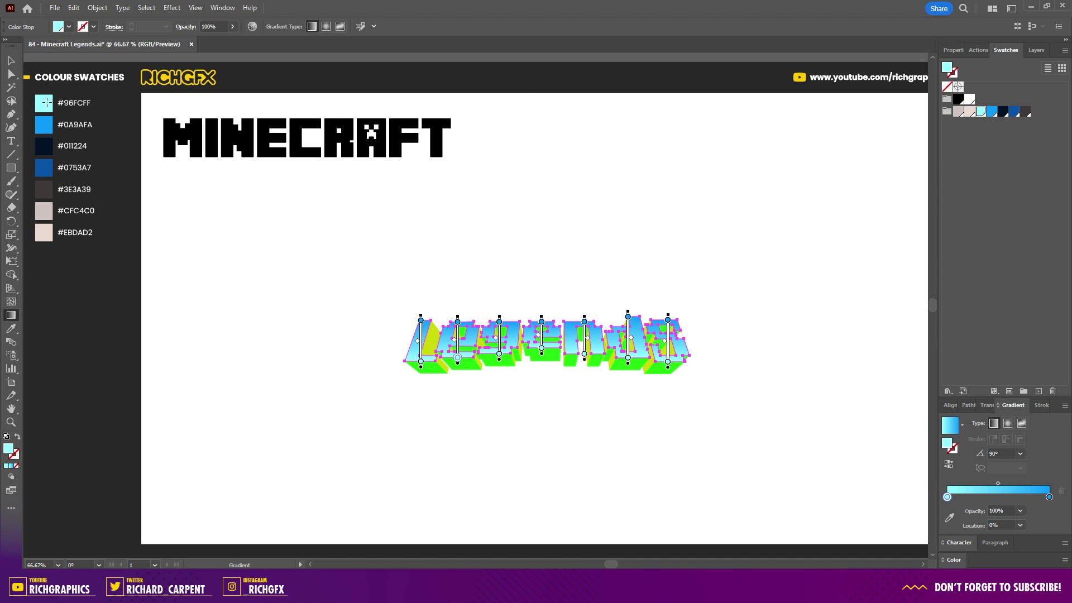
key("a")
left_click(462, 394)
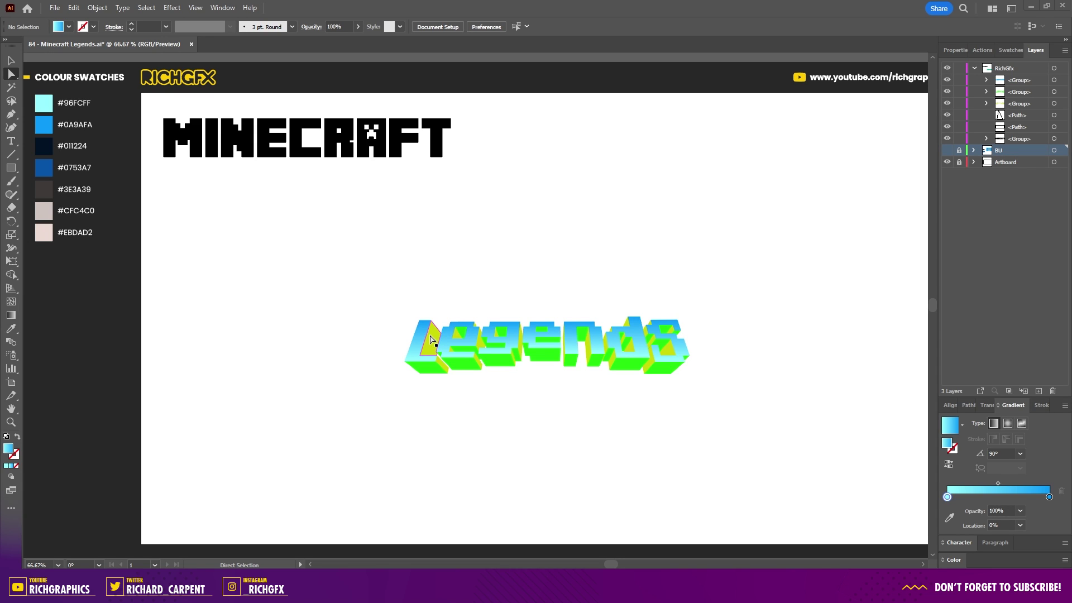
Recolour the yellow side faces of Legends with the dark navy #011224 and deselect them.
left_click(431, 339)
key("v")
left_click(599, 522)
left_click(422, 329)
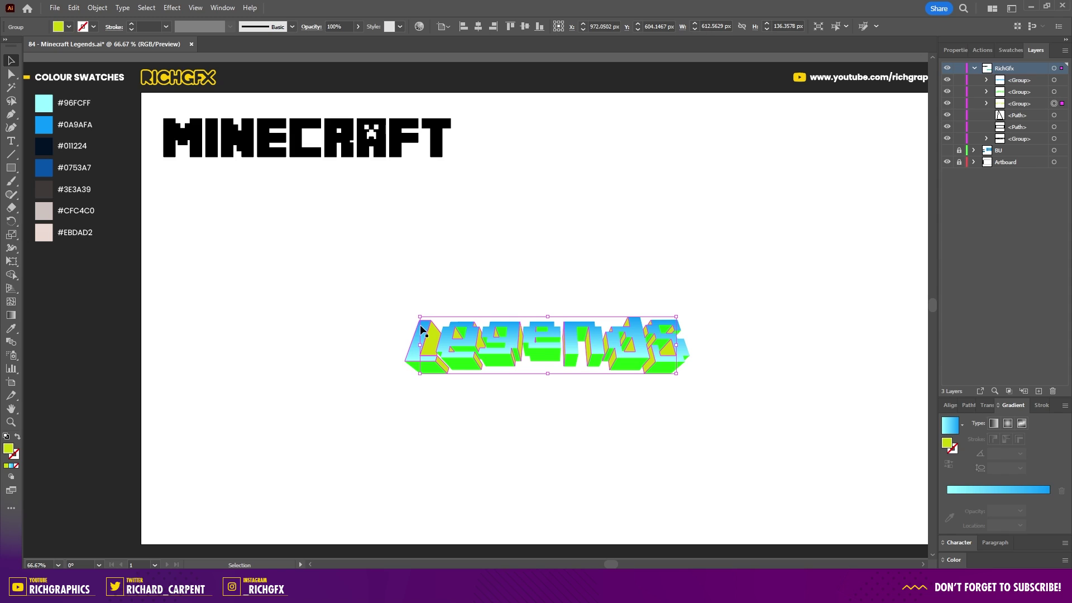
key("i")
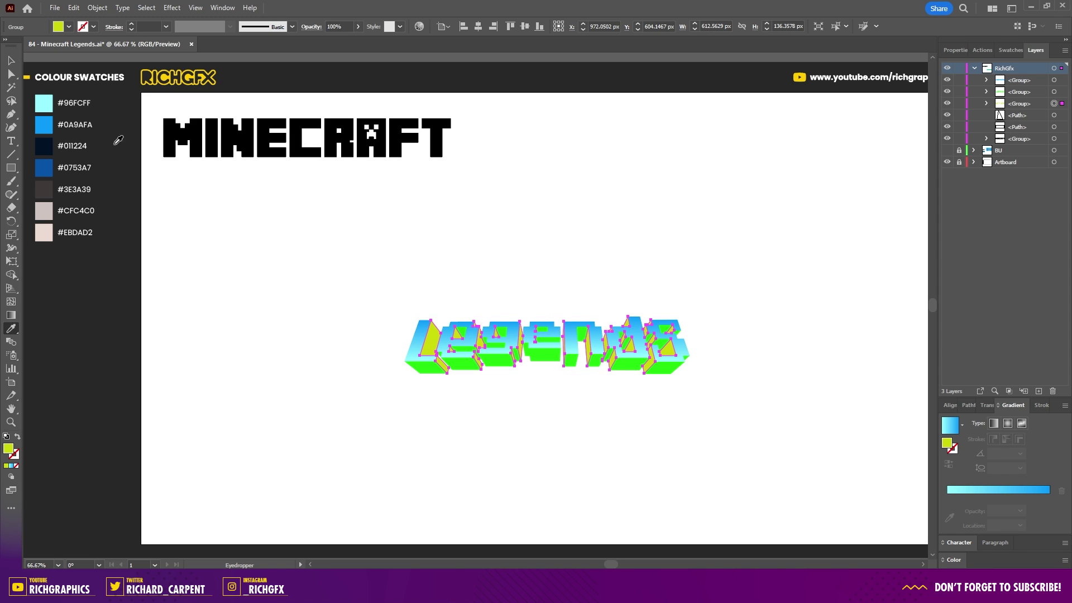
left_click(51, 141)
key("v")
key("ctrl+shift+a")
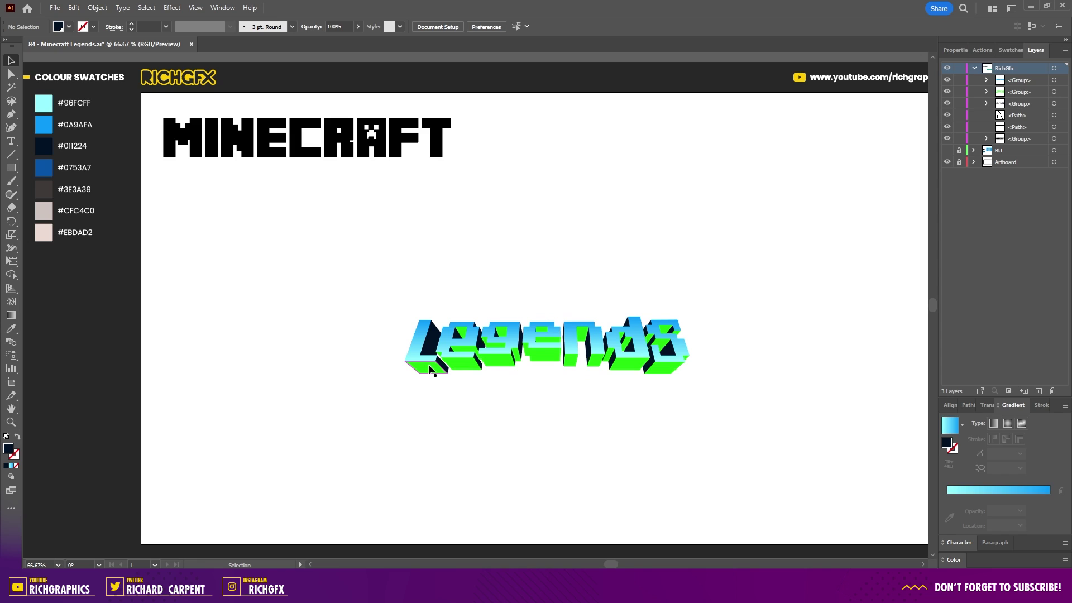
Fill the green bottom faces of Legends with a linear gradient running from #011224 to #0753A7.
left_click(430, 369)
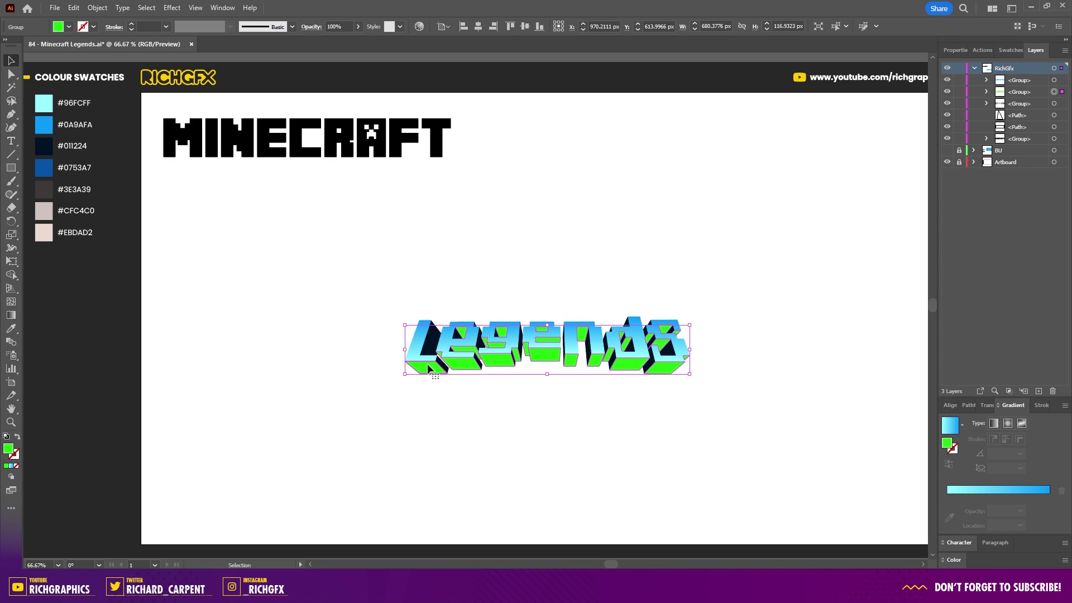
left_click(11, 466)
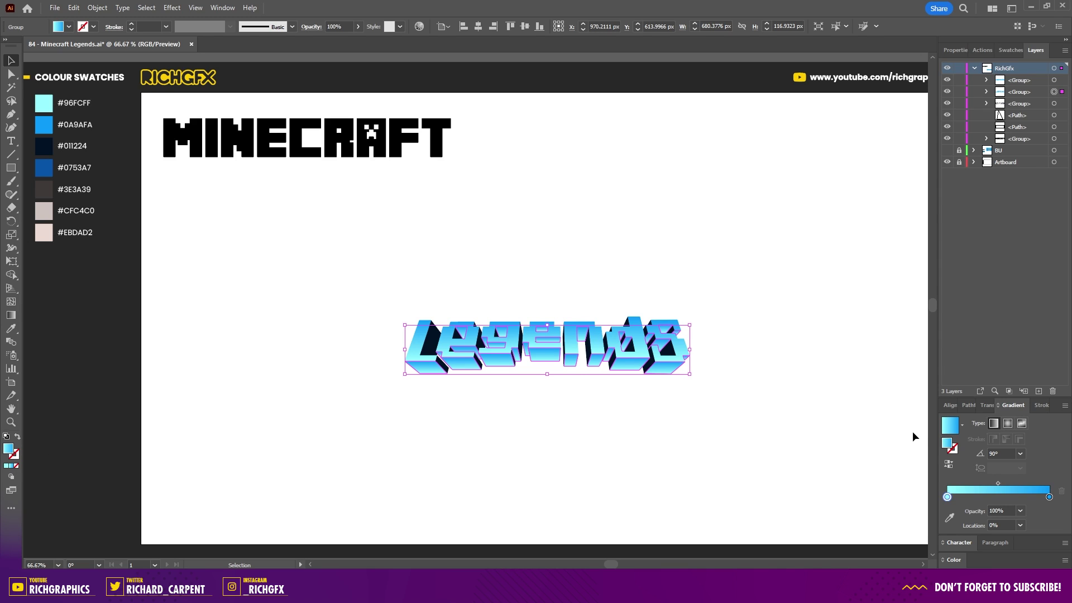
double_click(948, 497)
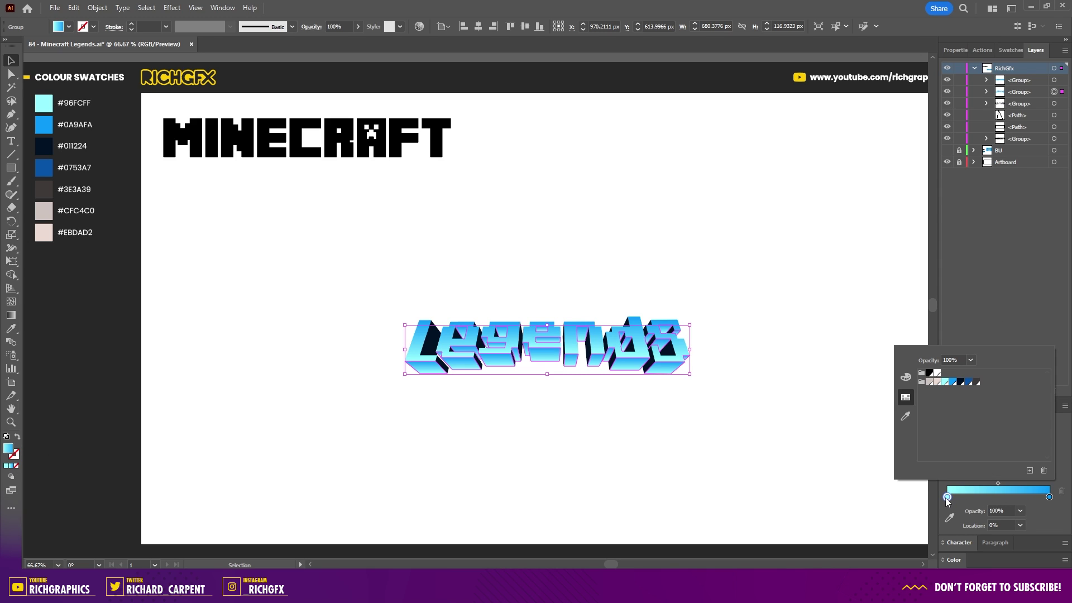
left_click(961, 382)
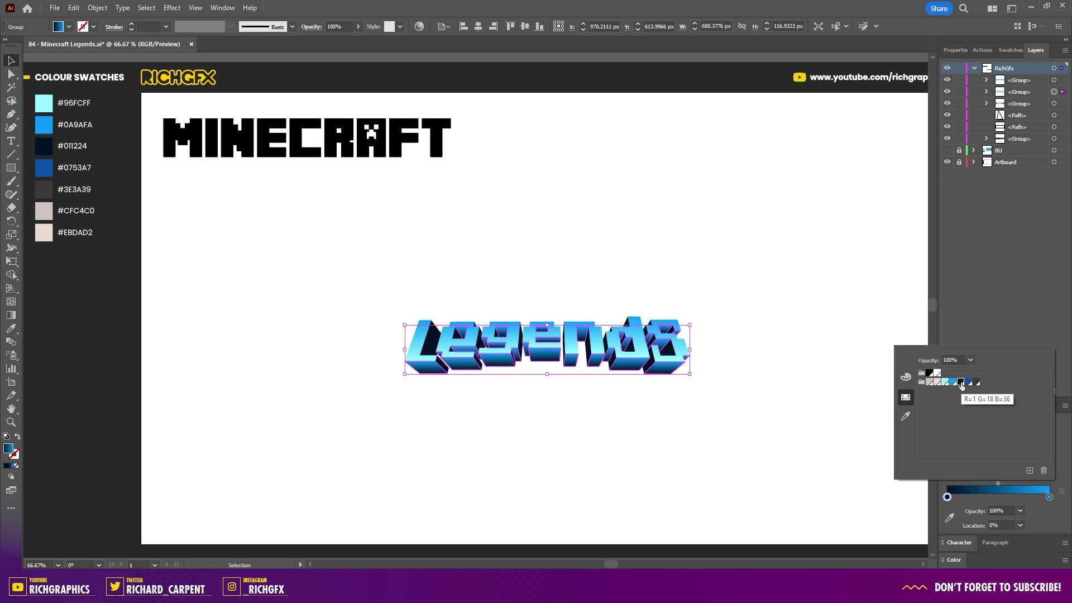
double_click(1049, 497)
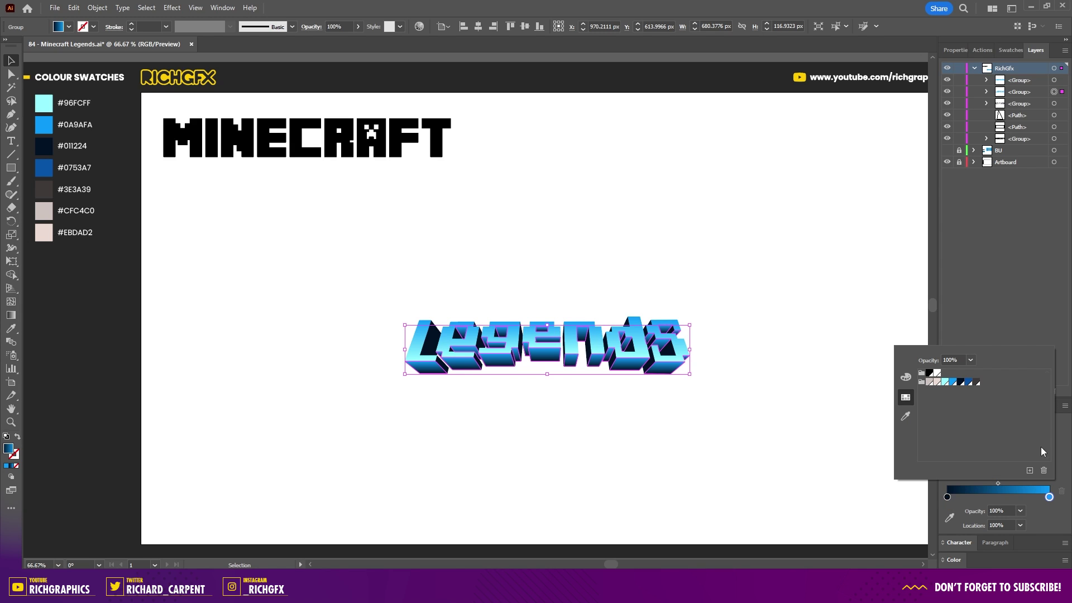
left_click(970, 383)
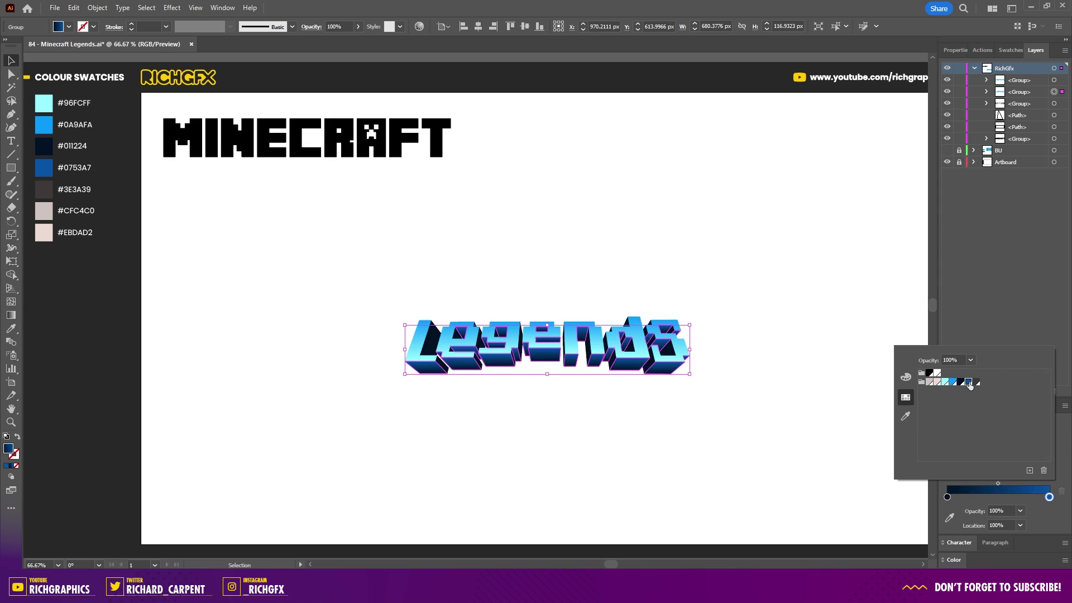
key("ctrl+plus")
key("ctrl+plus")
left_click(336, 197)
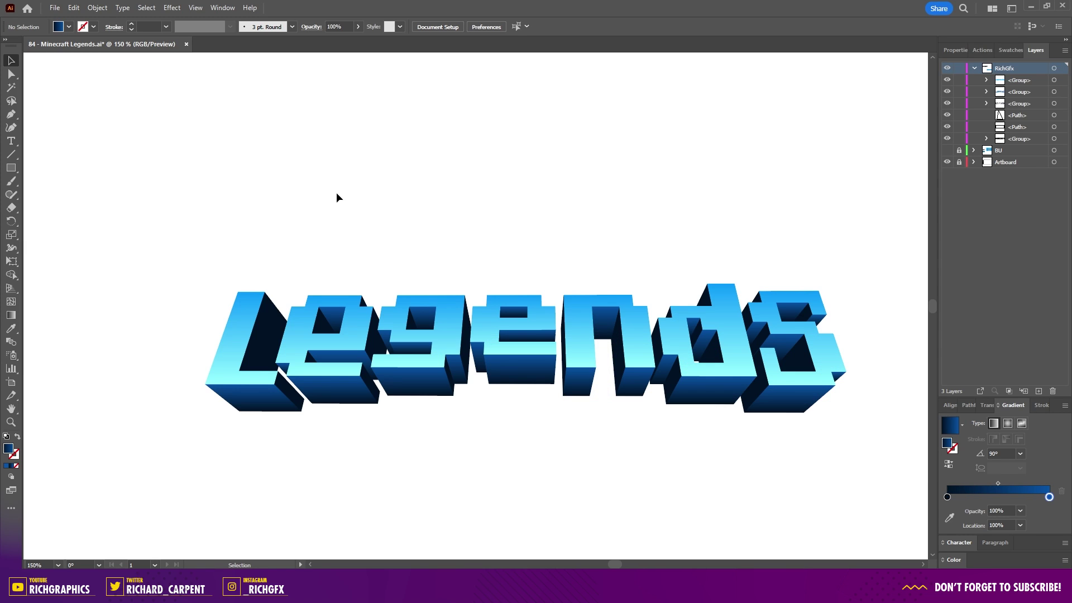
Copy the bottom face's dark blue gradient onto the inner side face of the letter L.
key("a")
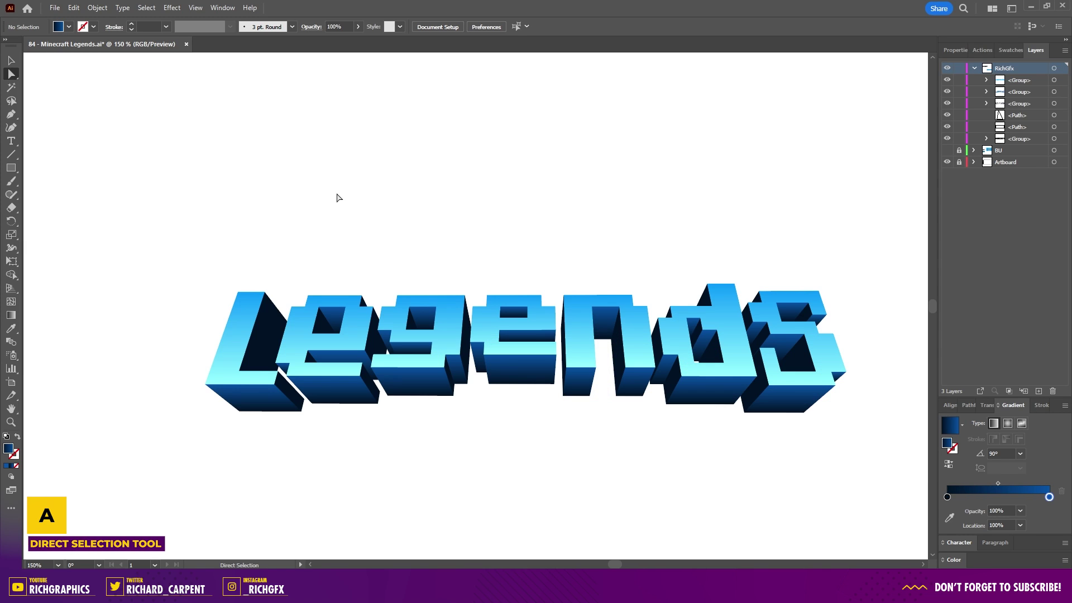
left_click(271, 337)
key("i")
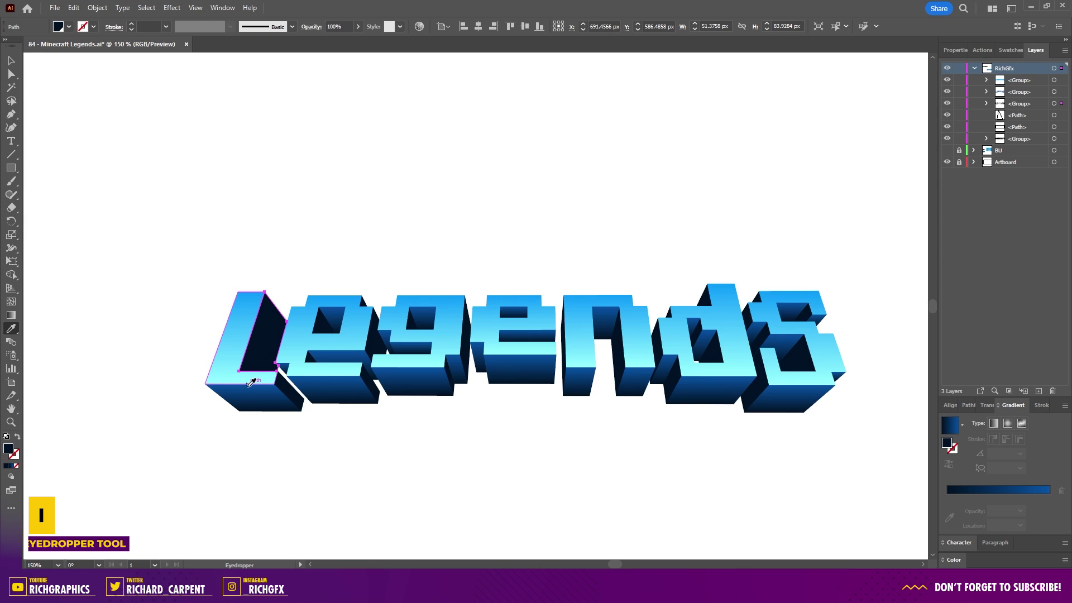
left_click(269, 393)
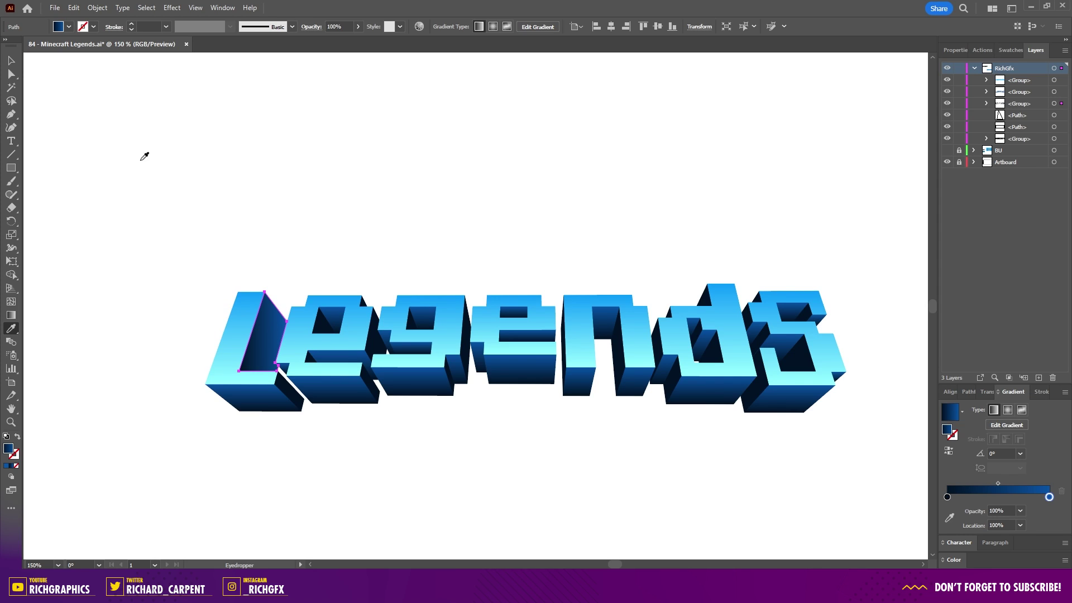
left_click(12, 60)
left_click(434, 216)
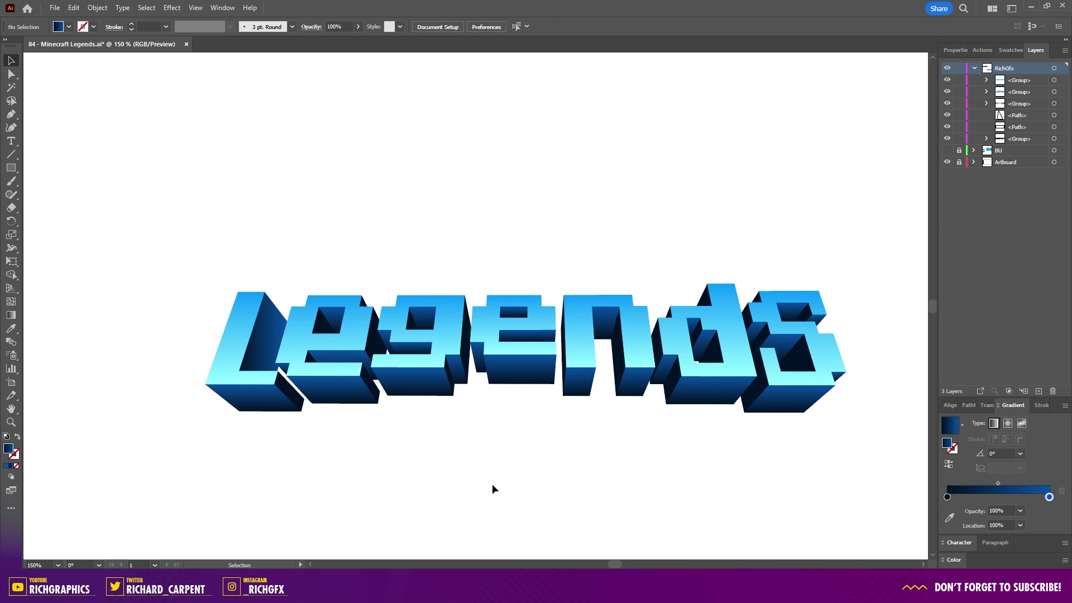
Apply the L side face's gradient to the small dark upper faces on the first e, the d and the s.
scroll(469, 274, "up", 1)
key("a")
left_click(326, 312)
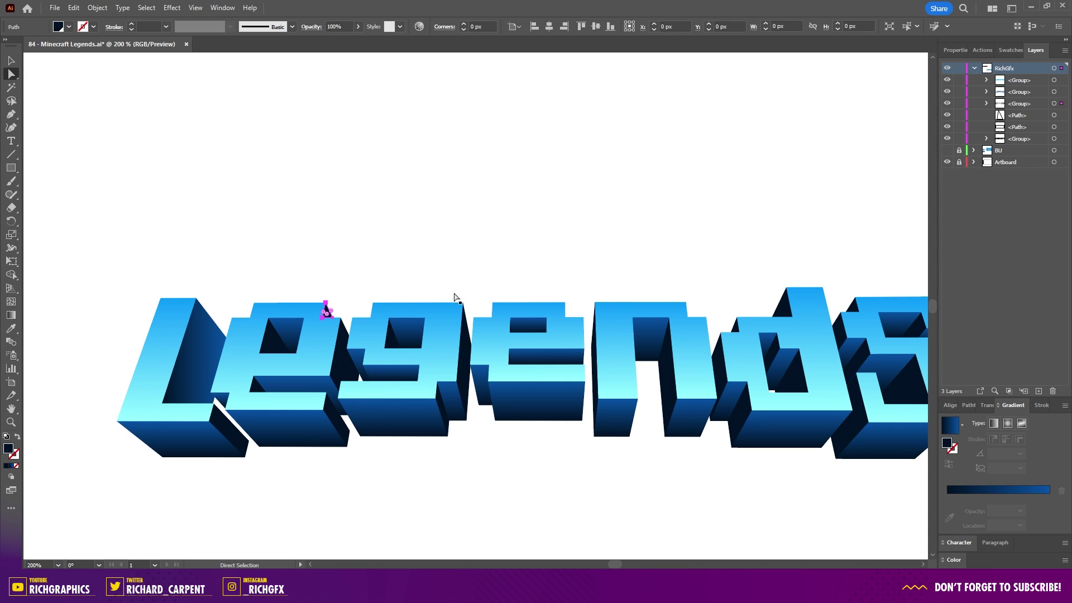
scroll(555, 230, "right", 5)
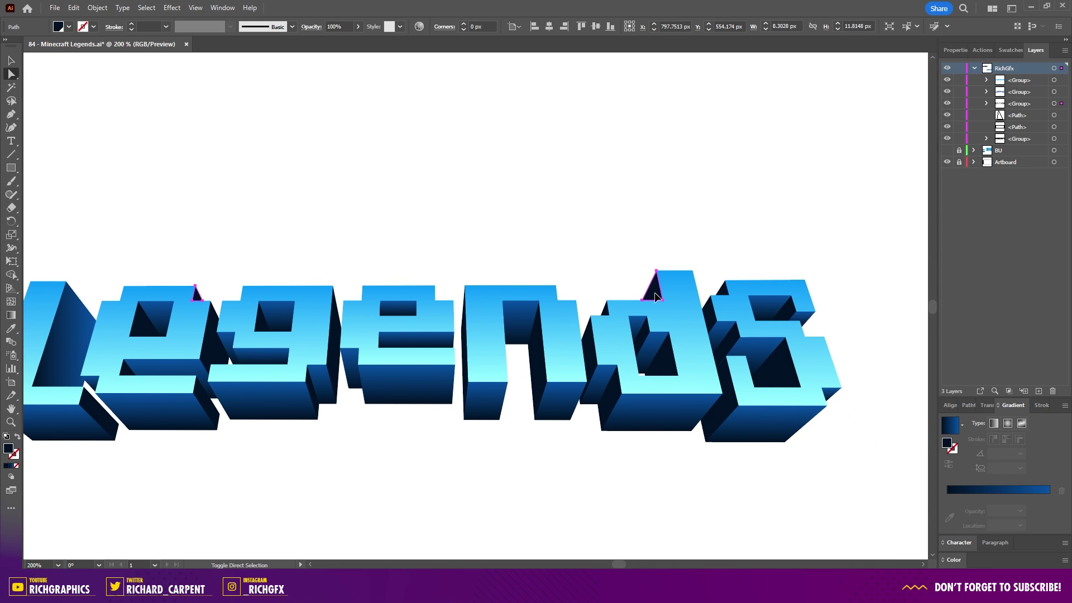
left_click(656, 295, "shift")
left_click(724, 294, "shift")
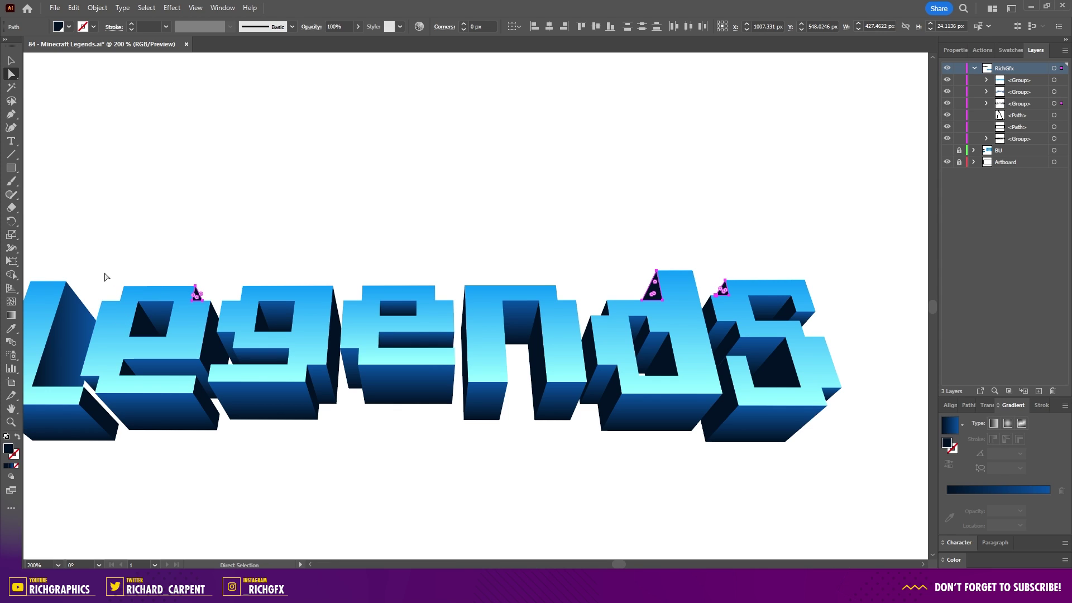
key("i")
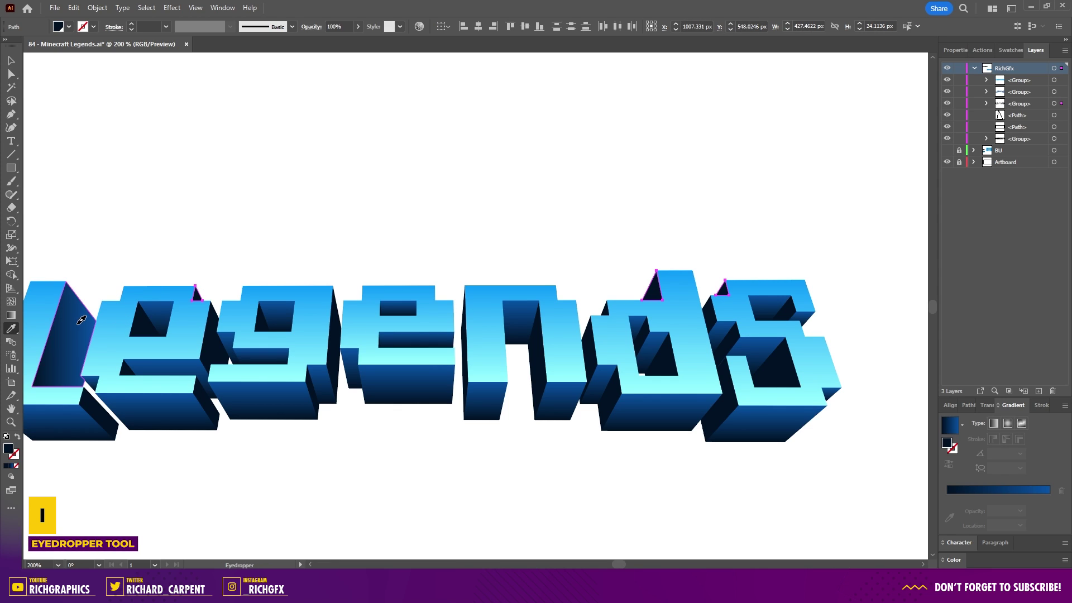
left_click(81, 294)
key("v")
left_click(296, 199)
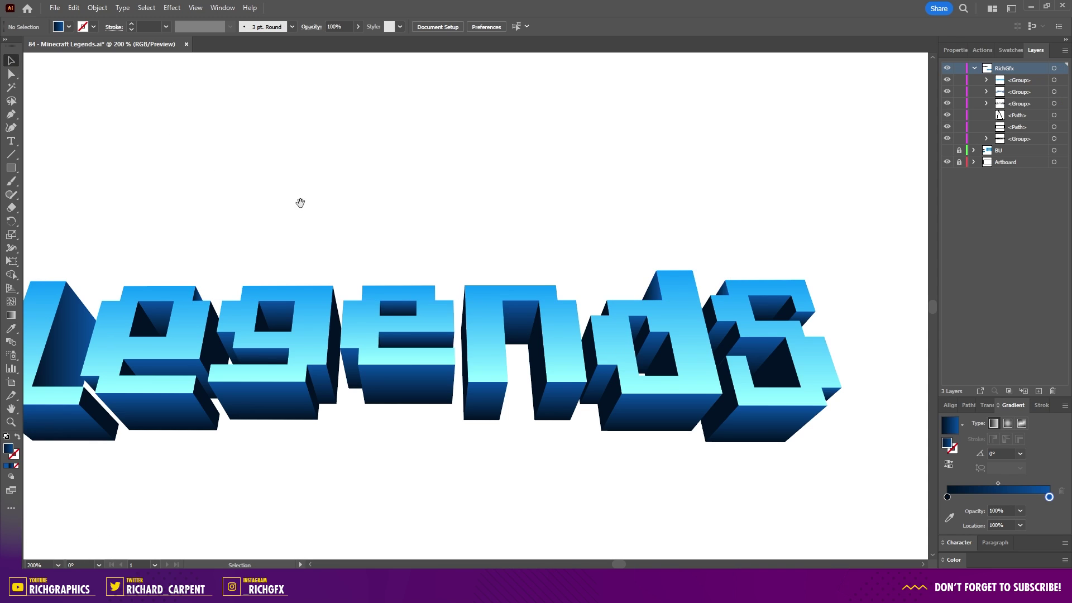
Group all the face groups of the Legends lettering into a single group.
left_click_drag(296, 199, 425, 185)
key("ctrl+minus")
left_click_drag(132, 215, 832, 469)
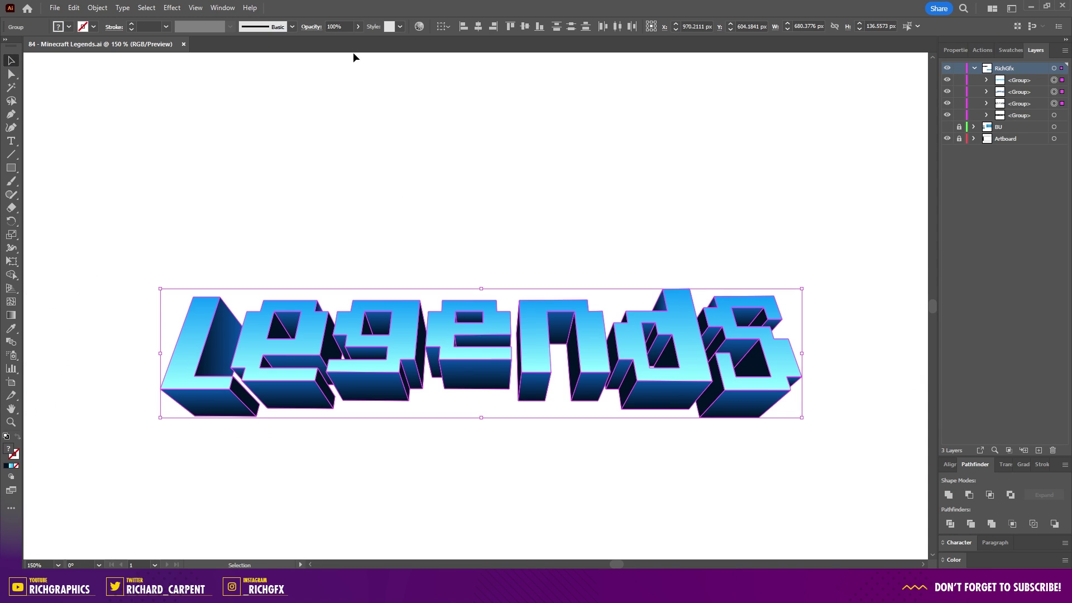
left_click(98, 7)
left_click(124, 75)
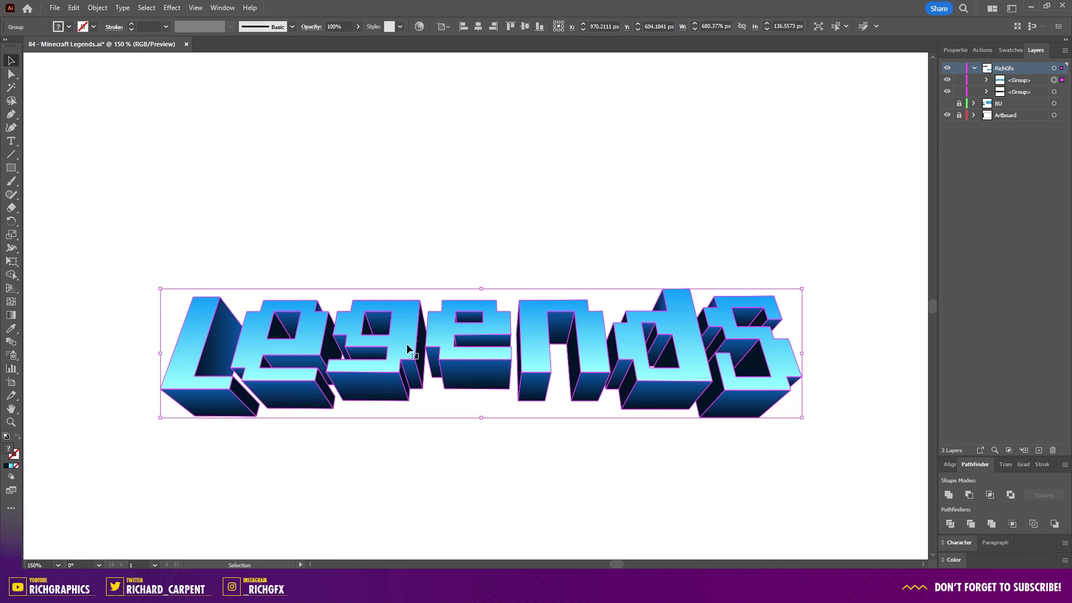
Turn a copy of the Legends group, placed above the original, into a united silhouette filled with #011224.
left_click_drag(407, 345, 447, 178)
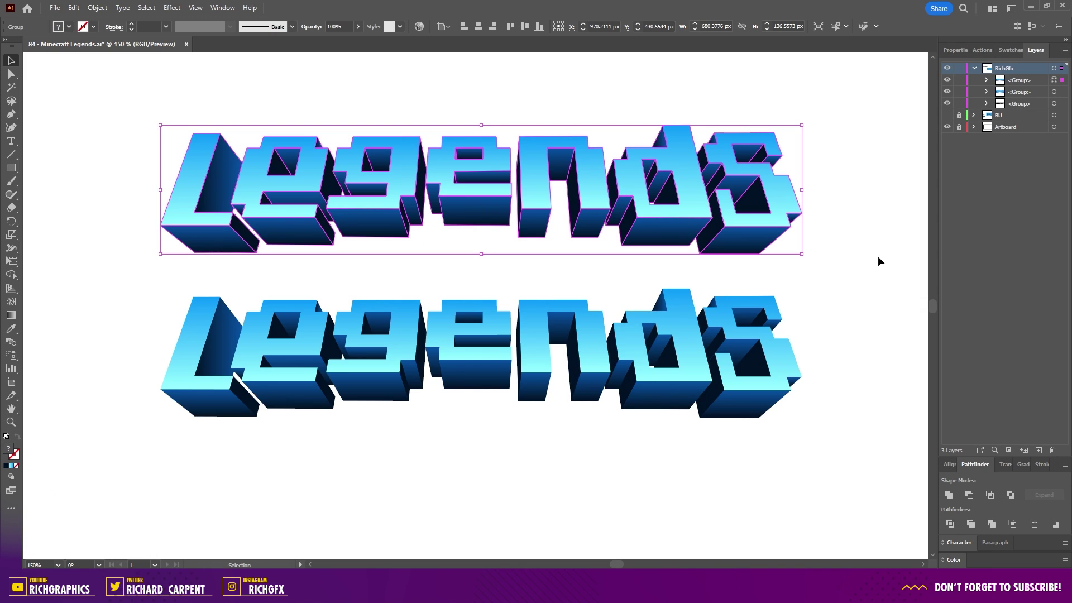
left_click(949, 495)
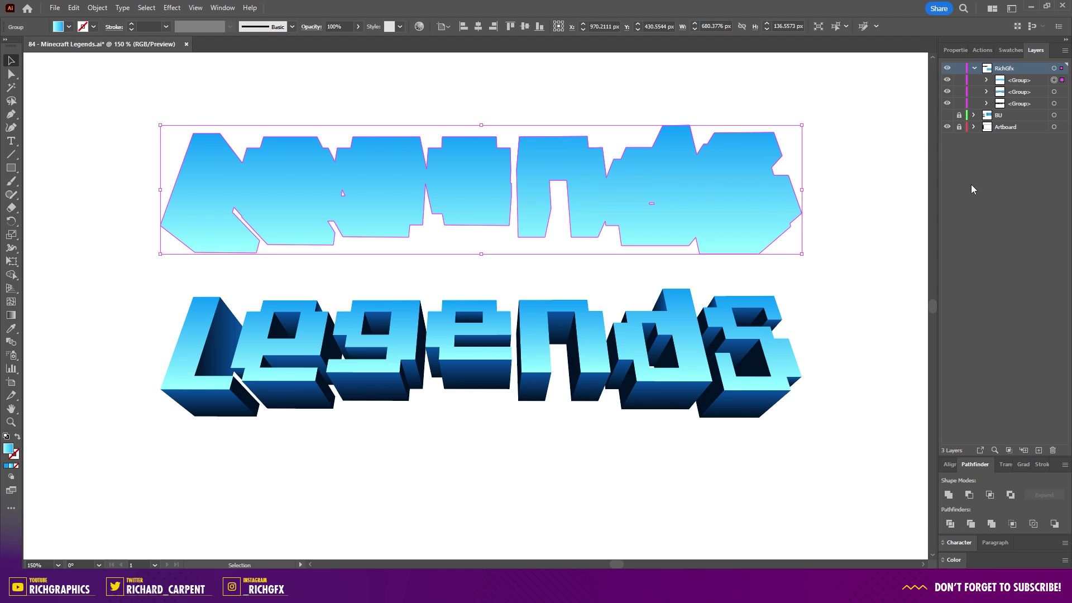
left_click(1008, 50)
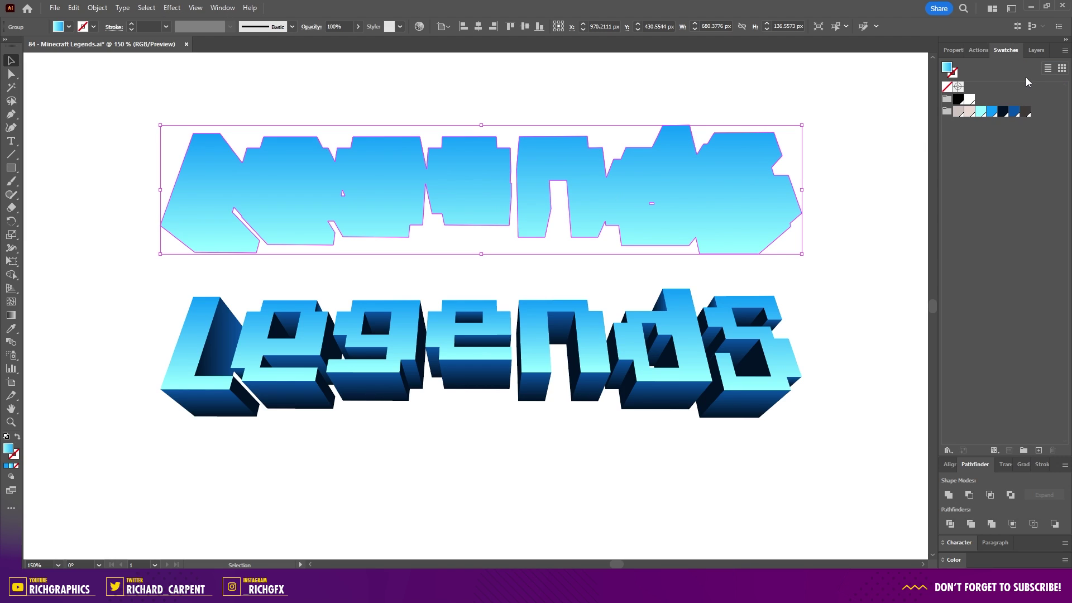
left_click(1005, 114)
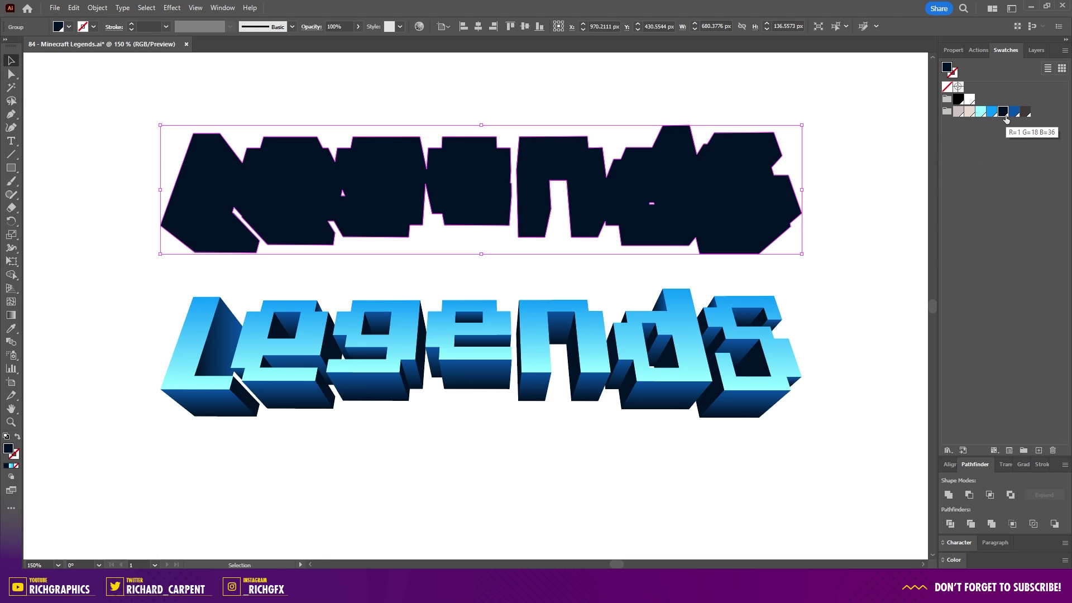
Offset the dark Legends silhouette's path by 5 px and unite the result into one solid outline shape.
left_click(104, 11)
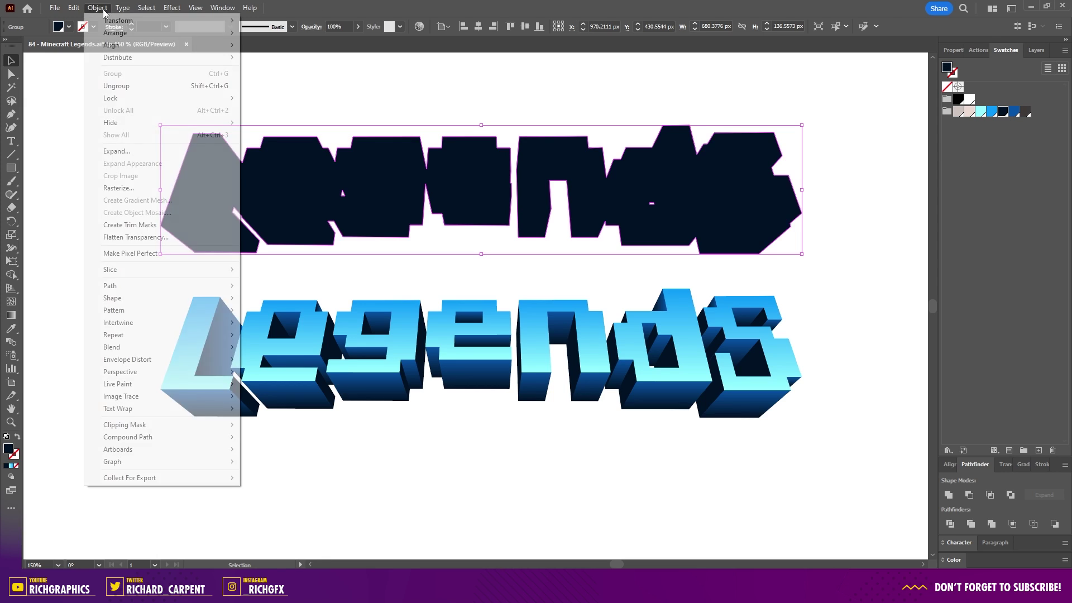
mouse_move(167, 286)
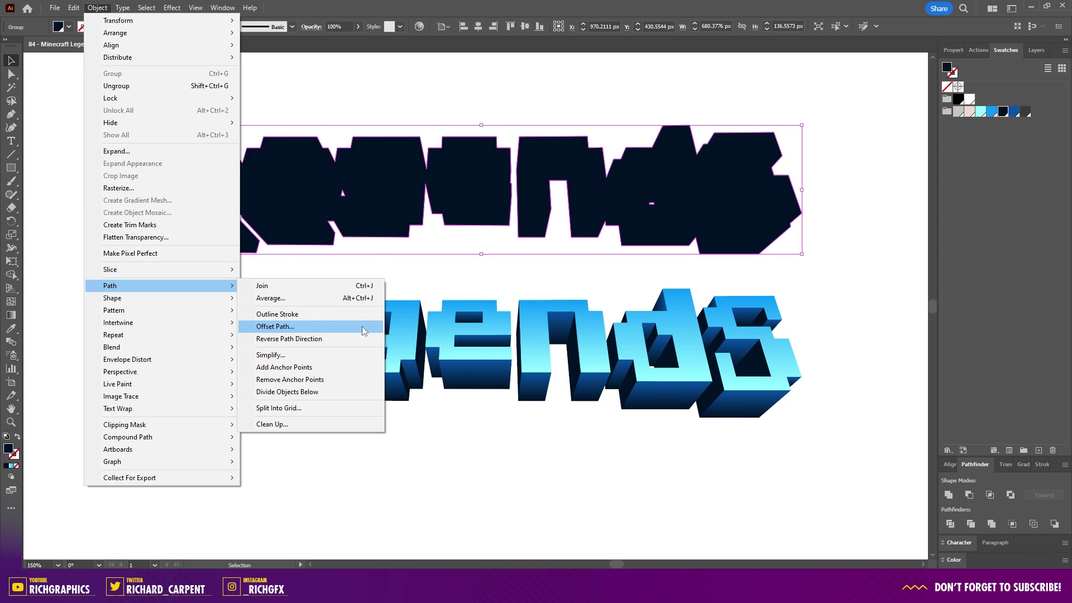
left_click(362, 326)
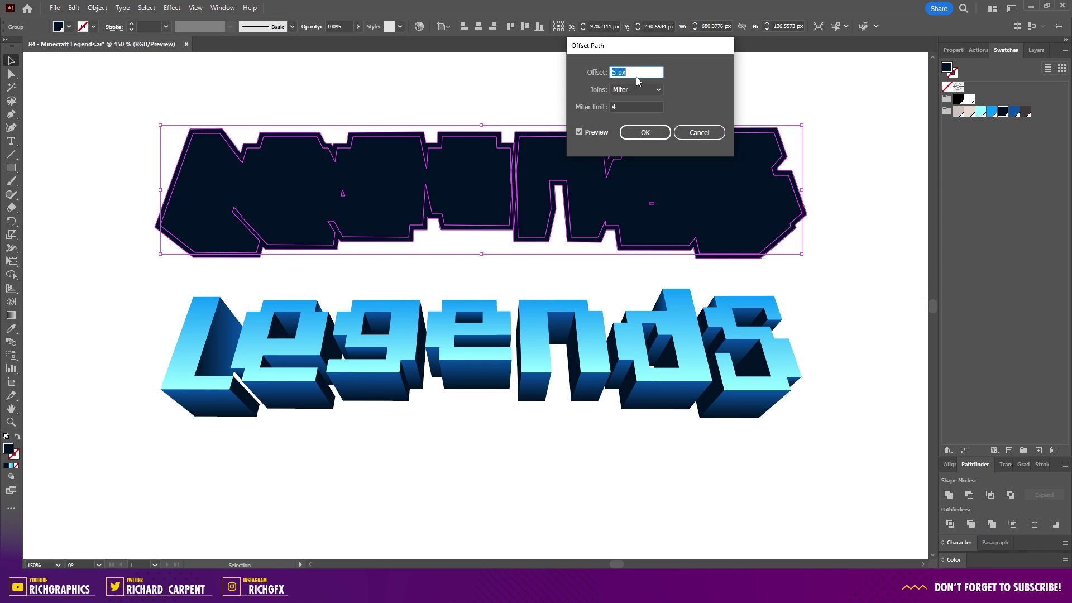
left_click(645, 133)
left_click_drag(876, 258, 134, 79)
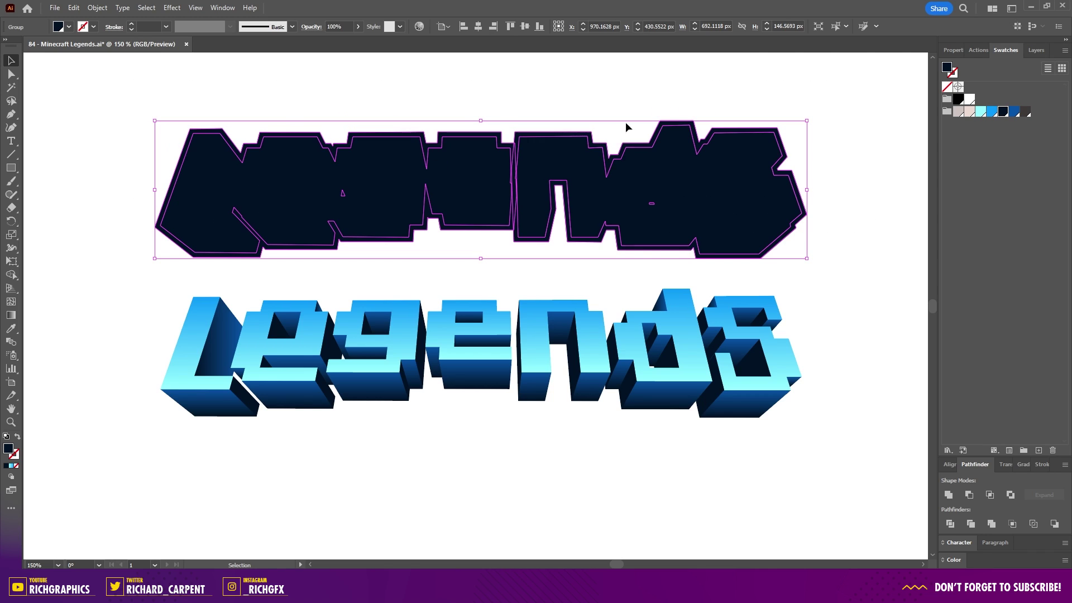
left_click(951, 497)
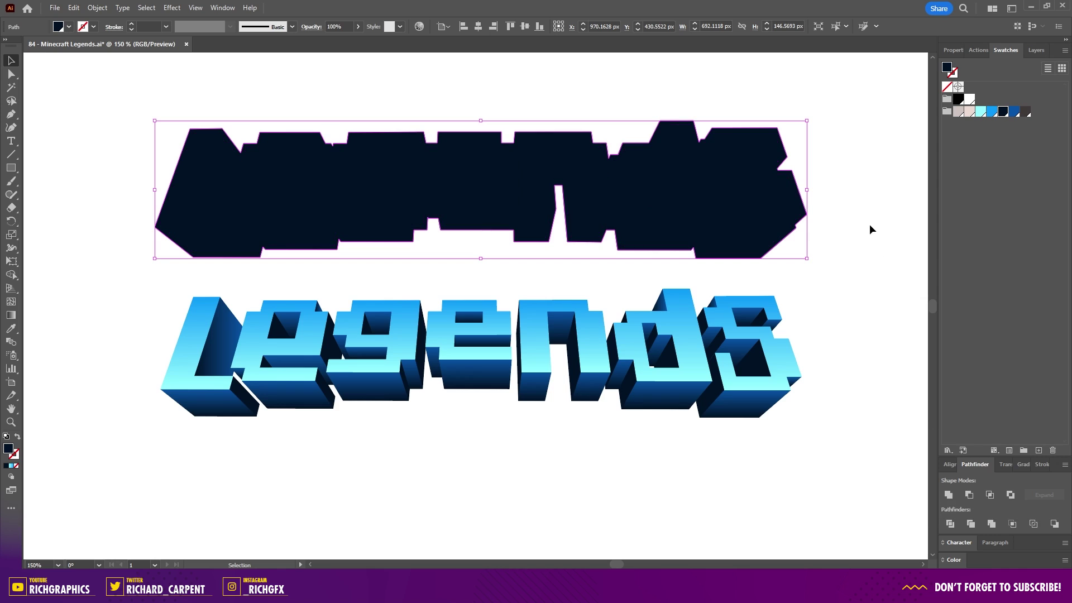
Send the dark outline shape behind the Legends lettering and align the two on their horizontal and vertical centres.
right_click(398, 165)
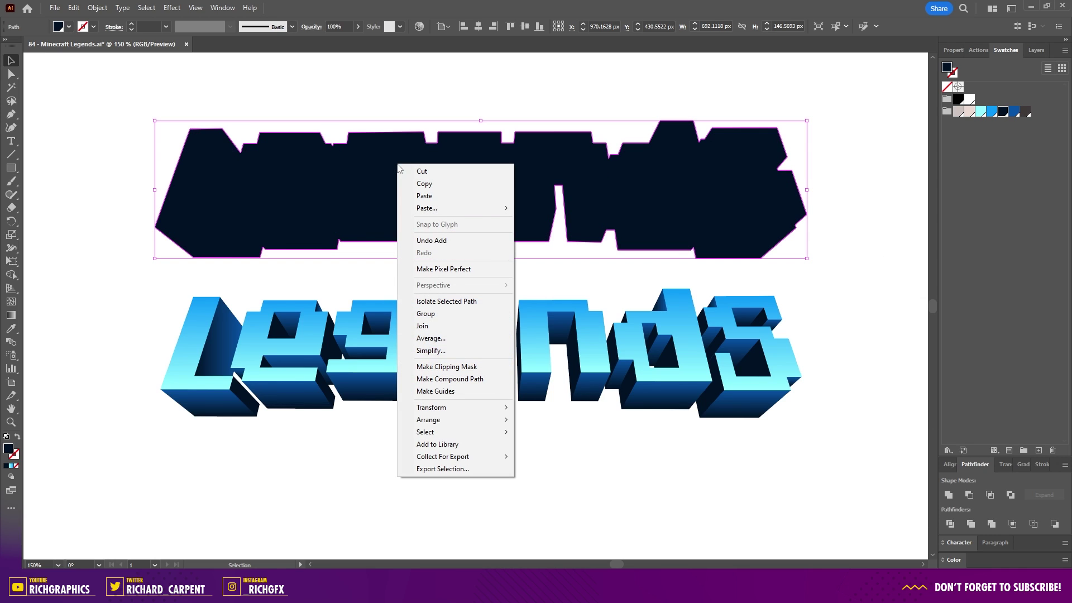
mouse_move(470, 420)
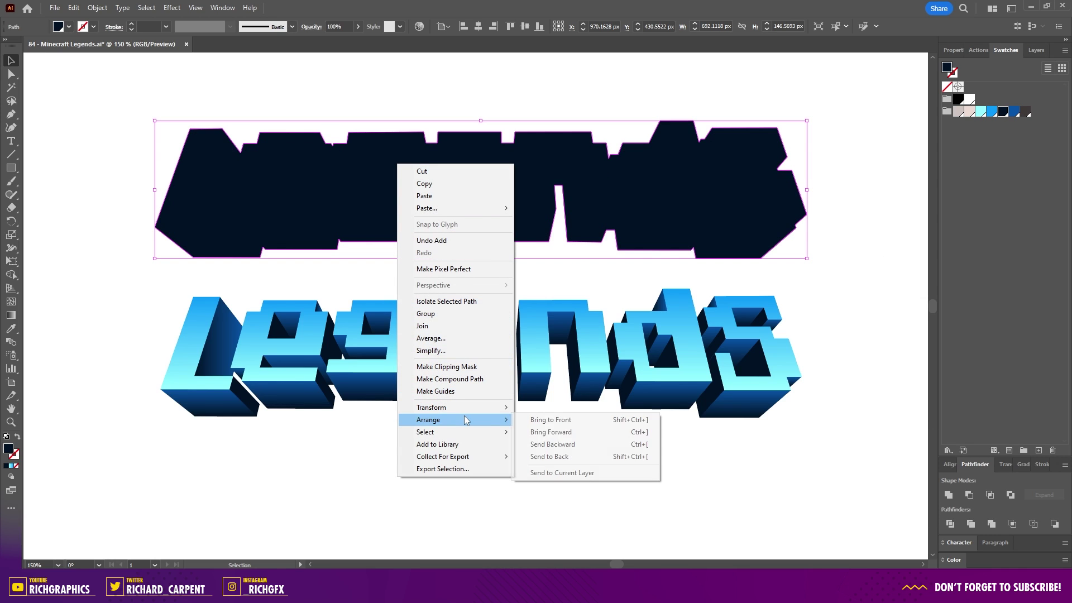
left_click(586, 457)
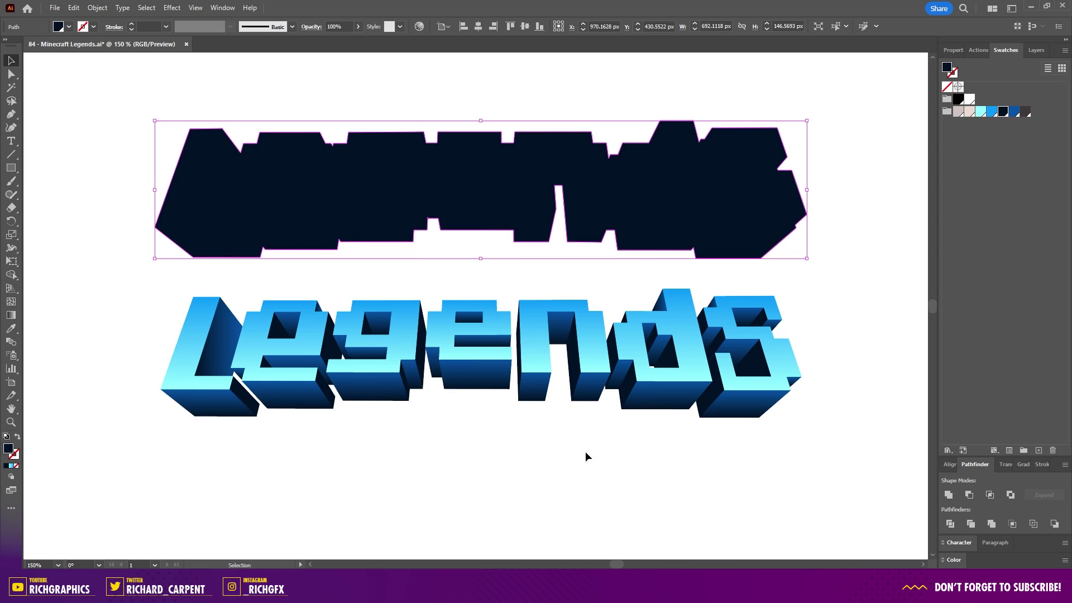
left_click(545, 324, "shift")
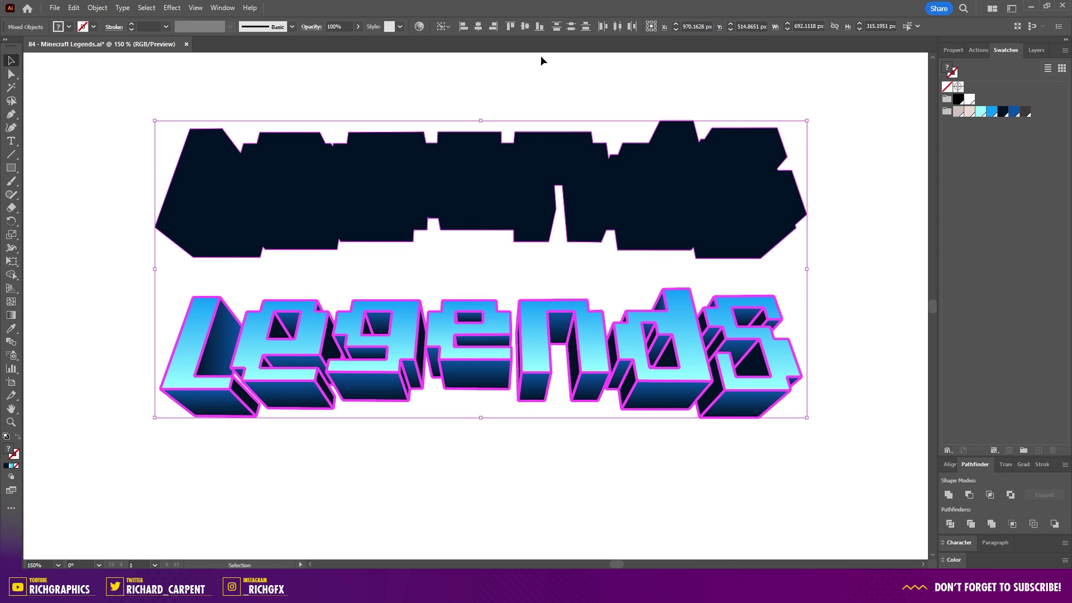
left_click(479, 27)
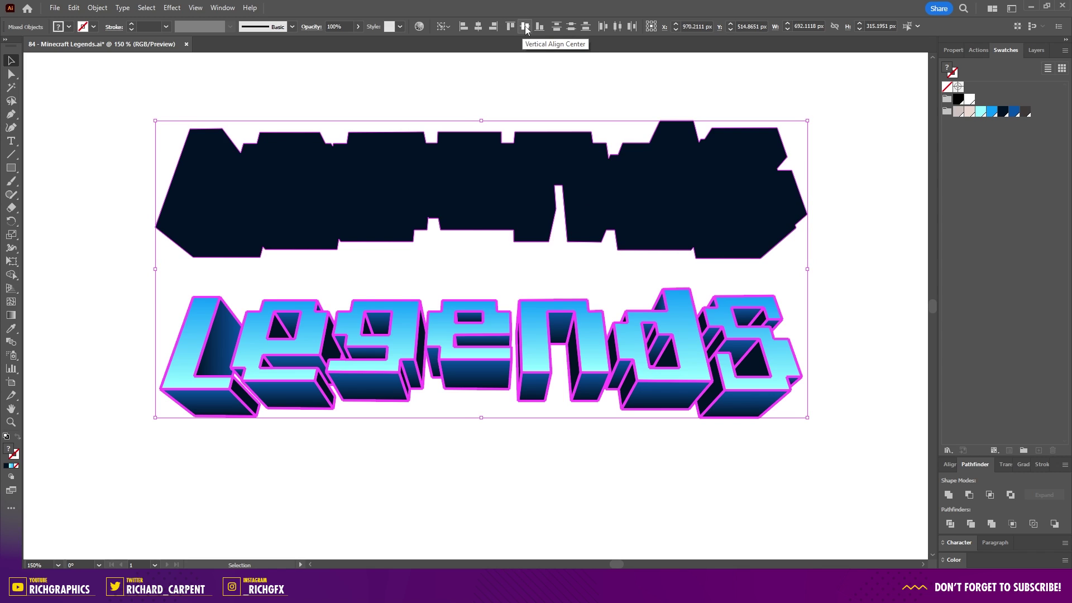
left_click(525, 26)
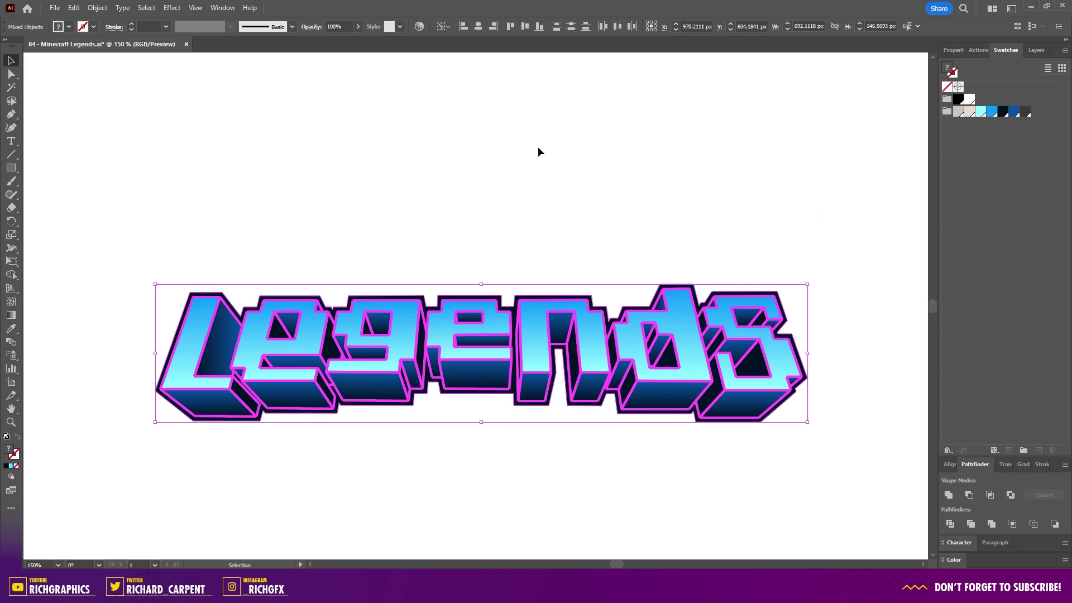
left_click(537, 178)
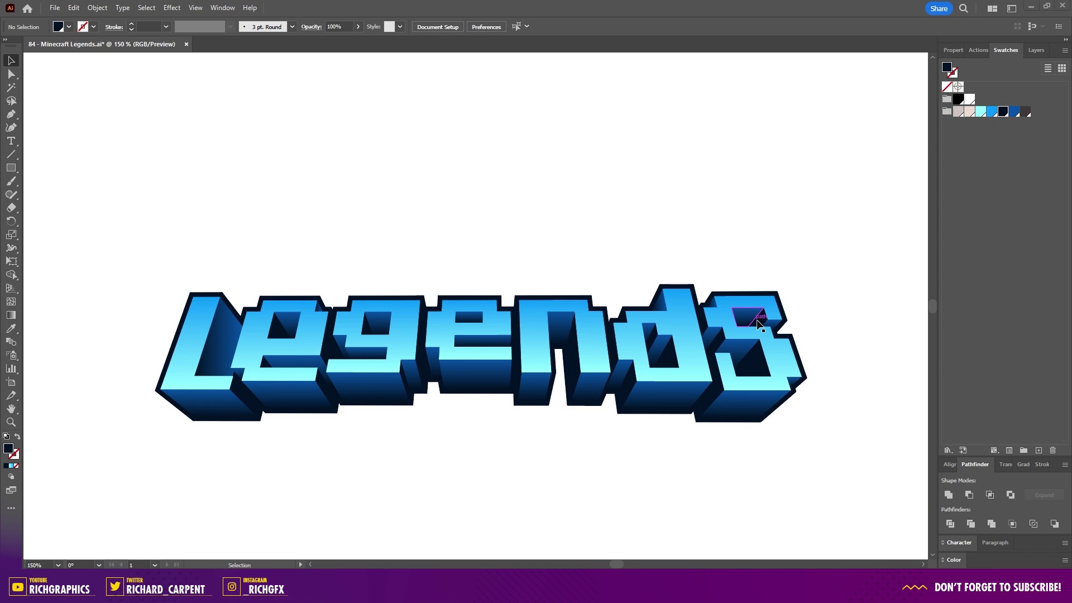
Draw a dark square of about 37 px above the L and copy it along a row above each remaining letter.
key("m")
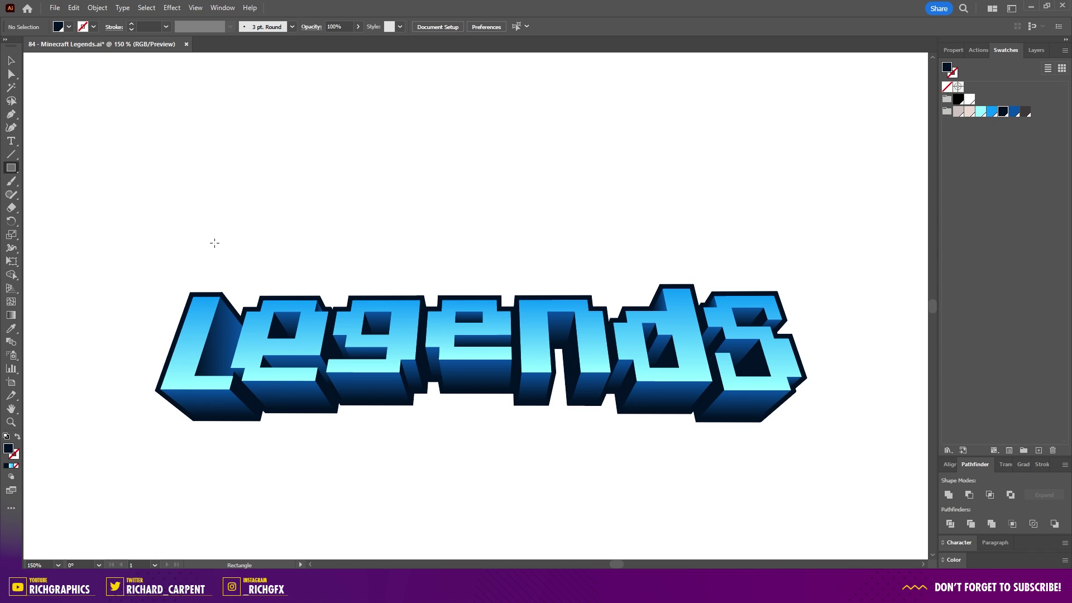
left_click_drag(194, 230, 658, 252)
left_click(12, 60)
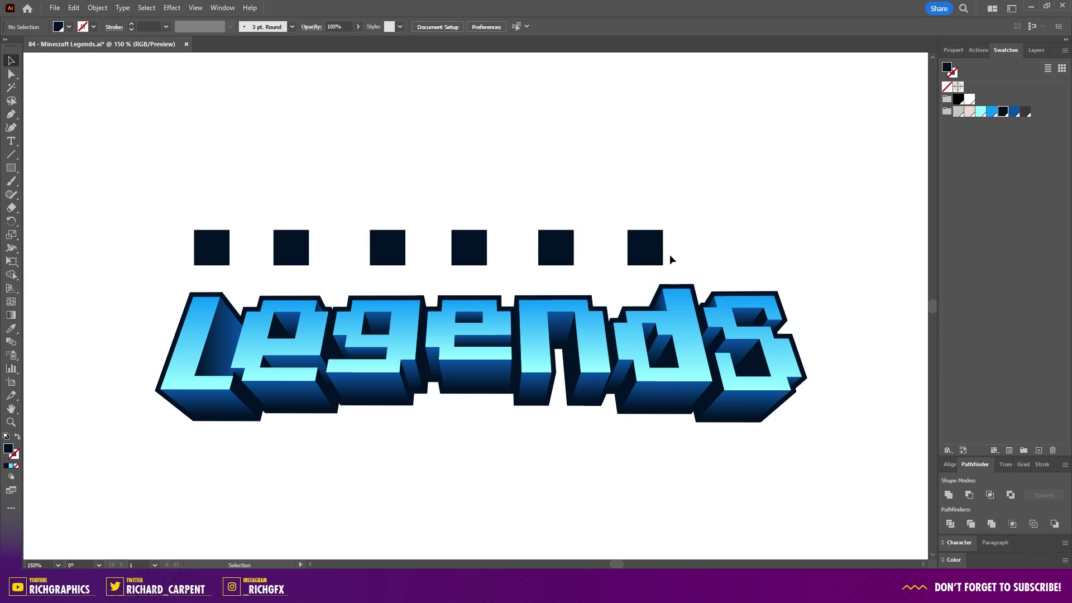
key("ctrl+d")
left_click(796, 271)
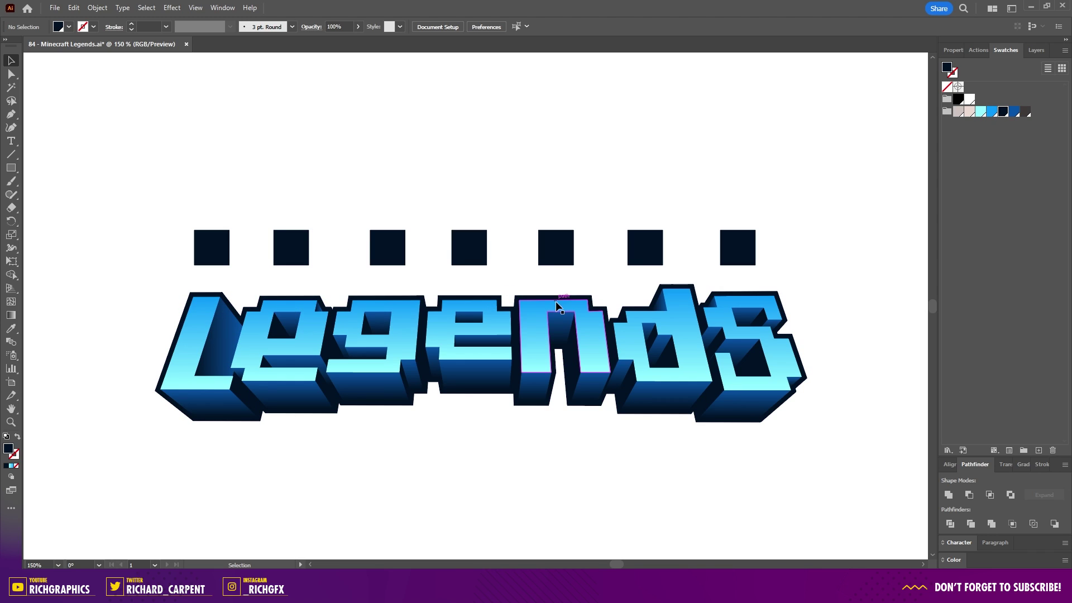
Group the seven dark squares above the lettering.
scroll(198, 190, "up", 1)
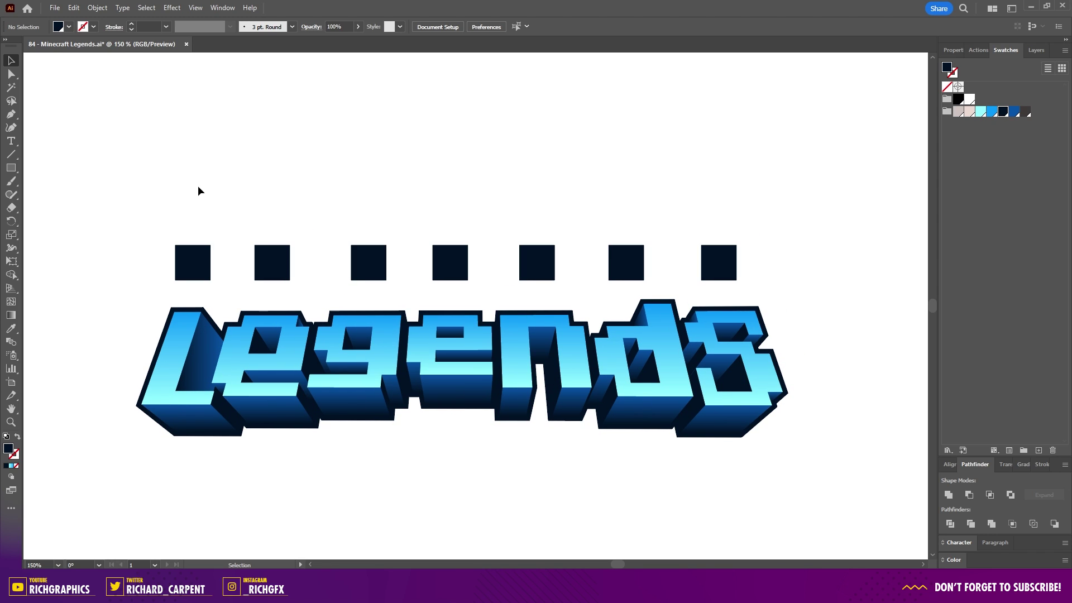
left_click_drag(155, 183, 772, 285)
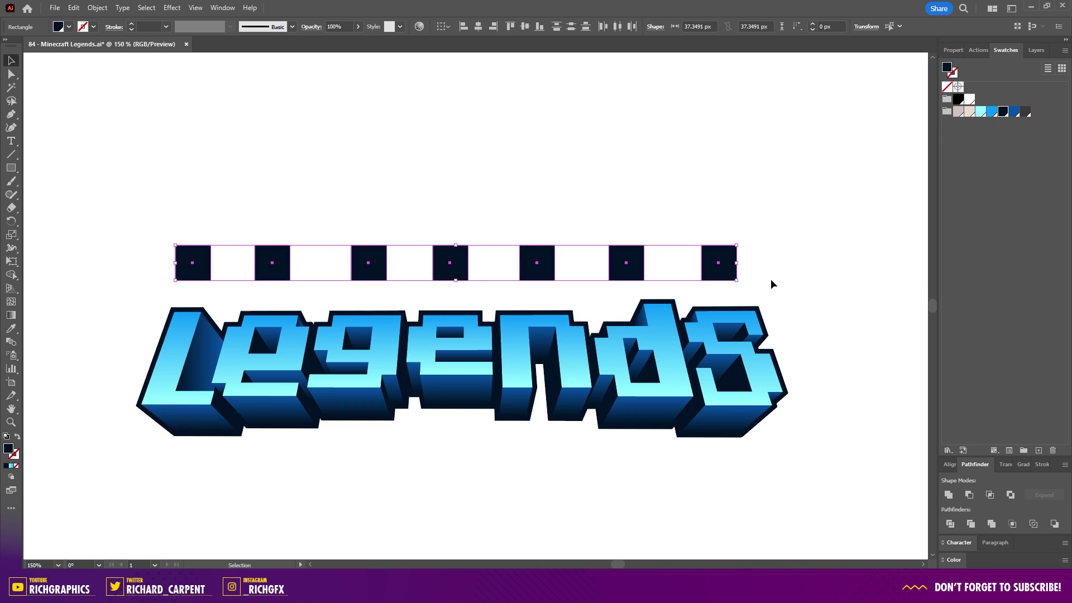
left_click(97, 8)
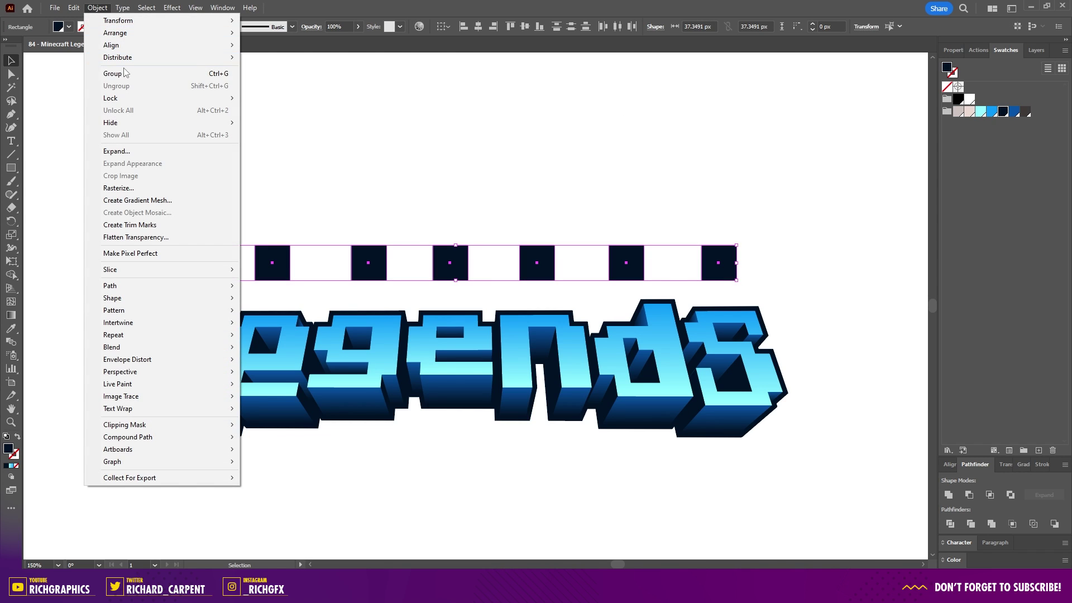
left_click(128, 73)
Apply classic 3D Extrude & Bevel to the squares group with rotations 30°, 1° and 0°, perspective 100° and extrude depth 0 pt.
left_click(172, 8)
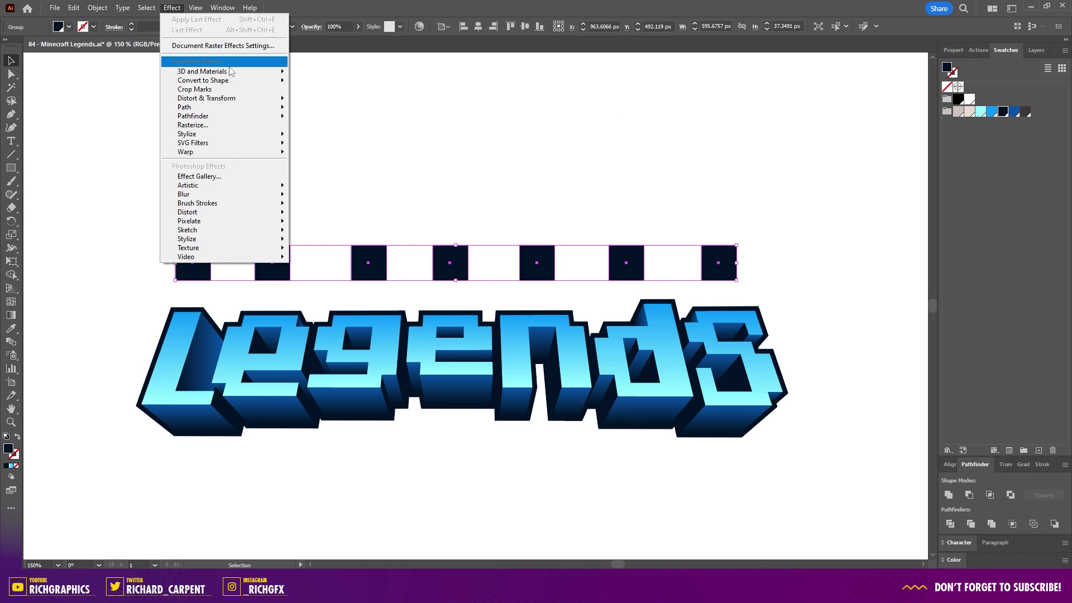
mouse_move(245, 74)
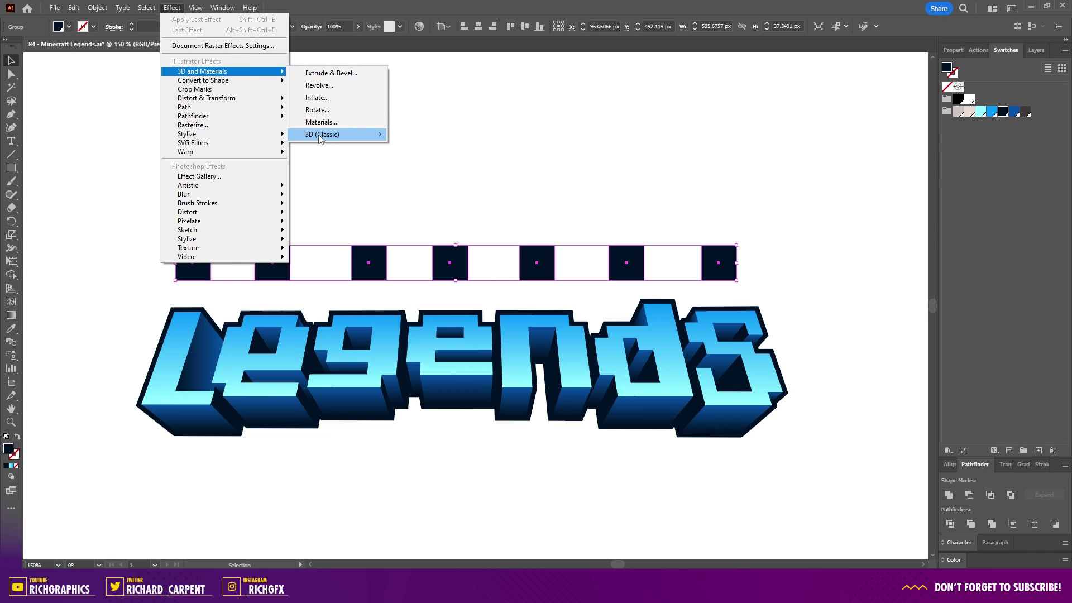
mouse_move(353, 143)
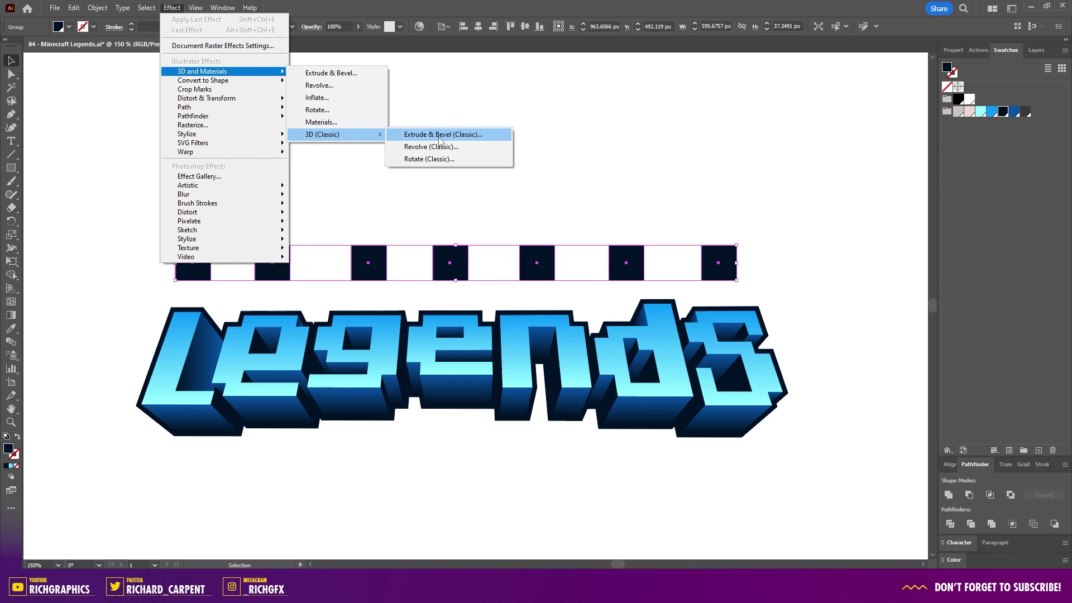
left_click(485, 140)
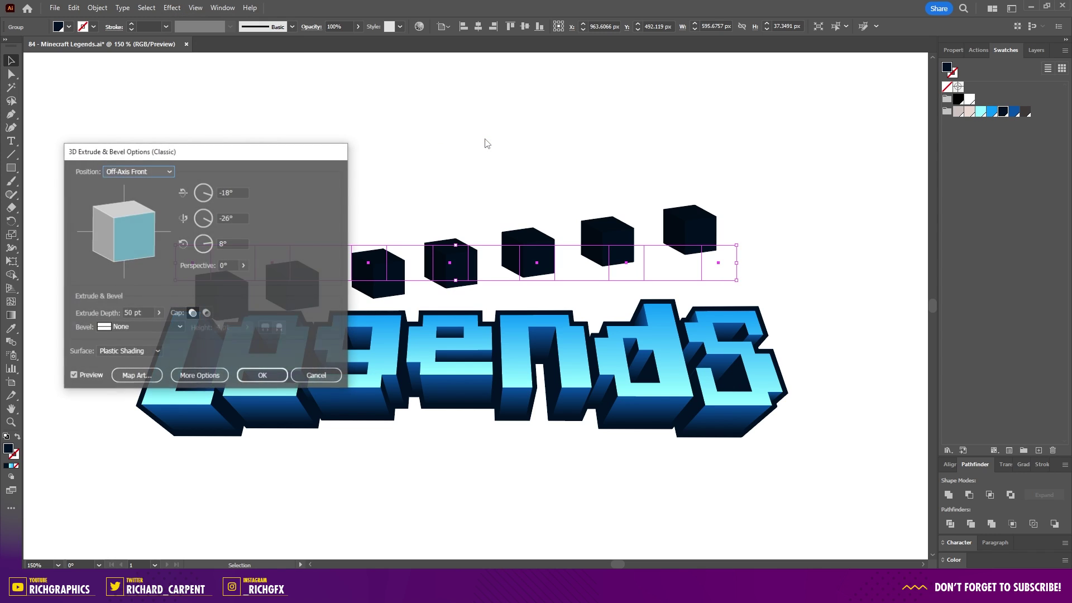
left_click(296, 116)
key("BackSpace")
type("30")
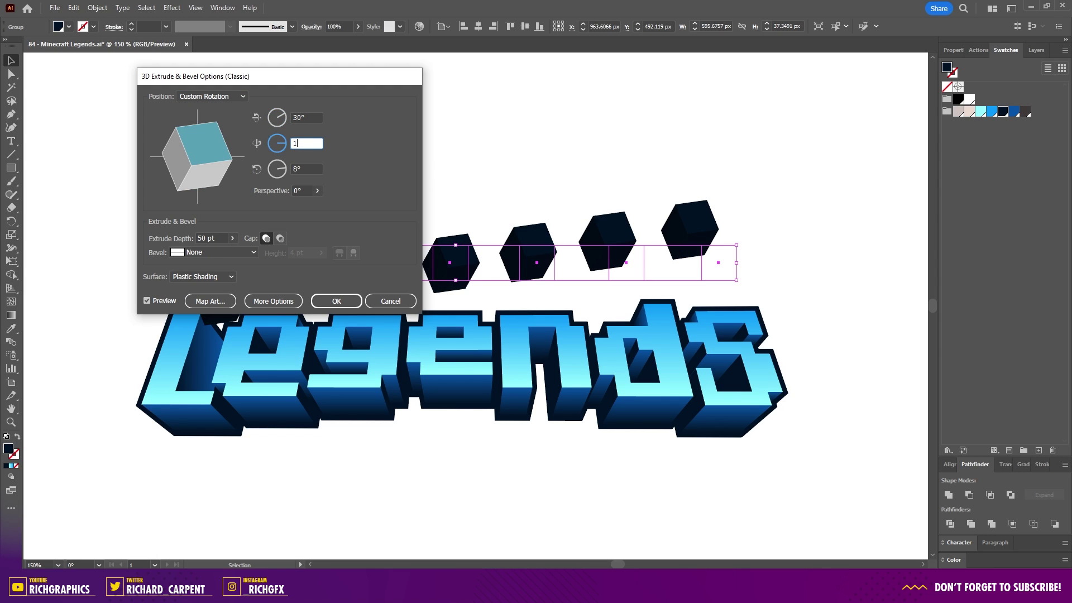
key("Tab")
type("0")
key("Tab")
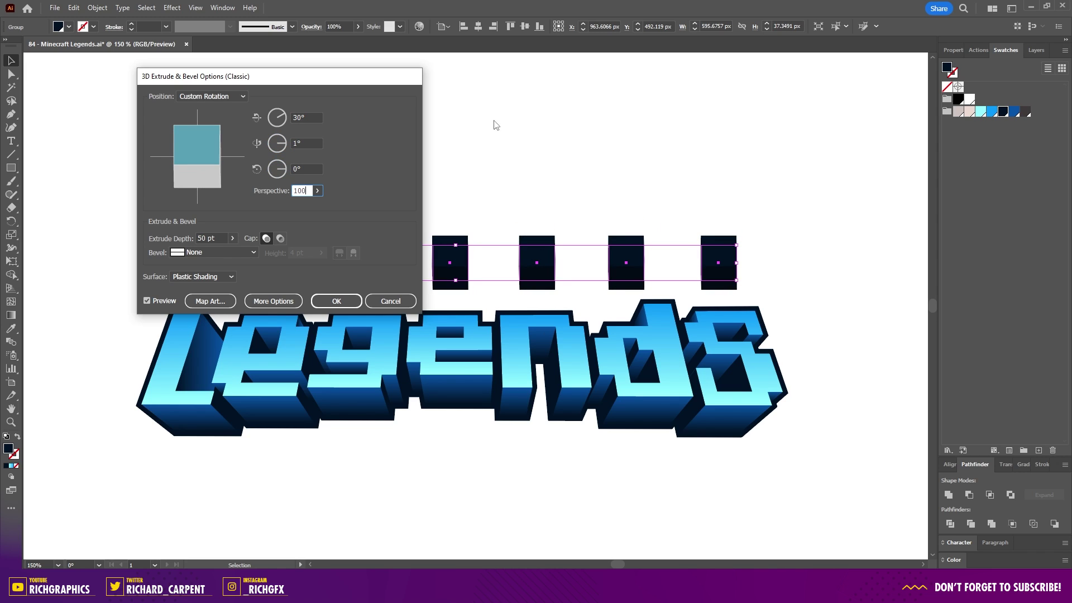
key("Tab")
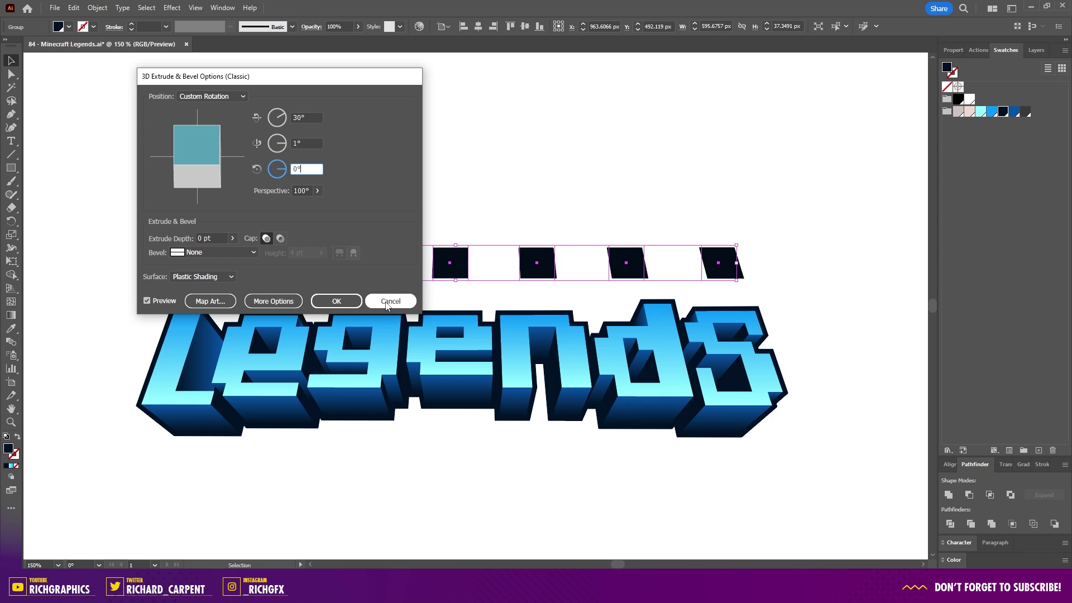
left_click(341, 301)
Expand the appearance of the slanted squares and ungroup them.
left_click(97, 8)
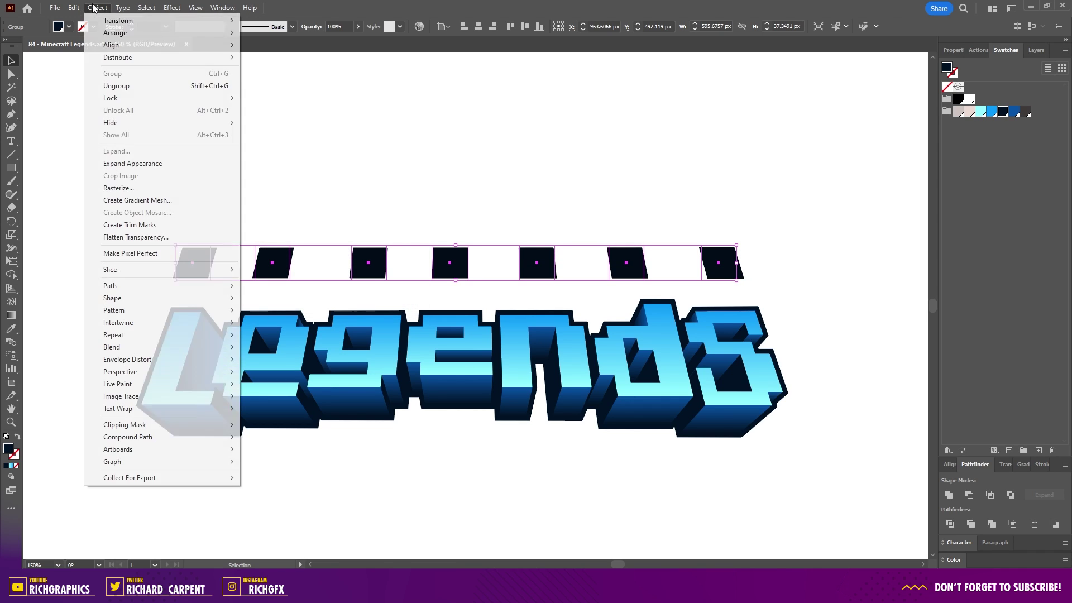
left_click(152, 165)
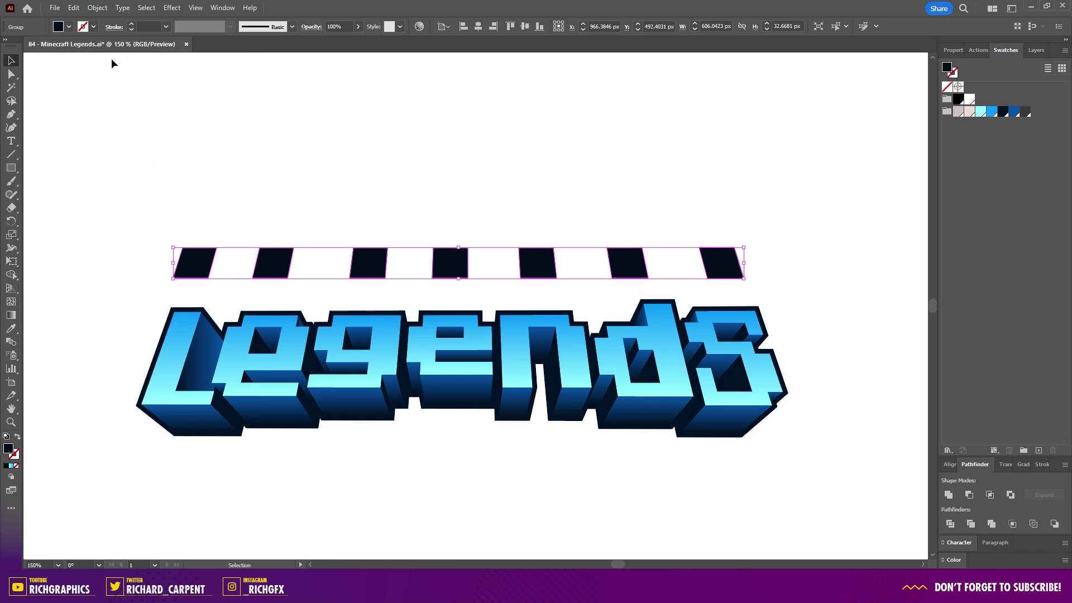
left_click(101, 11)
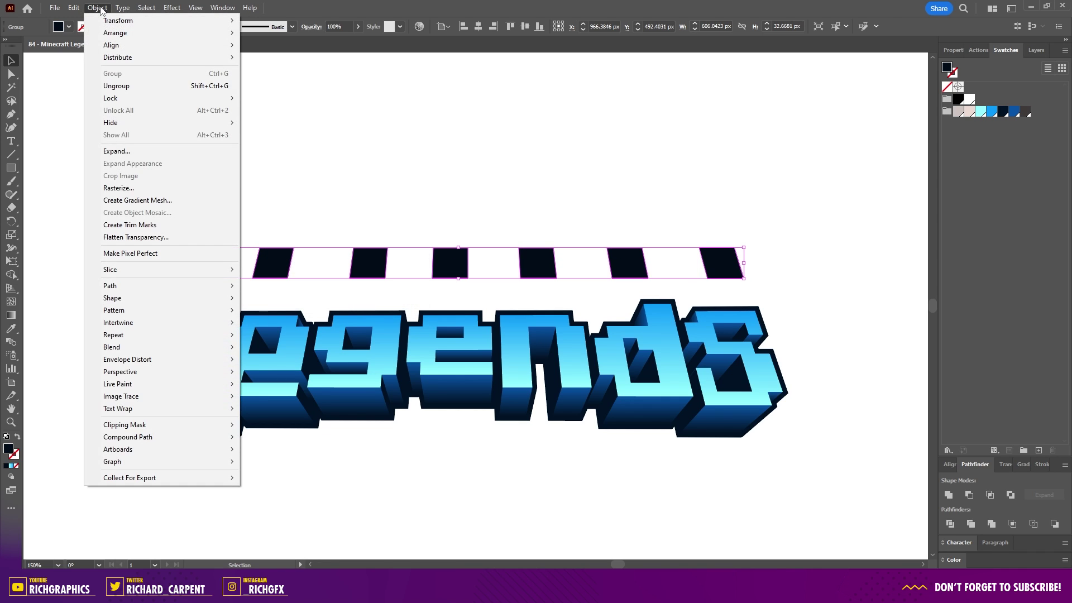
left_click(139, 87)
left_click(302, 205)
Place the first slanted square at the top of the L's front face, shrunk to about 23 × 16 px and filled white.
scroll(179, 412, "down", 1)
scroll(179, 412, "left", 1)
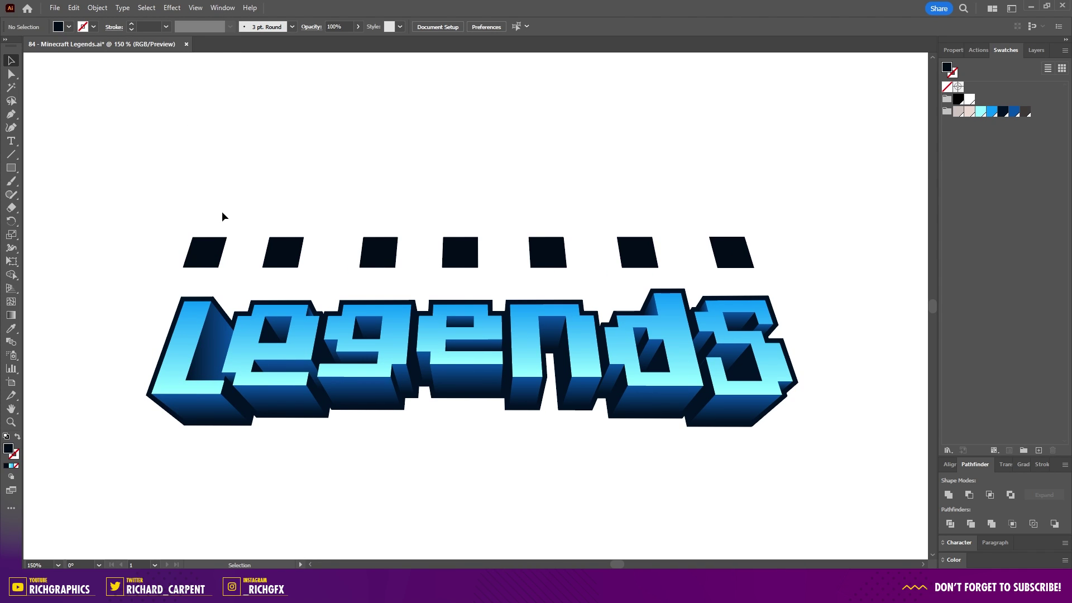
scroll(166, 299, "up", 4)
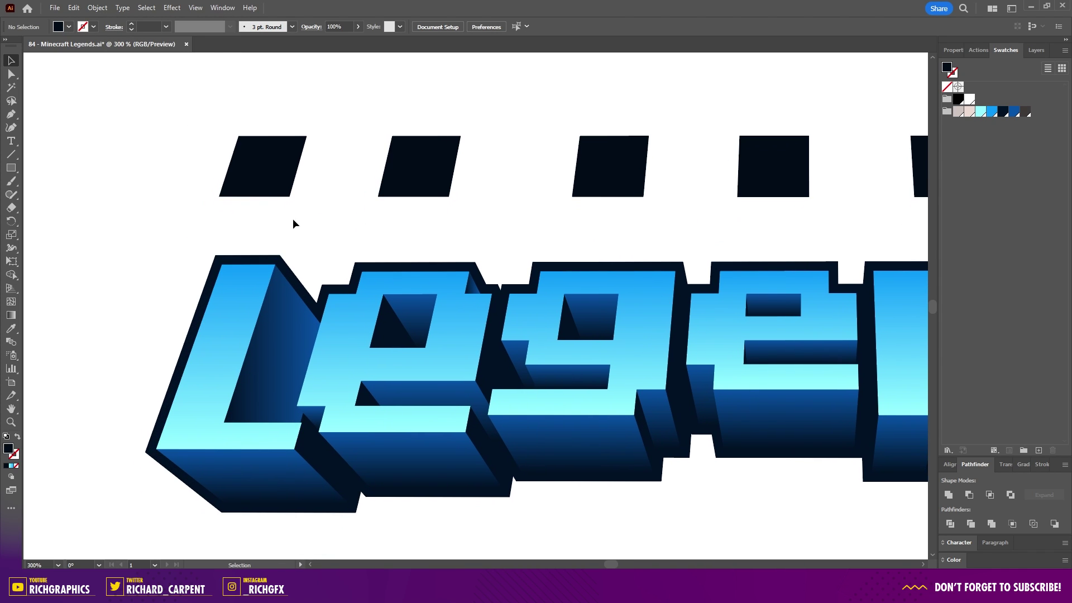
left_click(272, 168)
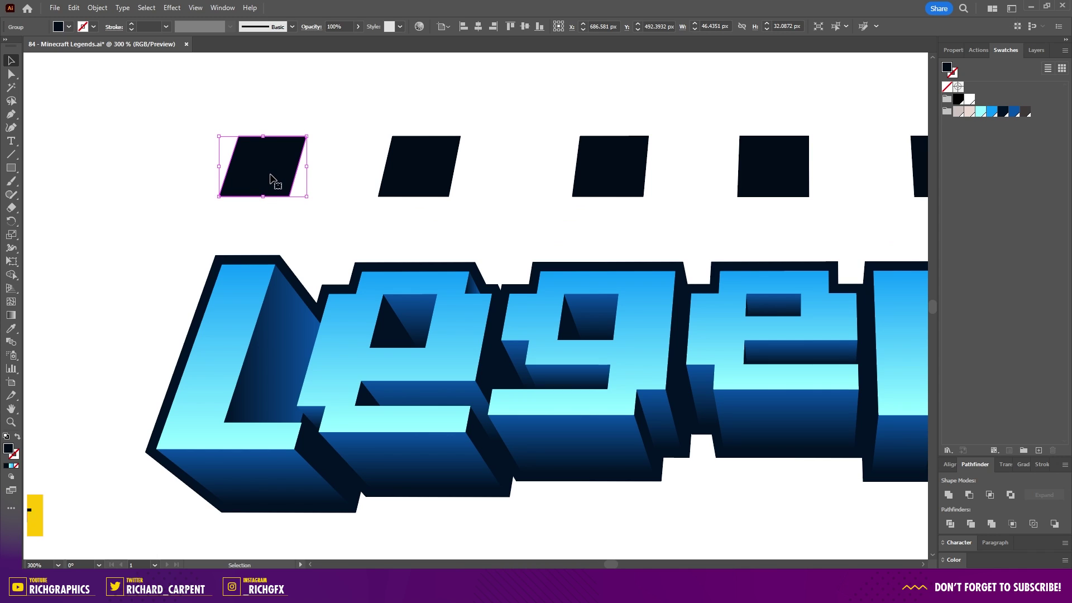
left_click_drag(270, 178, 243, 288)
key("i")
left_click(39, 75)
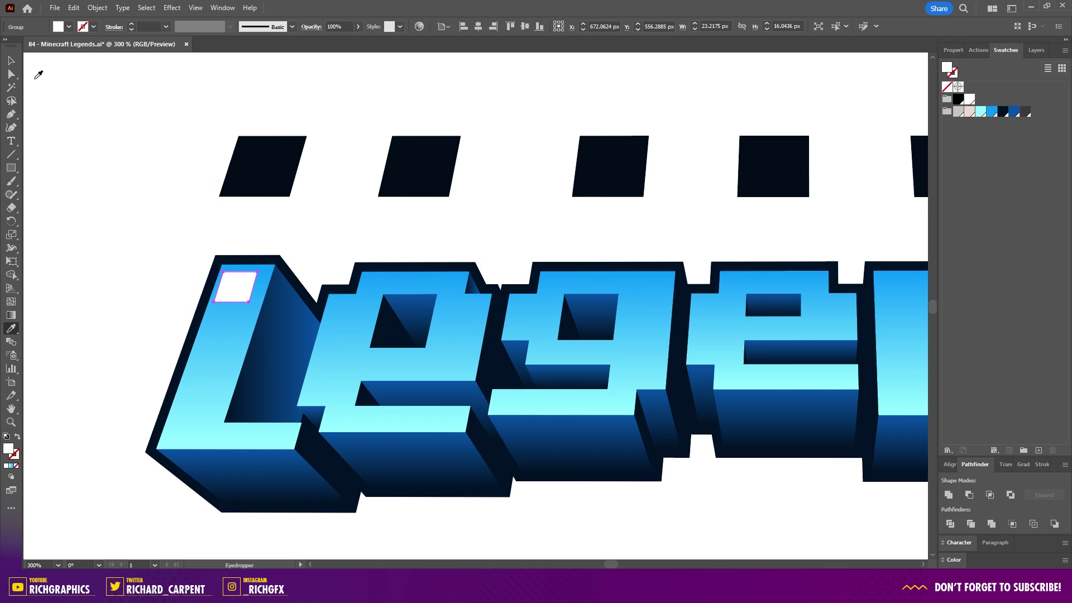
Set the white square's opacity to 50% and scale it down to about 18 × 12 px on the L.
left_click(17, 61)
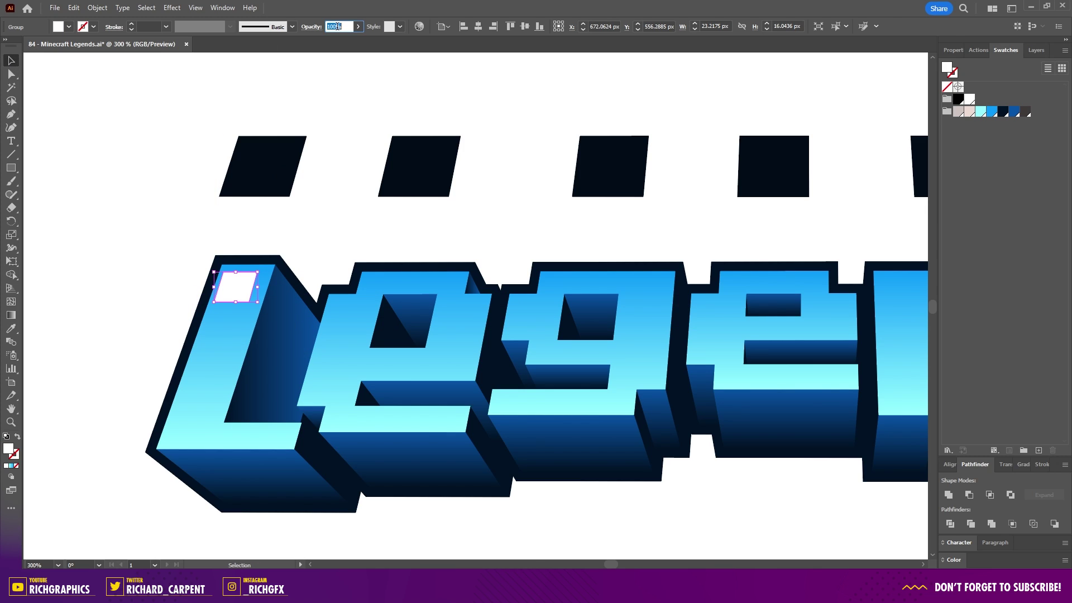
type("50")
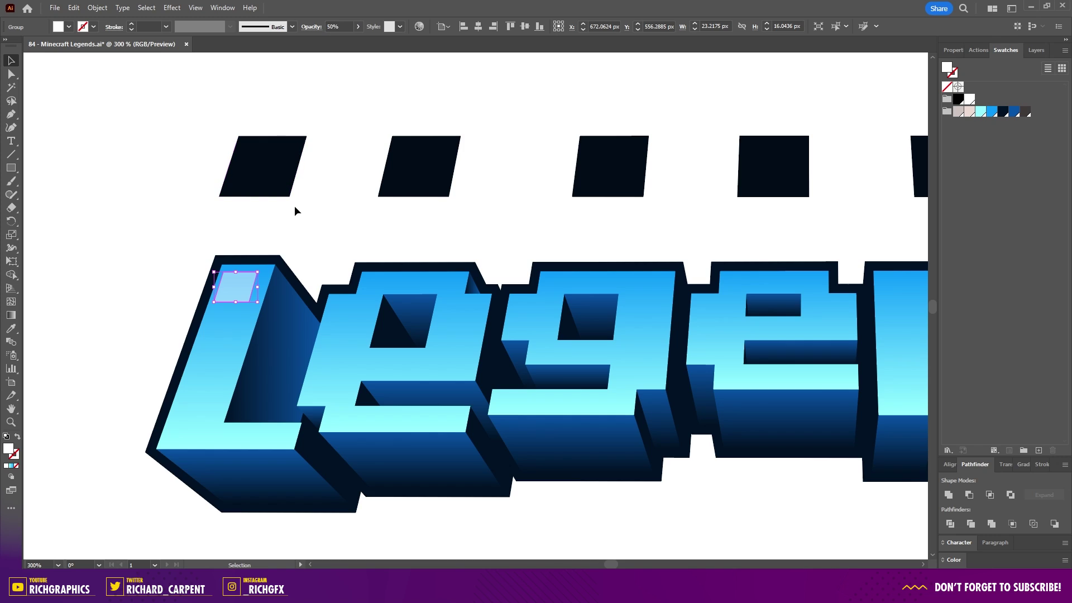
left_click_drag(258, 301, 251, 298)
key("ctrl+shift+a")
left_click(230, 287)
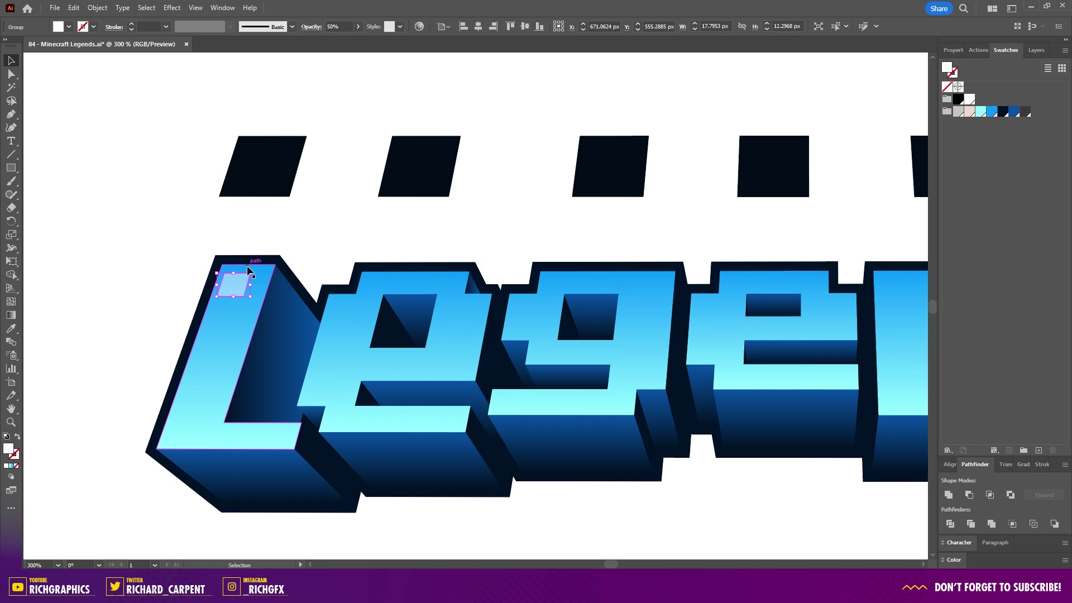
Place copies of the translucent white square down the L's stem, with a smaller one midway.
left_click_drag(241, 277, 208, 392)
key("ctrl+shift+a")
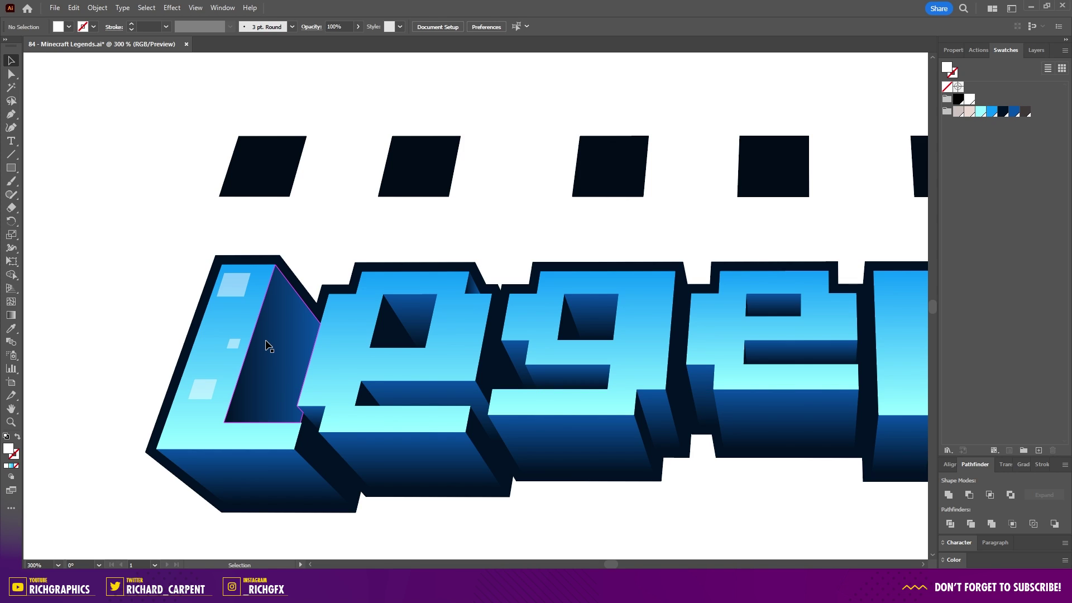
Place the second slanted square on the first e's front face, about 20 × 15 px, white at 25% opacity.
left_click(419, 179)
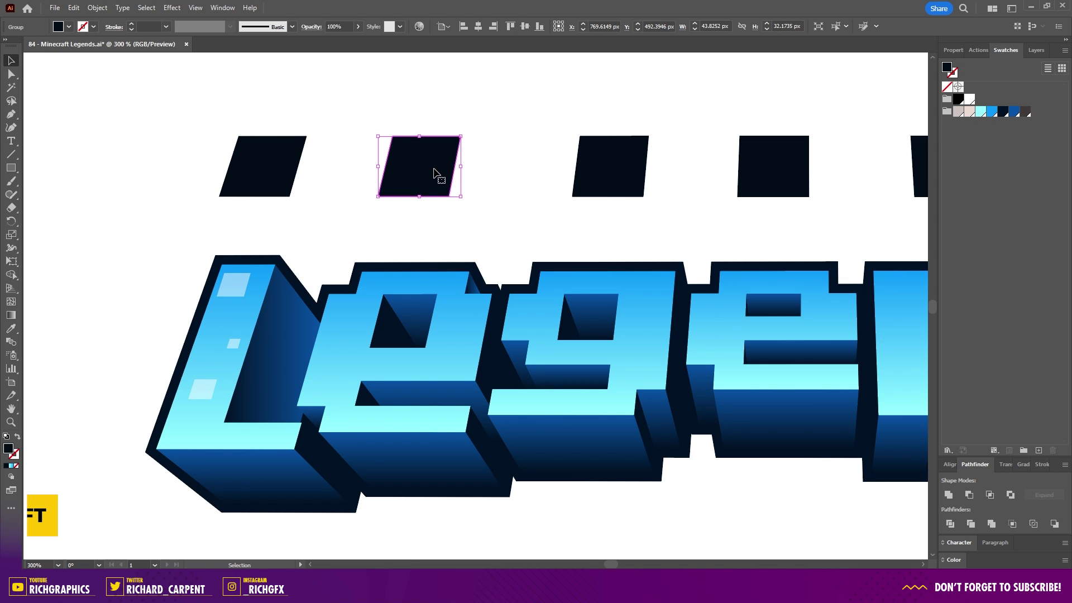
left_click_drag(421, 168, 364, 335)
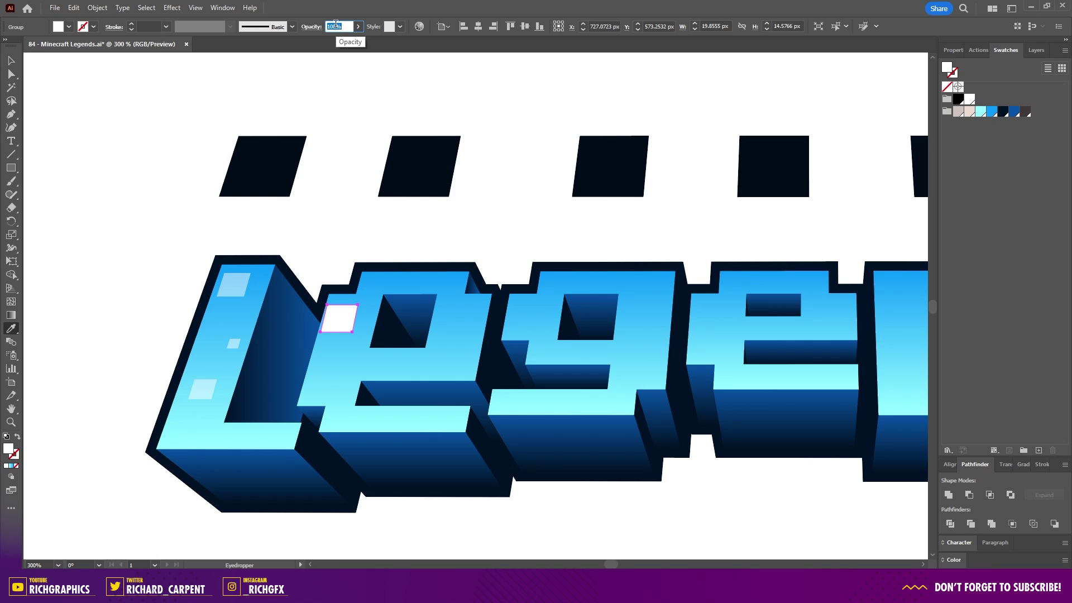
type("50")
key("Return")
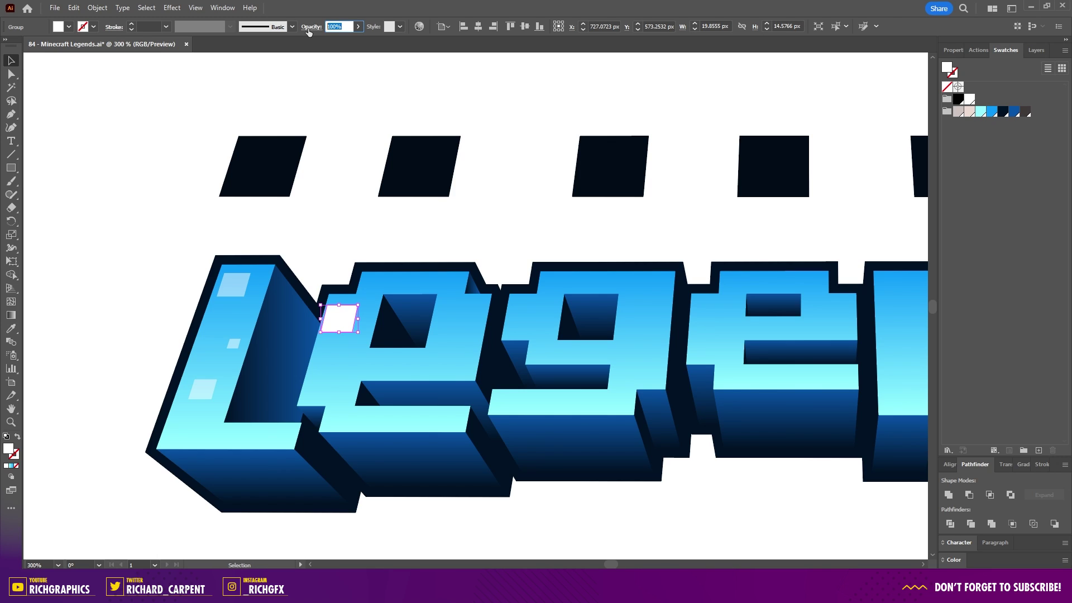
left_click(335, 26)
type("25")
key("Return")
Spread copies of the translucent square over the first e's face, some smaller and one more opaque.
key("v")
left_click_drag(362, 306, 358, 310)
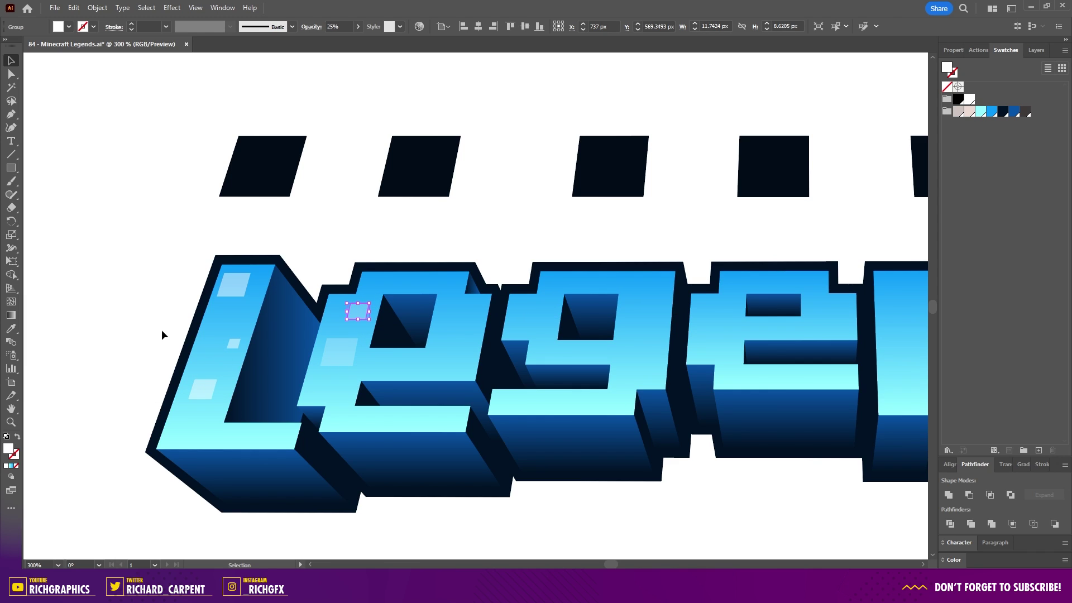
left_click_drag(359, 311, 466, 313)
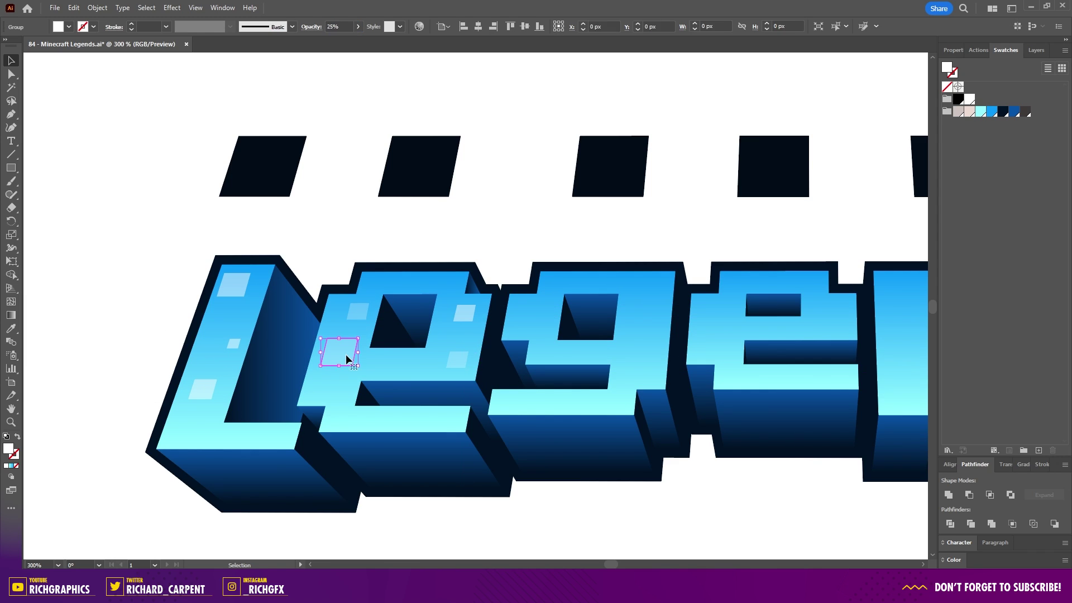
left_click_drag(453, 354, 347, 419)
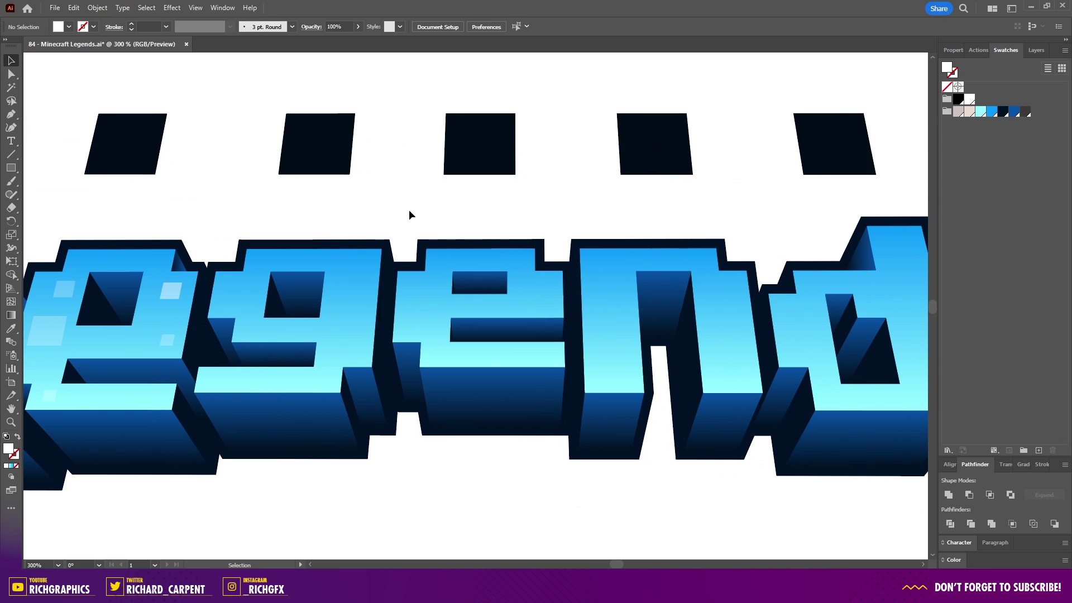
Place translucent white copies of the third slanted square in varied sizes on the g's front face.
left_click_drag(323, 141, 361, 266)
key("3")
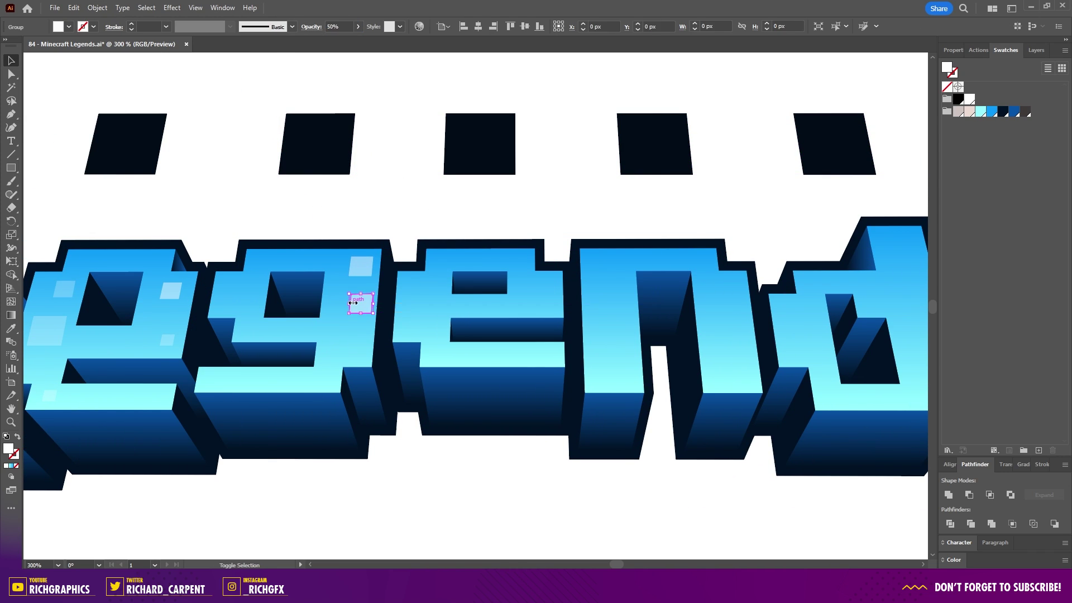
left_click_drag(363, 269, 305, 306)
scroll(312, 286, "right", 5)
Add translucent white highlights to the second e and the n from the slanted squares above them.
left_click(387, 203)
scroll(335, 274, "right", 5)
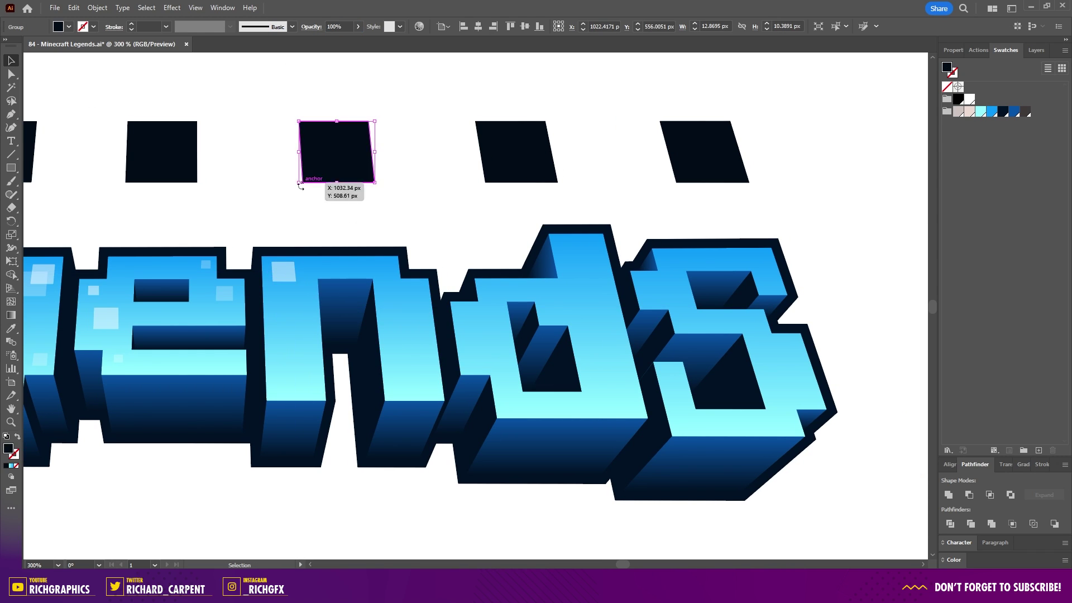
left_click_drag(285, 271, 299, 379)
scroll(383, 240, "right", 6)
Add translucent white highlights in varied sizes to the front faces of the d and s.
left_click_drag(347, 181, 402, 260)
left_click_drag(377, 309, 280, 328)
left_click_drag(540, 159, 575, 272)
key("Delete")
left_click_drag(574, 271, 477, 397)
Delete the row of dark slanted squares above the Legends lettering.
key("ctrl+minus")
key("ctrl+minus")
left_click_drag(123, 186, 786, 274)
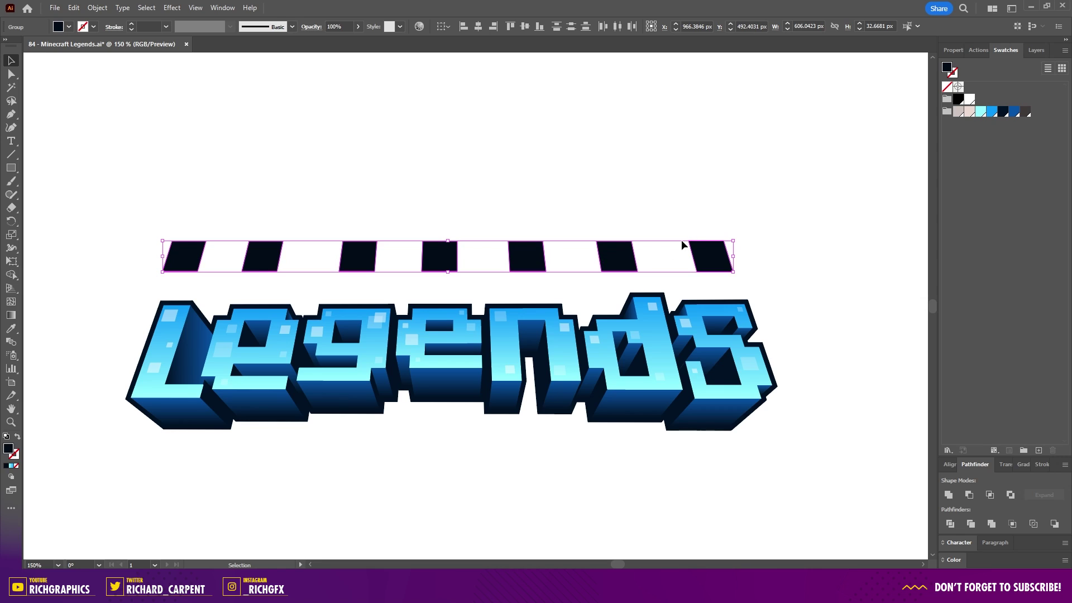
key("Delete")
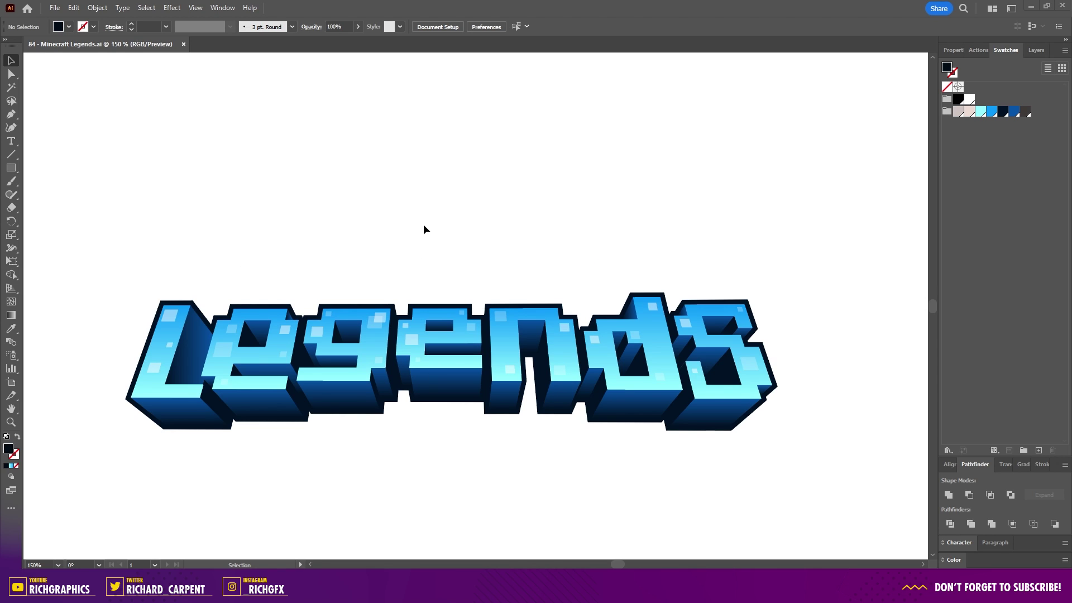
Move the MINECRAFT text above the Legends lettering and scale it down to about 472 × 63 px.
scroll(410, 183, "down", 2)
scroll(430, 237, "up", 3)
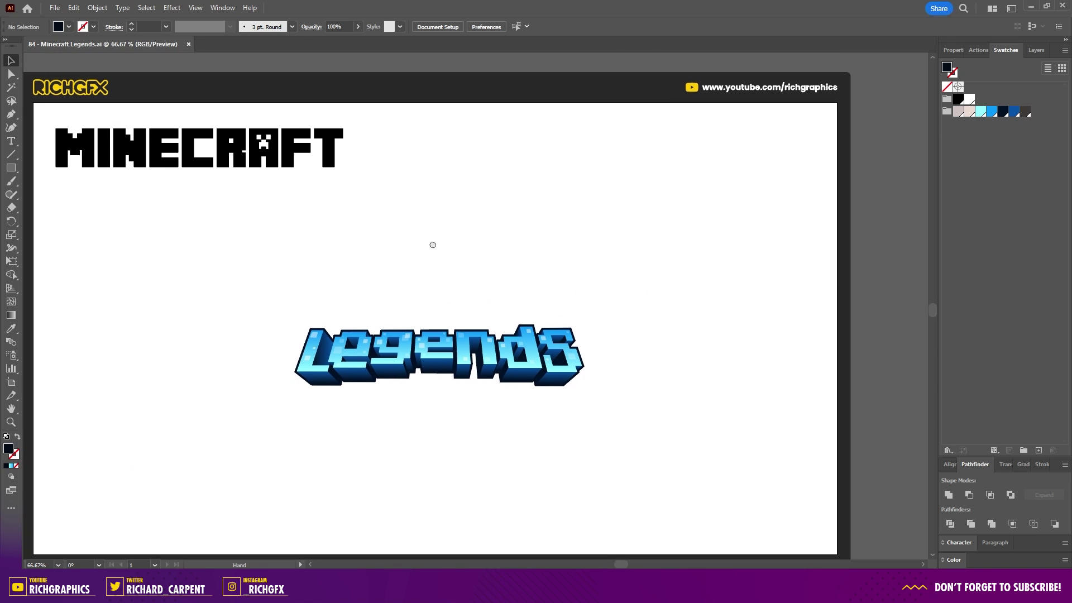
left_click(239, 151)
left_click_drag(238, 151, 477, 270)
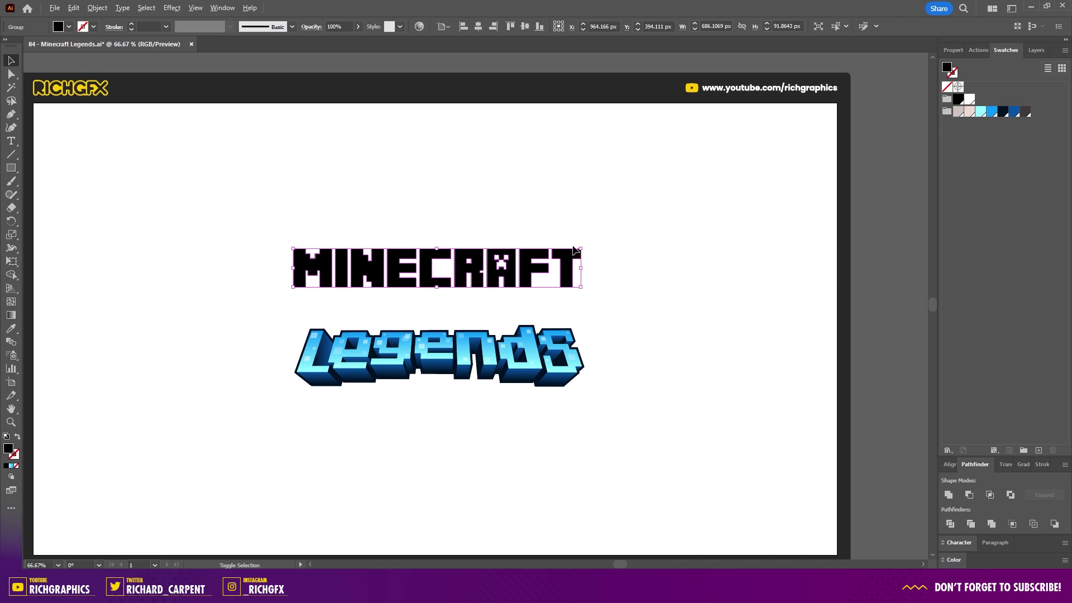
left_click_drag(579, 250, 545, 263)
left_click(466, 209)
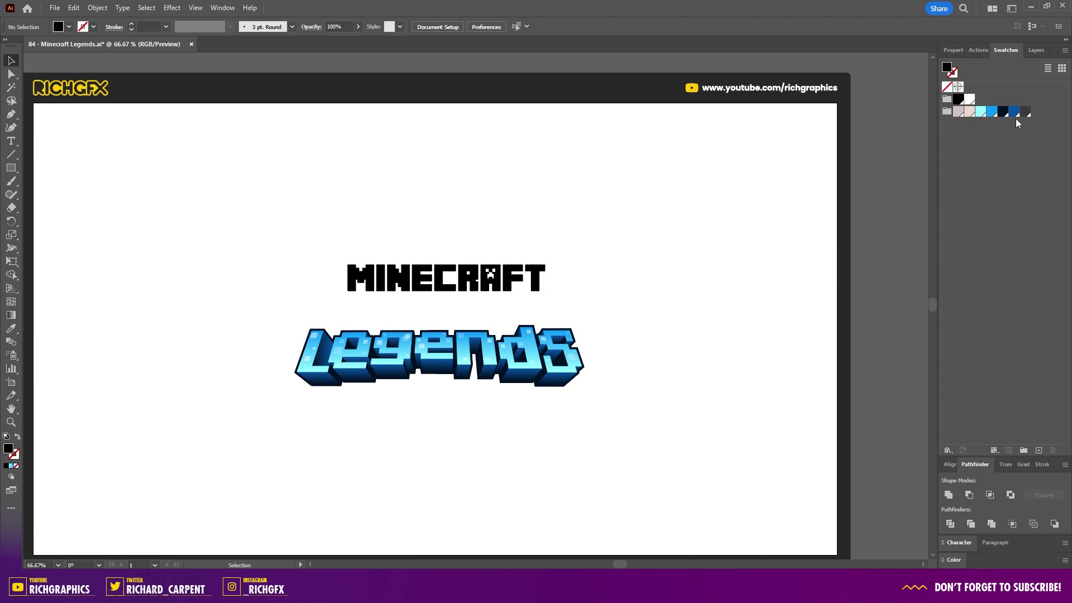
Fill the MINECRAFT text with the light greyish-pink swatch.
left_click(485, 286)
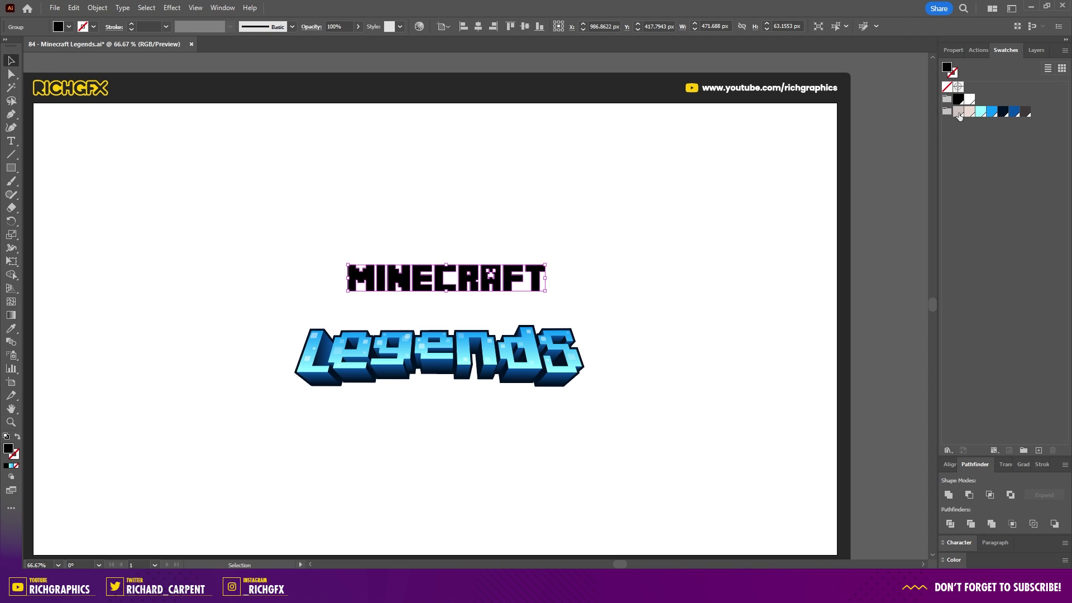
left_click(958, 113)
left_click(557, 298)
Start a classic 3D Extrude & Bevel effect on the MINECRAFT text with rotations of 33°, 1° and 0°.
scroll(496, 290, "up", 1)
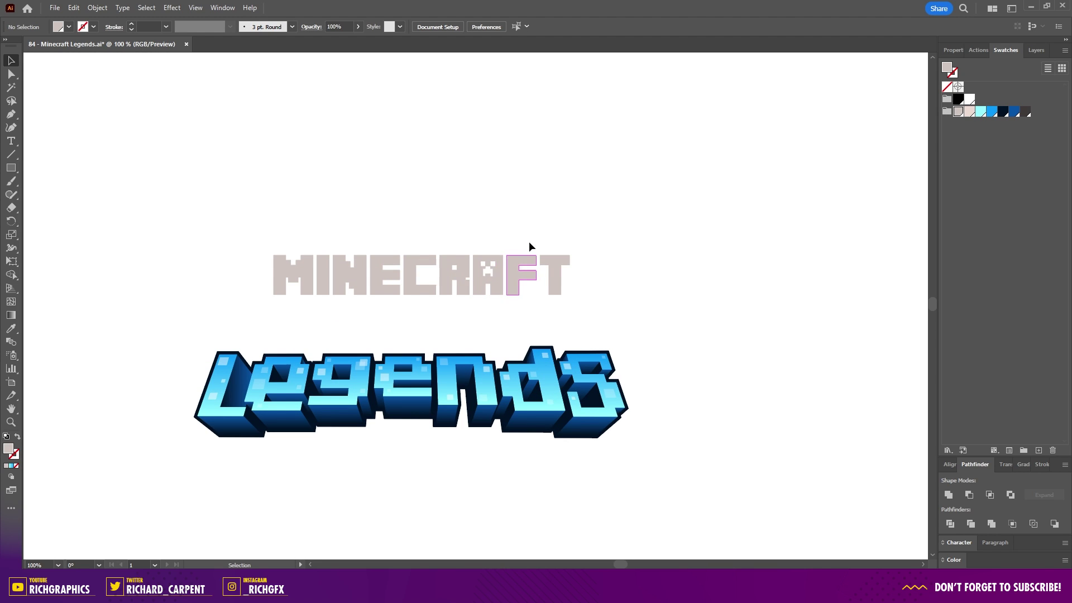
scroll(446, 263, "down", 1)
scroll(447, 263, "left", 1)
left_click(400, 236)
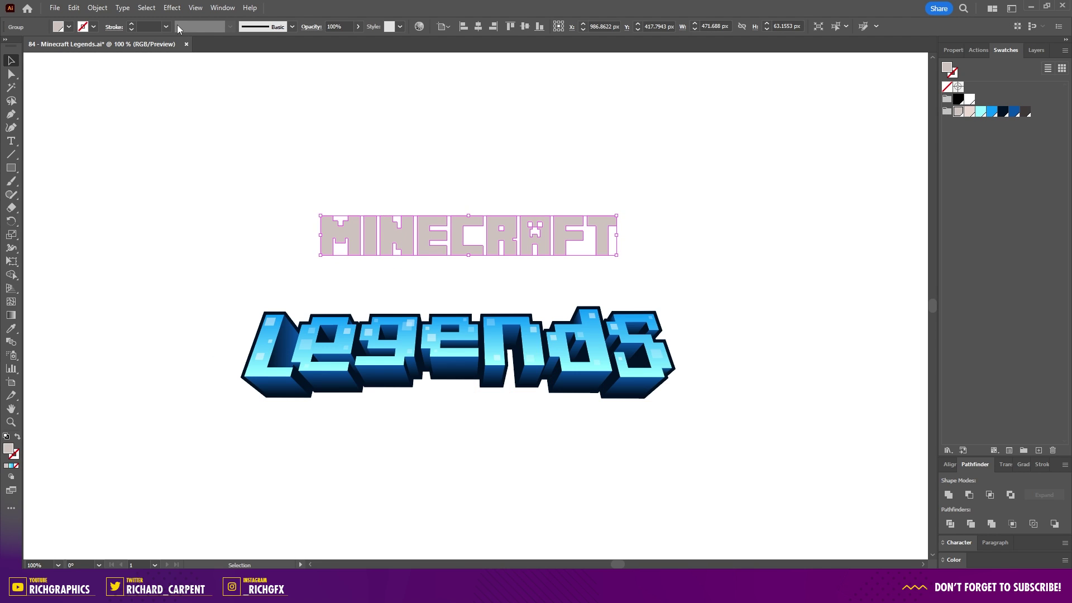
left_click(172, 8)
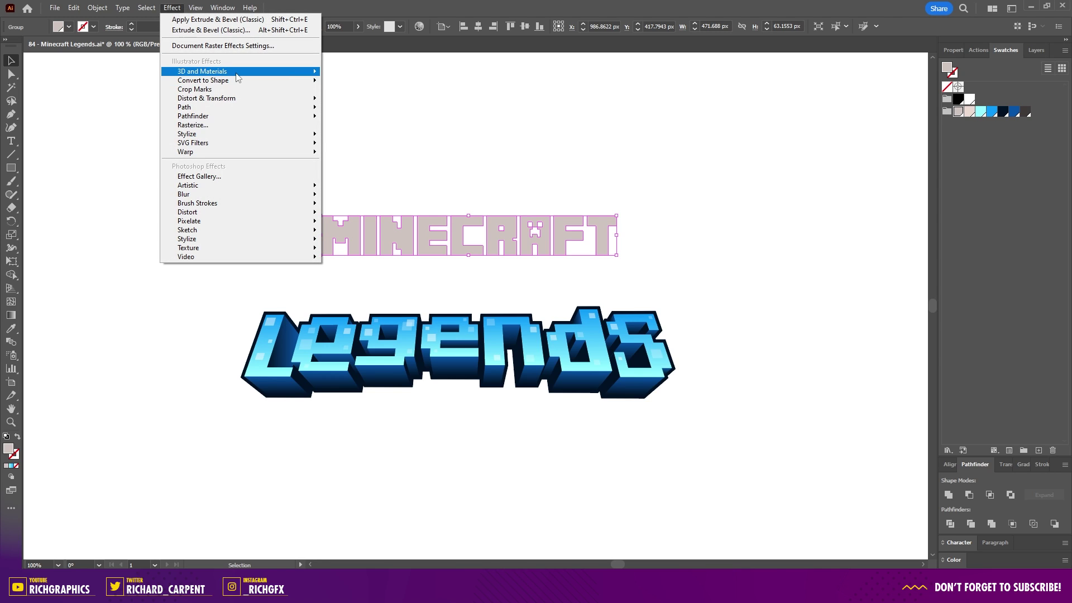
mouse_move(237, 74)
mouse_move(381, 139)
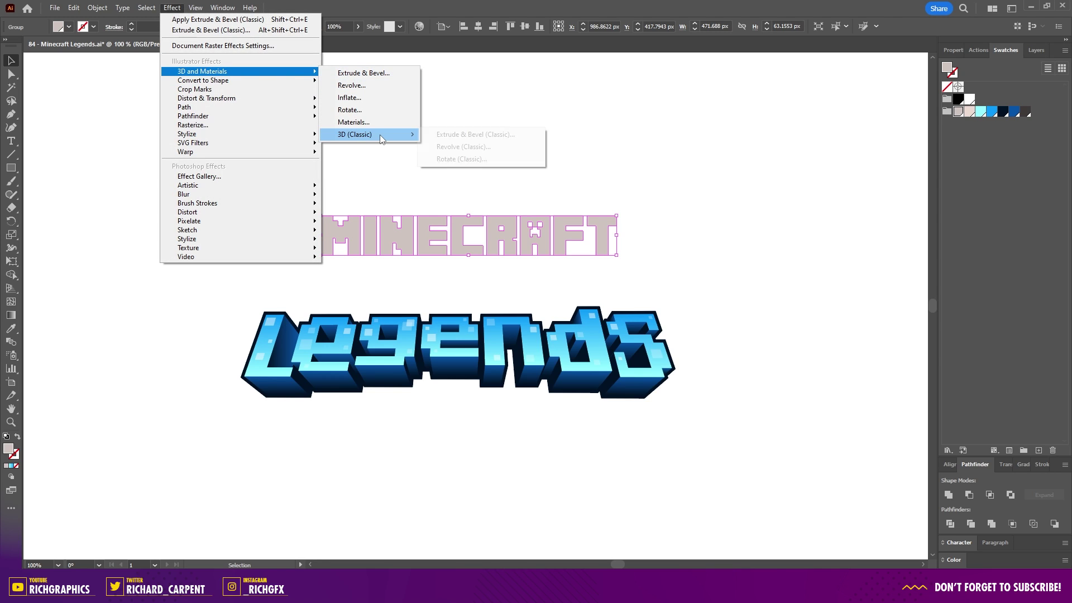
left_click(512, 134)
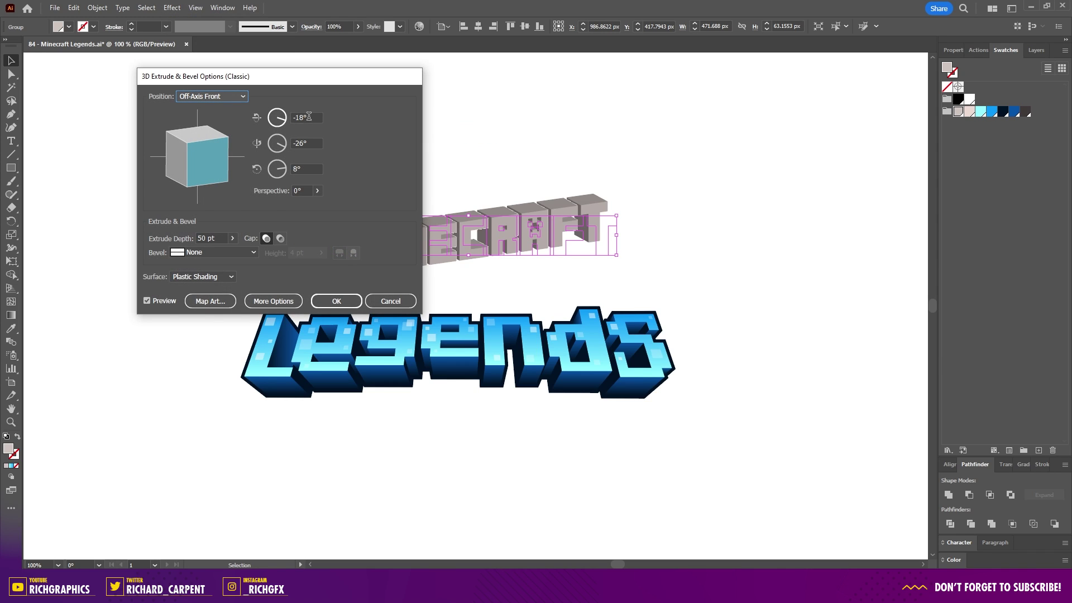
left_click(274, 118)
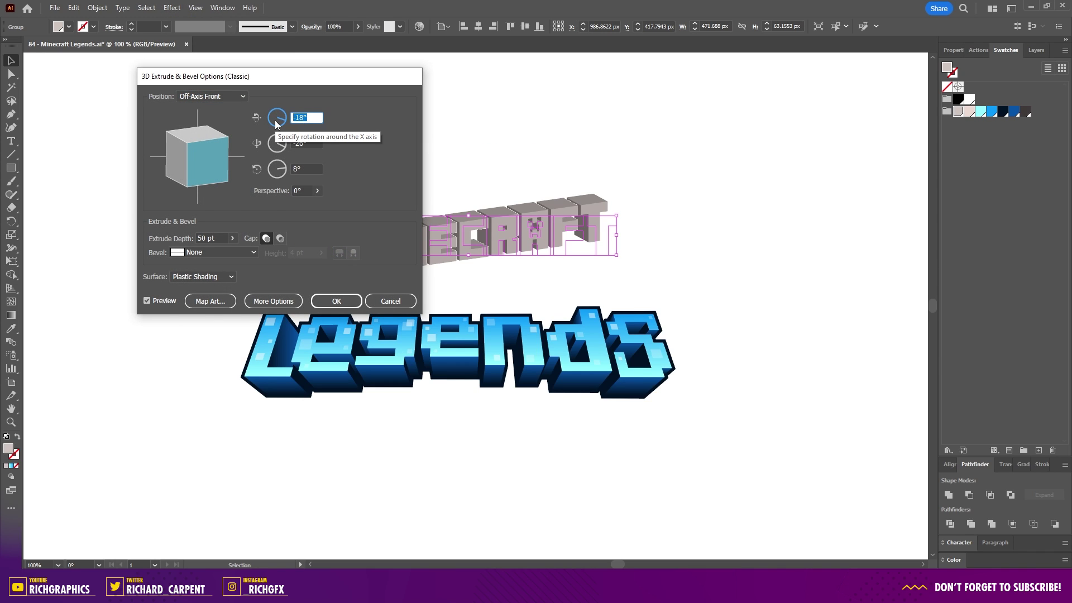
type("33")
key("Tab")
type("1")
key("Tab")
type("0")
key("Tab")
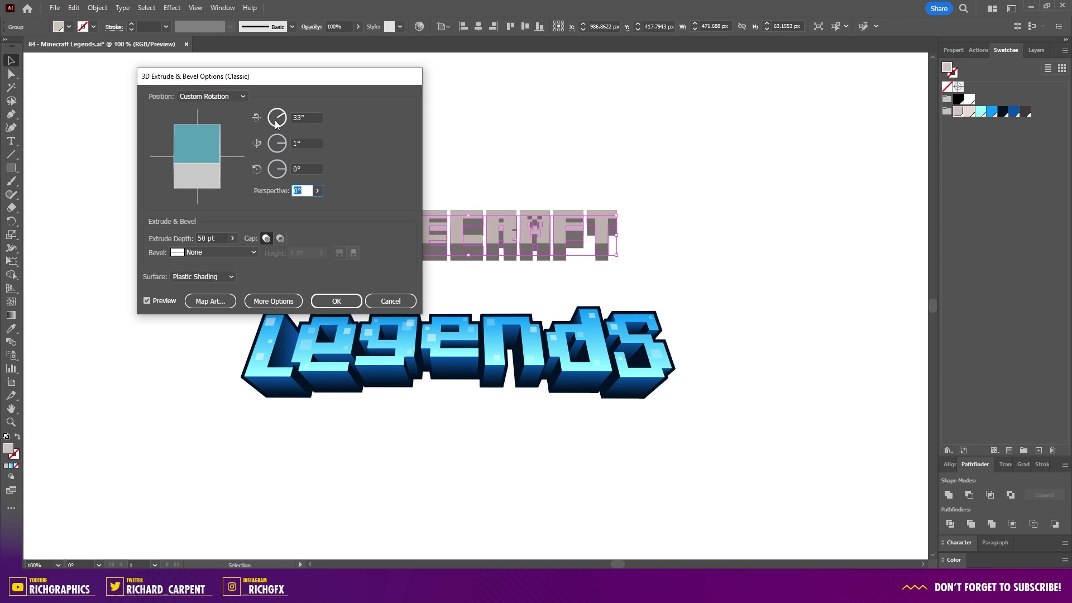
Set the extrusion's perspective to 100° and depth to 100 pt, and apply the effect.
type("100")
left_click(202, 238)
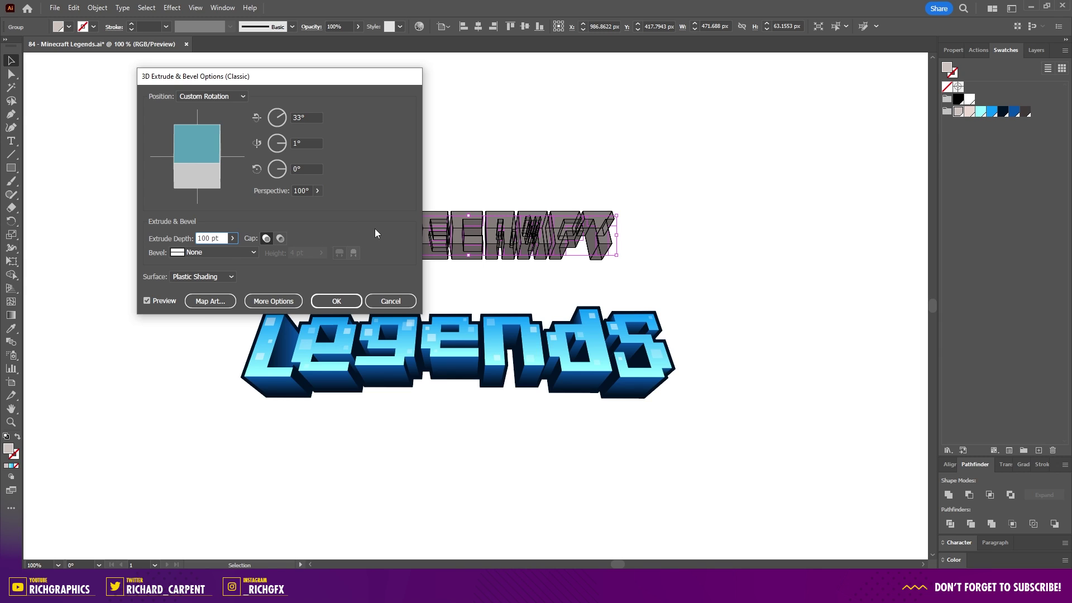
left_click(345, 298)
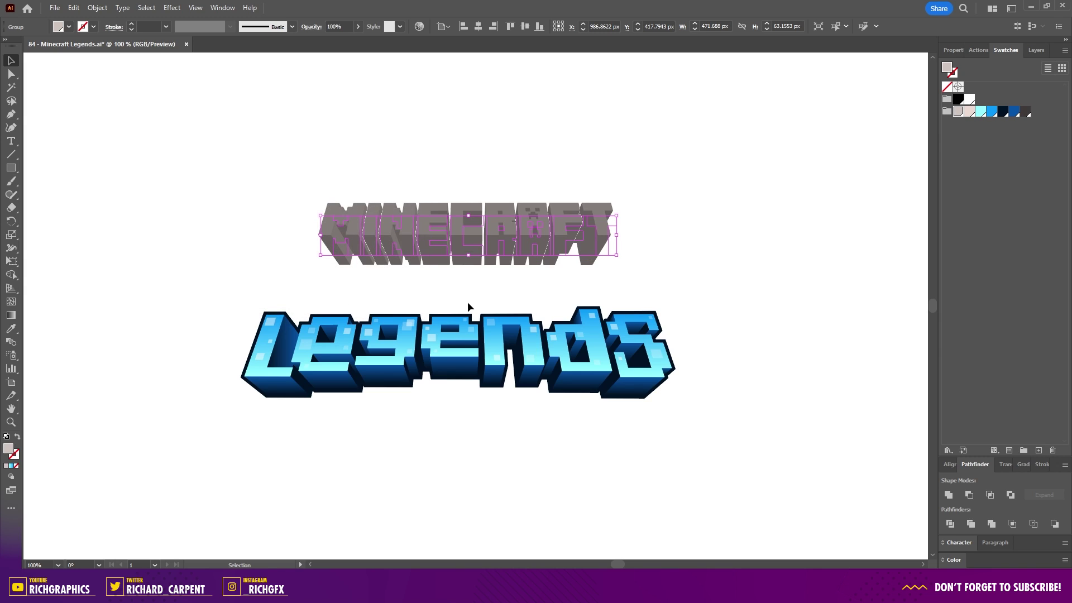
Expand the appearance of the extruded MINECRAFT text and apply the Pathfinder Trim operation to it.
left_click(97, 9)
left_click(182, 164)
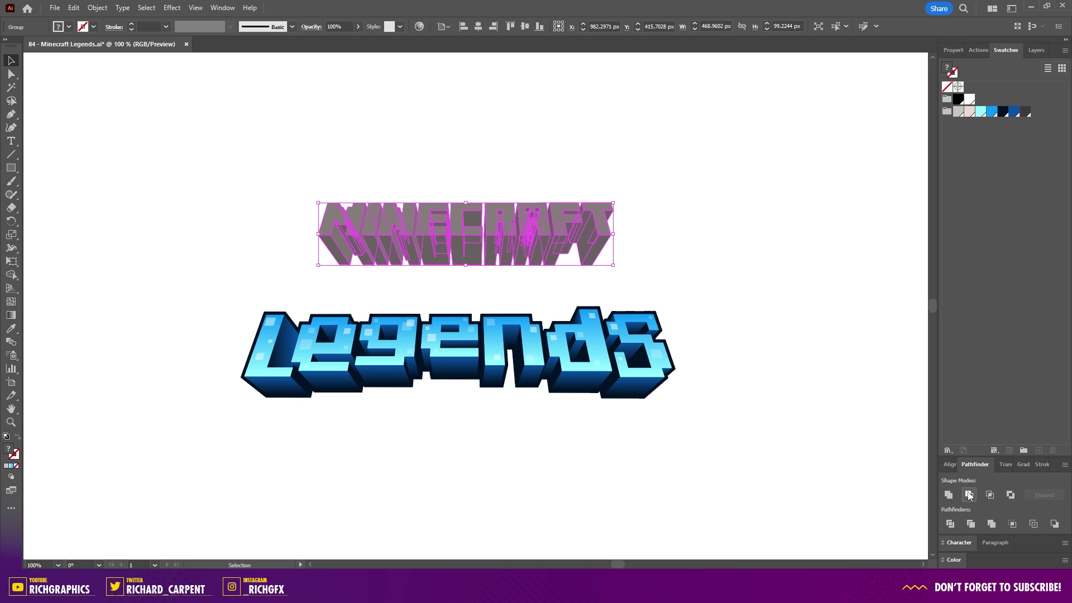
left_click(972, 524)
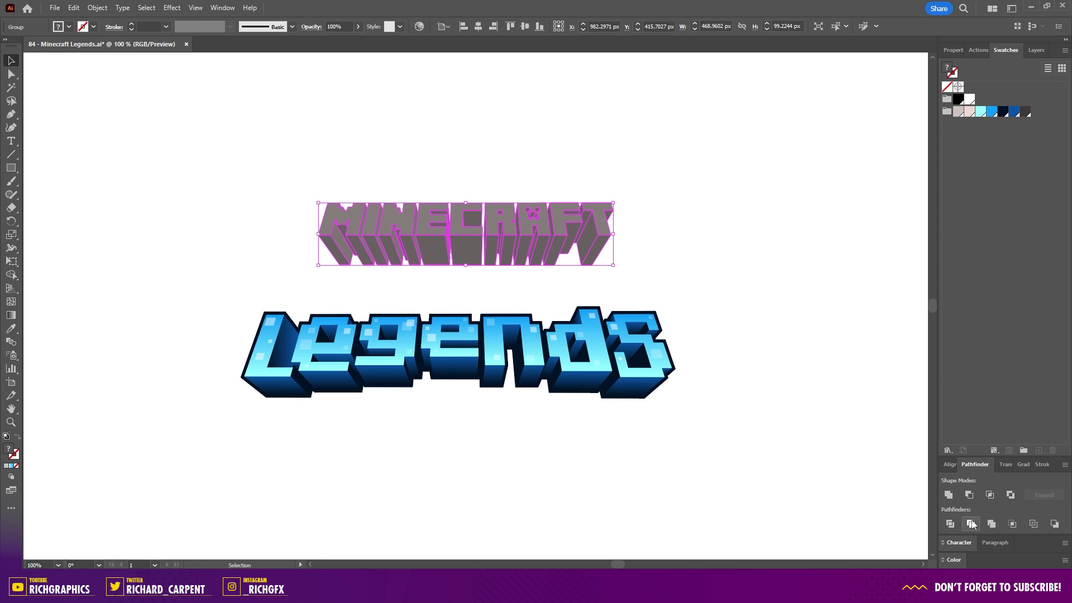
Ungroup the trimmed MINECRAFT artwork and review its separate paths in the layer list.
left_click(98, 8)
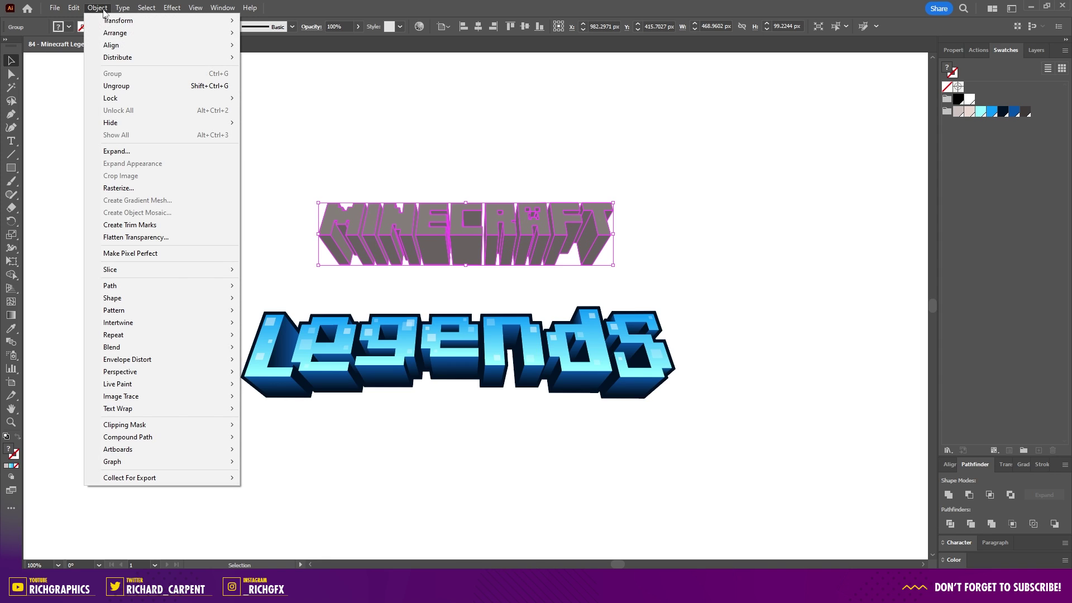
left_click(154, 90)
left_click(1036, 50)
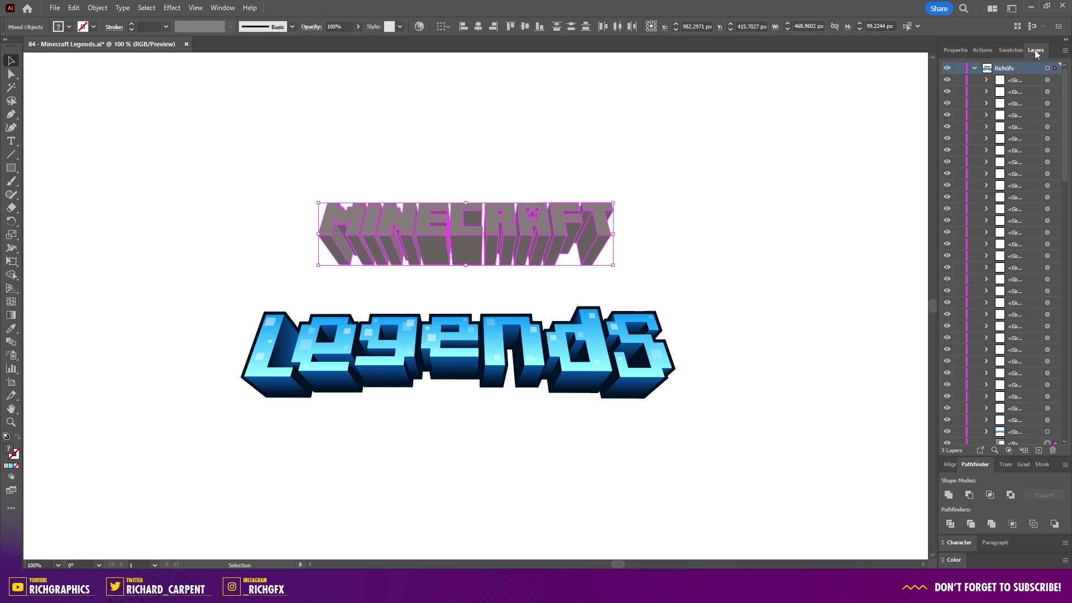
scroll(1036, 223, "down", 10)
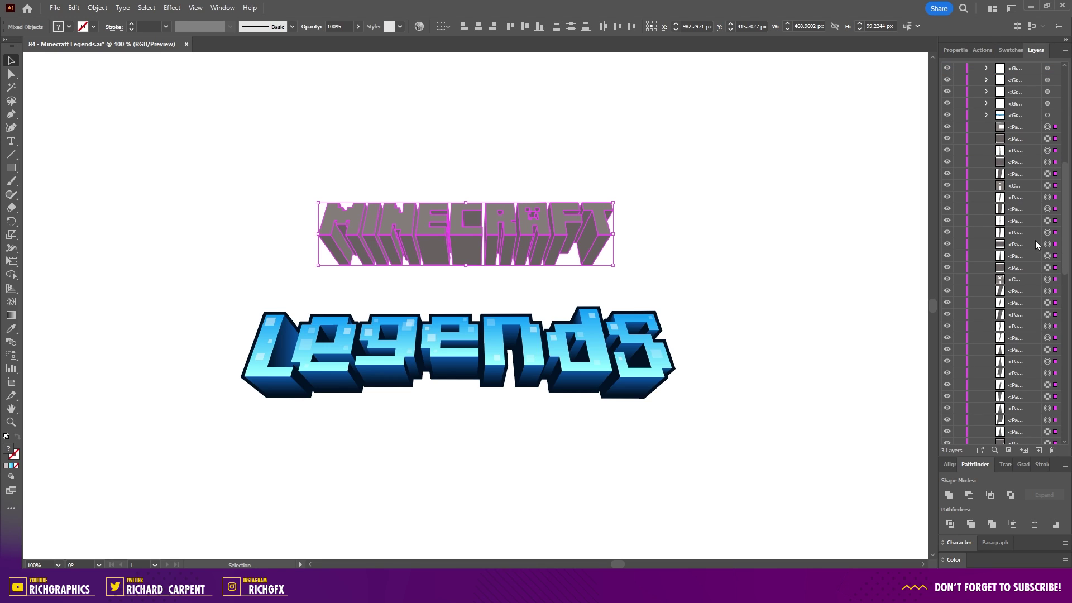
scroll(1023, 325, "up", 2)
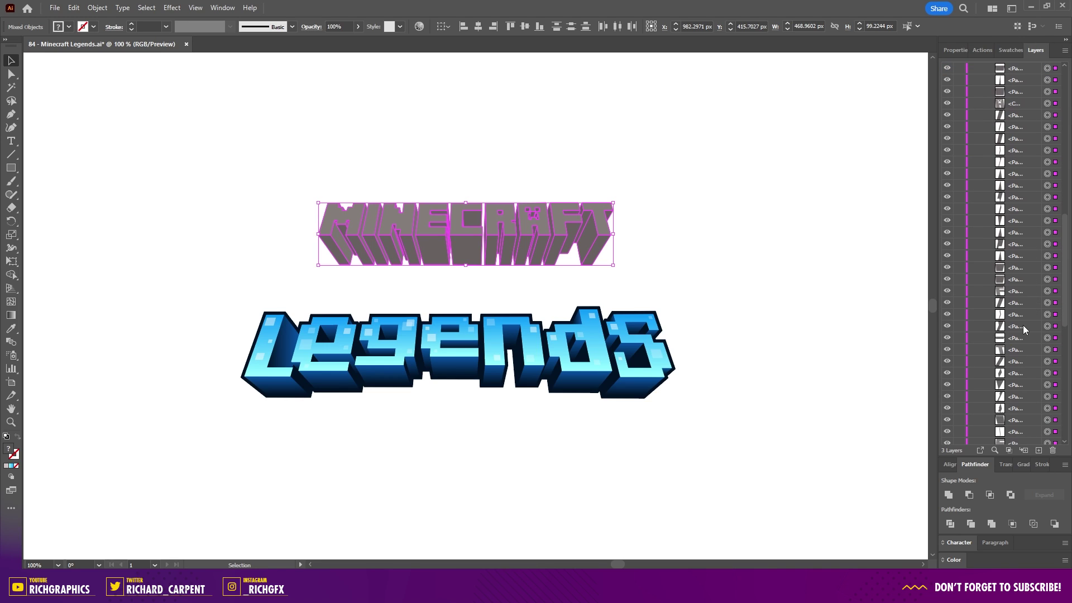
Select the front faces of all nine MINECRAFT letters and group them.
left_click(689, 183)
scroll(466, 168, "up", 1)
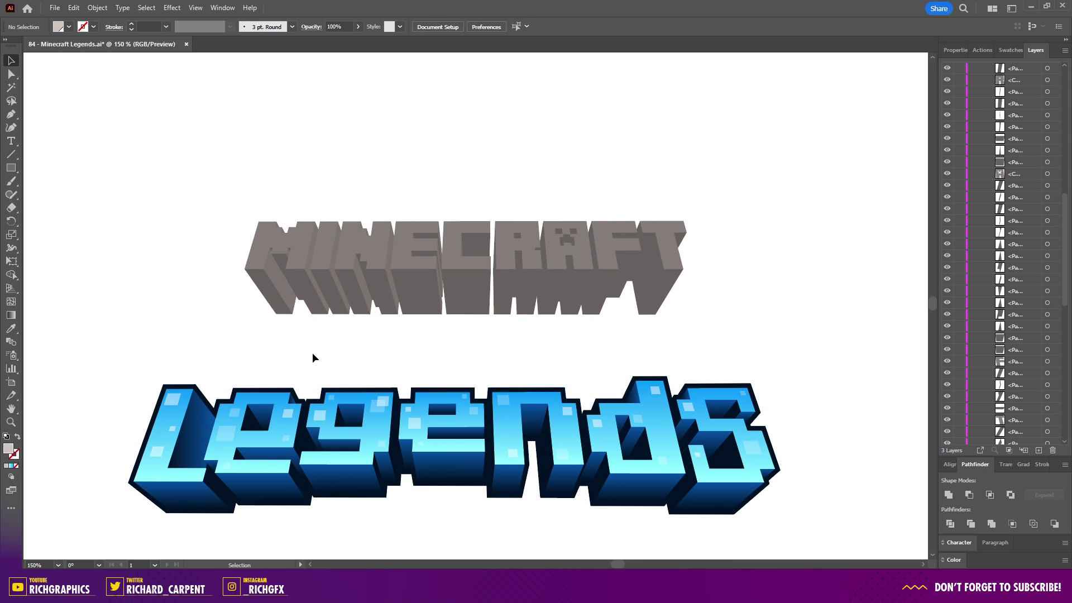
left_click(275, 246)
left_click(321, 236, "shift")
left_click(363, 228, "shift")
left_click(416, 240, "shift")
left_click(457, 261, "shift")
left_click(516, 246, "shift")
left_click(564, 240, "shift")
left_click(612, 235, "shift")
left_click(661, 234, "shift")
left_click(97, 8)
left_click(126, 73)
Select and group the downward-facing extrusion faces of all the MINECRAFT letters, and fill the group with red #d62d2d.
left_click(350, 219)
left_click(268, 295, "shift")
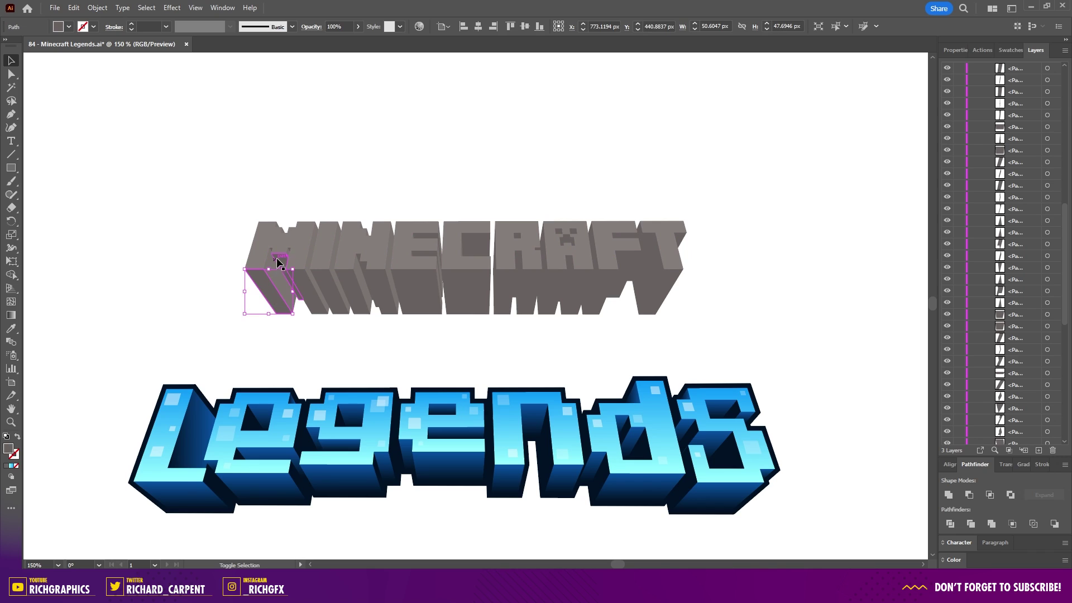
left_click(281, 265, "shift")
key("ctrl+plus")
key("ctrl+plus")
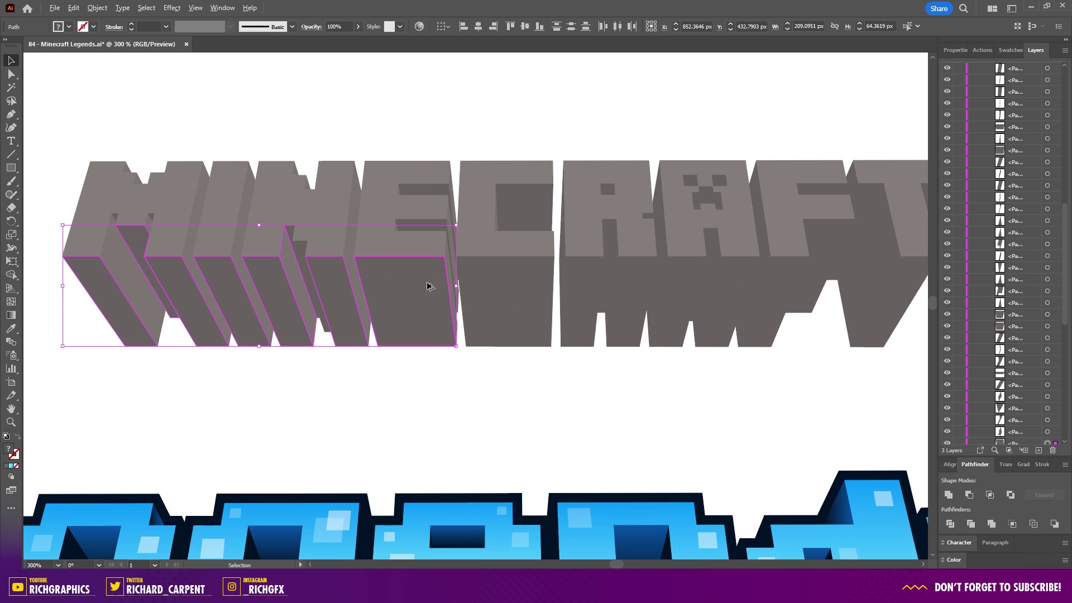
scroll(291, 243, "up", 1)
left_click(402, 313, "shift")
left_click(518, 297, "shift")
left_click(602, 302, "shift")
left_click(631, 313, "shift")
left_click(672, 302, "shift")
left_click(782, 313, "shift")
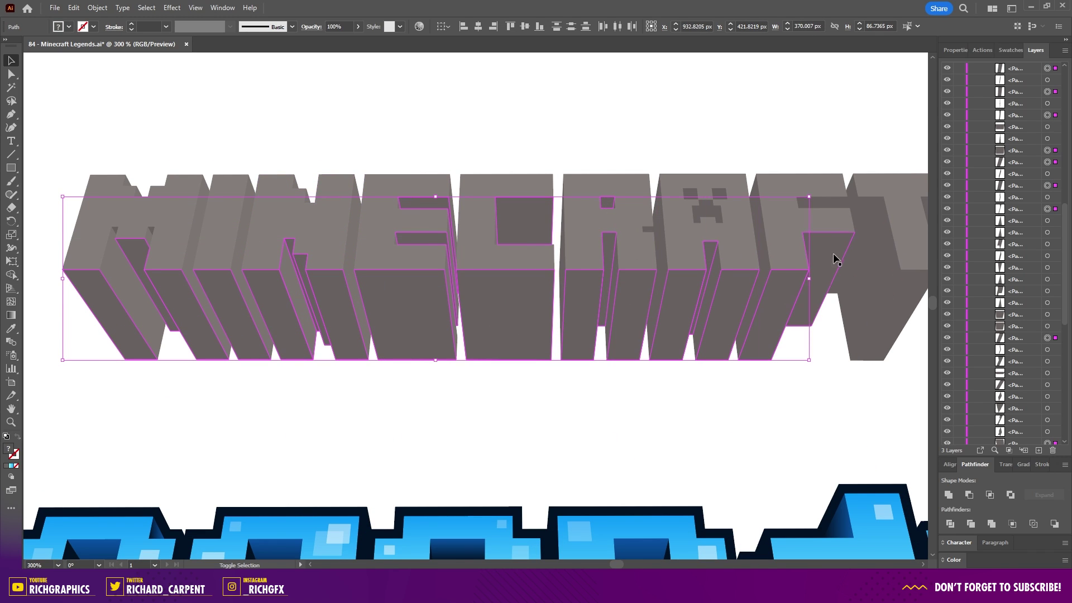
left_click(833, 270, "shift")
scroll(742, 275, "right", 2)
scroll(583, 179, "up", 3)
left_click(511, 266, "shift")
scroll(370, 318, "down", 3)
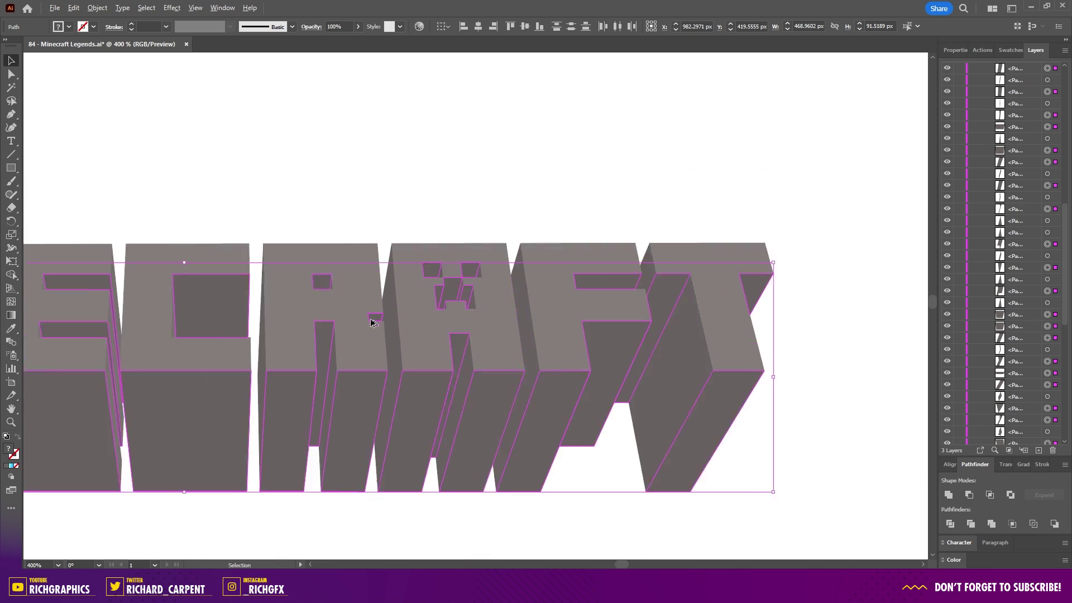
key("ctrl+g")
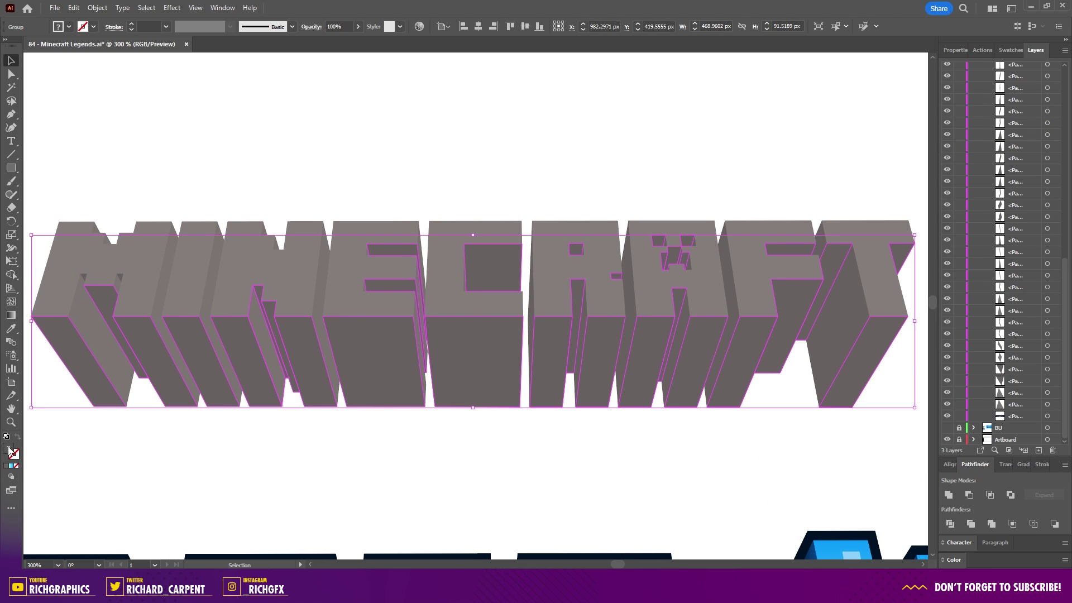
double_click(8, 449)
left_click_drag(338, 134, 377, 130)
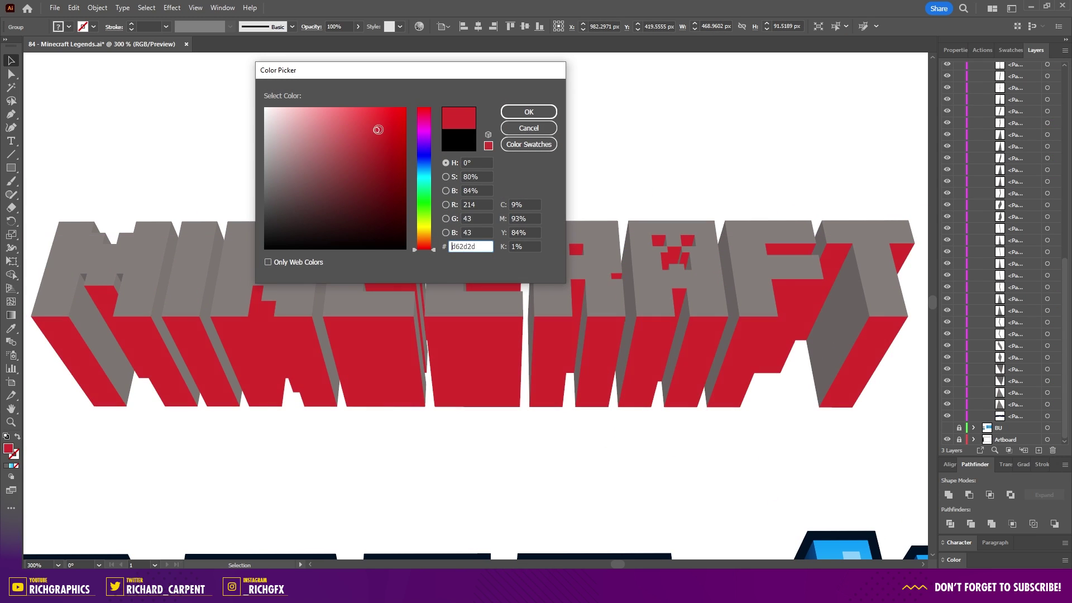
left_click(514, 111)
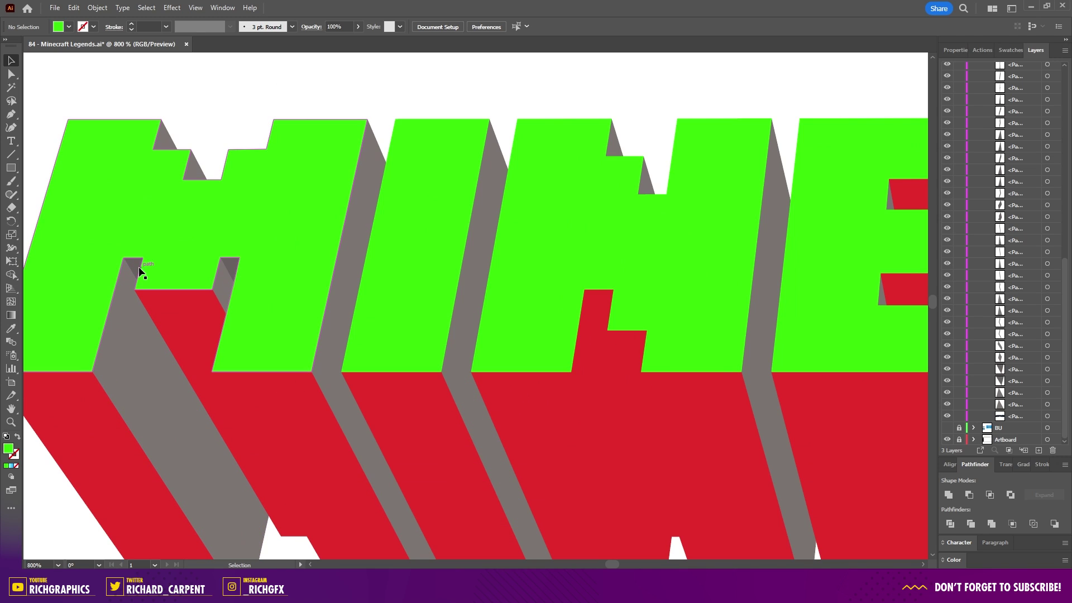
Select the remaining grey side faces of all the MINECRAFT letters, group them and fill the group with dark purple.
double_click(134, 267)
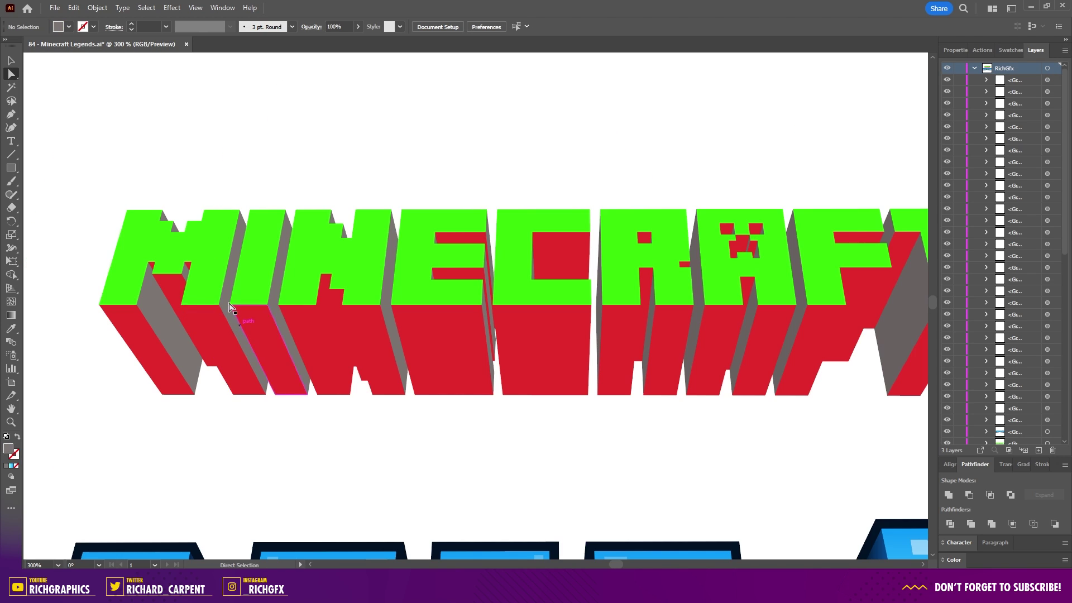
scroll(171, 208, "up", 5)
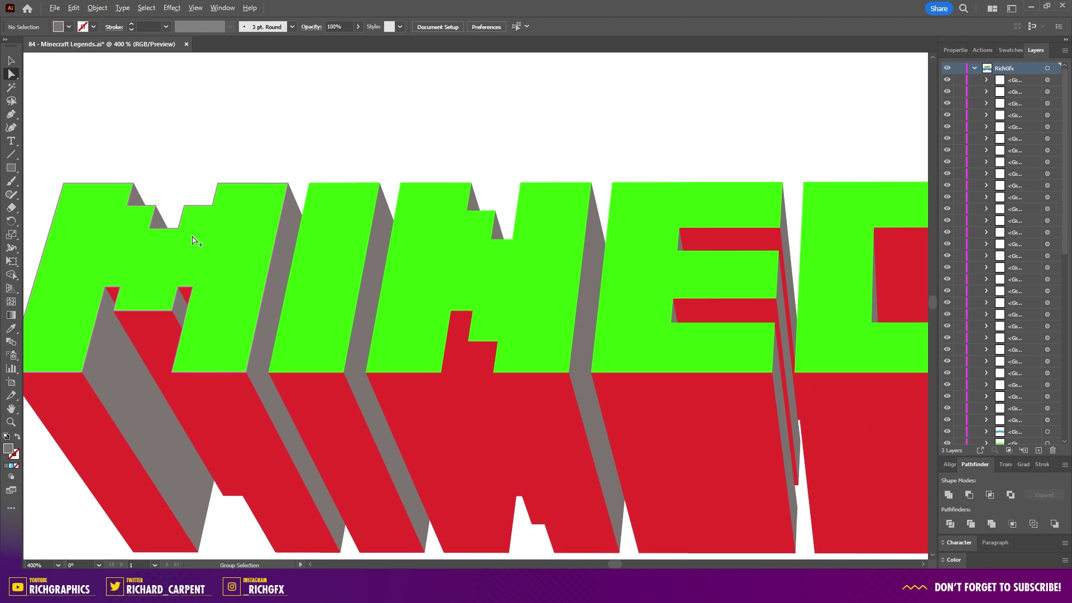
left_click(138, 203)
left_click(158, 221, "shift")
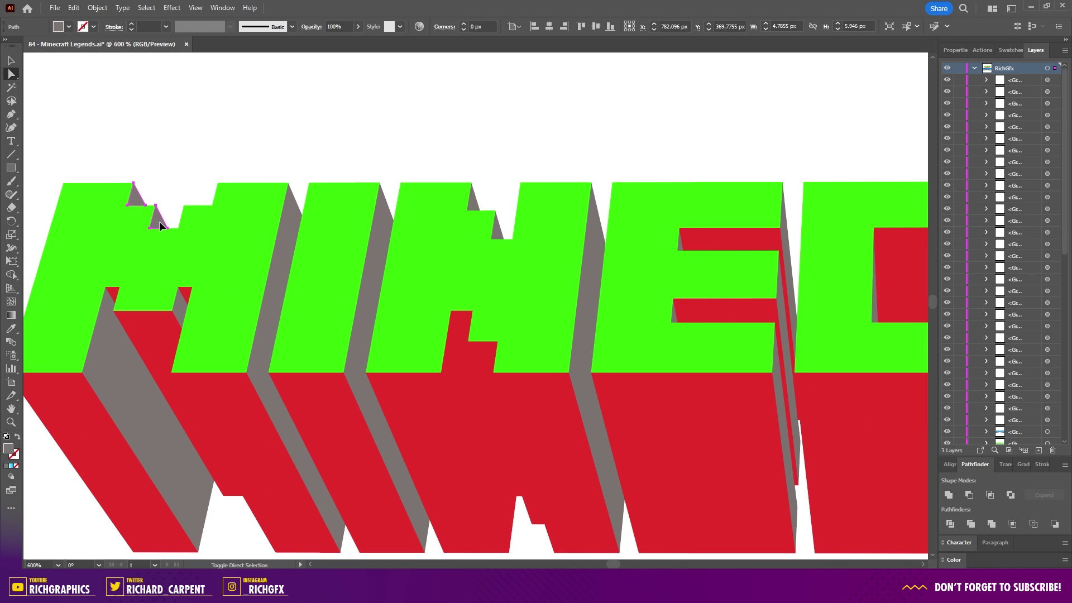
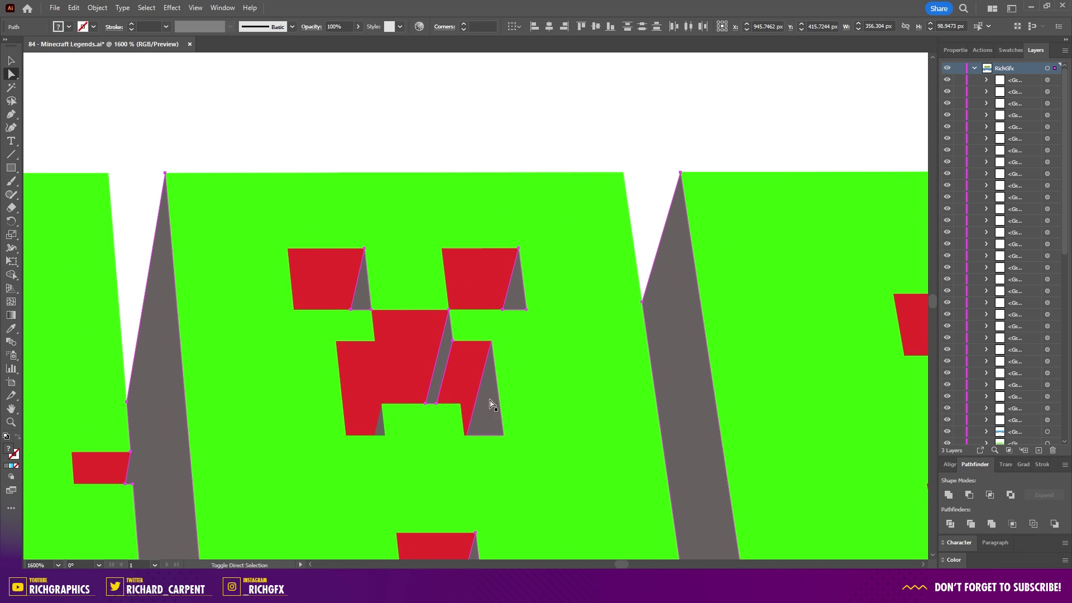
scroll(491, 405, "down", 6)
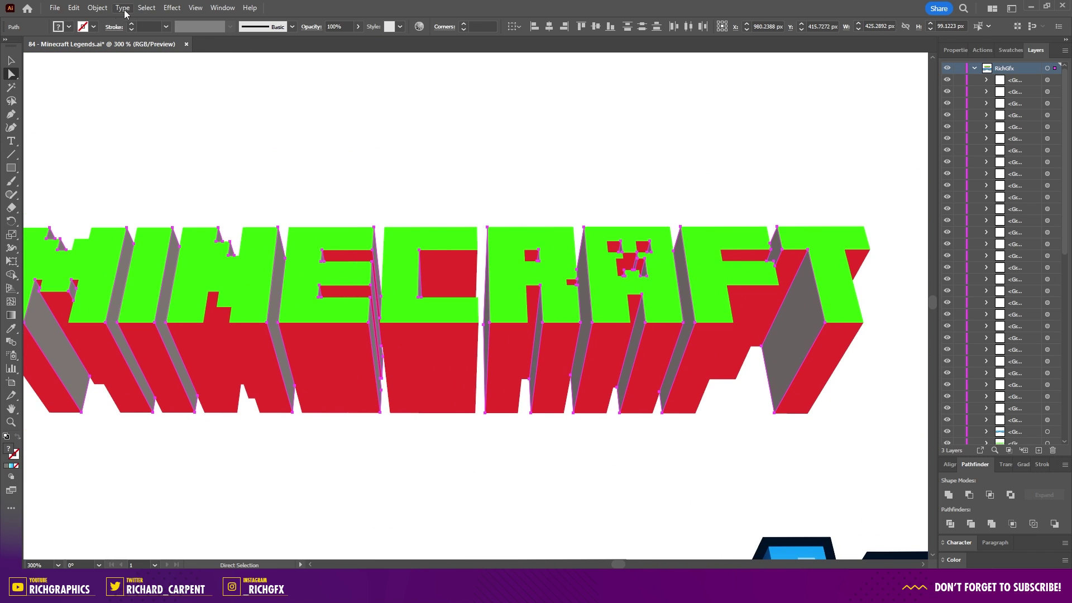
left_click(98, 8)
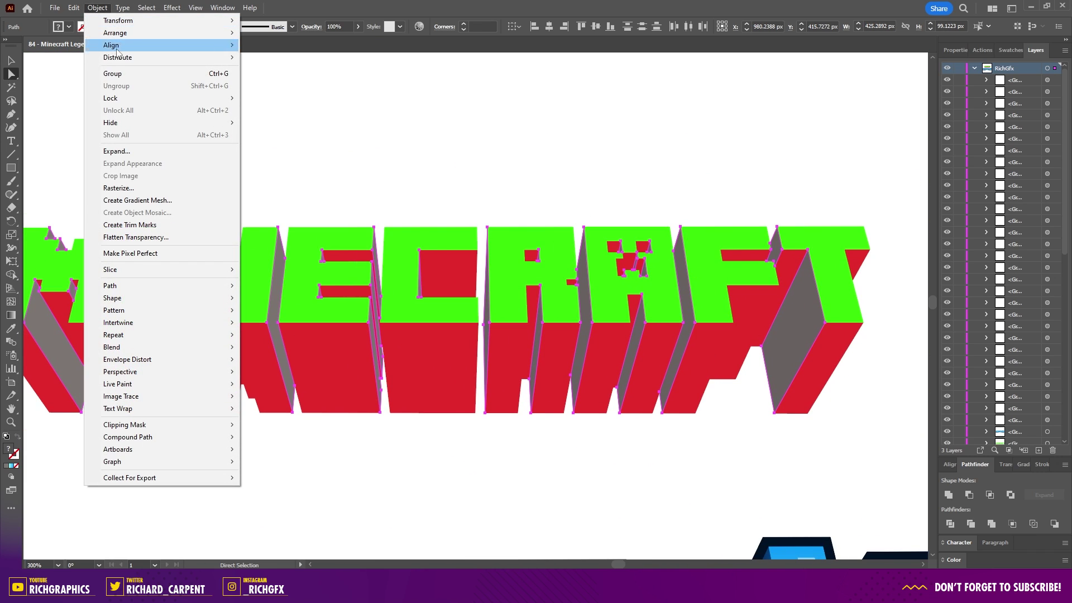
left_click(109, 72)
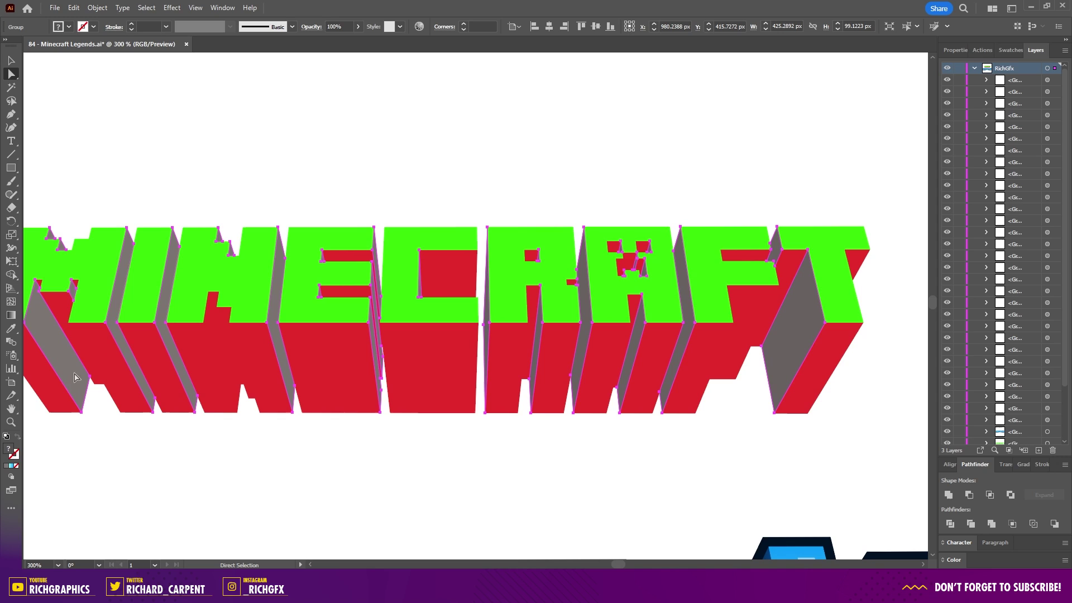
double_click(9, 450)
mouse_move(381, 156)
left_mouse_down()
mouse_move(394, 143)
mouse_move(394, 165)
left_mouse_up()
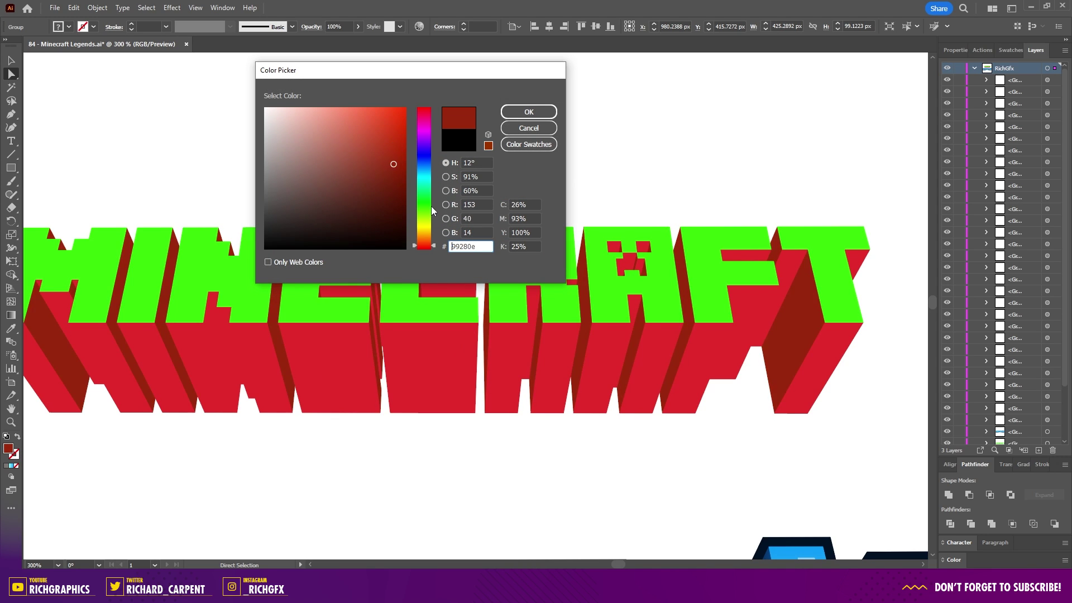
left_click_drag(424, 246, 432, 134)
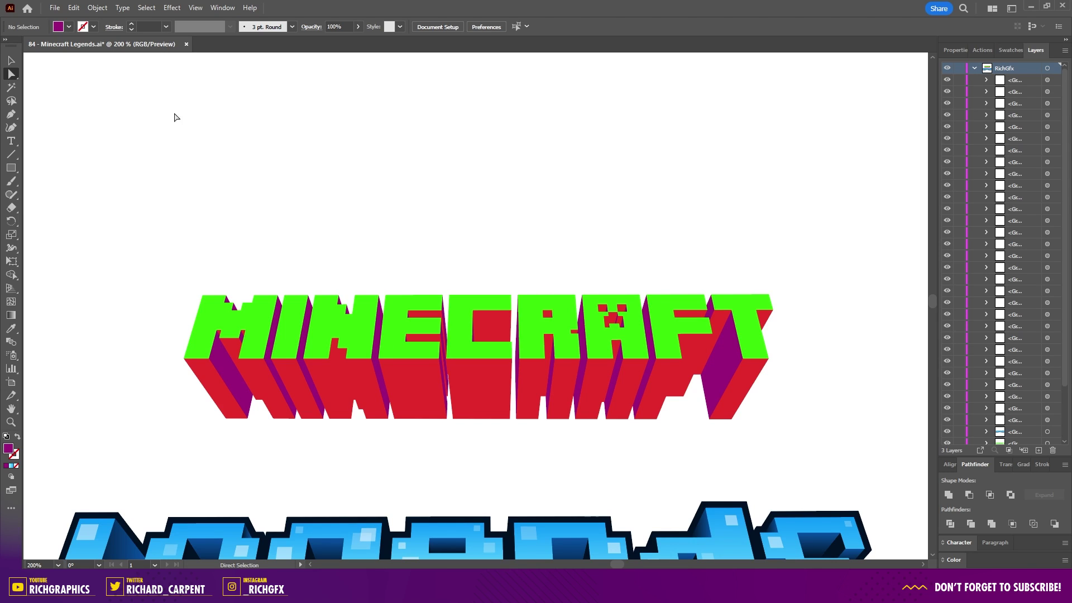
Fill the side-face group of MINECRAFT with the black swatch.
left_click(11, 61)
left_click(234, 380)
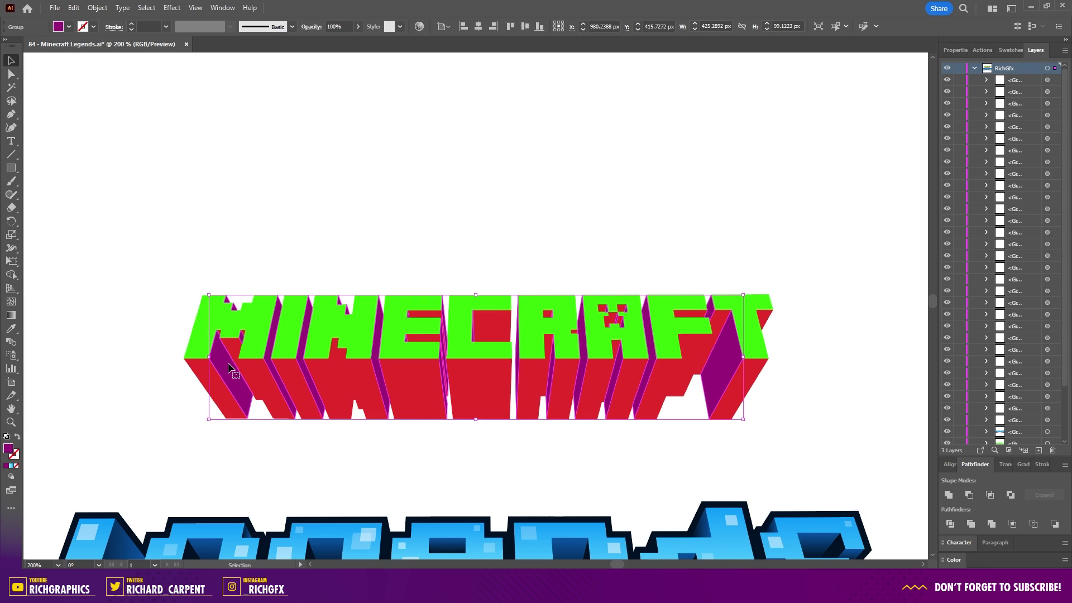
left_click(1006, 51)
left_click(958, 100)
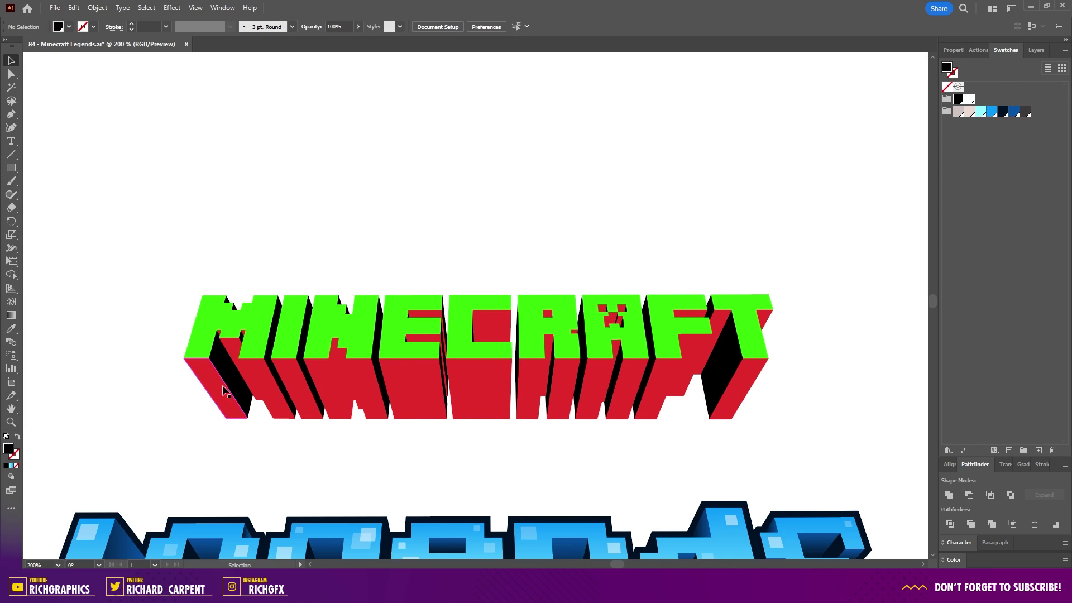
Give the red downward-facing group a 90° linear gradient running from black to the dark grey swatch.
left_click(215, 381)
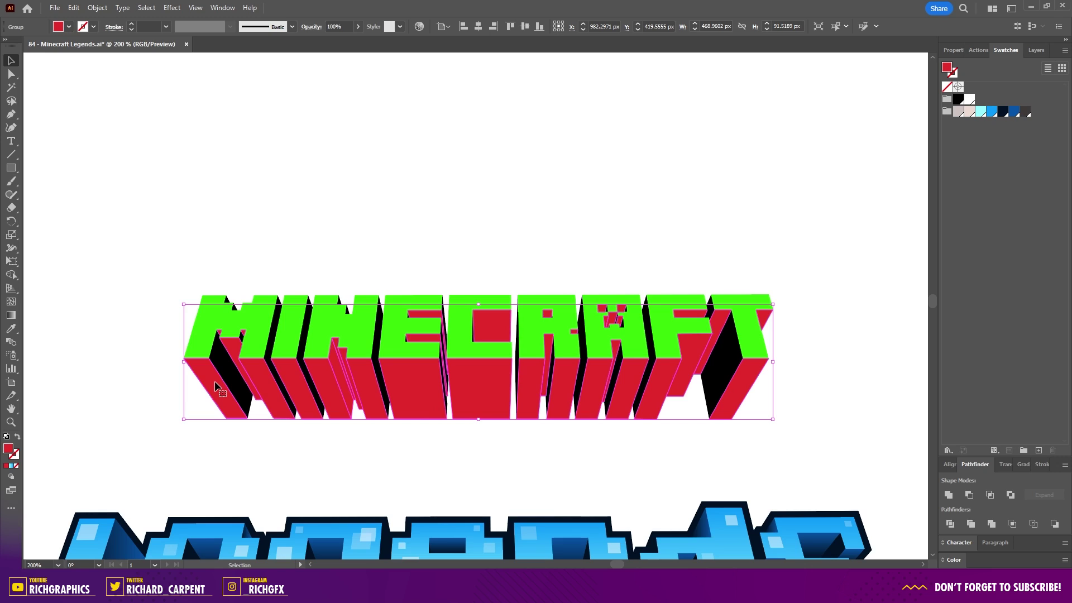
left_click(12, 467)
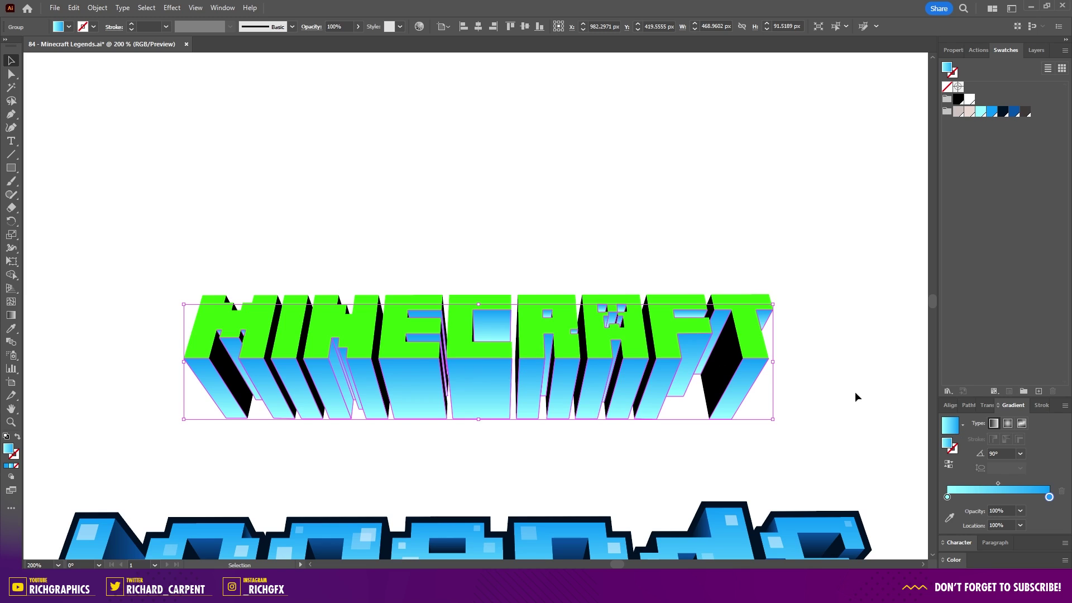
double_click(1049, 495)
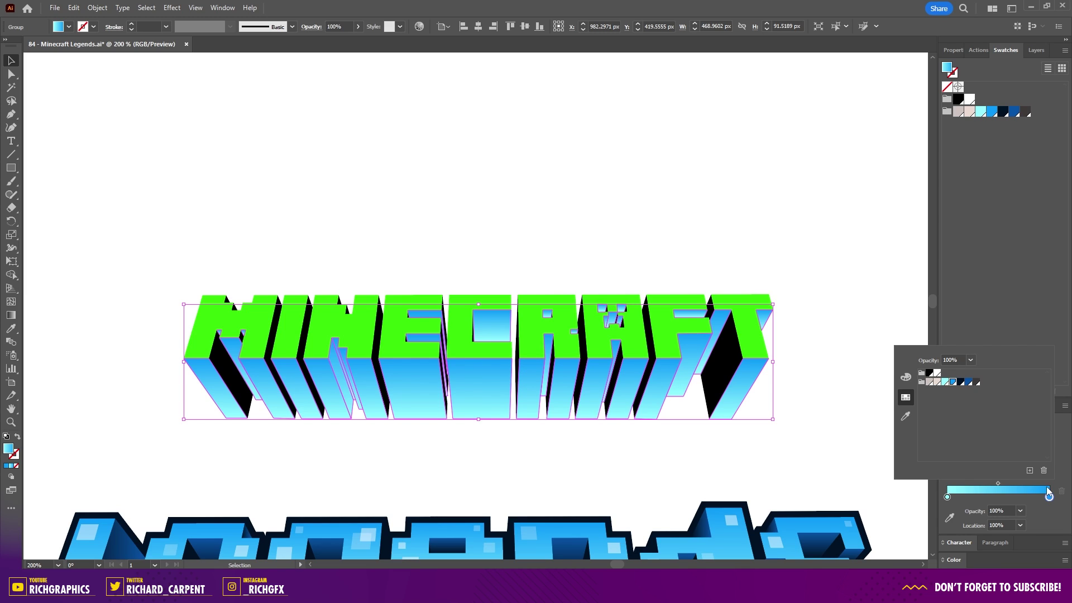
left_click(977, 383)
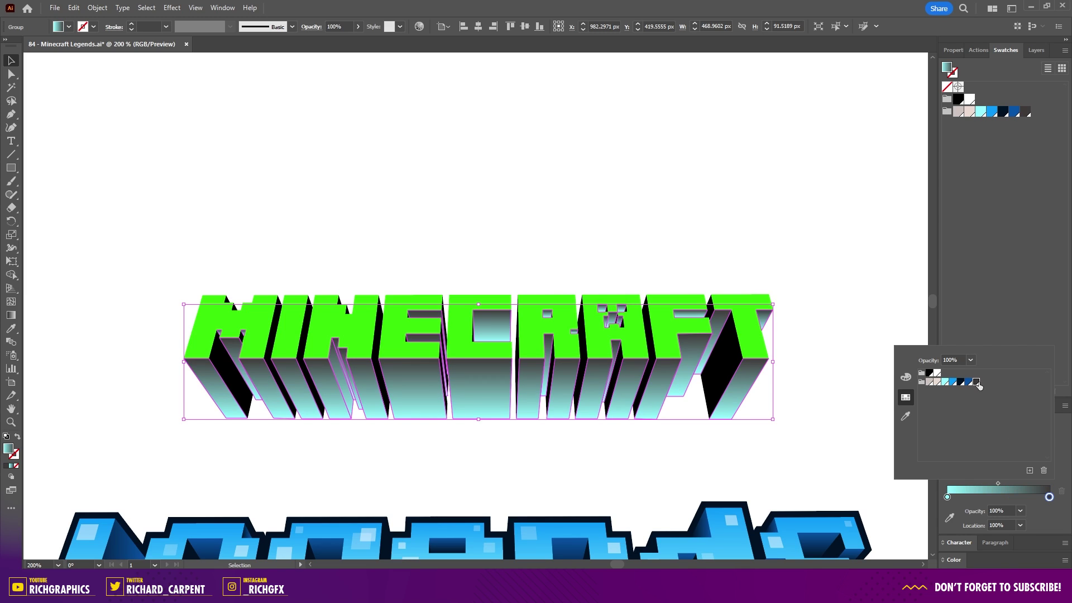
double_click(948, 497)
left_click(960, 382)
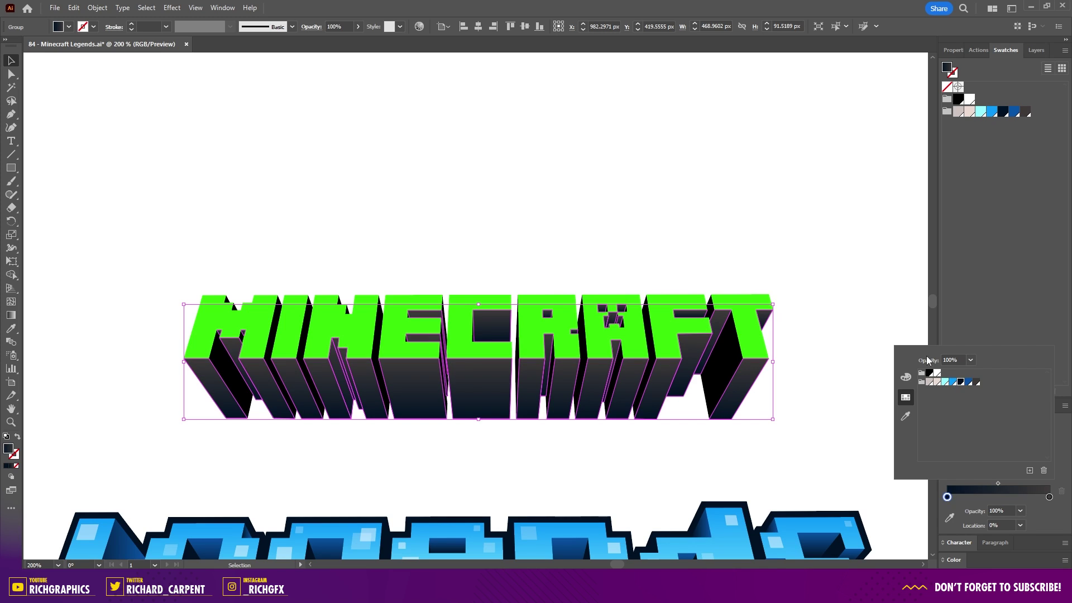
Give the green front faces a 90° linear gradient from the R=207 G=196 B=192 swatch to the pale pinkish stone swatch.
left_click(201, 315)
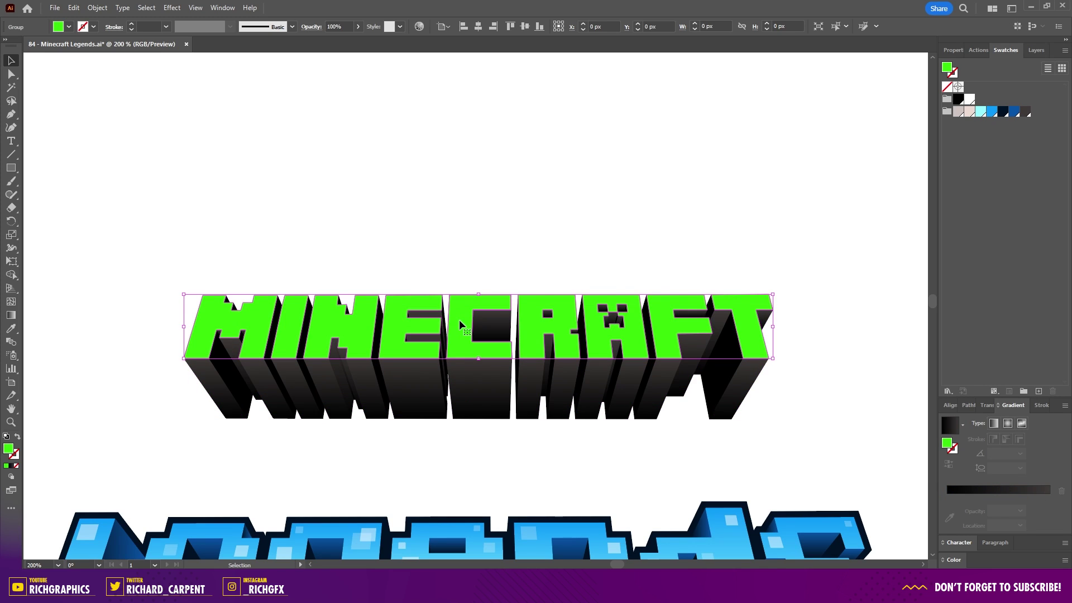
left_click(11, 466)
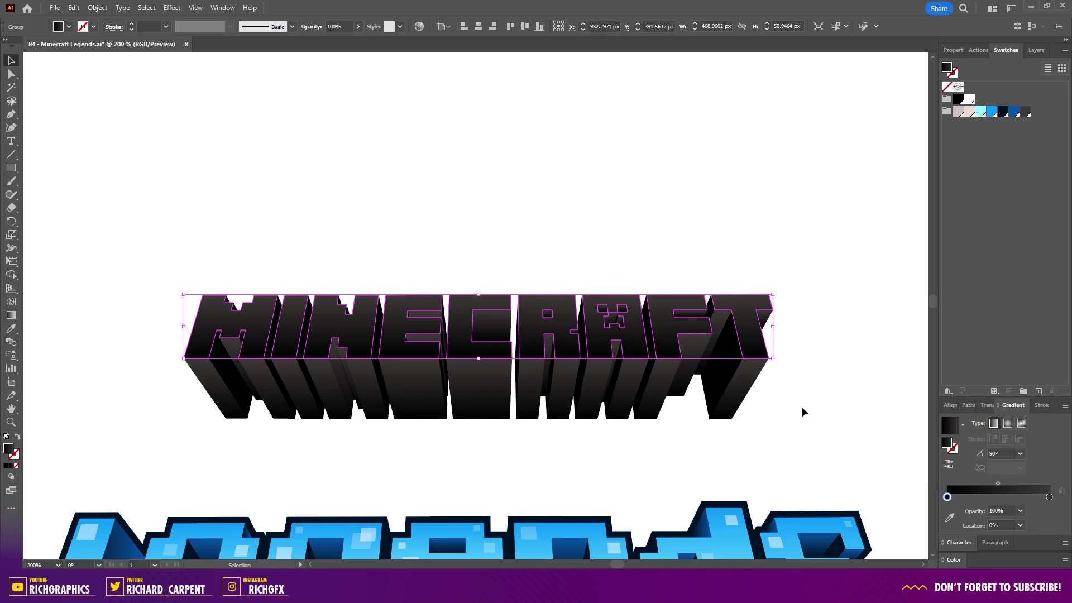
double_click(948, 497)
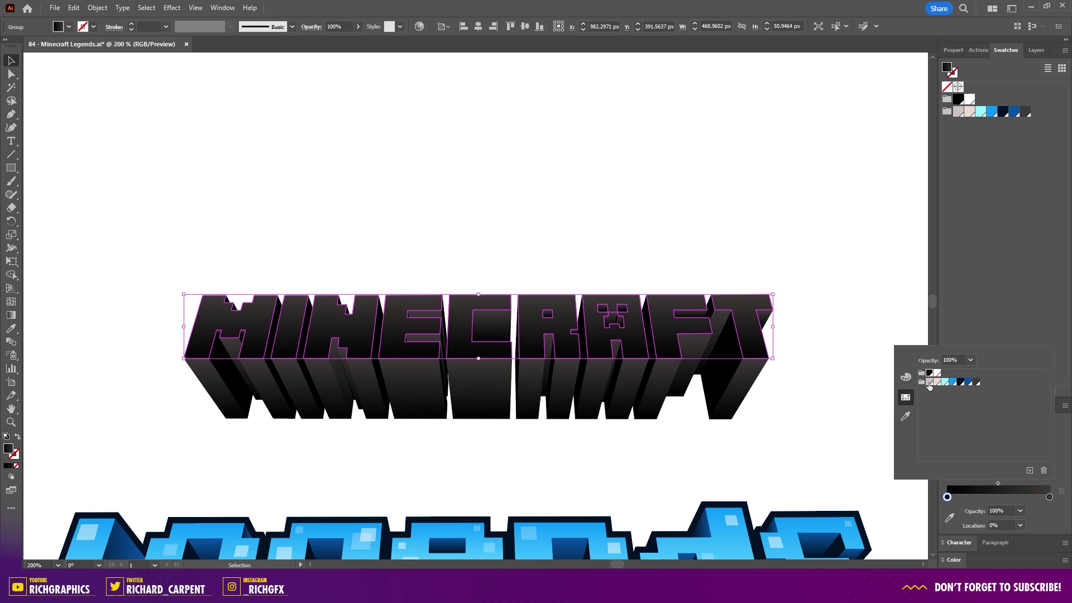
left_click(929, 382)
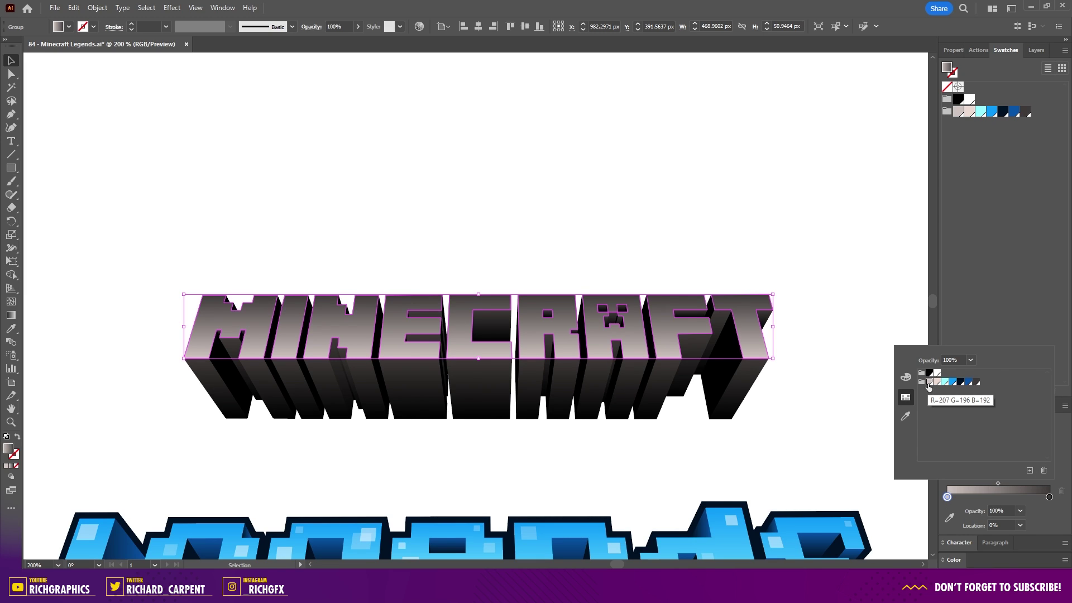
double_click(1049, 497)
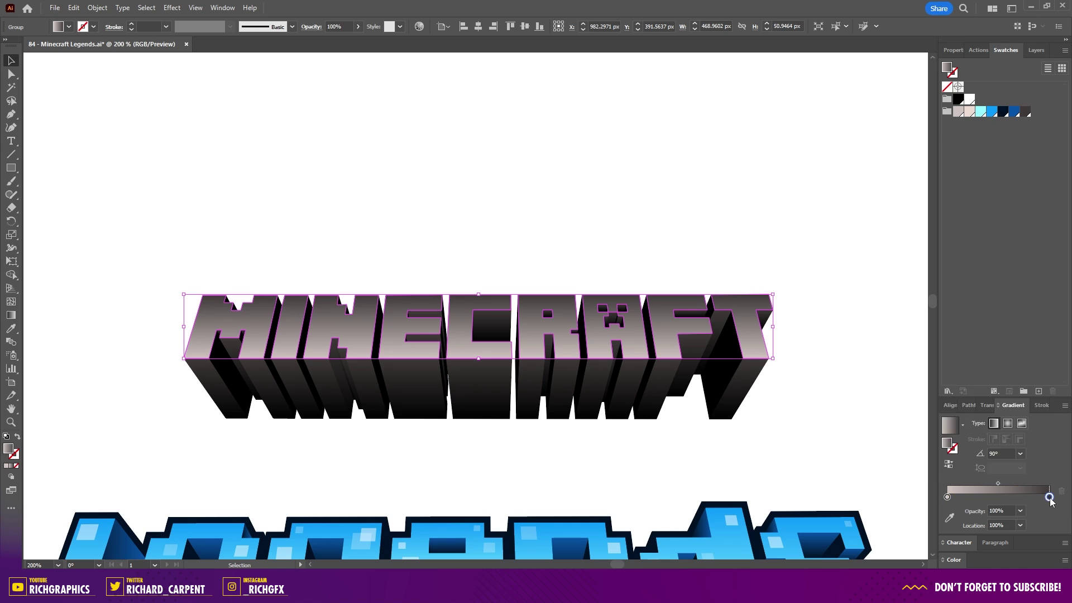
left_click(939, 383)
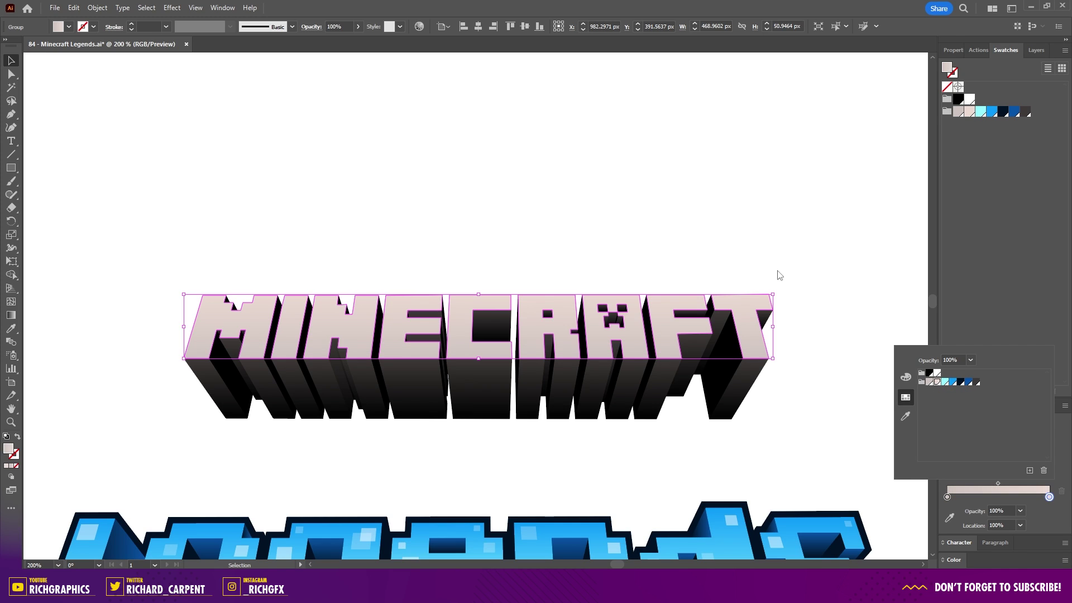
left_click(710, 246)
Select the front, side and downward-facing groups of MINECRAFT and combine them into one group.
left_click_drag(144, 198, 831, 461)
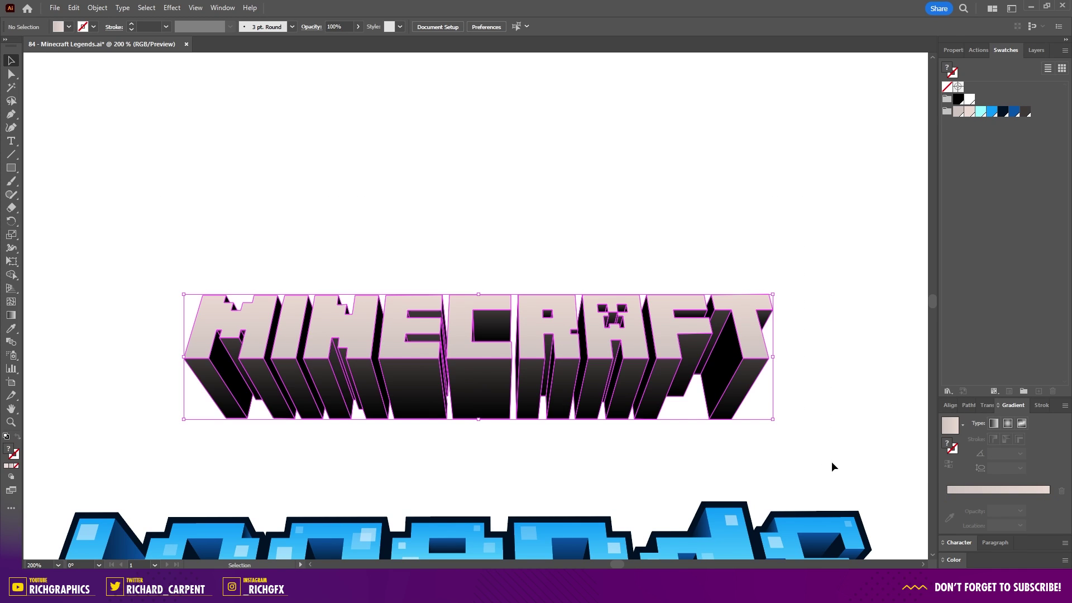
left_click(97, 8)
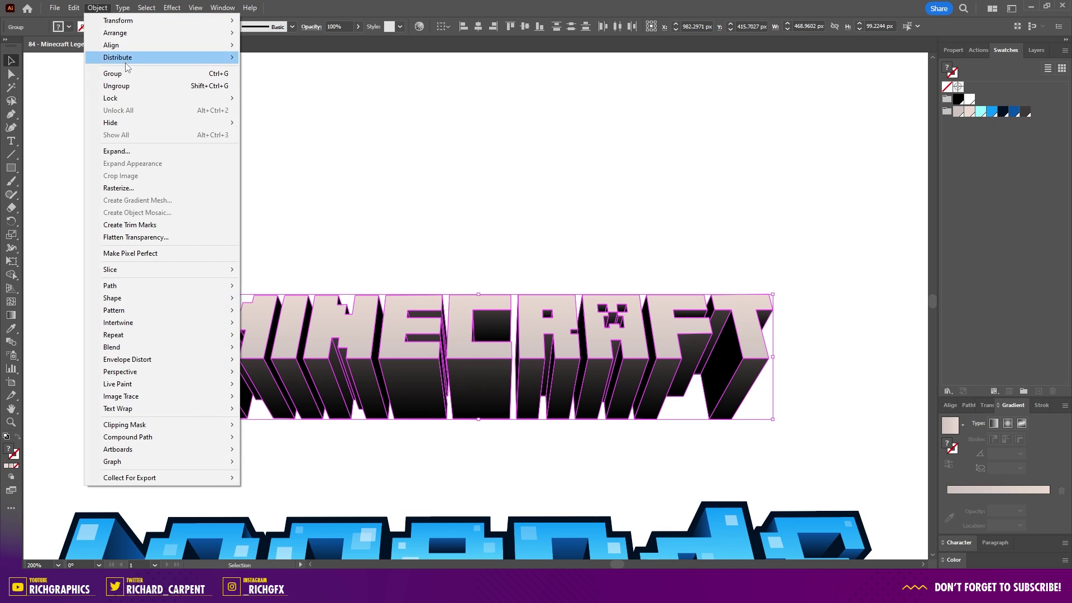
left_click(126, 74)
Duplicate the MINECRAFT group straight above the original and unite the copy into a single silhouette shape.
left_click_drag(477, 359, 481, 201)
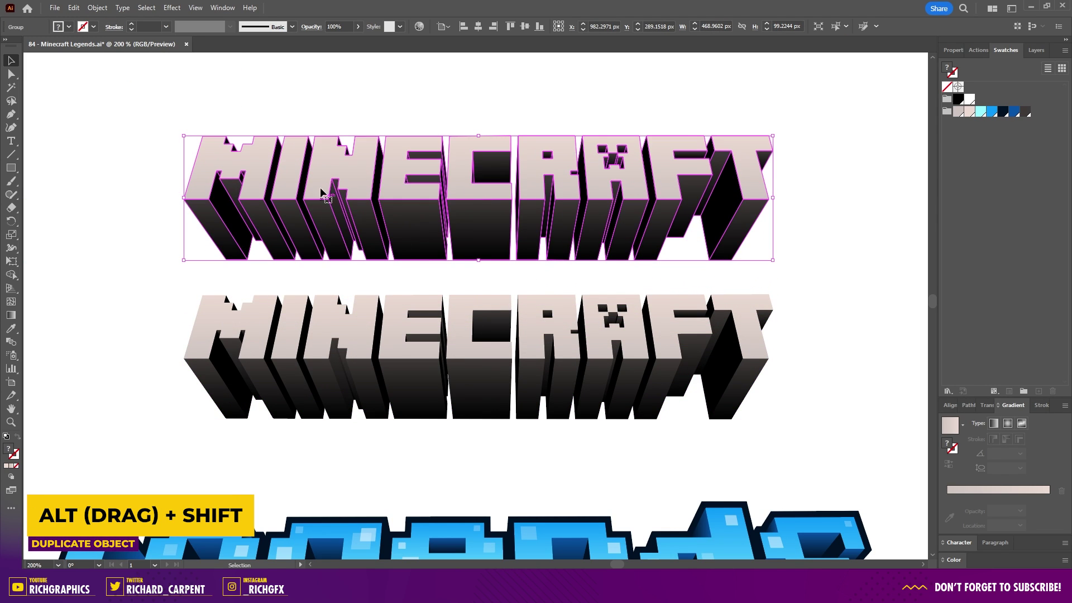
left_click(970, 406)
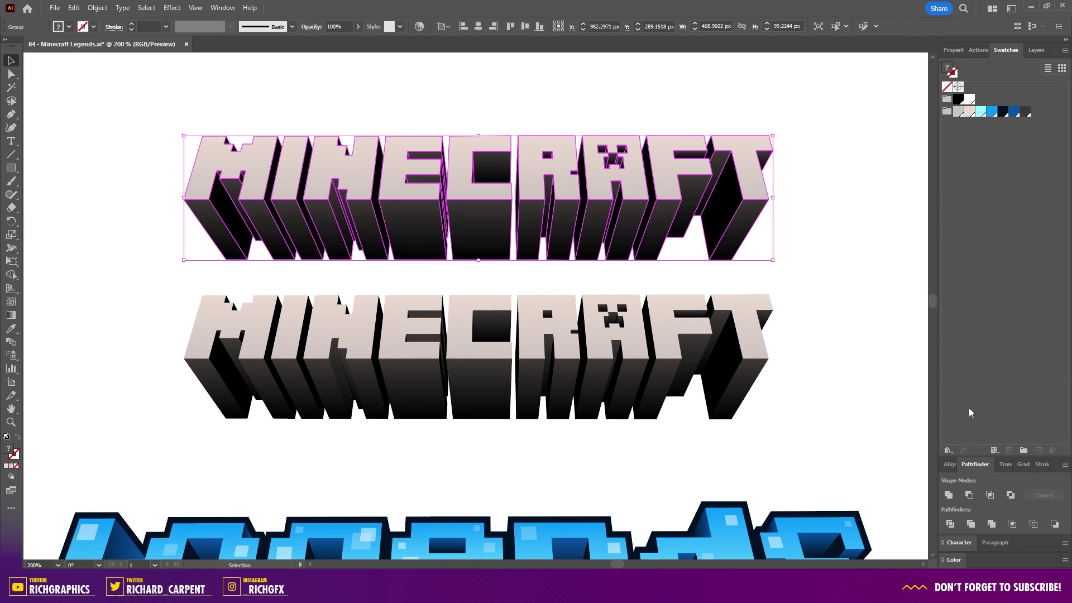
left_click(949, 496)
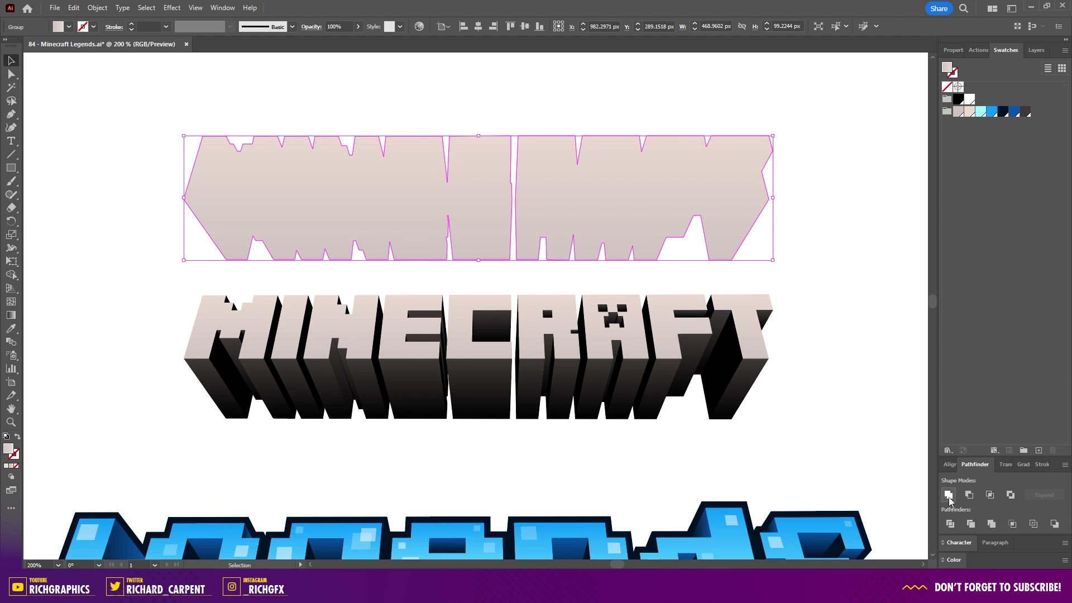
Offset the copied MINECRAFT silhouette outward by 5 px and unite the result into one solid shape.
left_click(97, 8)
mouse_move(141, 286)
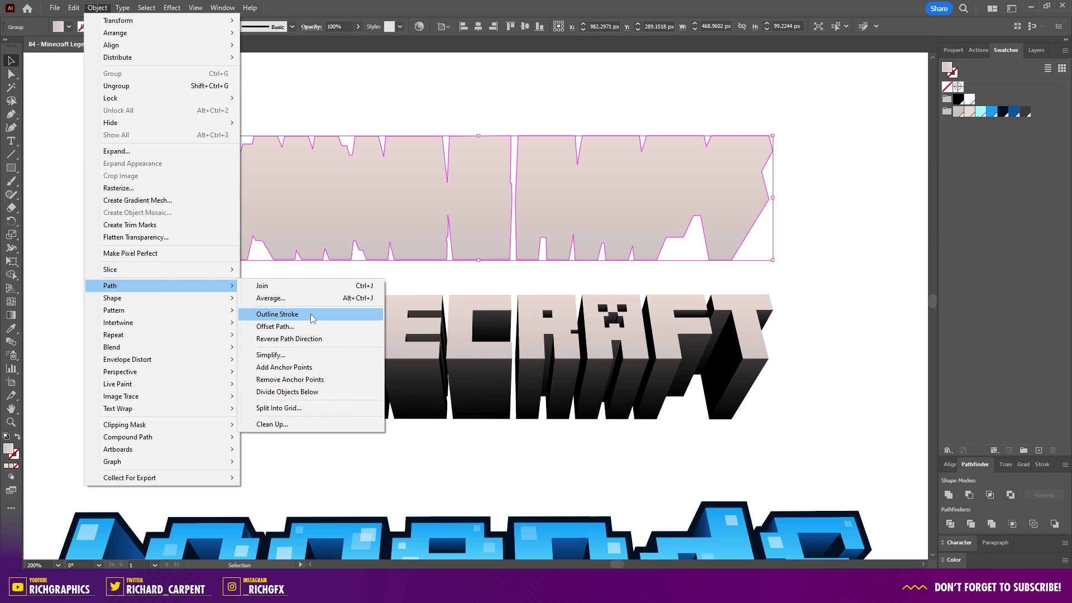
left_click(313, 327)
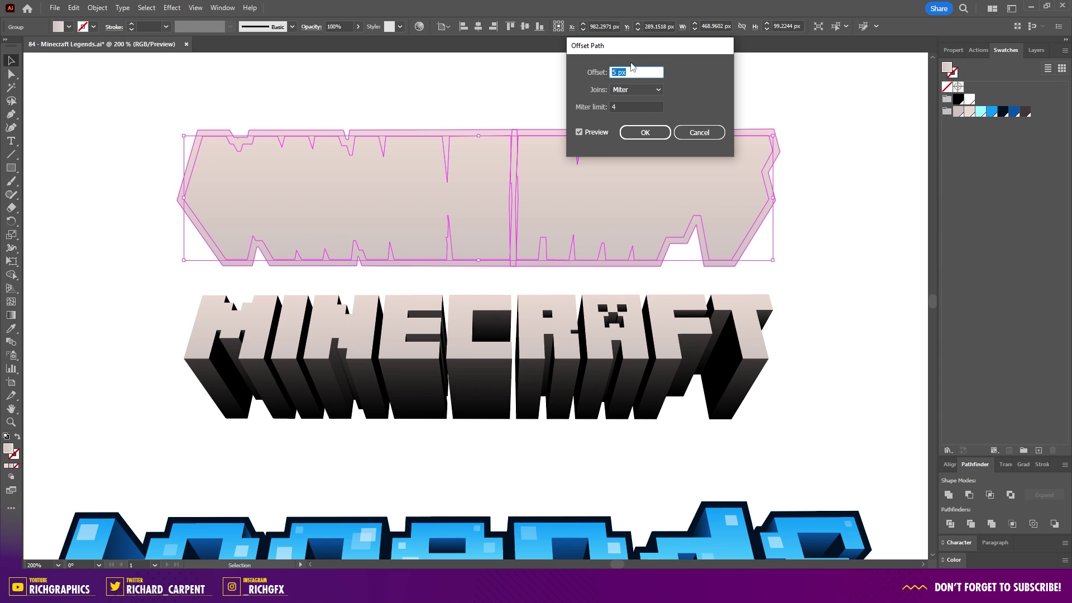
left_click(645, 133)
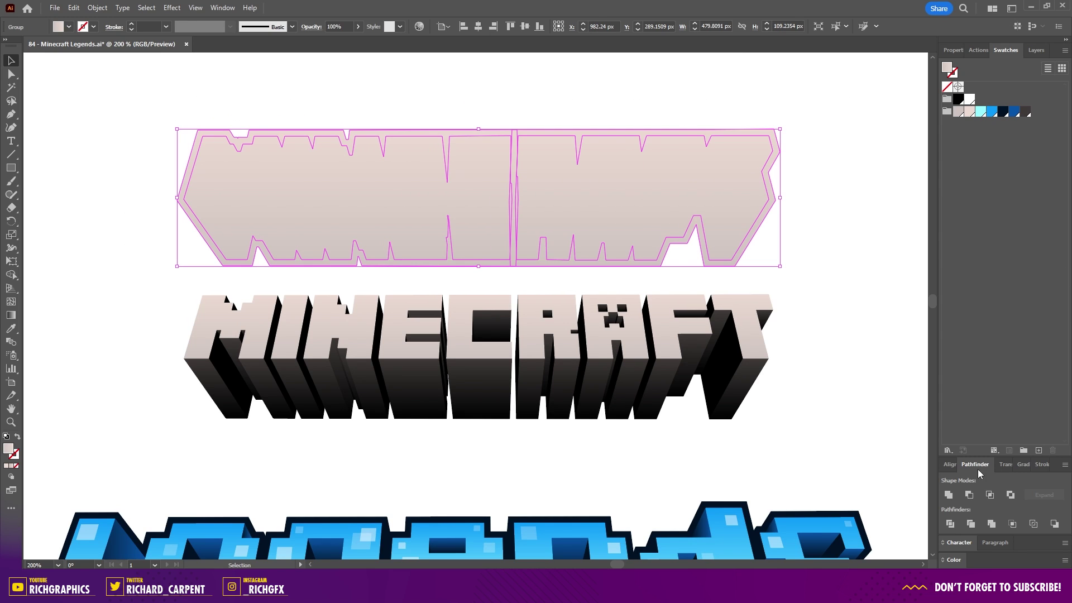
left_click(949, 495)
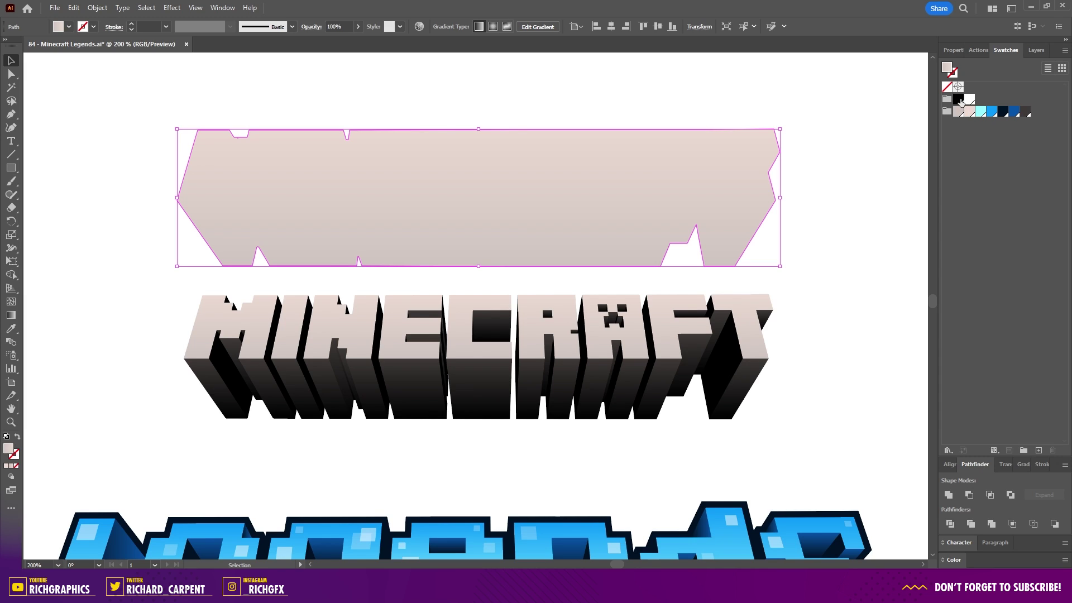
Fill the enlarged silhouette with black and send it to the back.
left_click(959, 99)
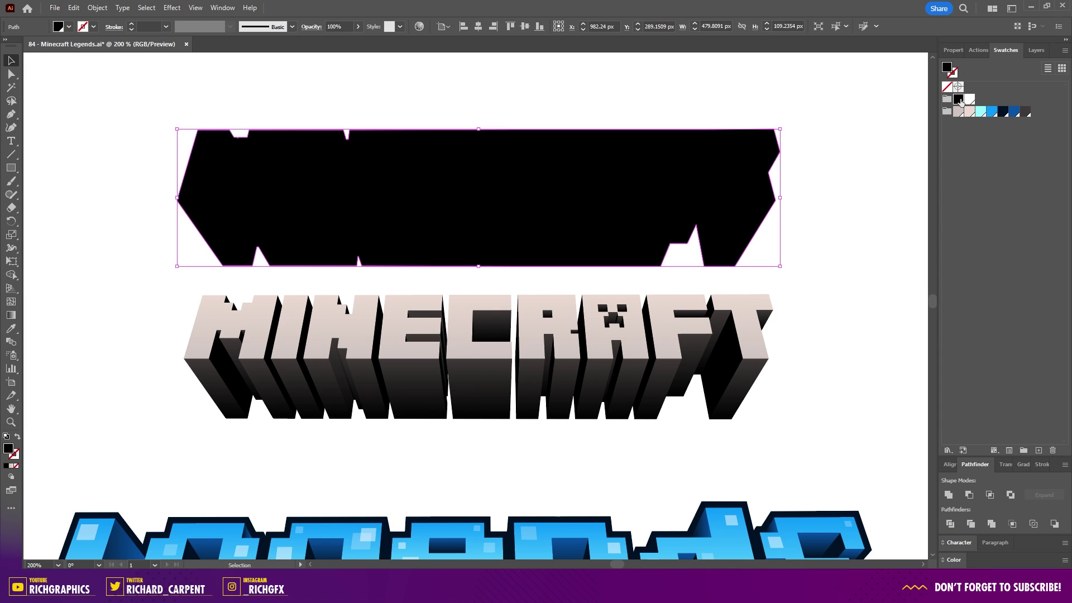
right_click(535, 193)
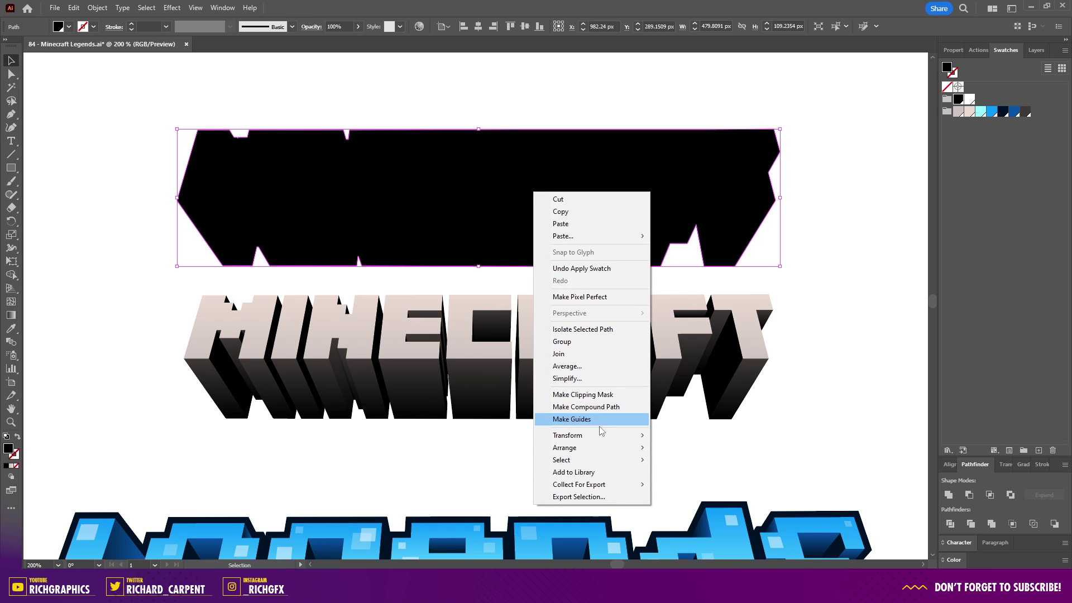
mouse_move(597, 449)
left_click(712, 484)
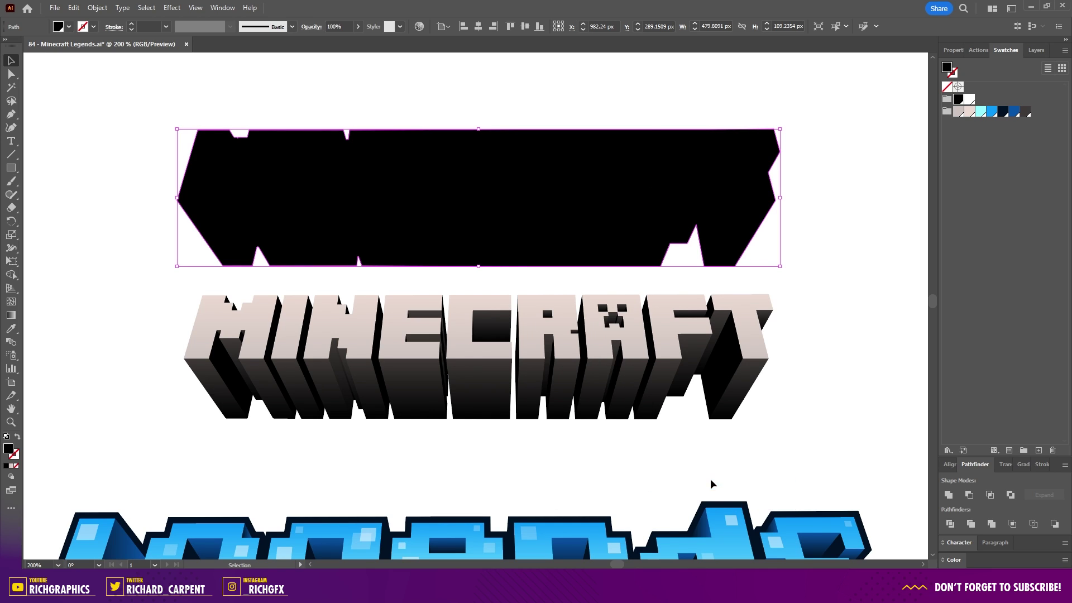
Centre the black silhouette horizontally and vertically behind MINECRAFT, using the MINECRAFT group as the key object.
left_click(475, 306, "shift")
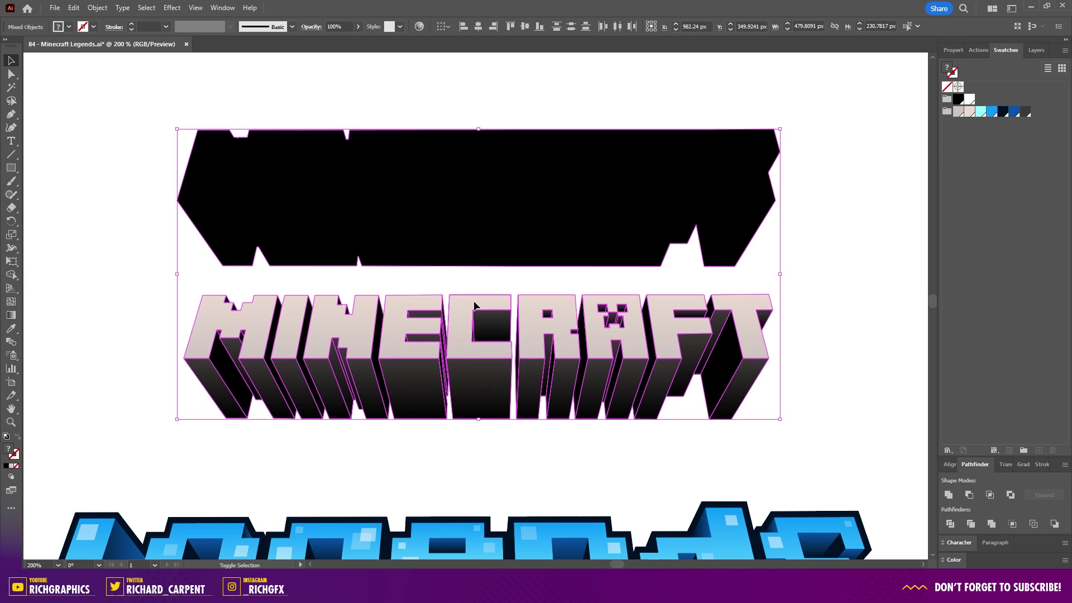
left_click(529, 313)
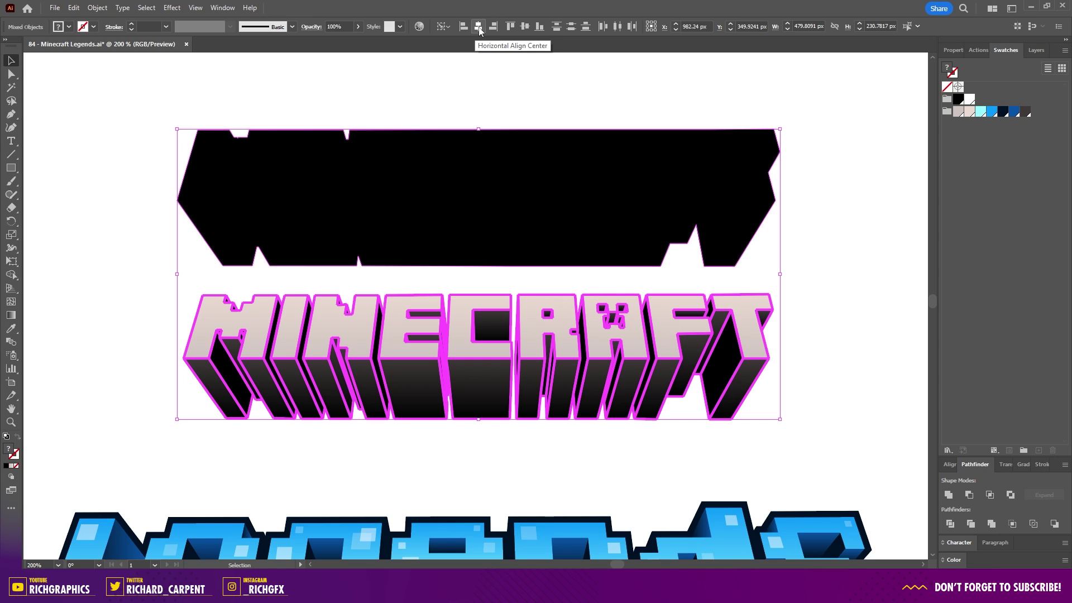
left_click(525, 27)
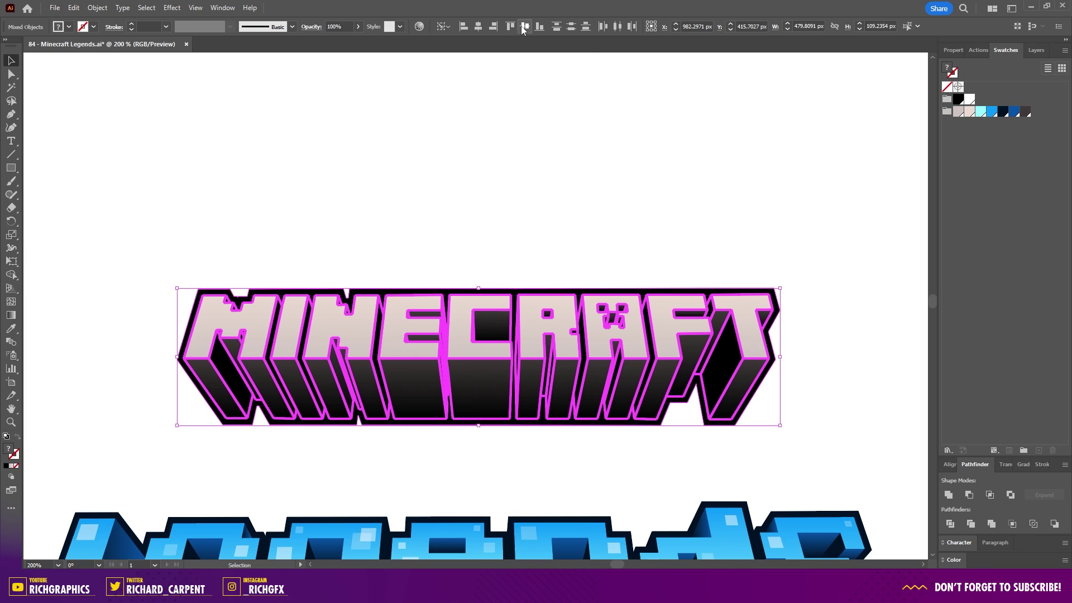
left_click(537, 170)
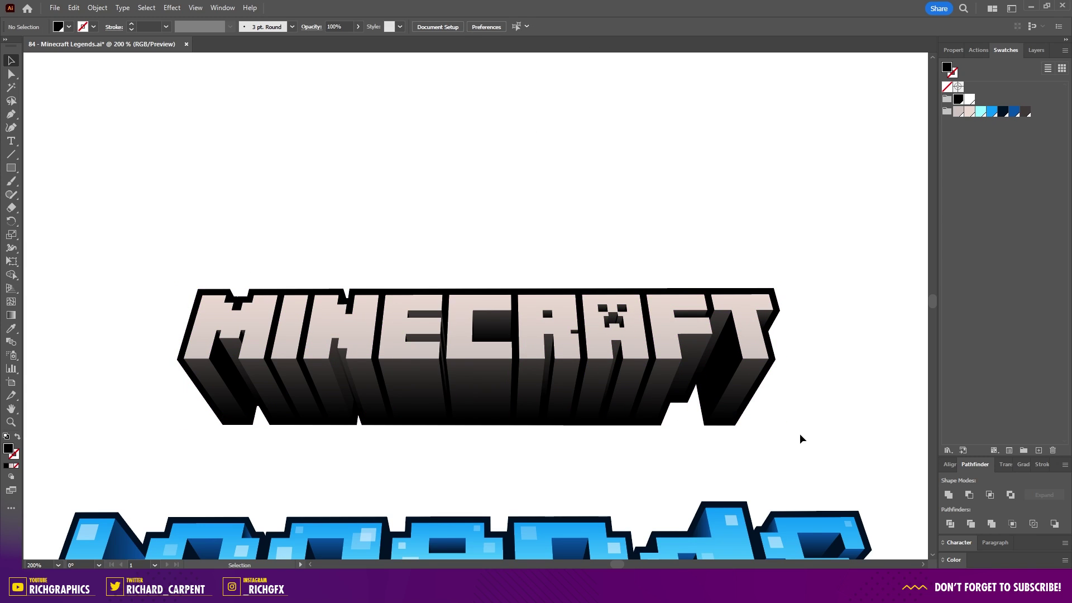
Group the MINECRAFT lettering together with its black backing.
left_click_drag(849, 446, 141, 217)
left_click(93, 9)
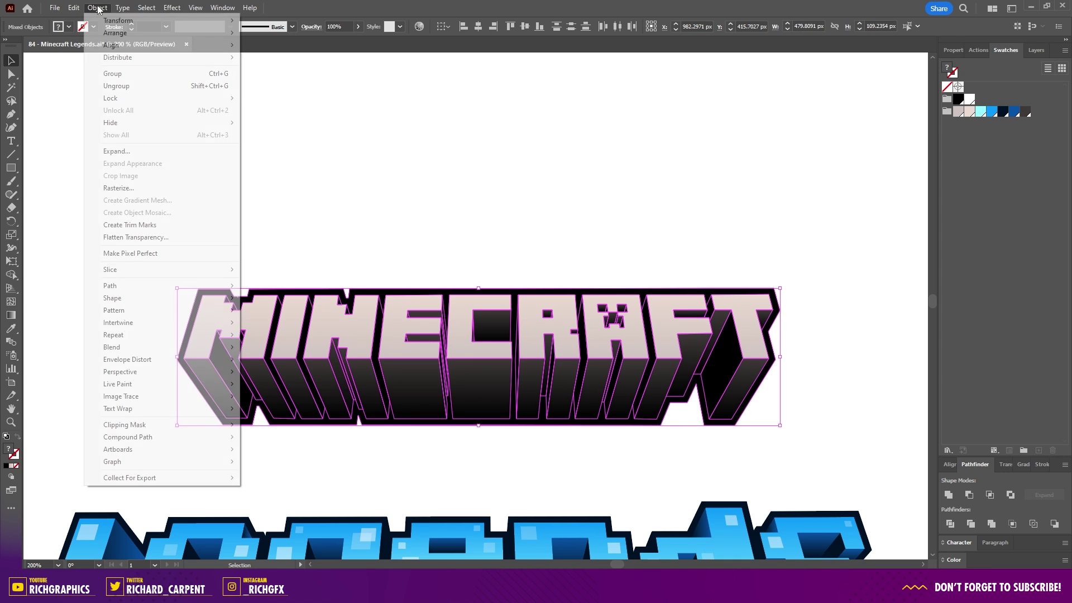
left_click(118, 73)
left_click(383, 173)
Combine all the blue Legends letters and their details into one group.
scroll(629, 352, "down", 2)
scroll(629, 352, "down", 1)
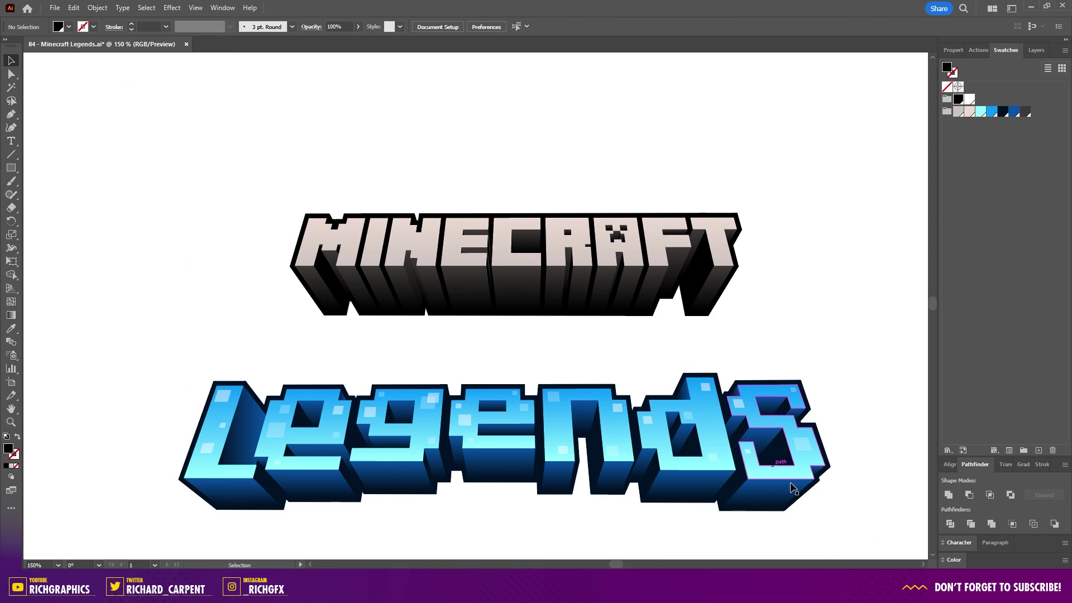
scroll(810, 448, "down", 2)
left_click_drag(847, 511, 114, 272)
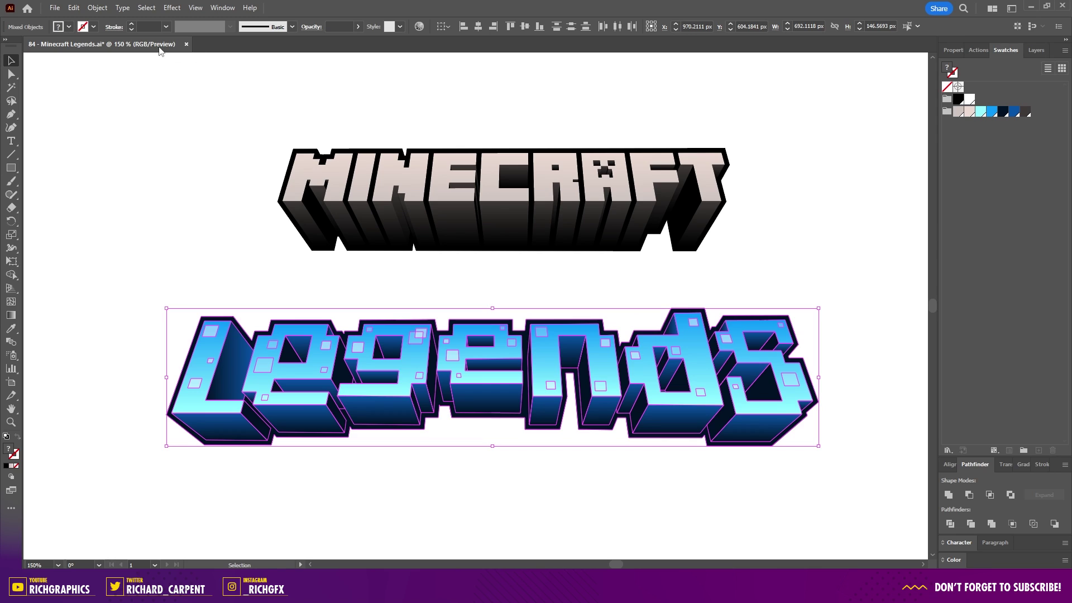
left_click(98, 7)
left_click(132, 75)
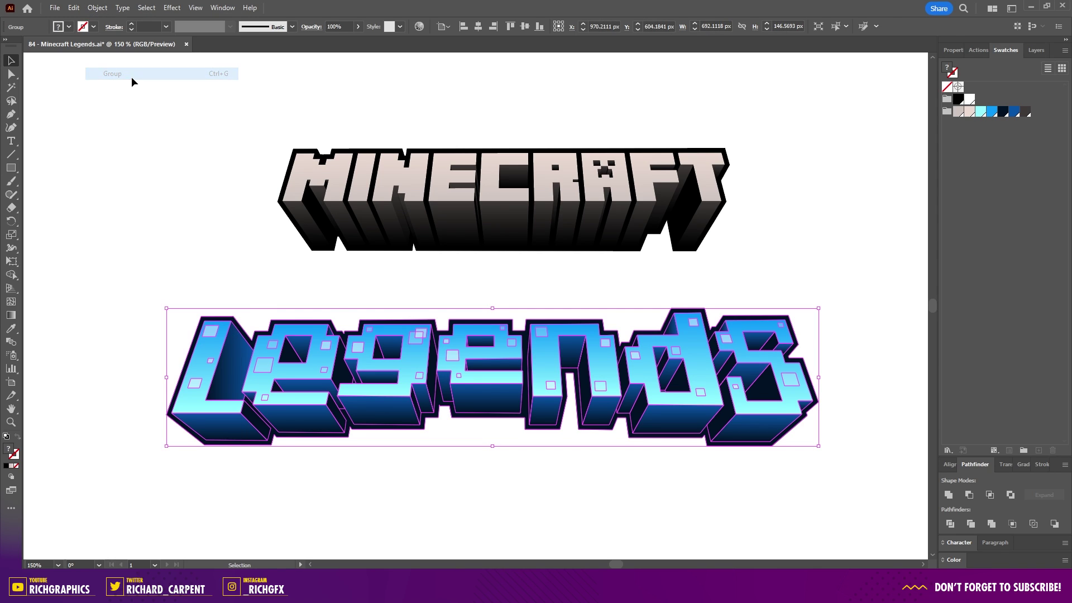
left_click(251, 123)
Move the MINECRAFT group down to overlap the top of Legends and scale it down proportionally so it sits centred above the word.
left_click(581, 190)
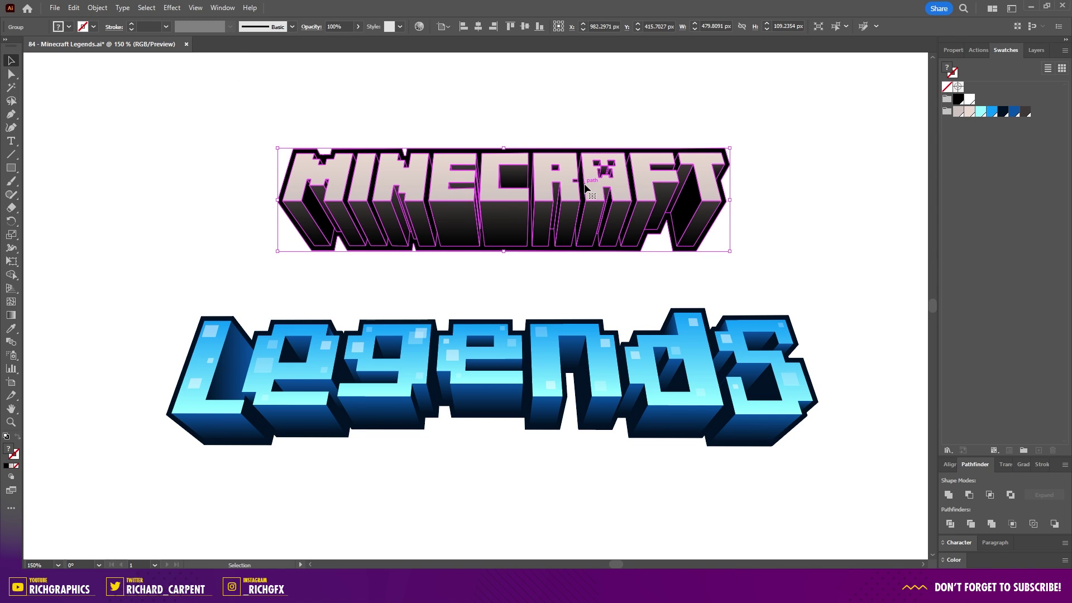
left_click_drag(712, 191, 664, 282)
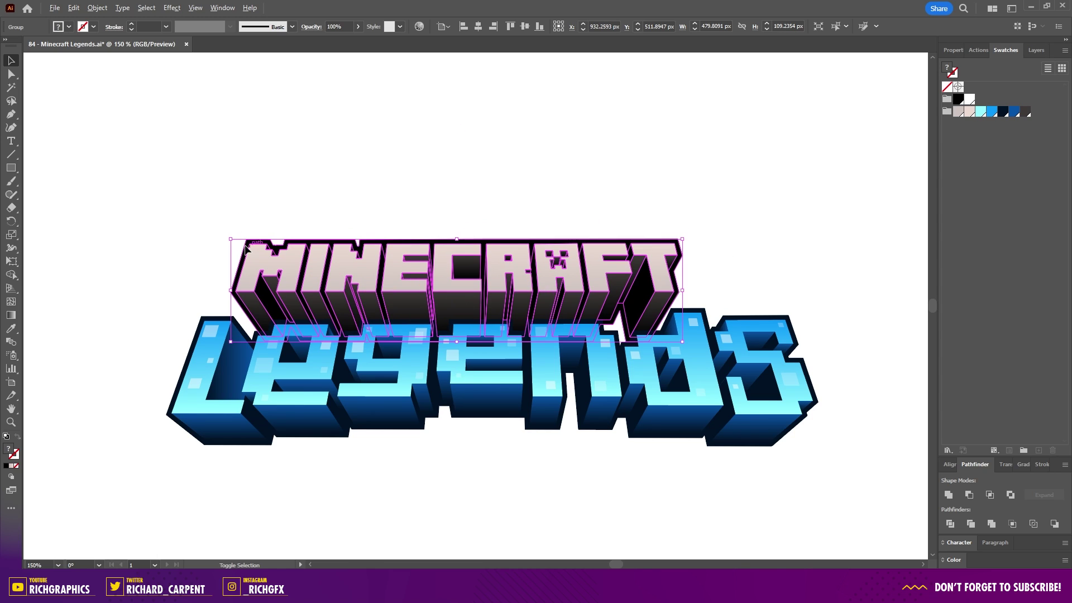
left_click_drag(231, 239, 303, 256)
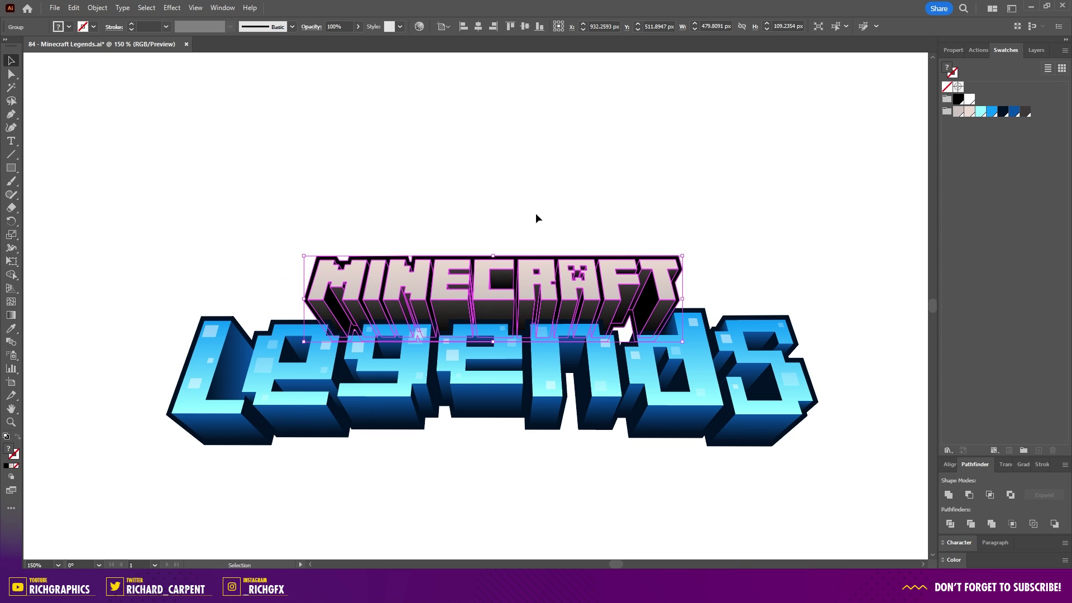
left_click(537, 218)
Group MINECRAFT and Legends into one logo and centre it horizontally and vertically on the artboard.
key("ctrl+0")
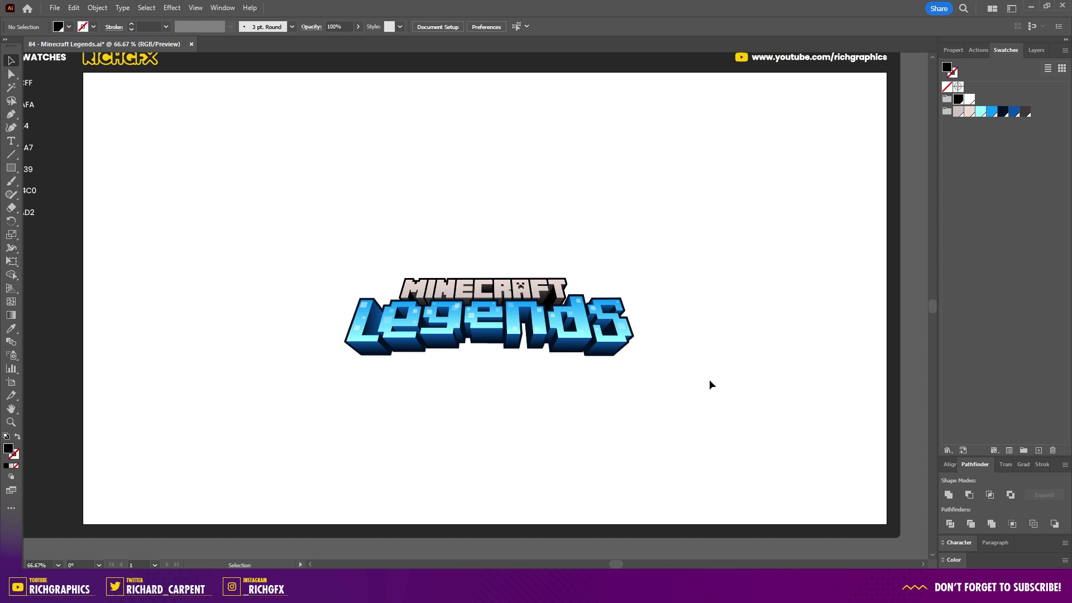
left_click_drag(725, 404, 303, 207)
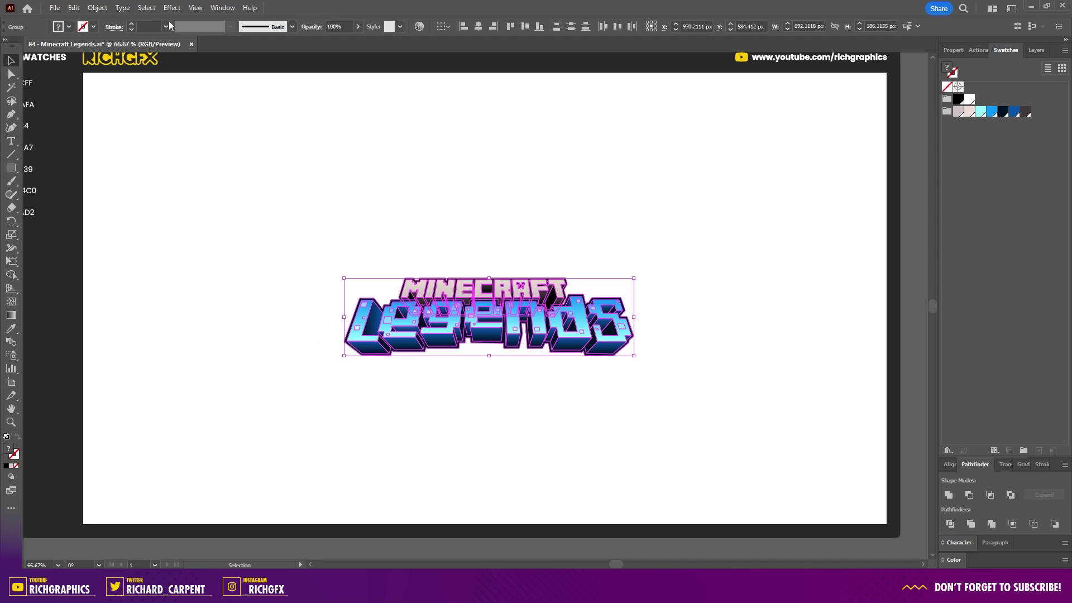
left_click(97, 7)
left_click(153, 73)
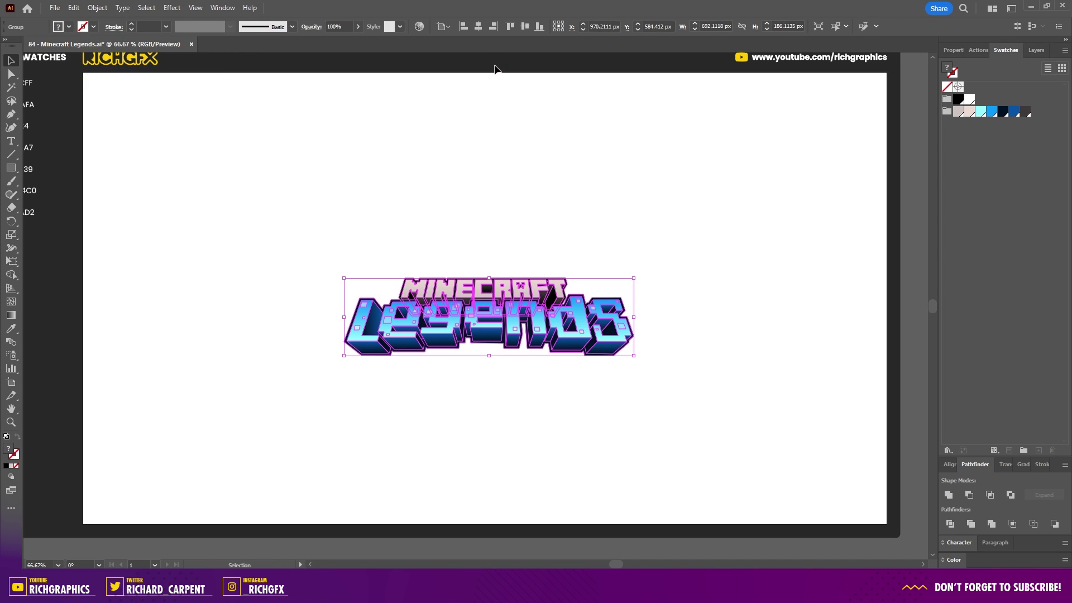
left_click(478, 27)
left_click(522, 26)
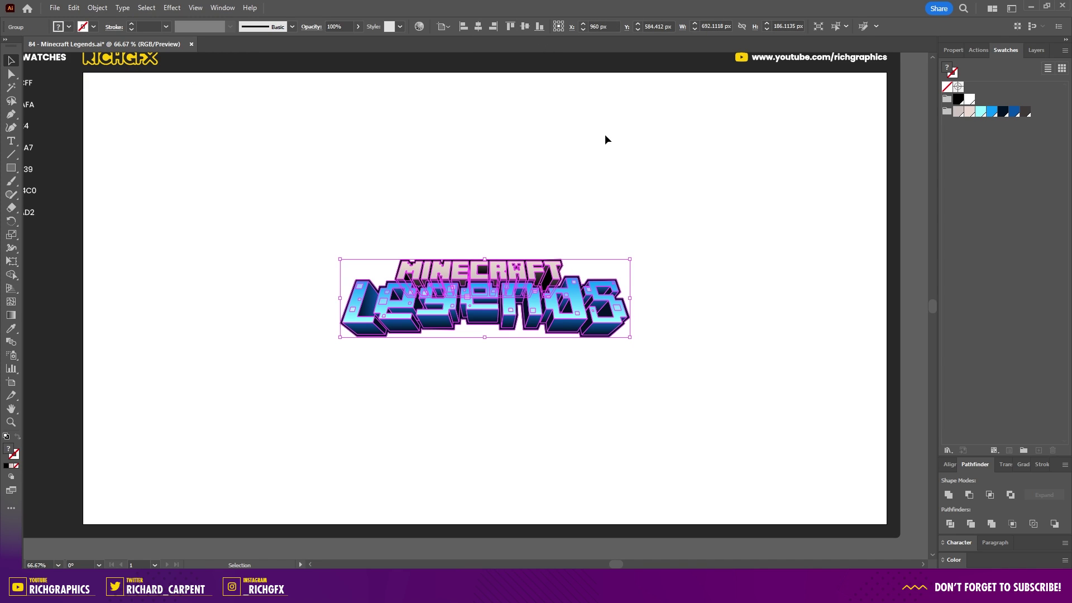
left_click(664, 253)
Enlarge the whole logo proportionally about its centre to roughly two thirds of the artboard width.
key("ctrl+minus")
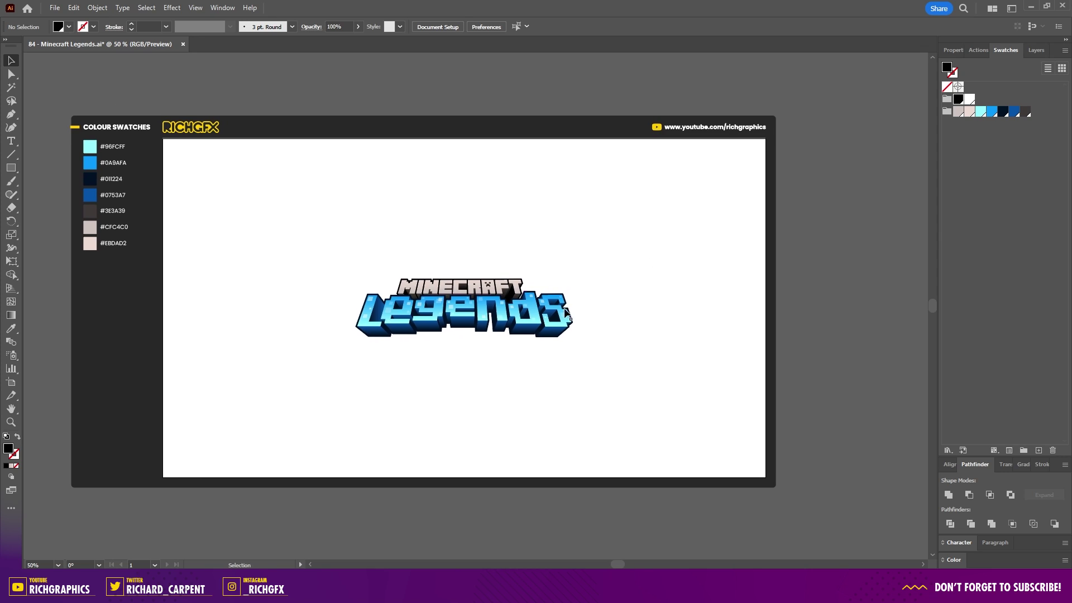
left_click(564, 302)
left_click_drag(573, 279, 669, 231)
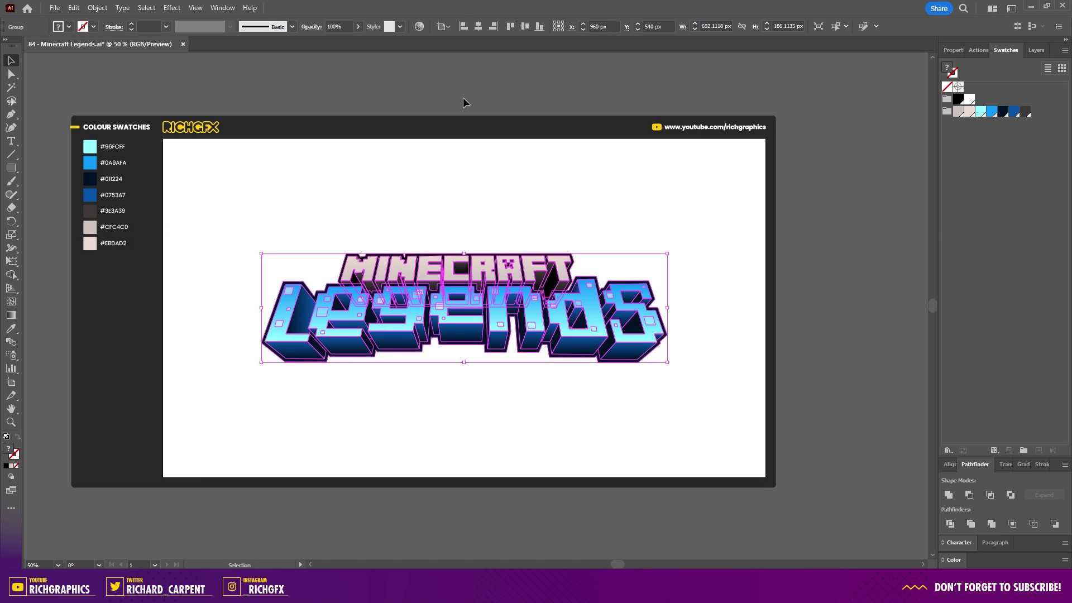
left_click(453, 88)
Create a 1920 × 1080 px rectangle and centre it on the artboard.
key("m")
left_click(253, 237)
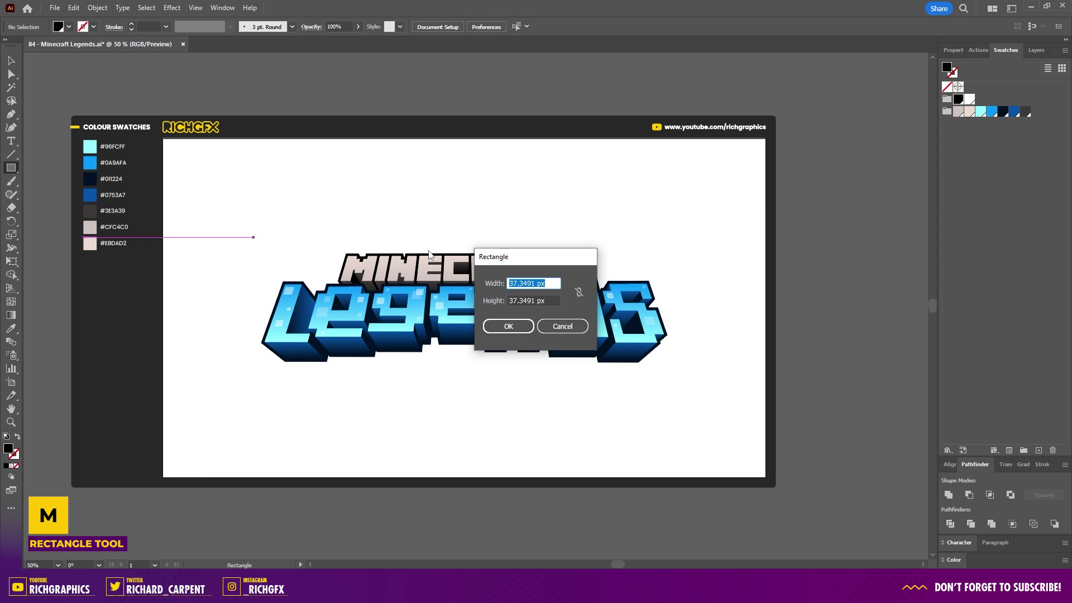
type("1920")
key("Tab")
type("10")
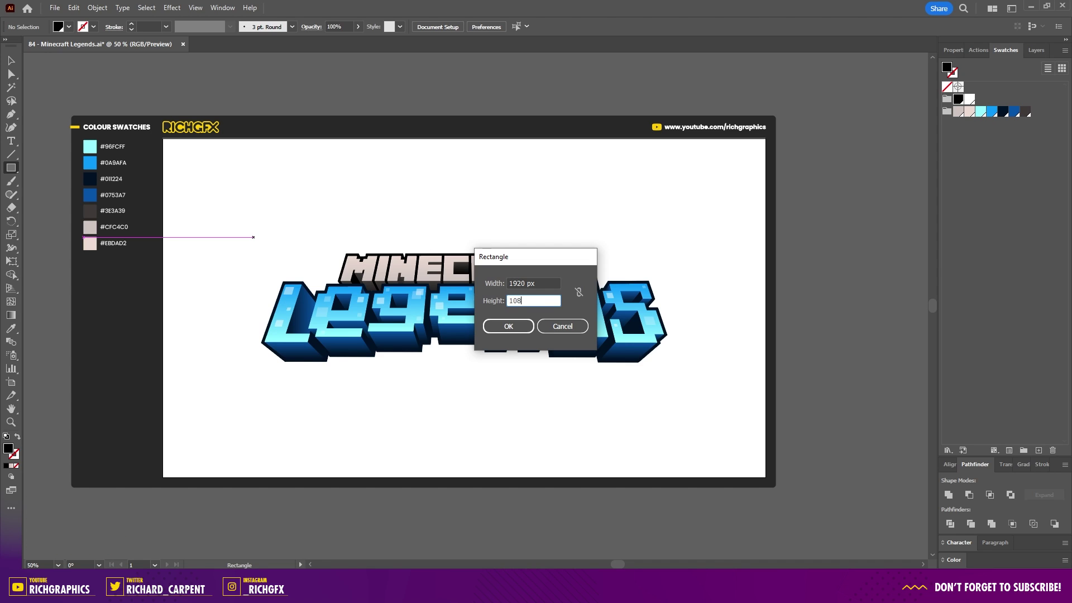
key("Return")
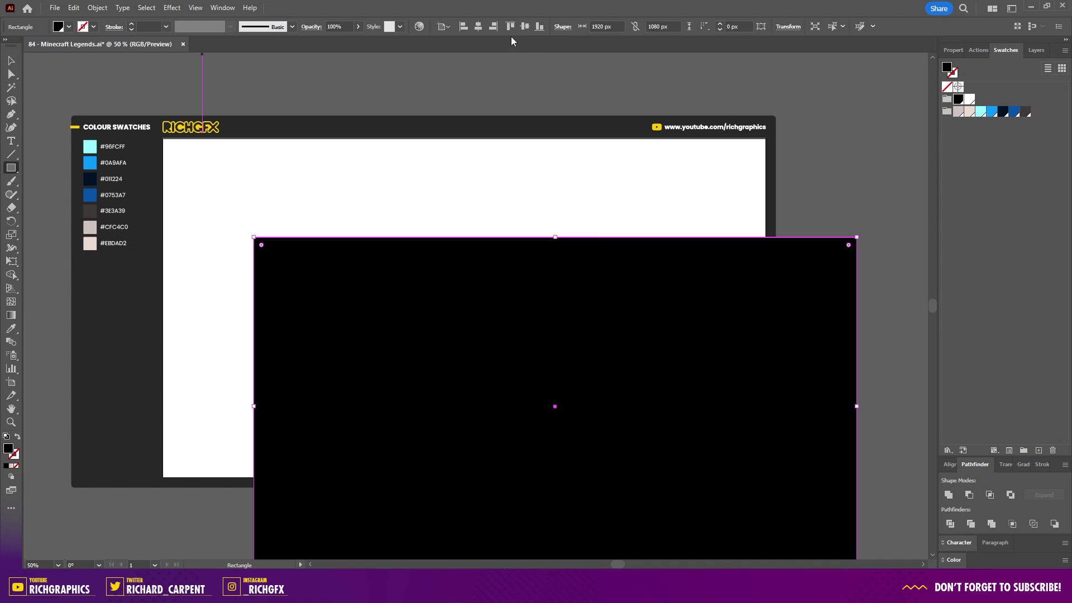
left_click(479, 27)
left_click(525, 27)
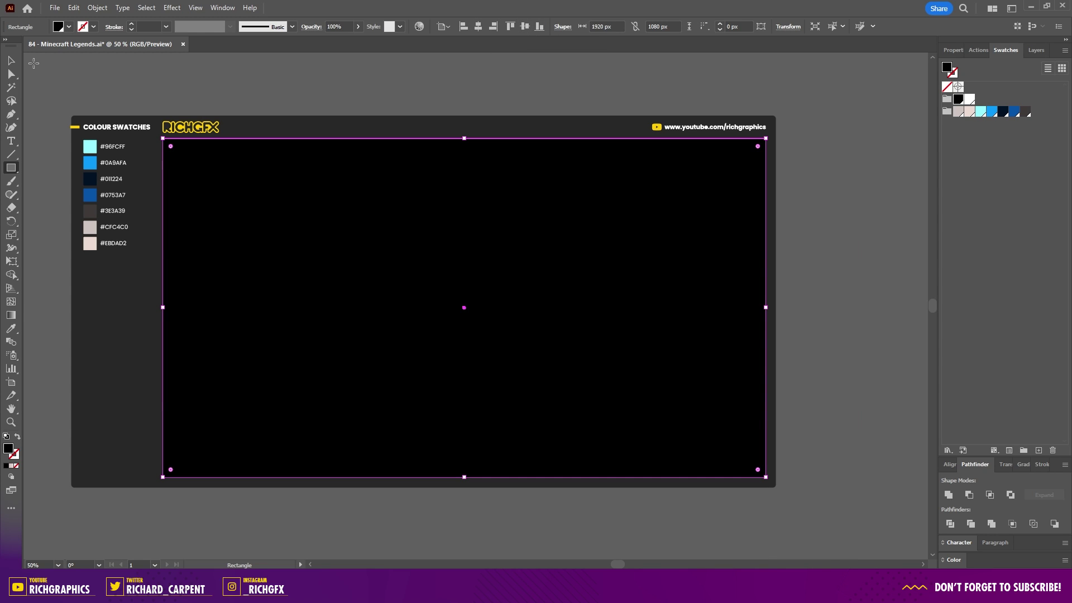
Send the full-artboard black rectangle to the back, behind the logo.
left_click(10, 61)
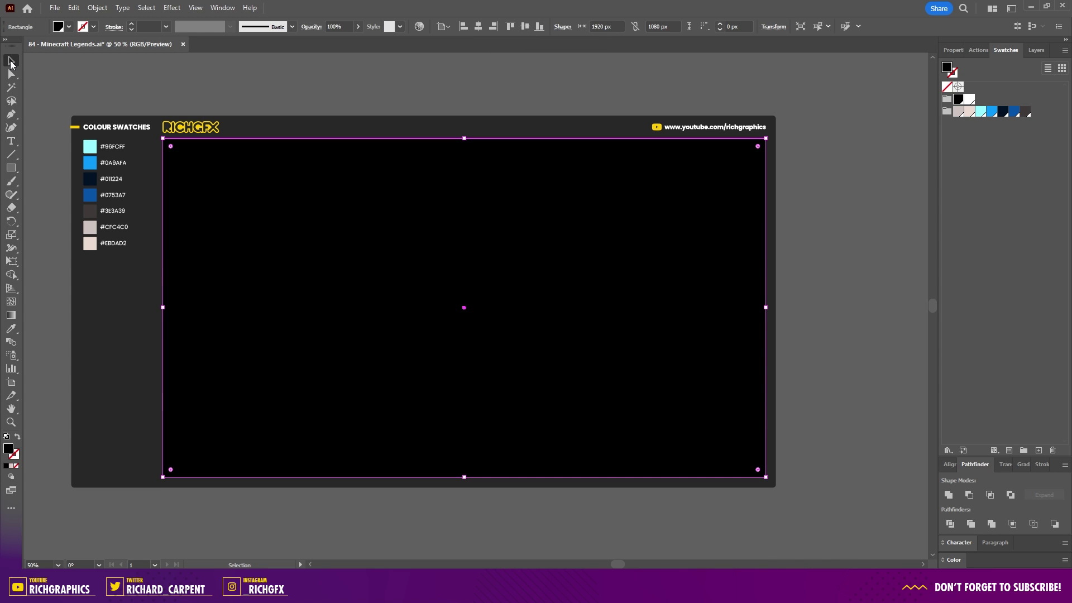
right_click(493, 248)
mouse_move(541, 501)
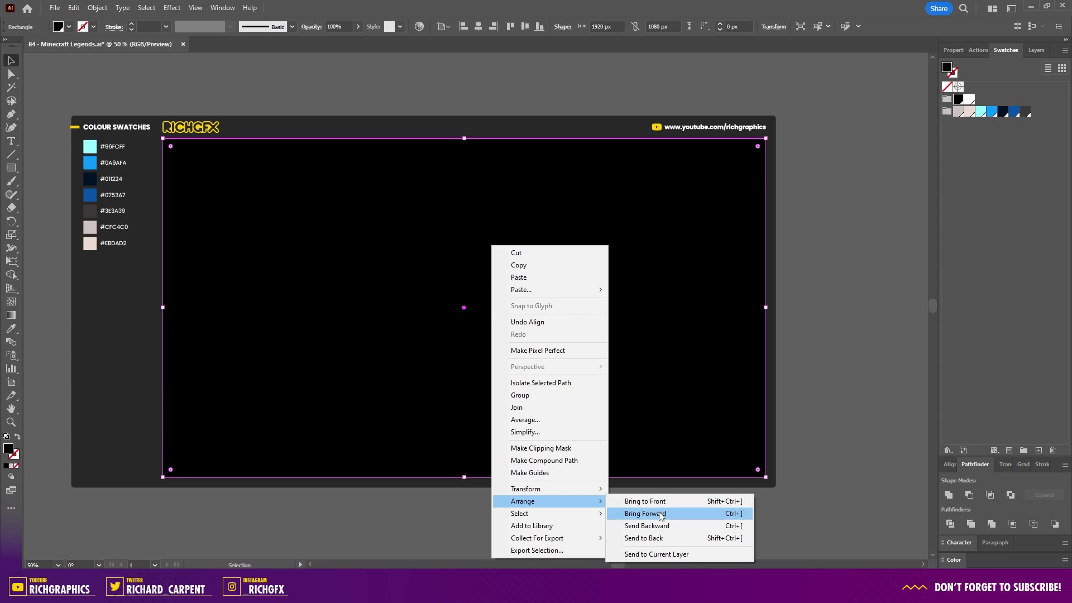
left_click(660, 540)
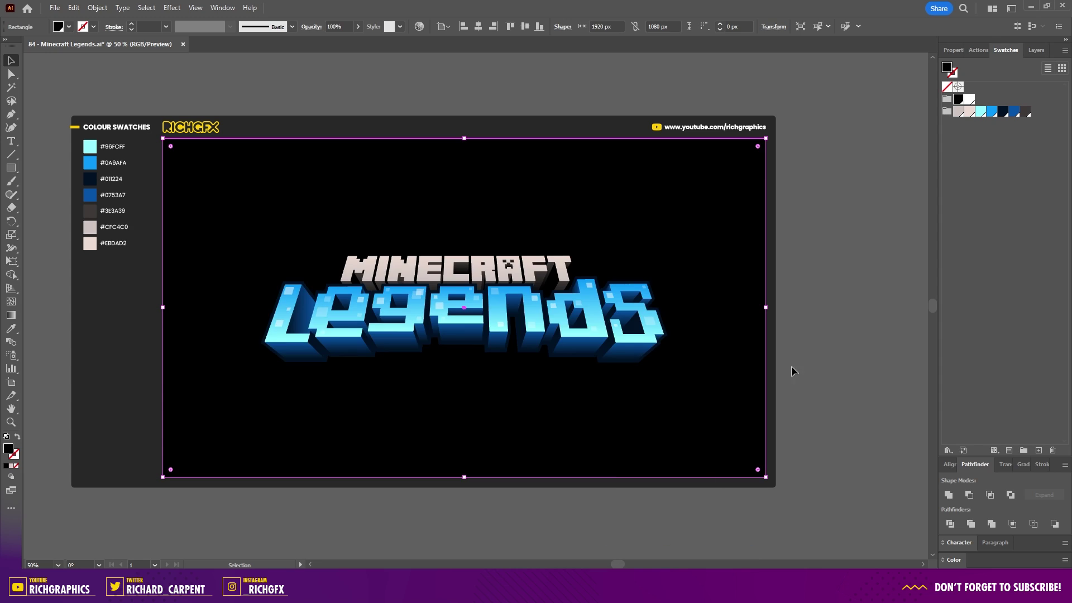
Give the background rectangle a radial gradient from the light cyan #96FCFF swatch at the centre to the R=10 G=154 B=250 blue swatch outside.
left_click(13, 467)
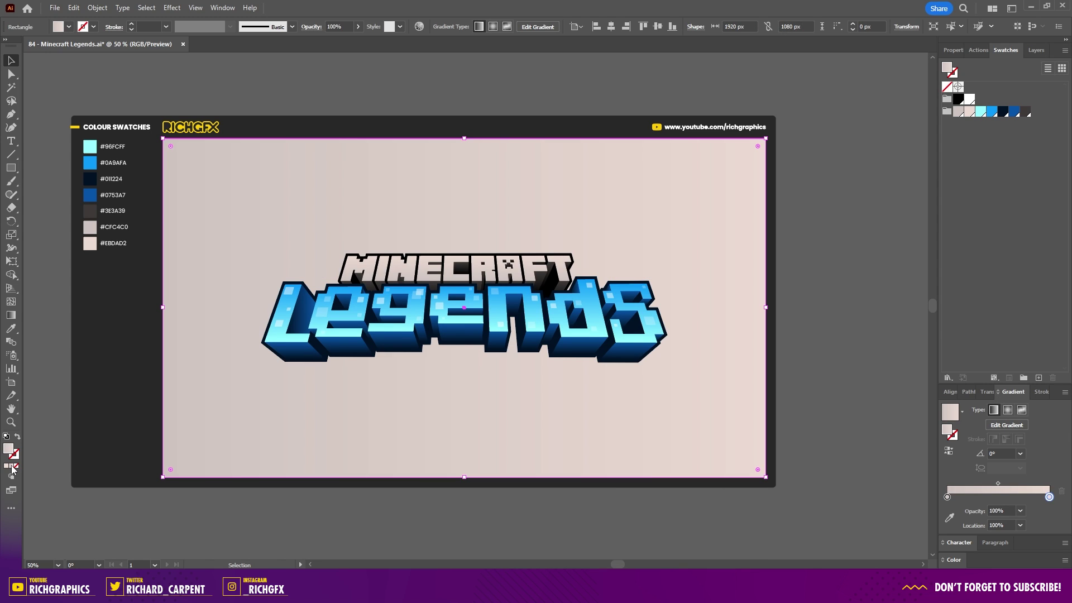
left_click(1009, 411)
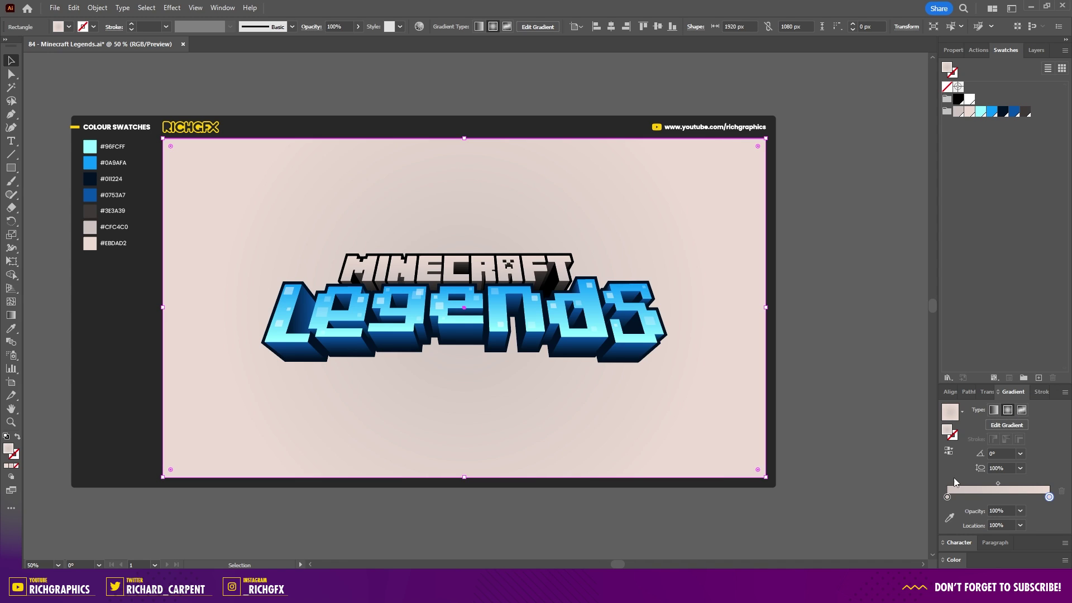
double_click(947, 497)
left_click(961, 381)
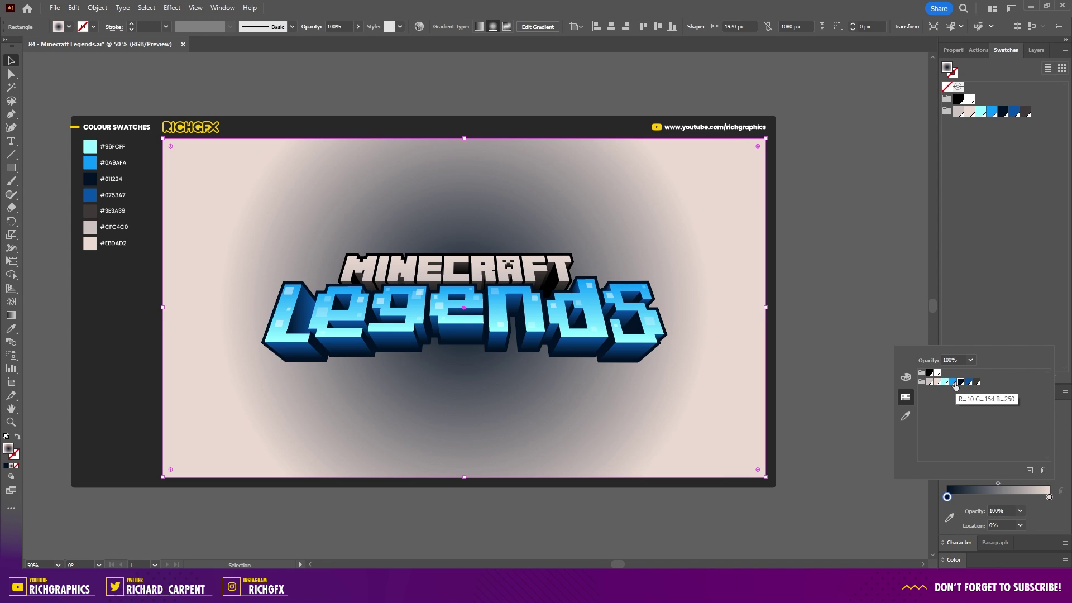
left_click(945, 382)
double_click(1050, 497)
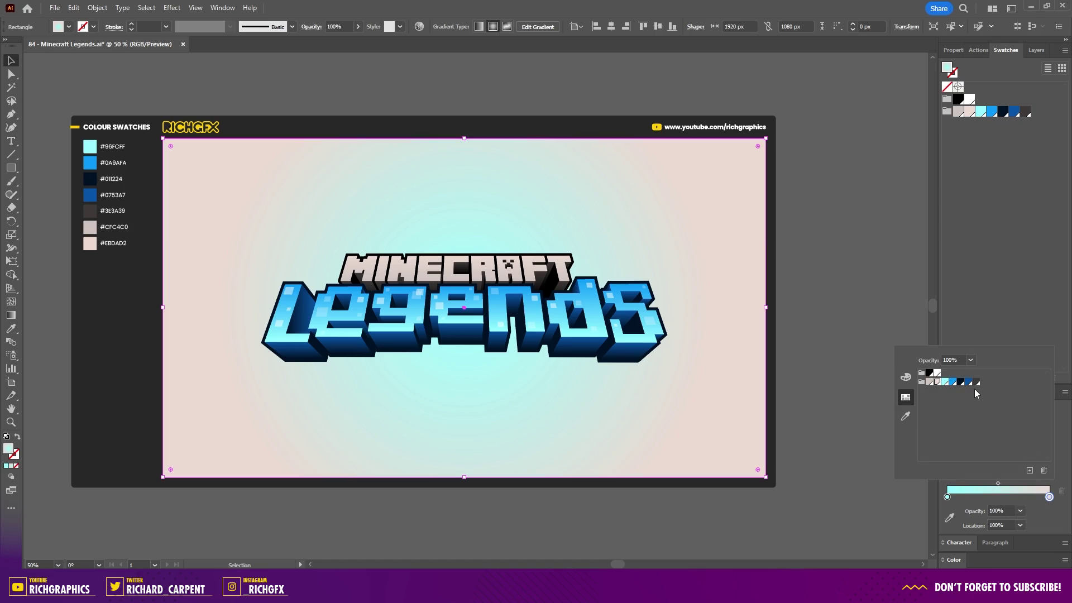
left_click(954, 382)
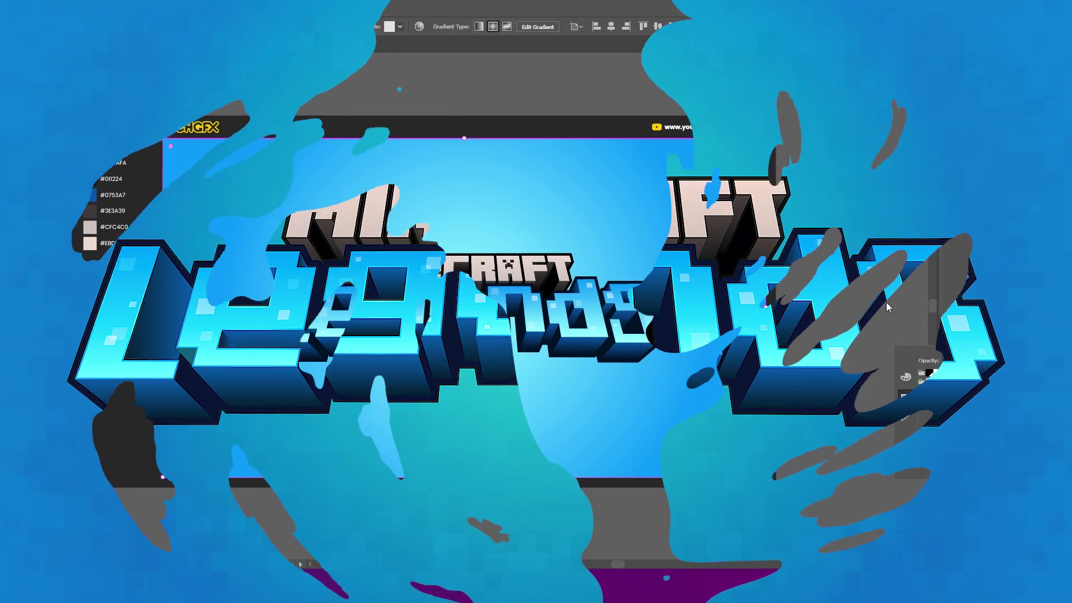